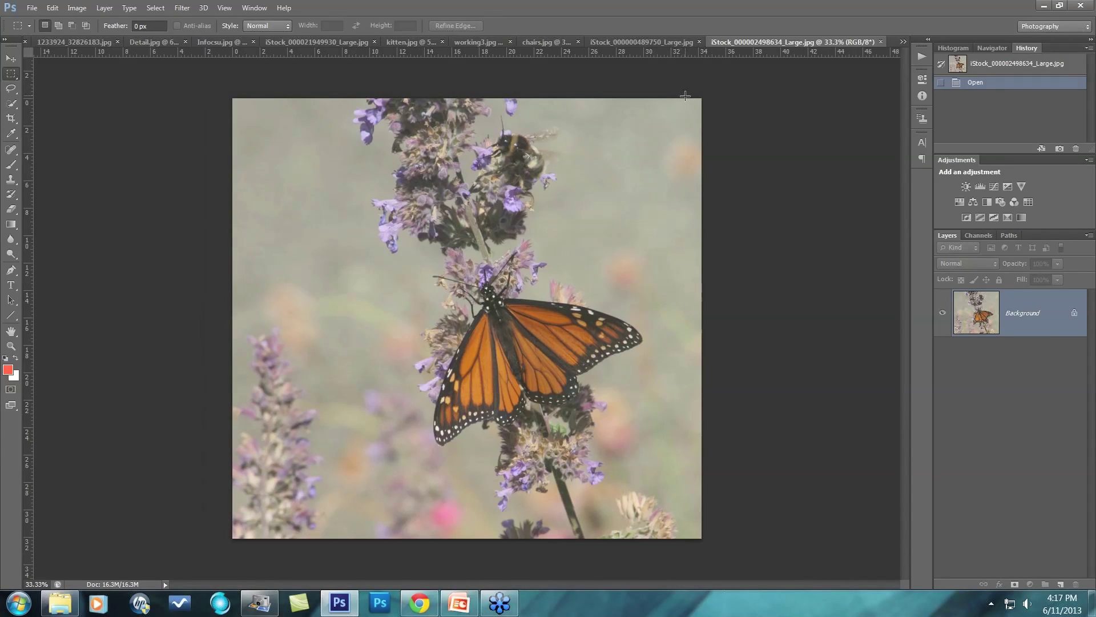
Switch to the _MG_7703.jpg document and duplicate its Background layer.
click(903, 42)
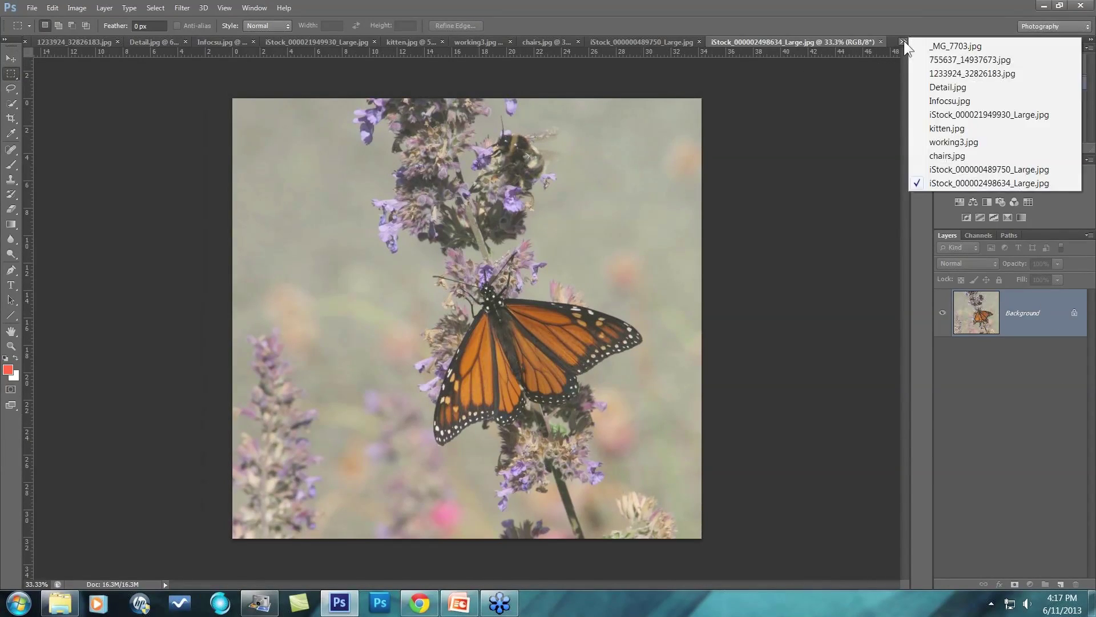
click(950, 47)
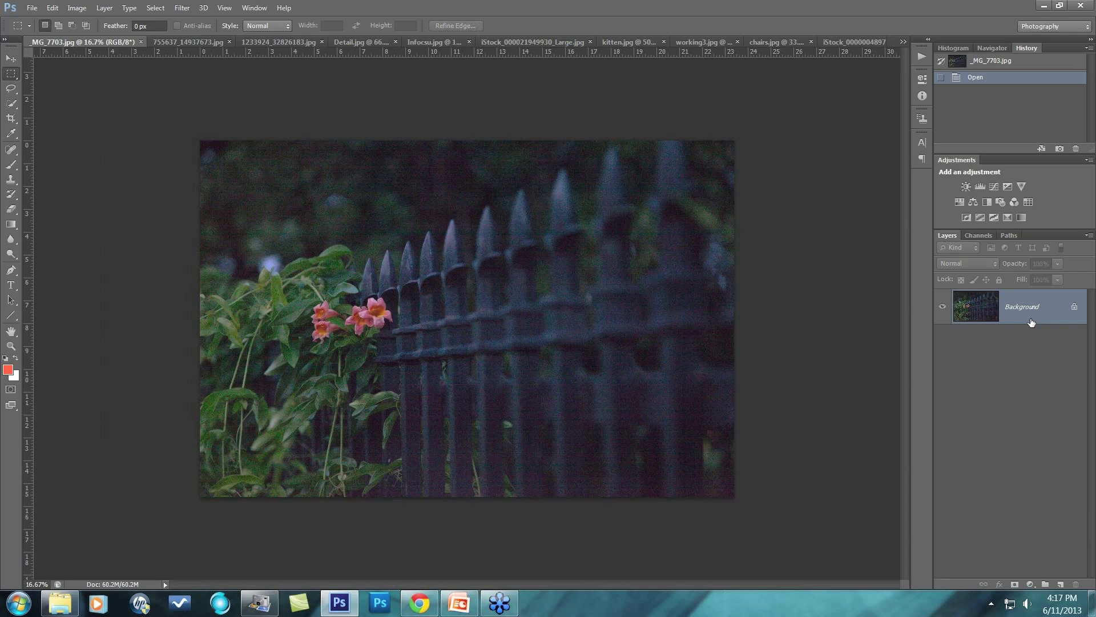
drag(1026, 323, 1045, 340)
key(ctrl+j)
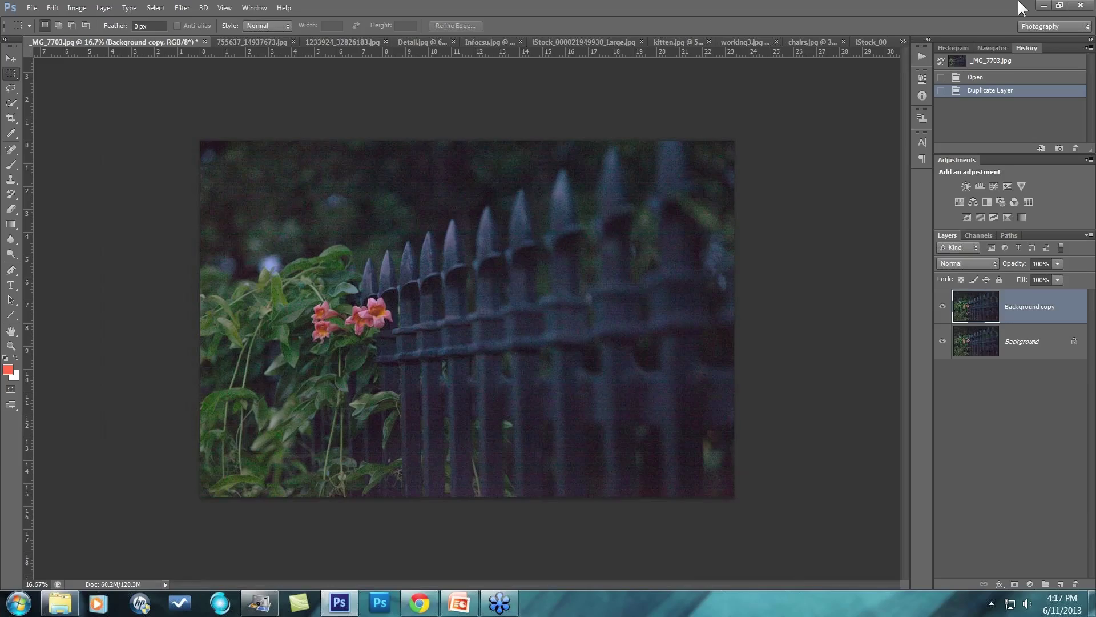
Examine the noise across the flowers, leaves and fence at 66.67% magnification.
key(ctrl+plus)
key(ctrl+plus)
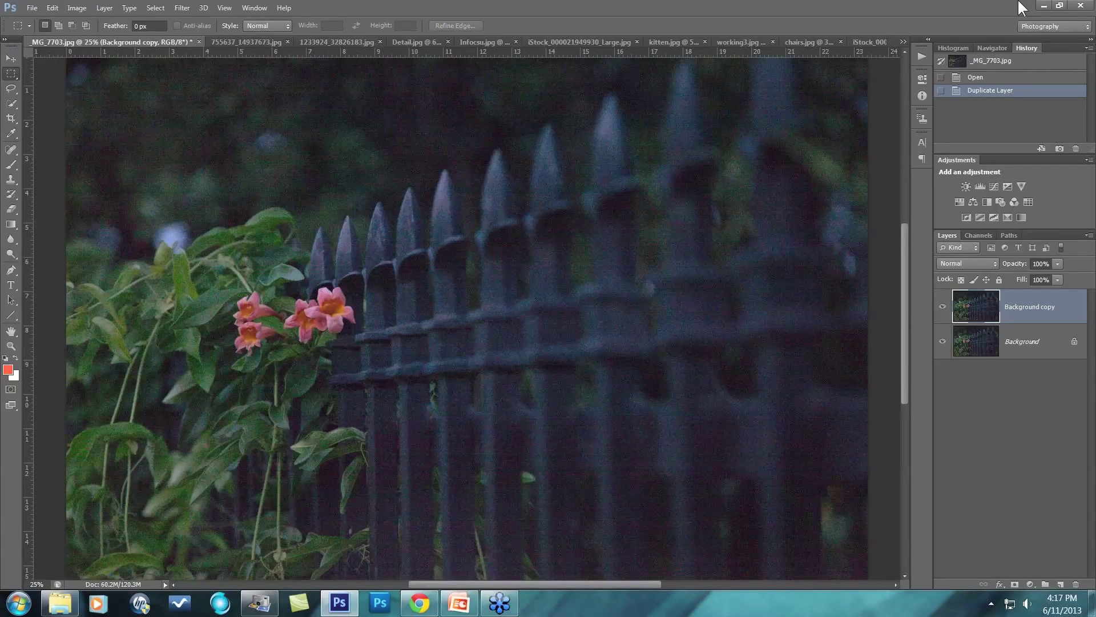
key(ctrl+plus)
key(ctrl+plus)
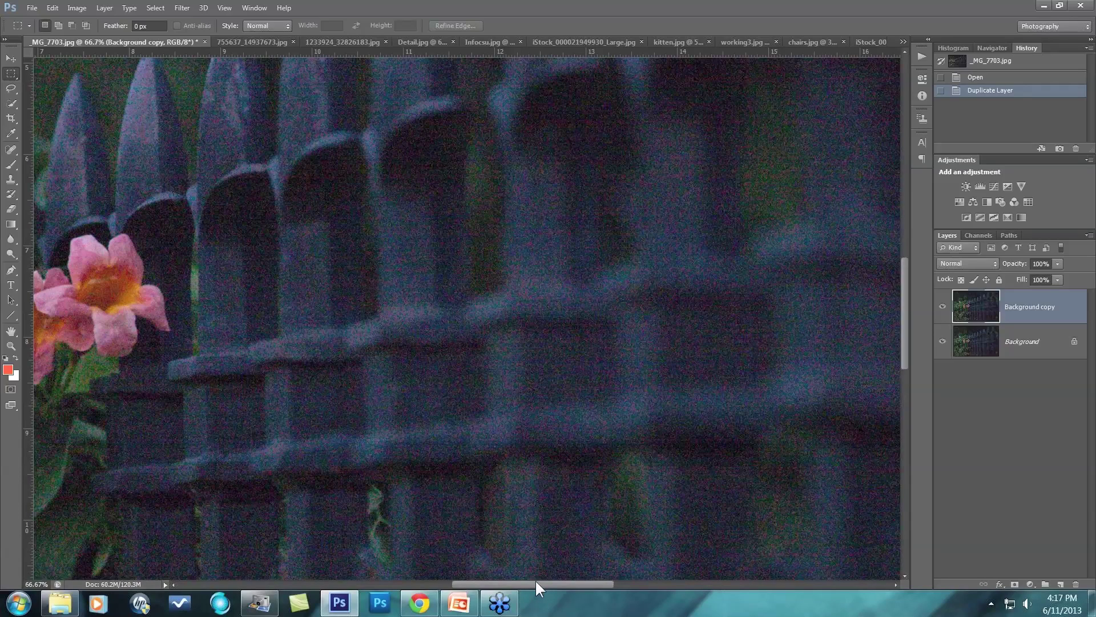
drag(535, 579, 461, 578)
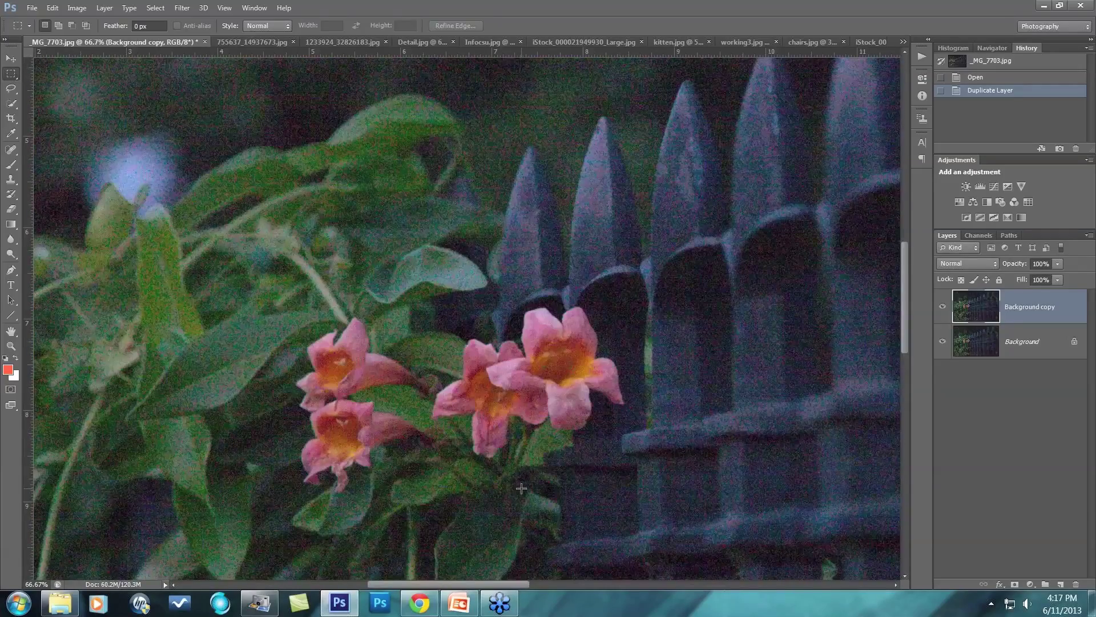
scroll(521, 488, up, 3)
scroll(542, 469, up, 1)
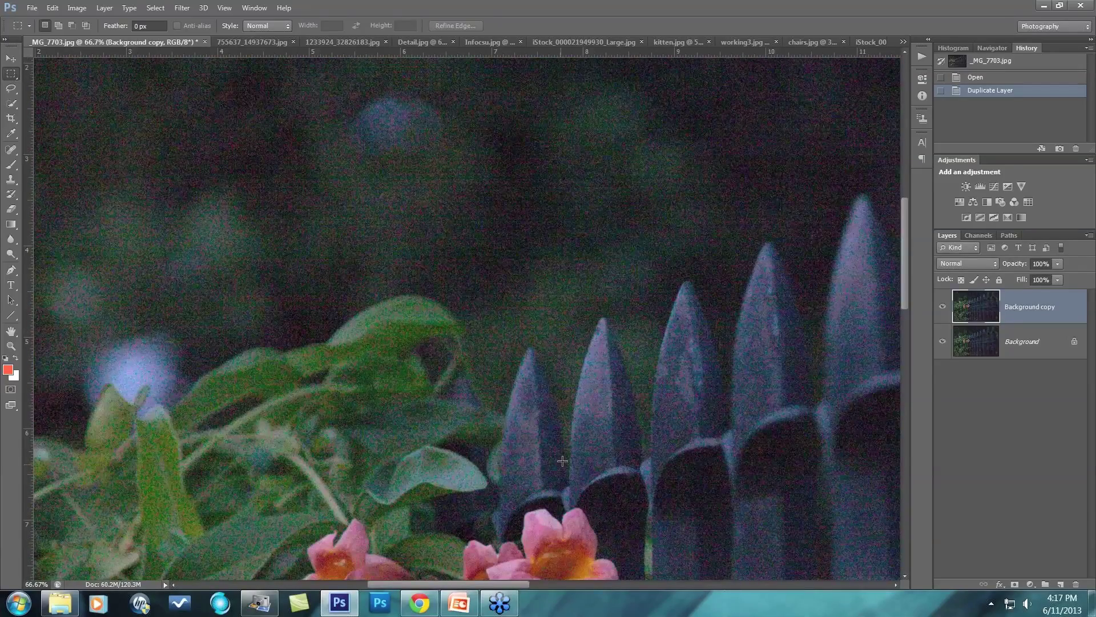
scroll(592, 369, down, 2)
scroll(592, 369, down, 3)
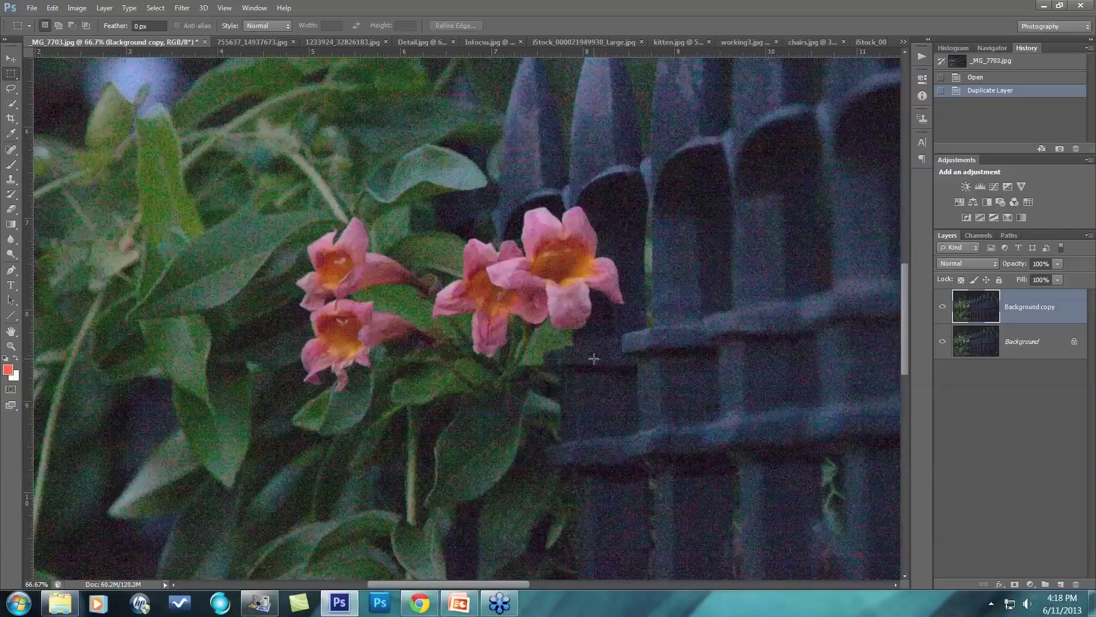
scroll(593, 359, down, 2)
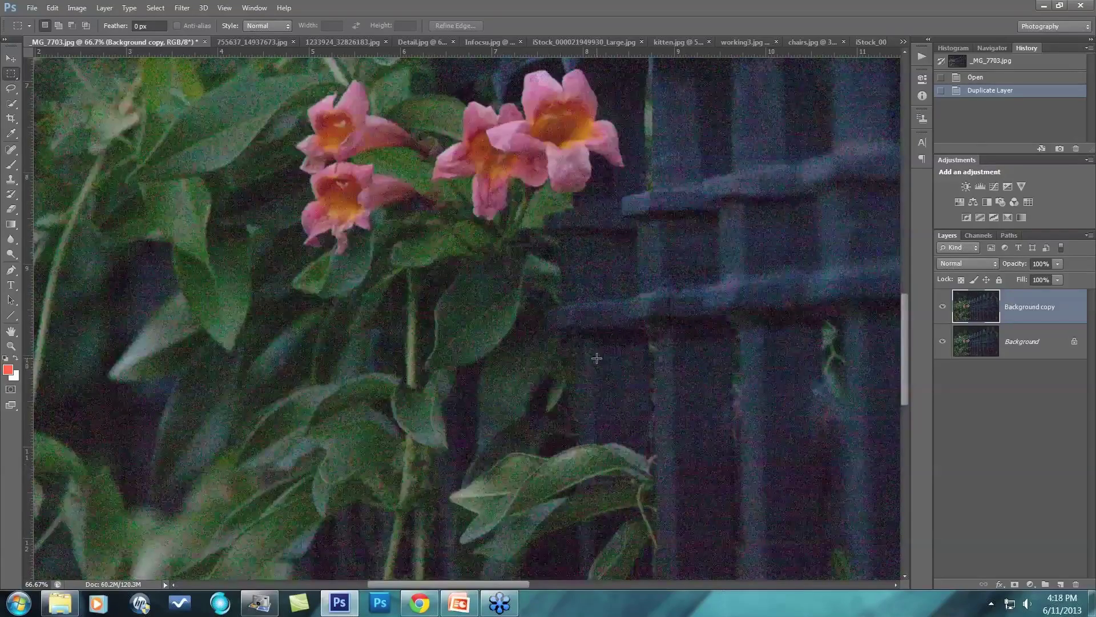
scroll(597, 358, down, 1)
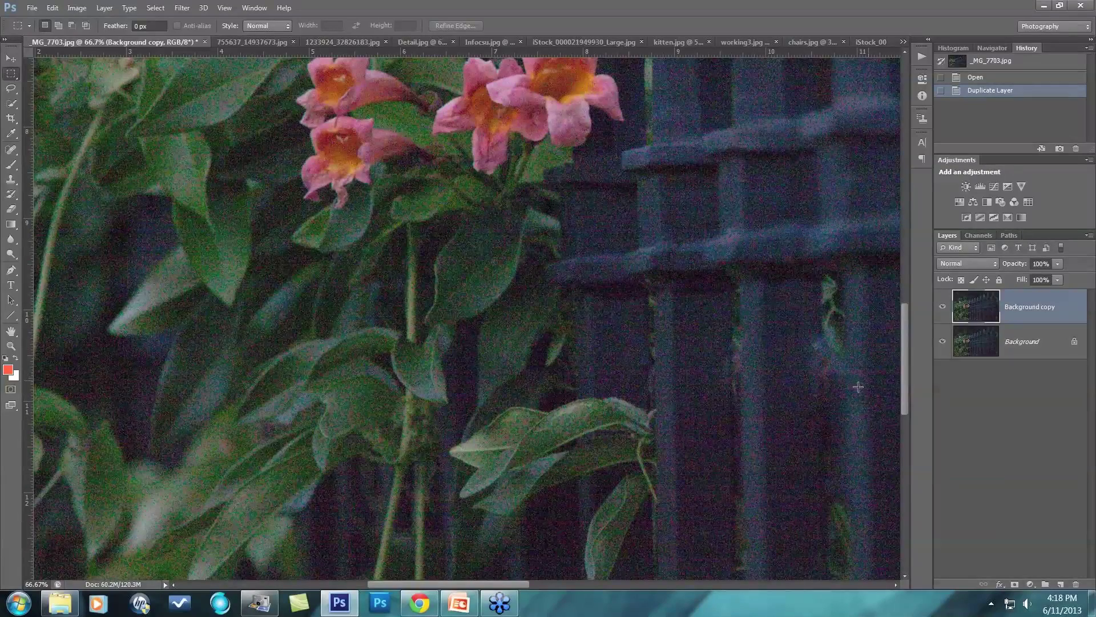
Launch the Topaz DeNoise 5 filter on the duplicate layer and preview the pink flowers at 100%.
click(183, 7)
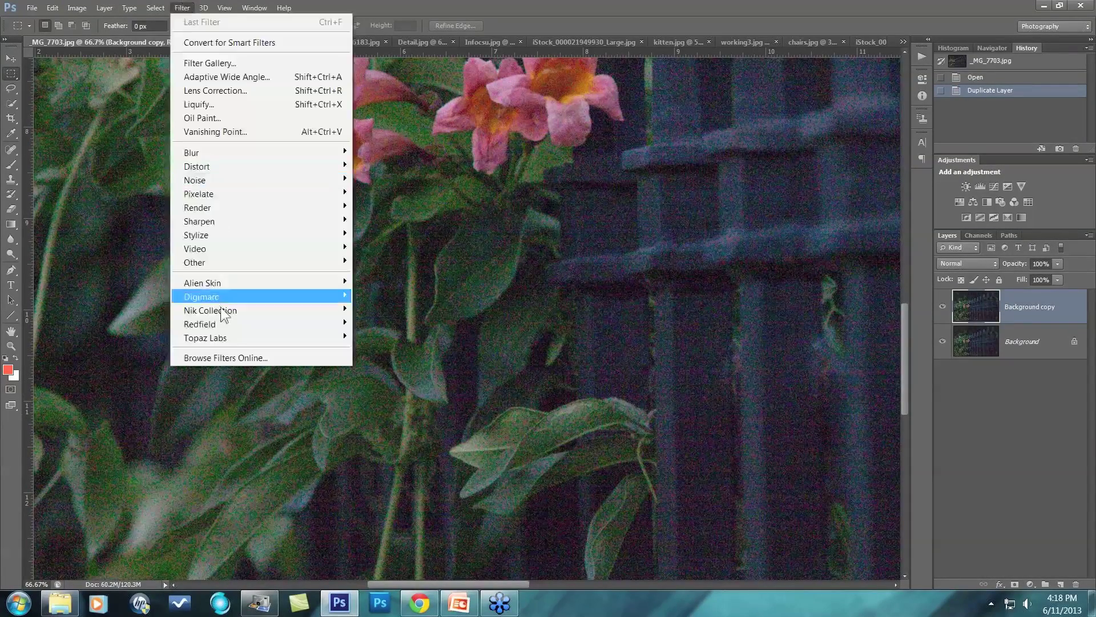
mouse_move(228, 343)
click(398, 419)
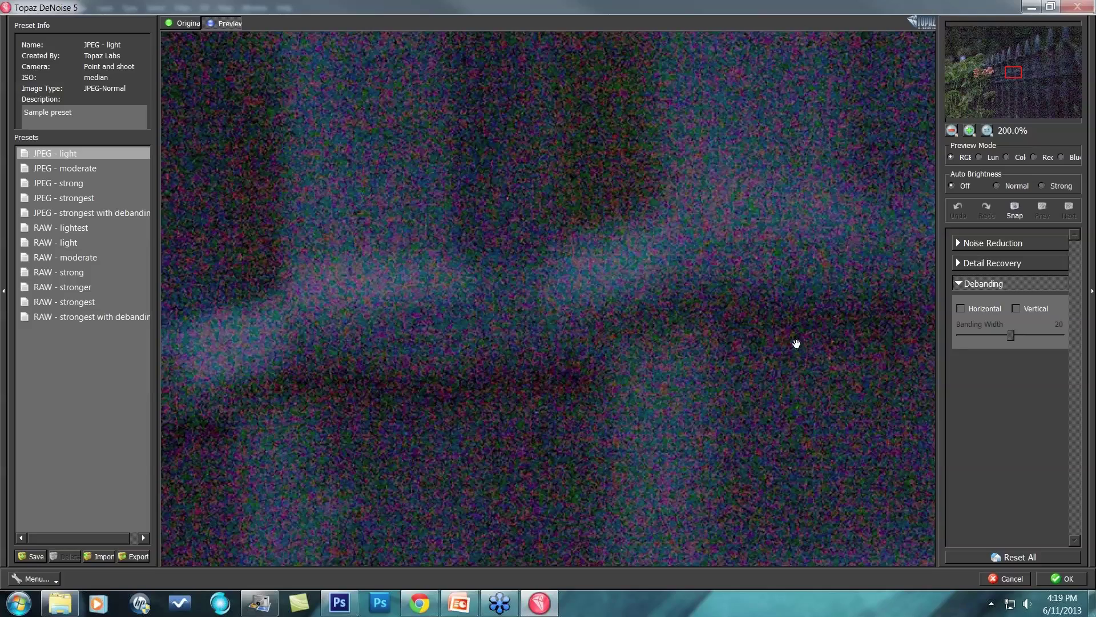
click(953, 130)
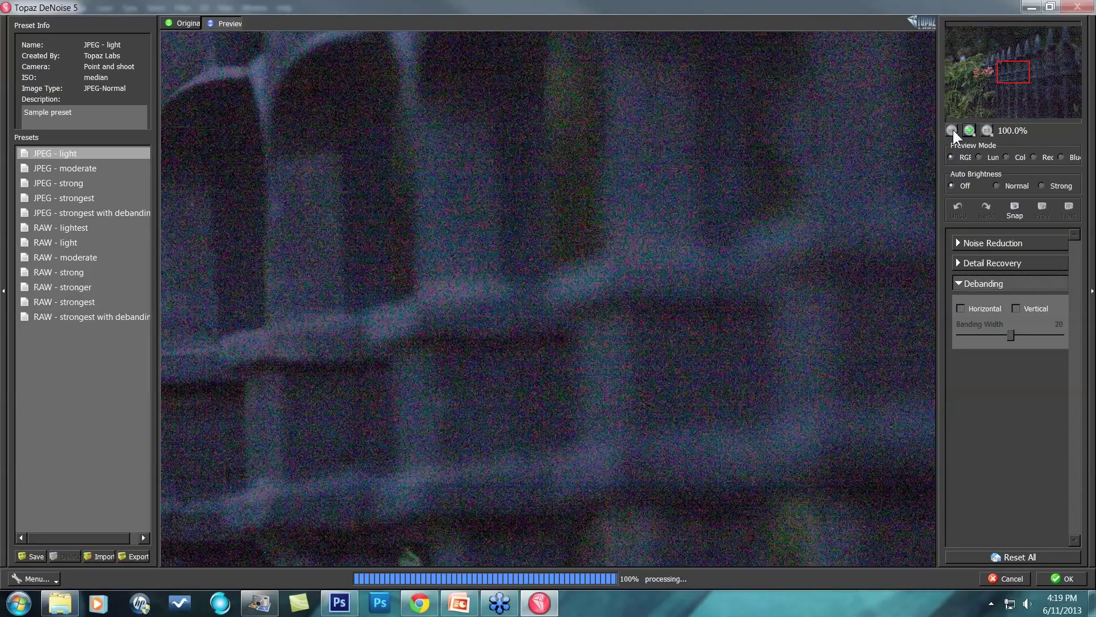
drag(1020, 71, 991, 75)
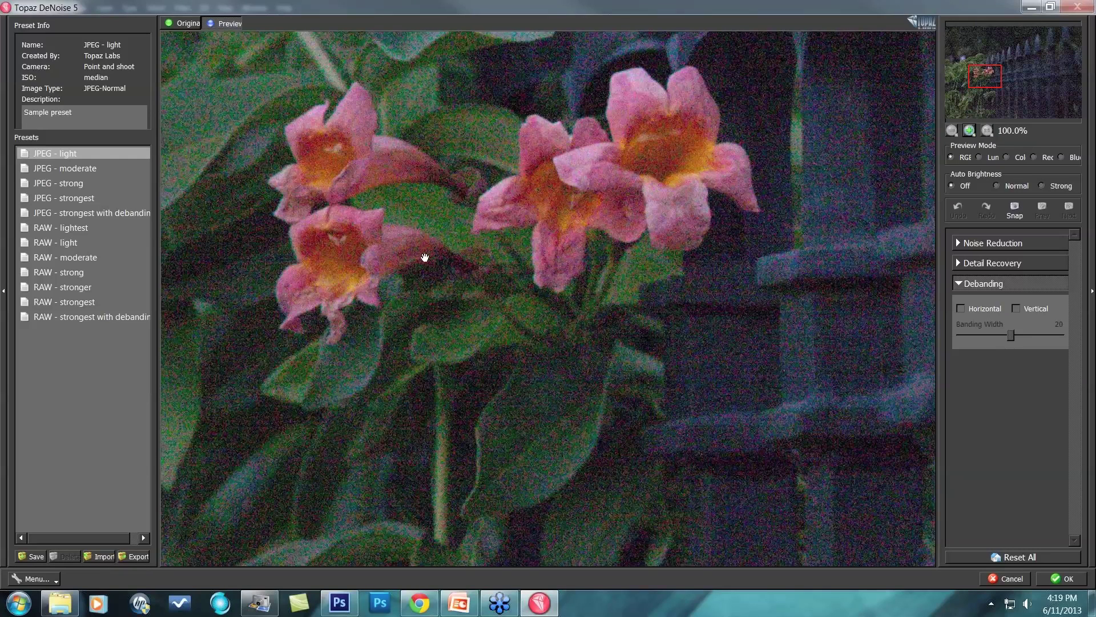
Highlight the RAW - moderate preset and set the preview's Auto Brightness to Normal.
click(109, 197)
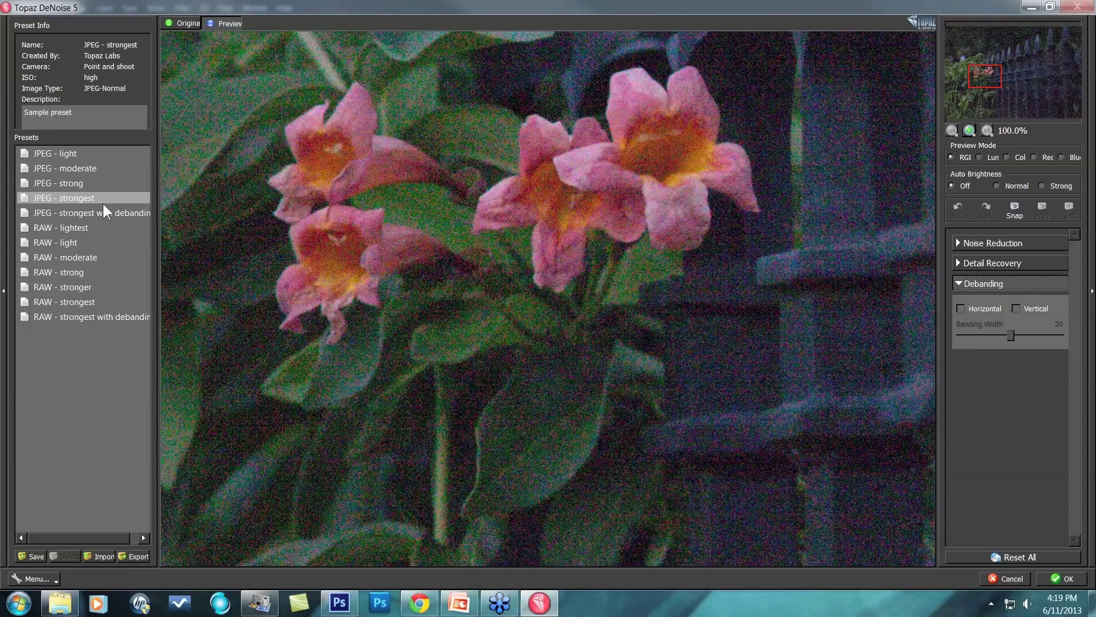
click(85, 257)
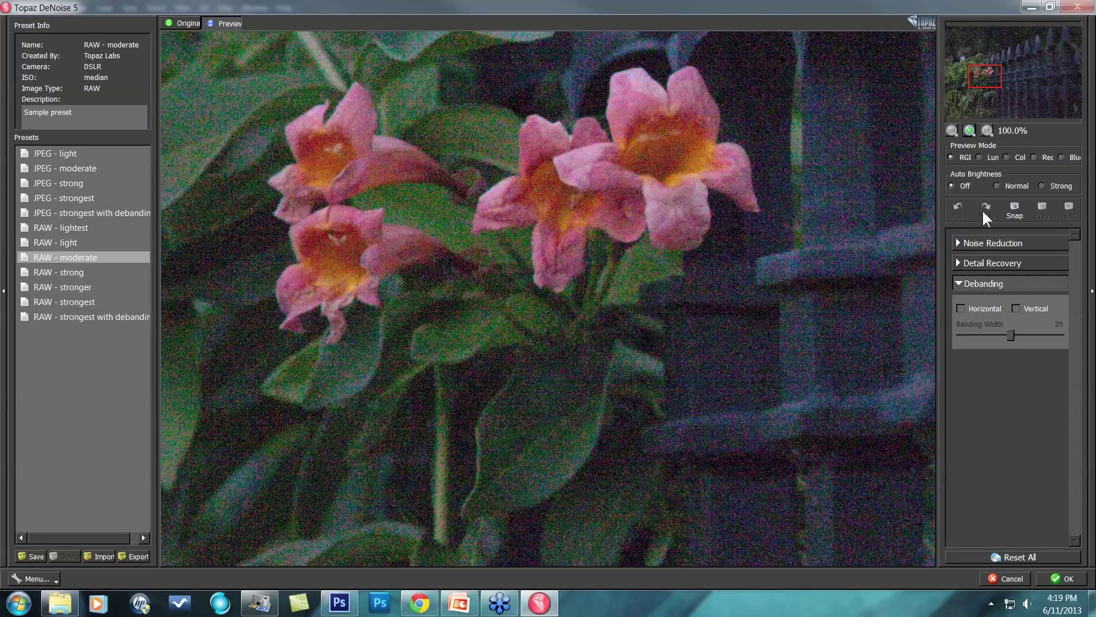
click(997, 185)
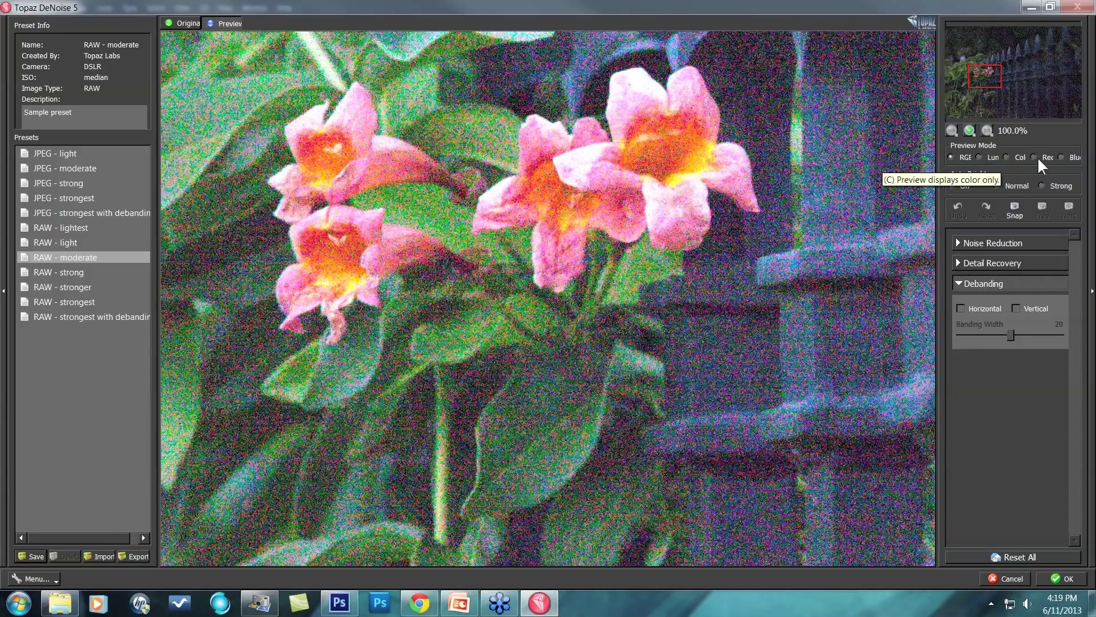
Compare the noise in the luminance, color, red and blue preview modes, ending in luminance mode.
click(978, 157)
click(1006, 156)
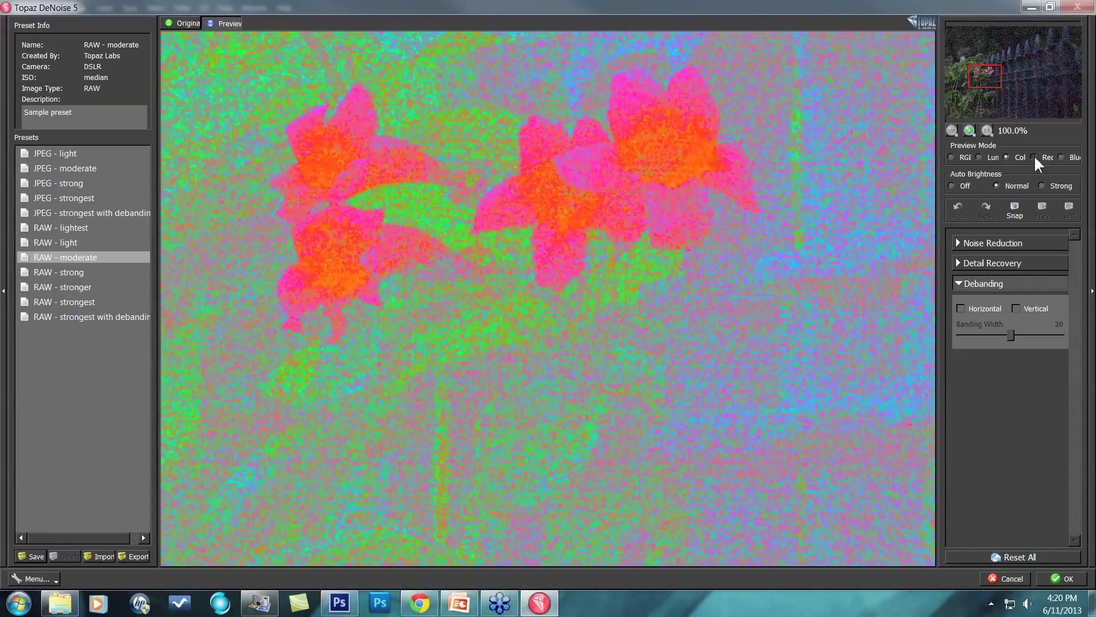
click(1034, 157)
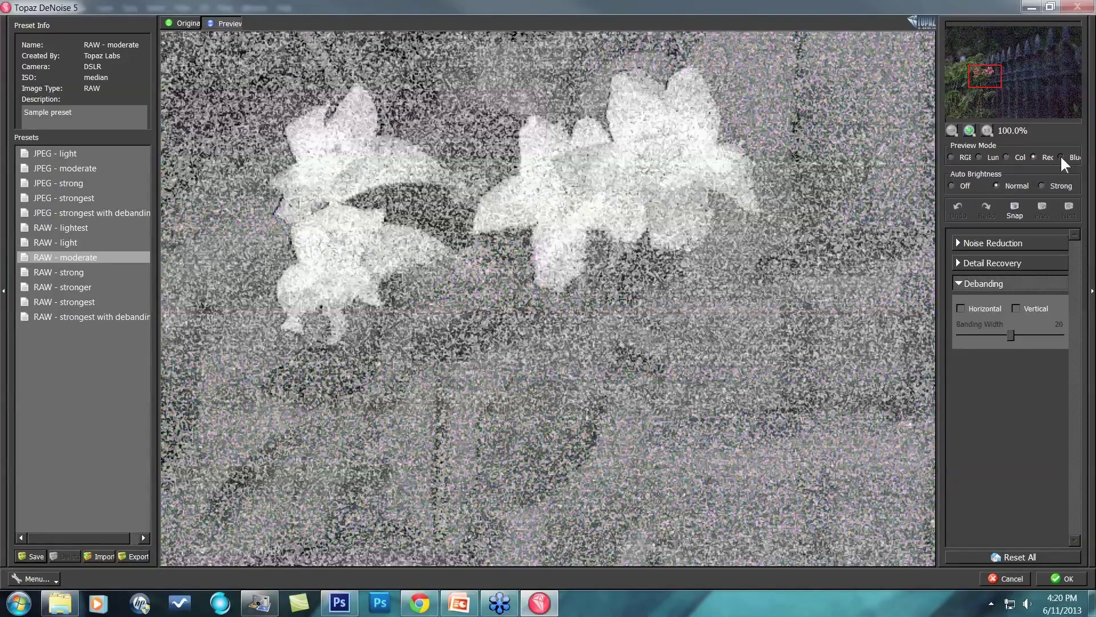
click(1060, 156)
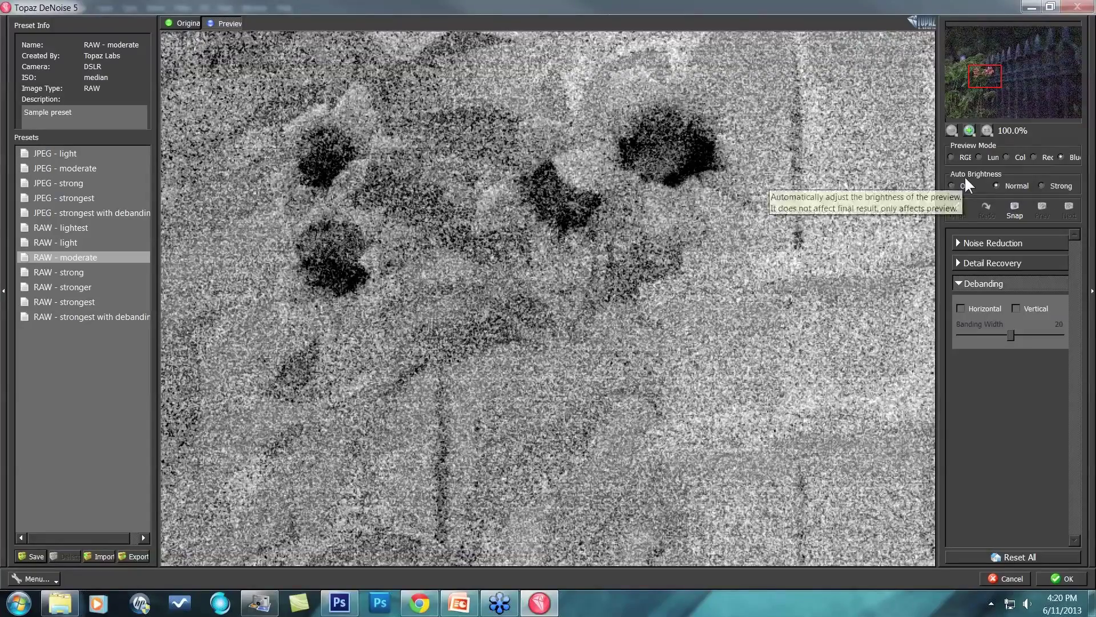
click(978, 156)
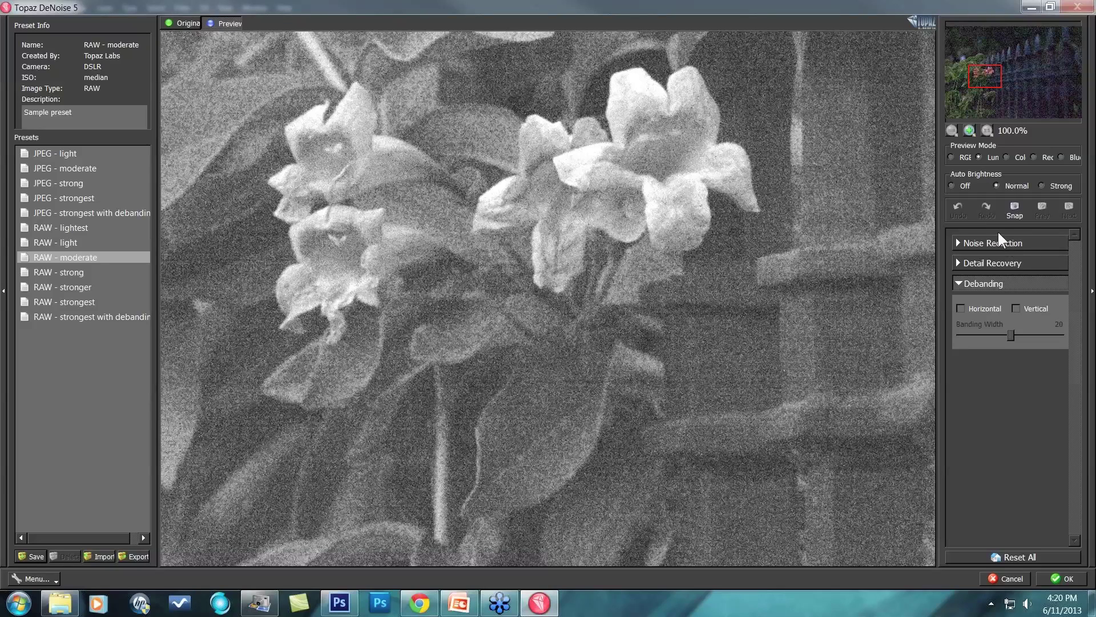
Raise the Noise Reduction Overall Strength to 0.28 while previewing luminance.
click(962, 243)
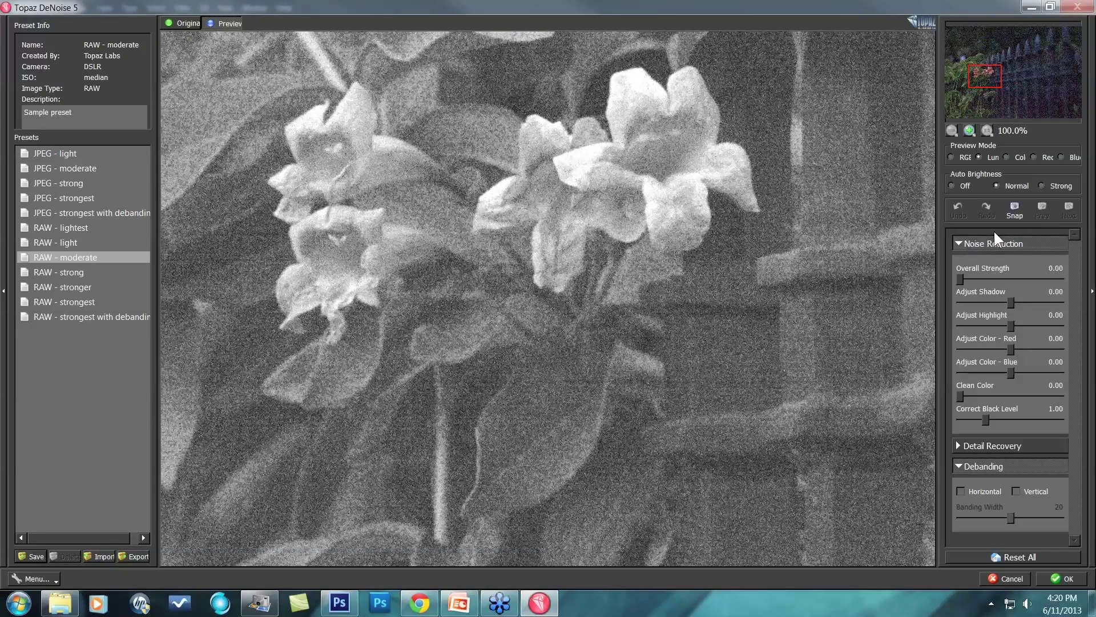
click(971, 279)
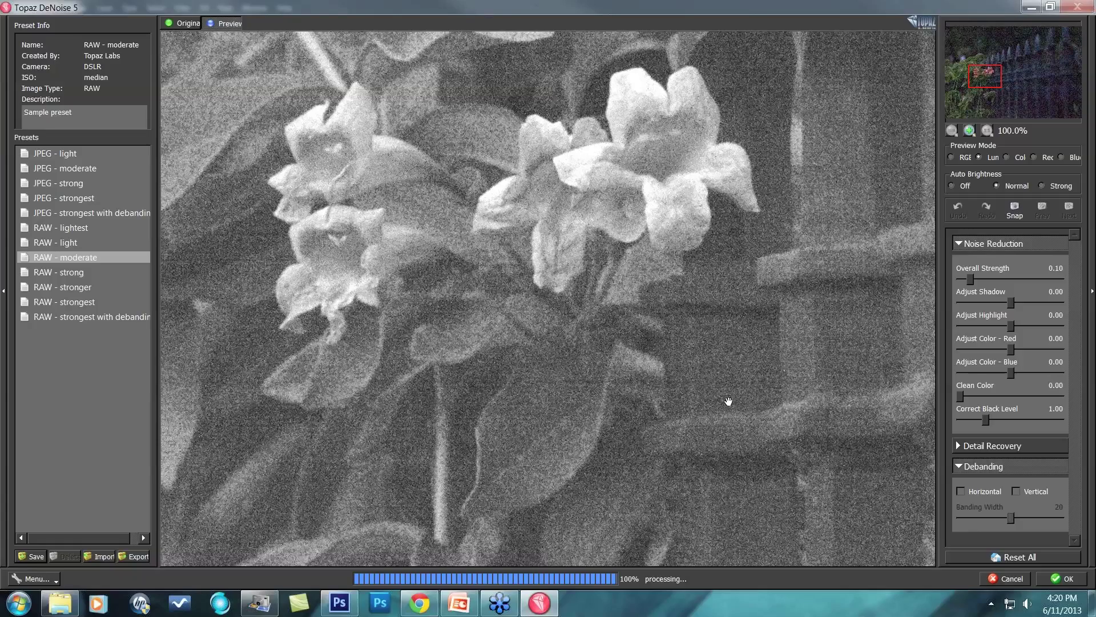
drag(972, 274, 980, 275)
drag(980, 275, 986, 275)
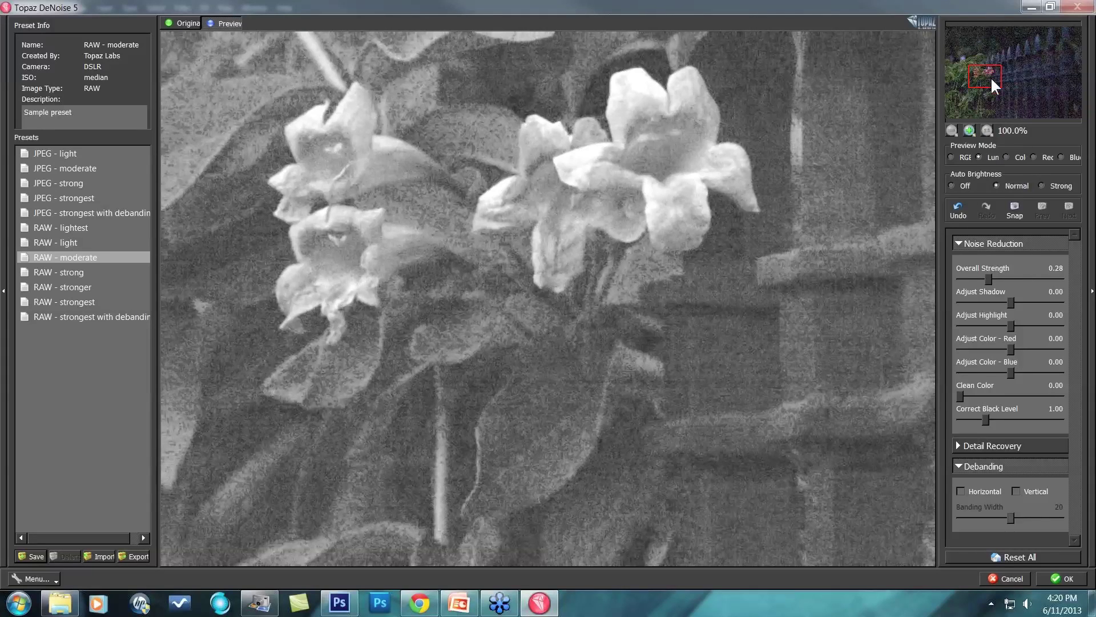
Set Adjust Shadow to 0.17 and Adjust Highlight to -0.71, judging the result on the leaves below the flowers.
drag(993, 80, 991, 96)
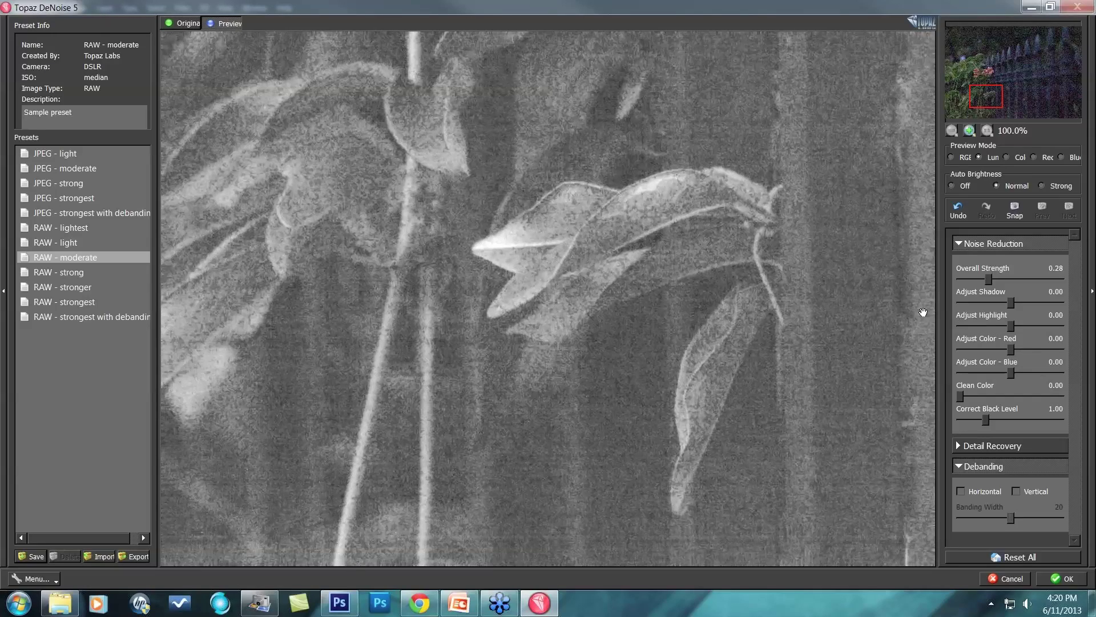
click(812, 346)
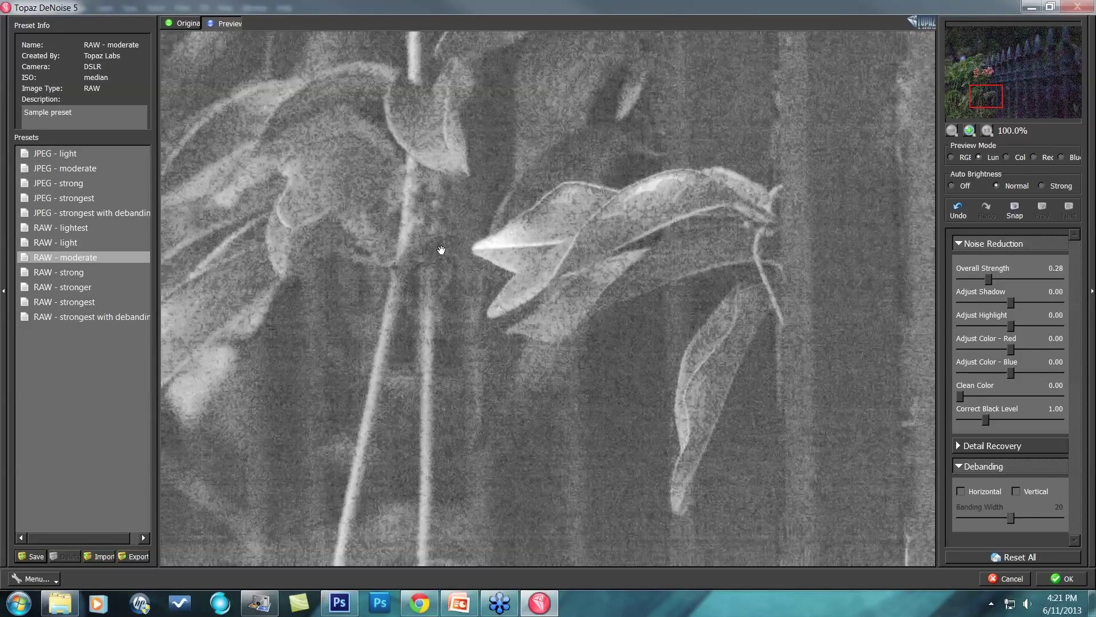
click(1014, 302)
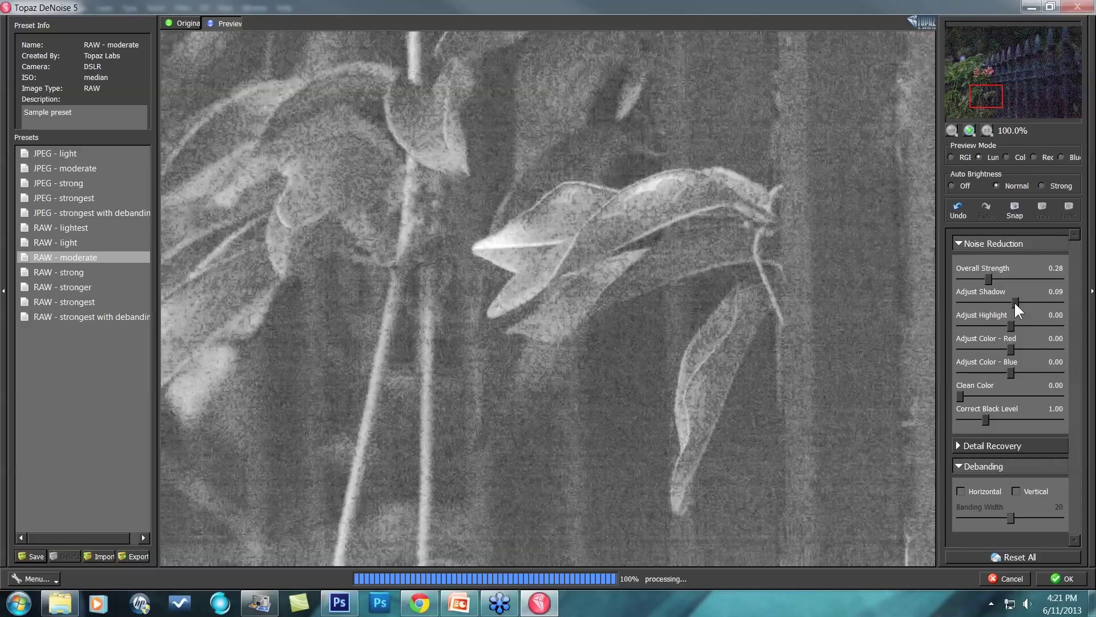
drag(1014, 302, 1019, 302)
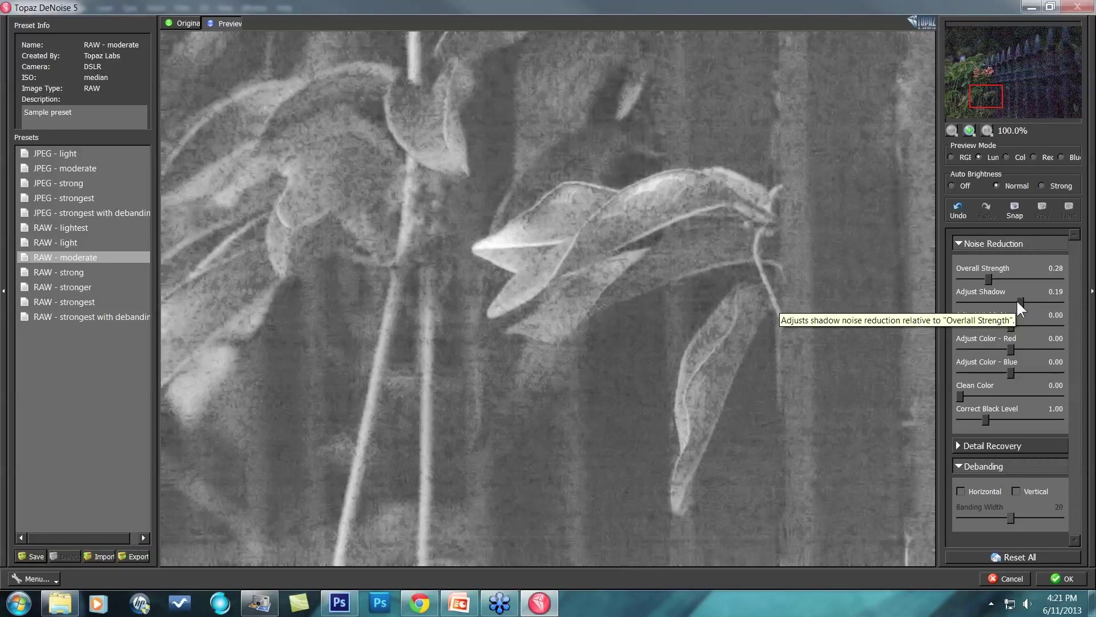
drag(1018, 300, 1016, 300)
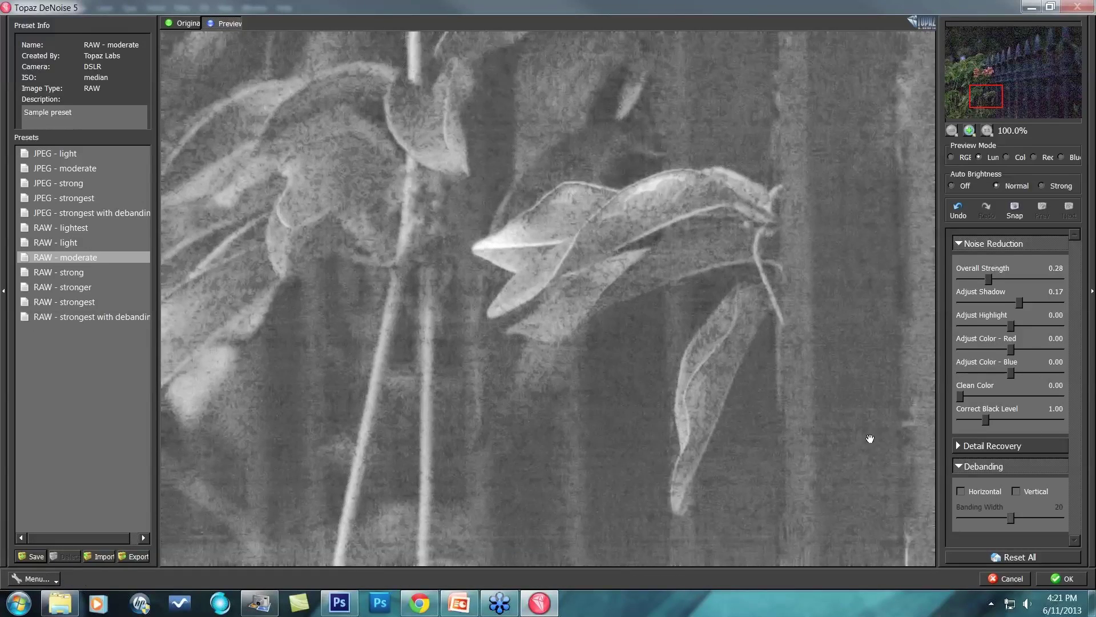
drag(1009, 325, 982, 324)
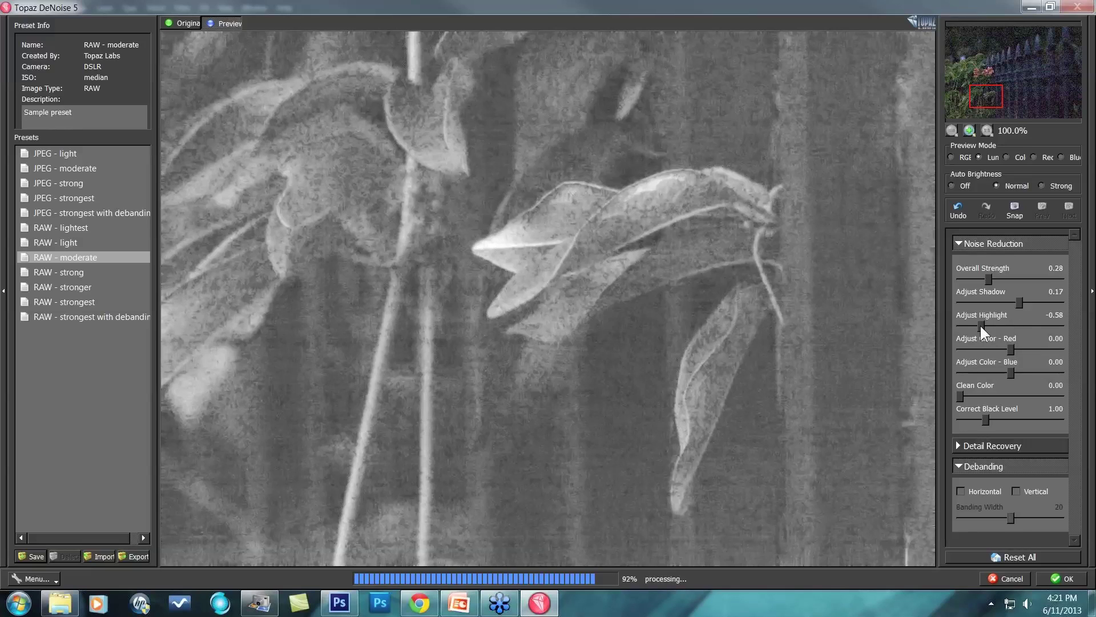
drag(980, 324, 974, 327)
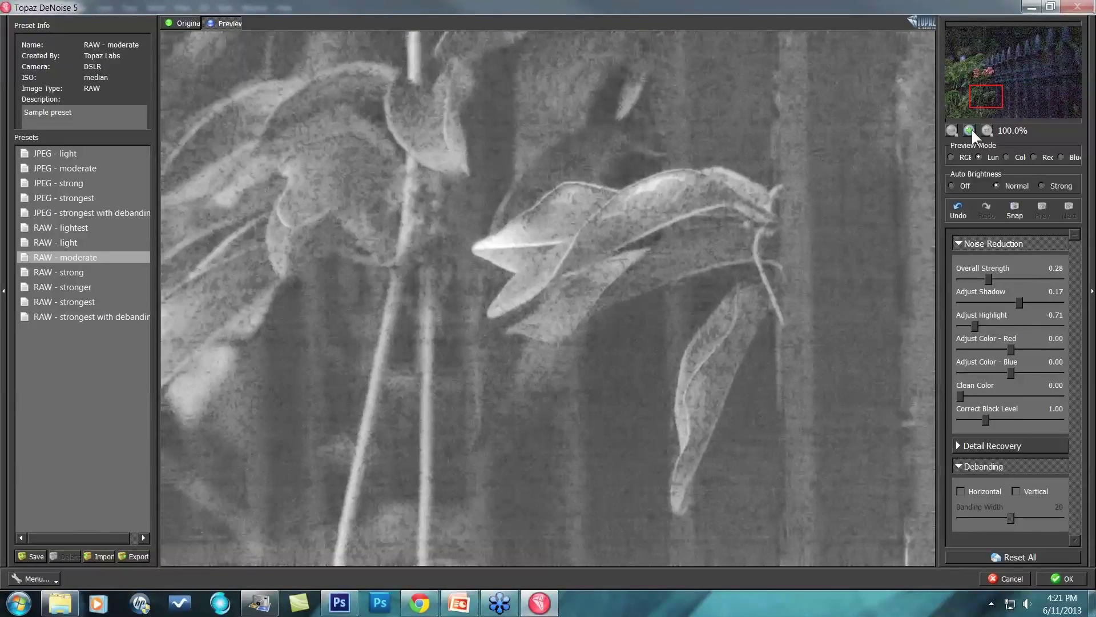
Set Adjust Color - Red to 0.34 in the red preview and Adjust Color - Blue to 0.13 in the blue preview.
click(1007, 156)
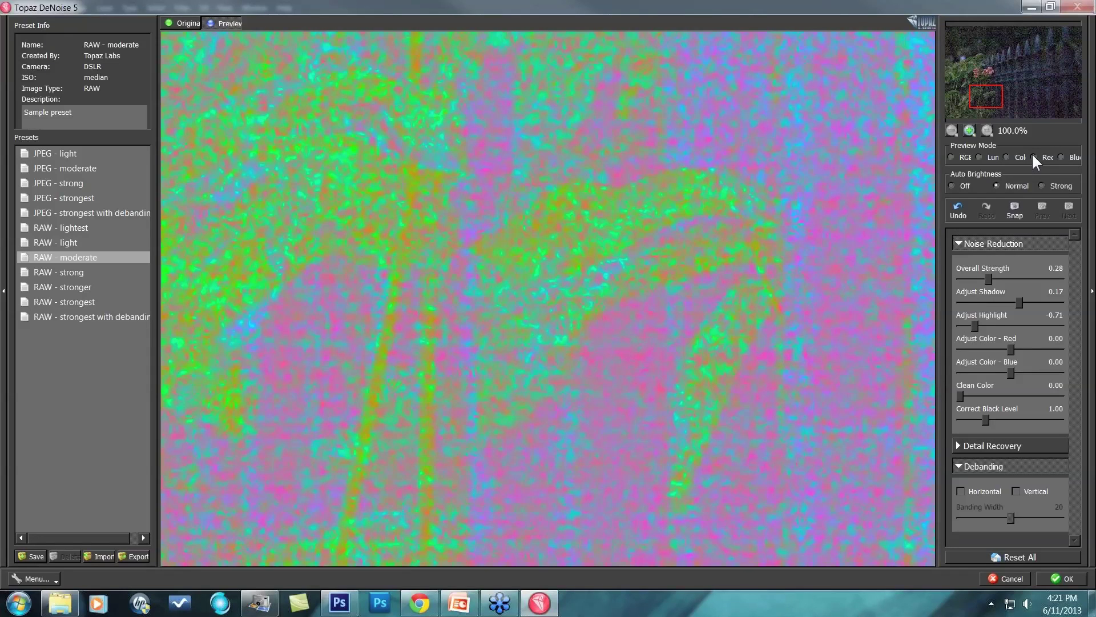
click(1034, 157)
click(1026, 348)
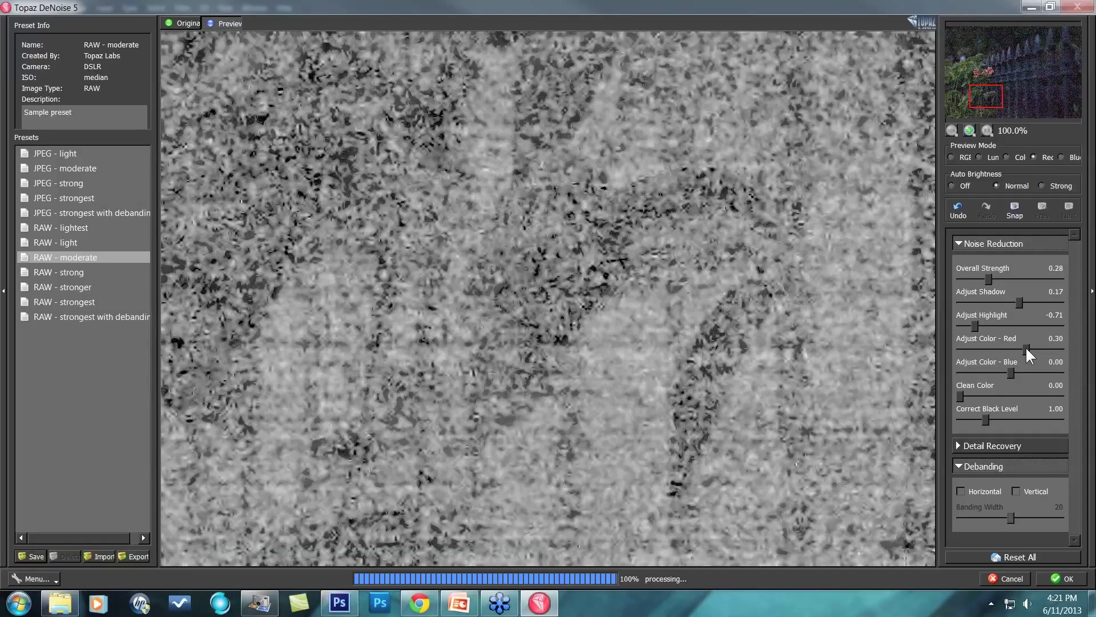
drag(1026, 346, 1028, 346)
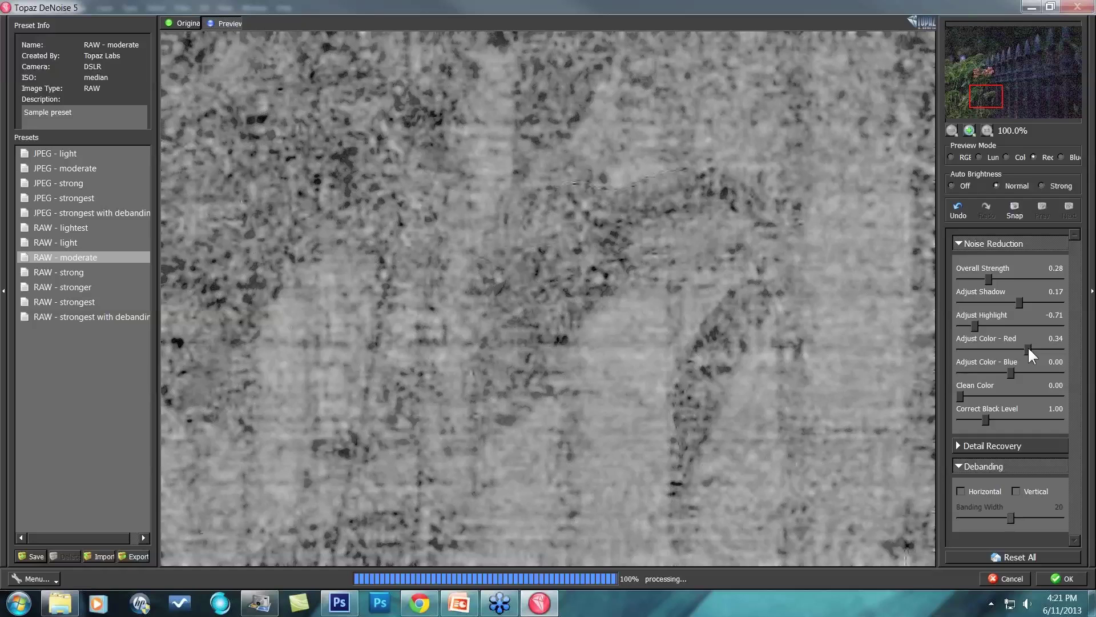
click(1060, 156)
drag(1006, 369, 1015, 369)
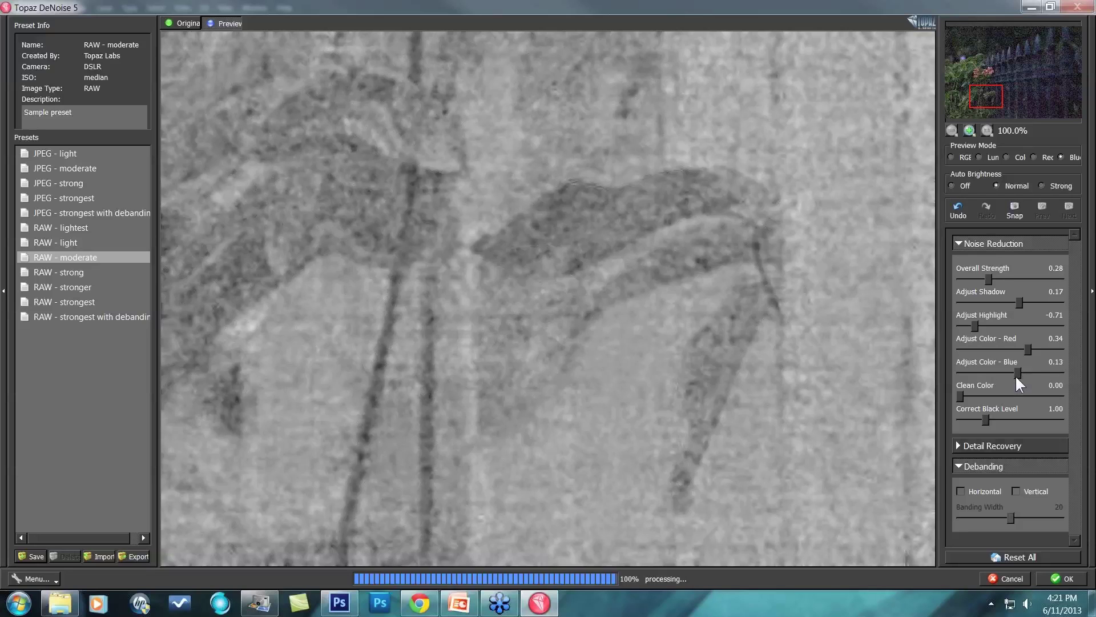
Set Adjust Color - Blue to 0.20, Correct Black Level to 0.00, and Clean Color to 0.19 while previewing color.
drag(1015, 375, 1016, 370)
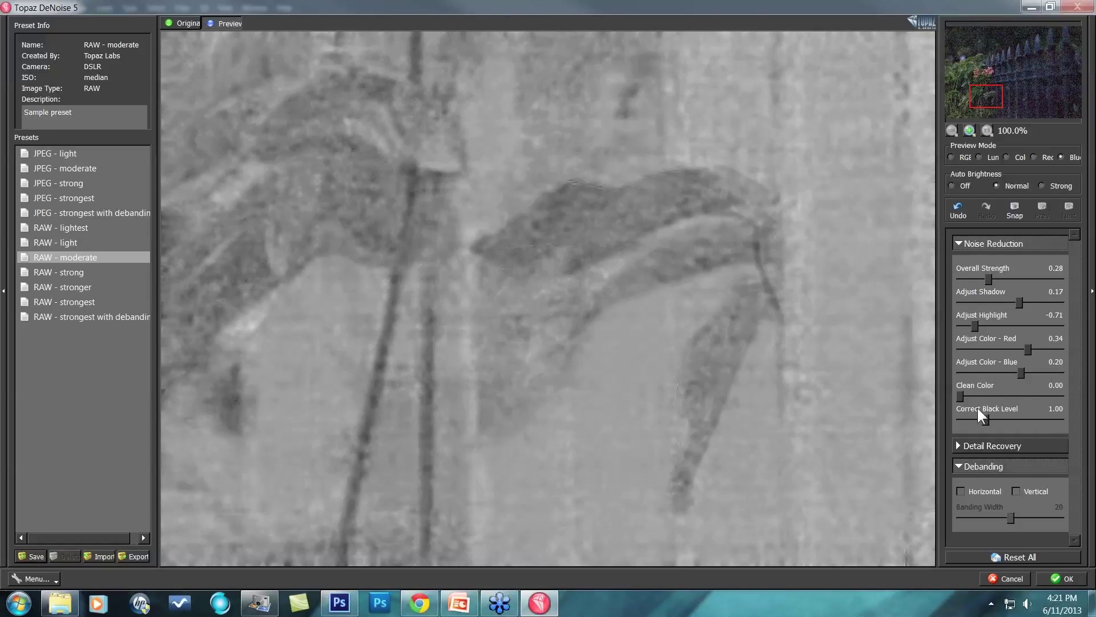
click(1006, 157)
drag(960, 396, 972, 396)
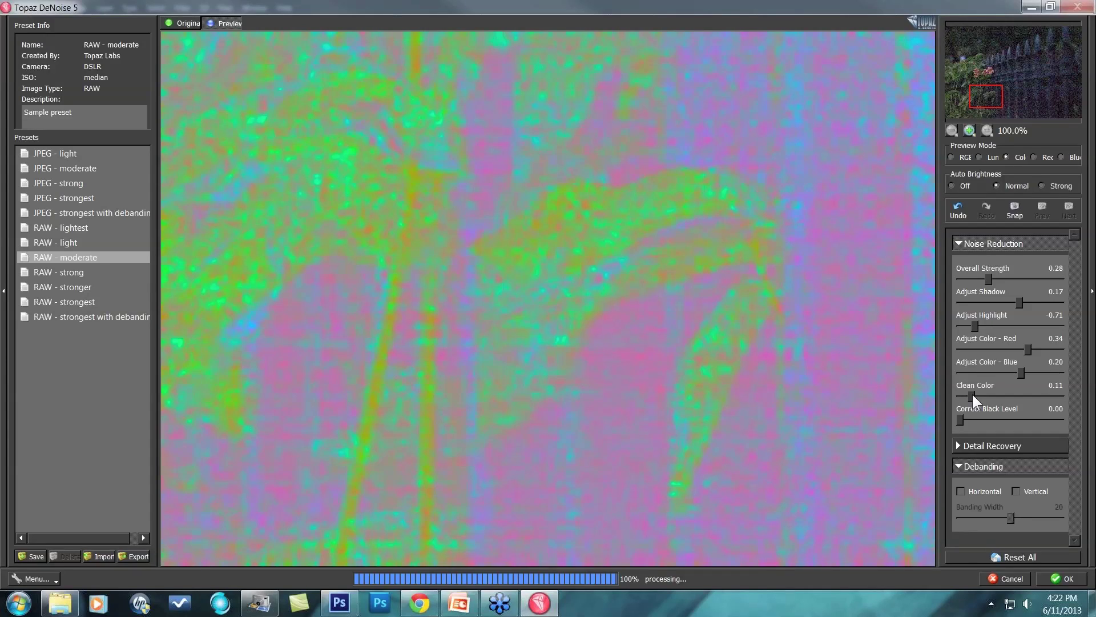
drag(971, 393, 981, 392)
drag(981, 392, 978, 391)
Enable horizontal and vertical debanding, and return to the RGB preview with Auto Brightness off.
click(961, 490)
click(1016, 492)
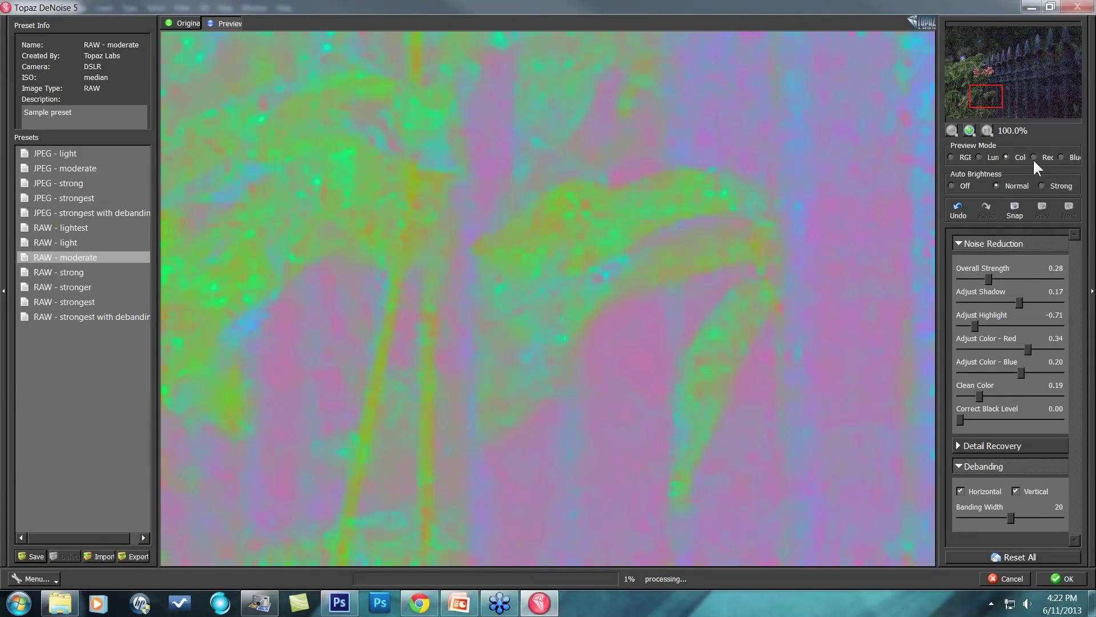
click(951, 156)
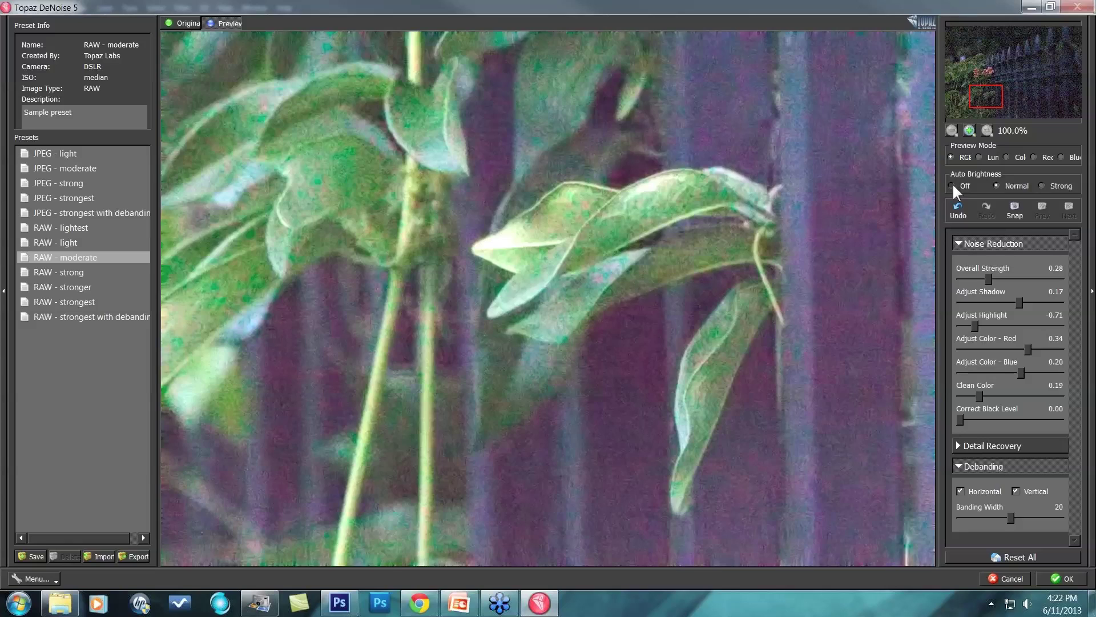
click(952, 186)
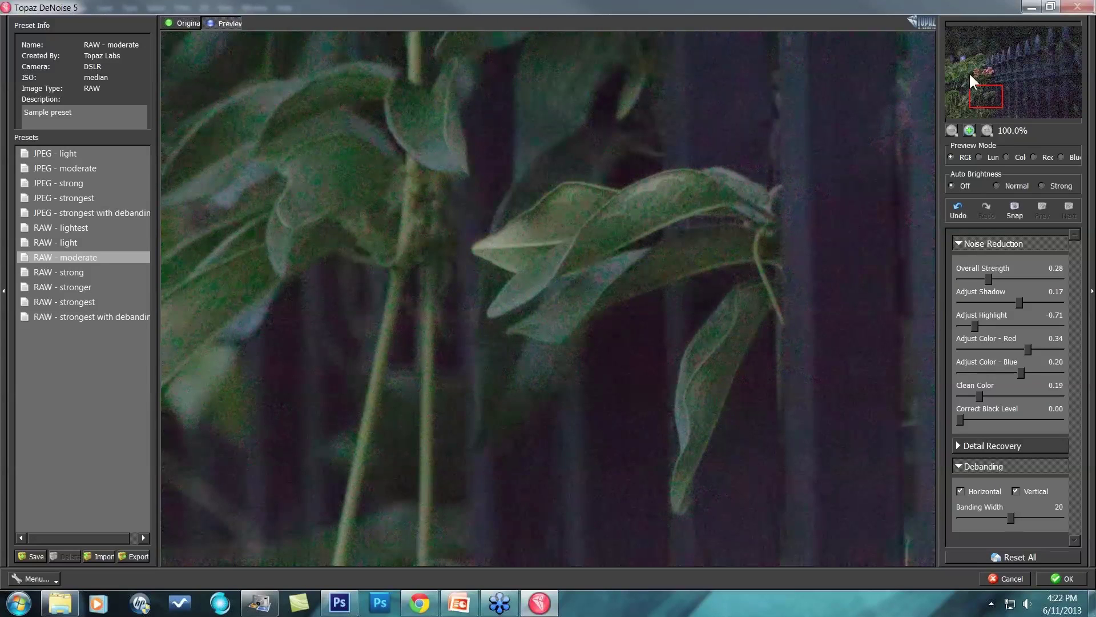
Raise Adjust Color - Red to 0.65, Adjust Color - Blue to 0.33 and Overall Strength to 0.35, judging the leaves and fence.
drag(994, 96, 999, 96)
drag(1028, 346, 1041, 350)
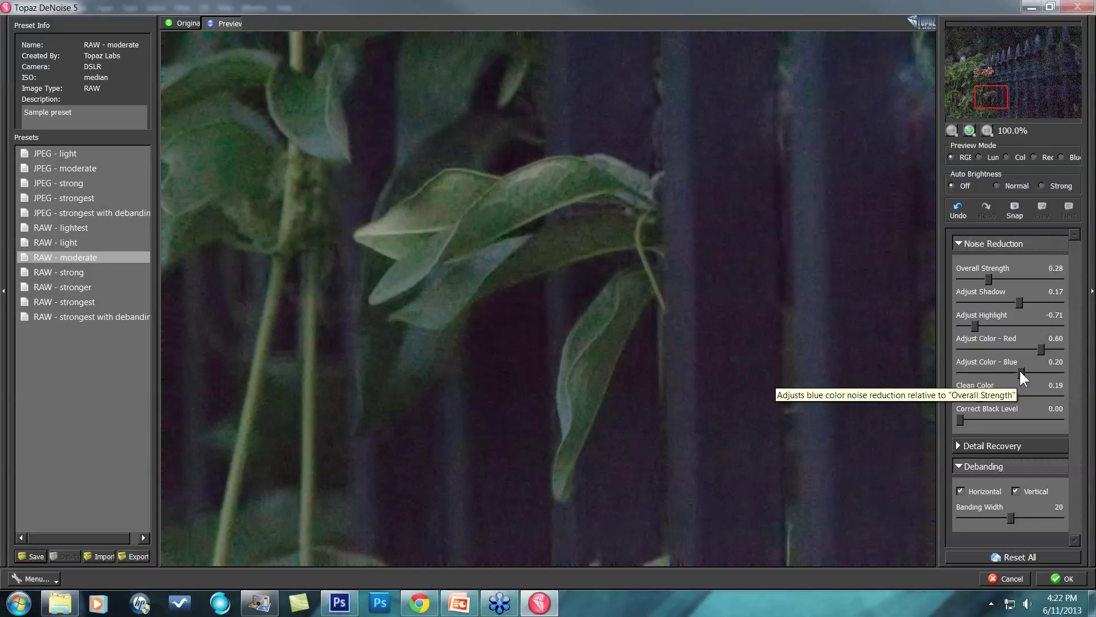
drag(1019, 369, 1026, 370)
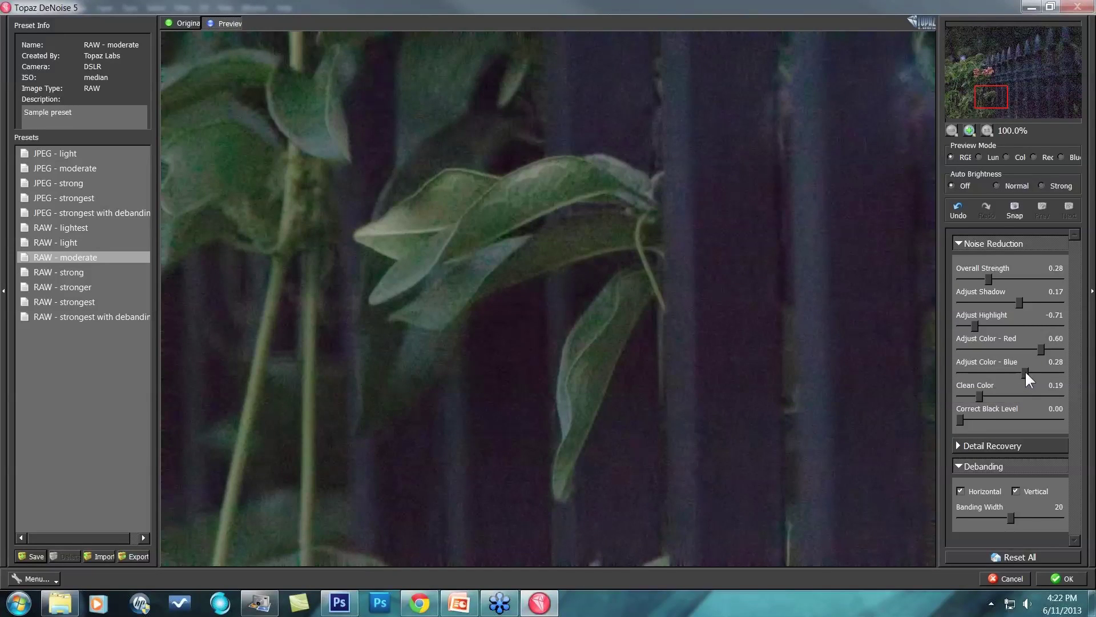
click(1044, 348)
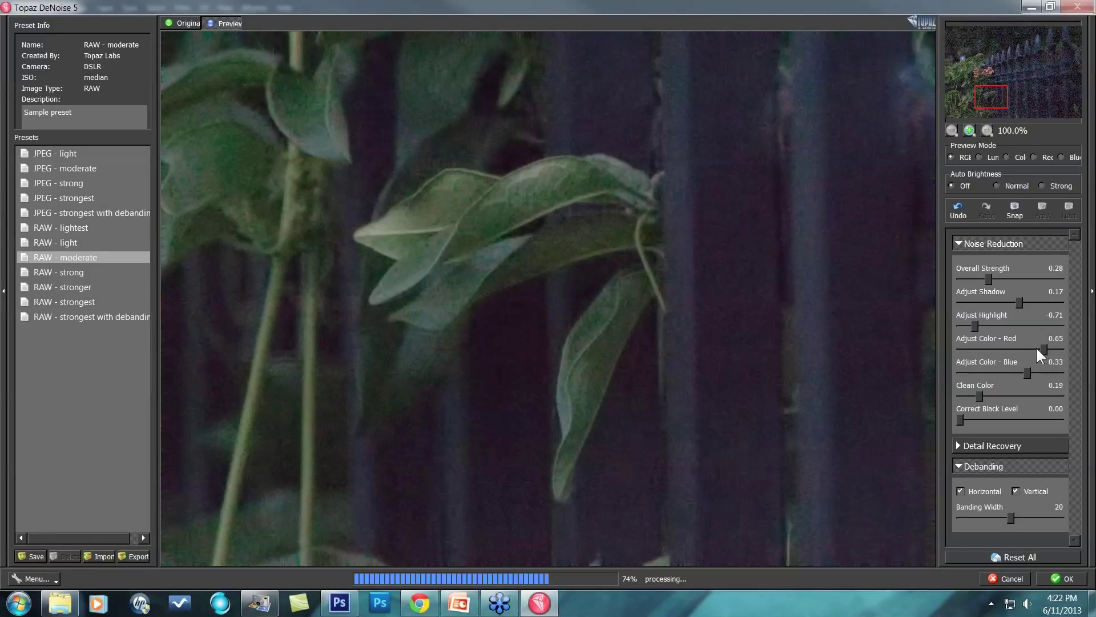
drag(989, 275, 995, 276)
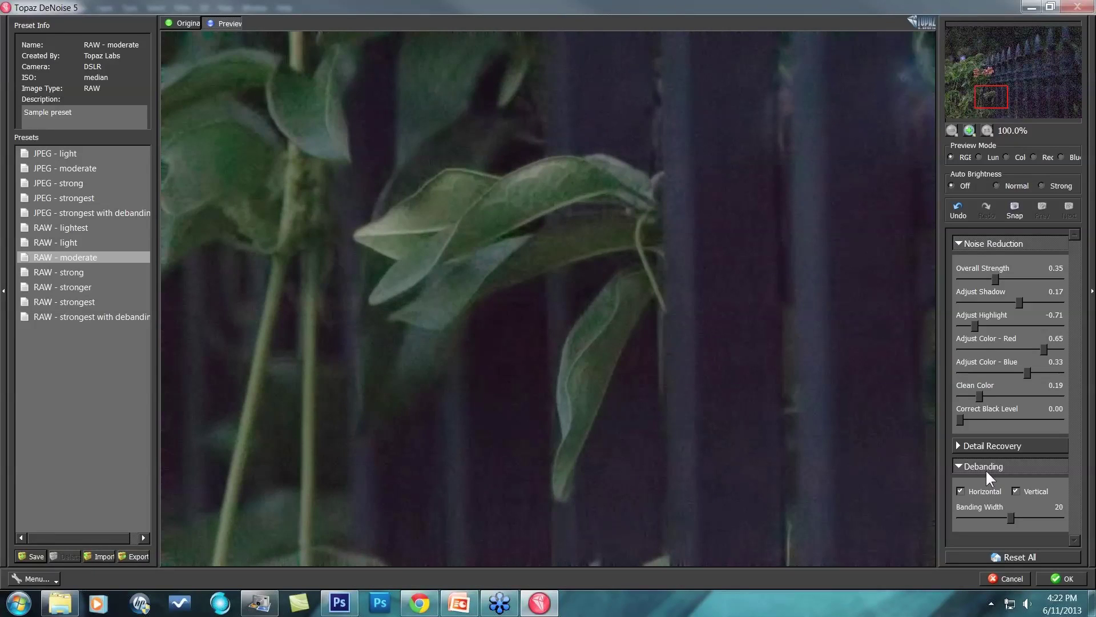
Under Detail Recovery, set Recover Detail to 0.29, Reduce Blur to 0.04 and Add Grain to 0.29.
click(960, 446)
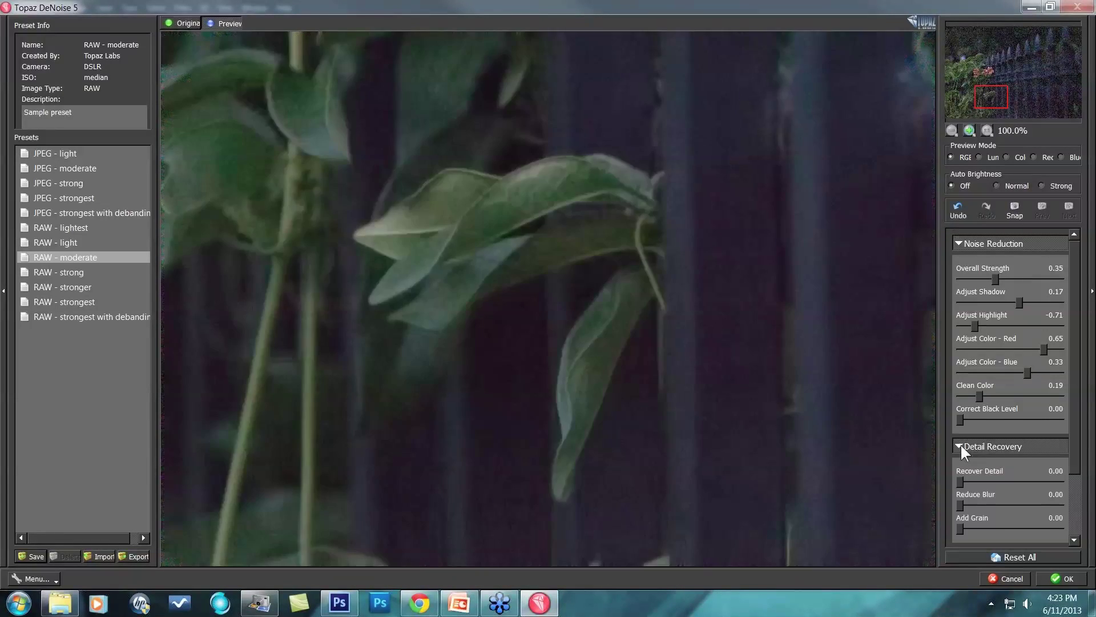
scroll(1077, 410, down, 2)
scroll(1077, 410, down, 1)
click(974, 400)
drag(969, 400, 990, 399)
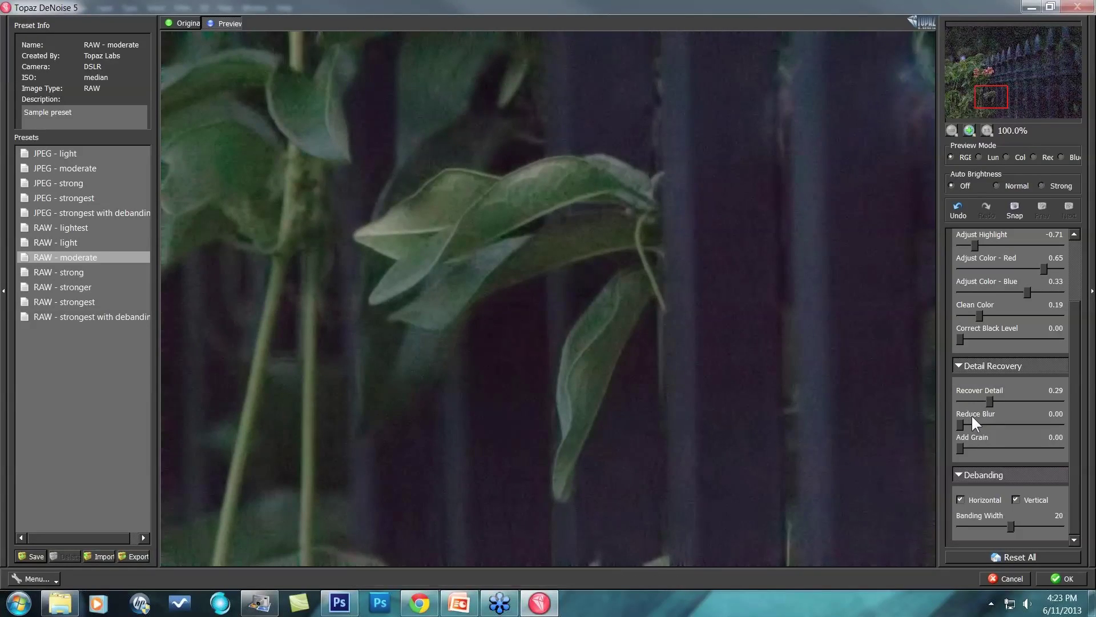
drag(960, 423, 964, 425)
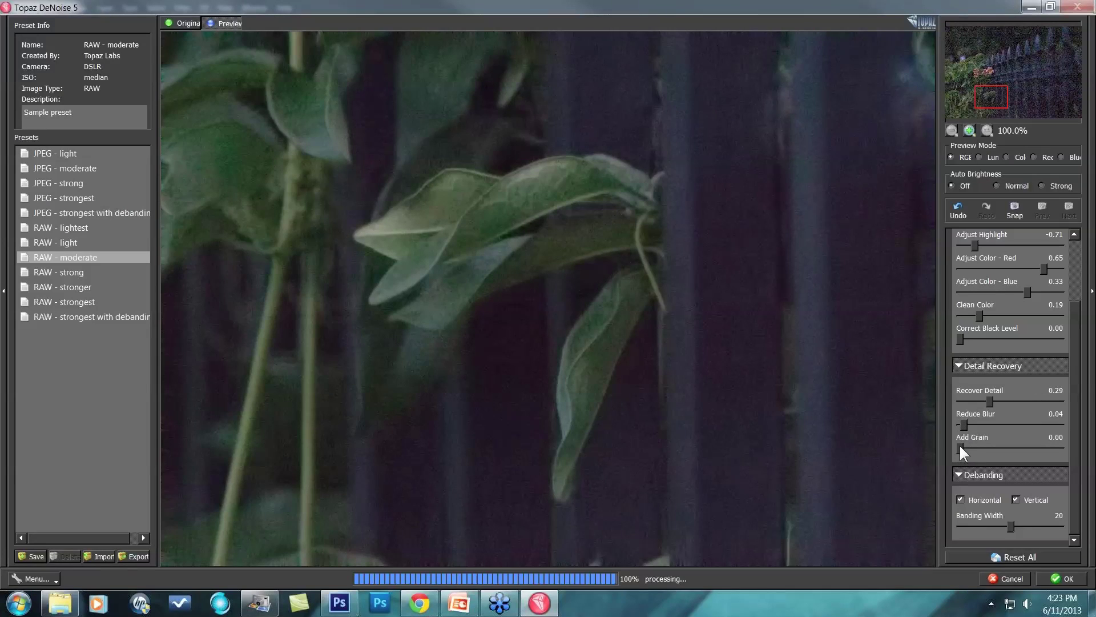
drag(960, 446, 979, 445)
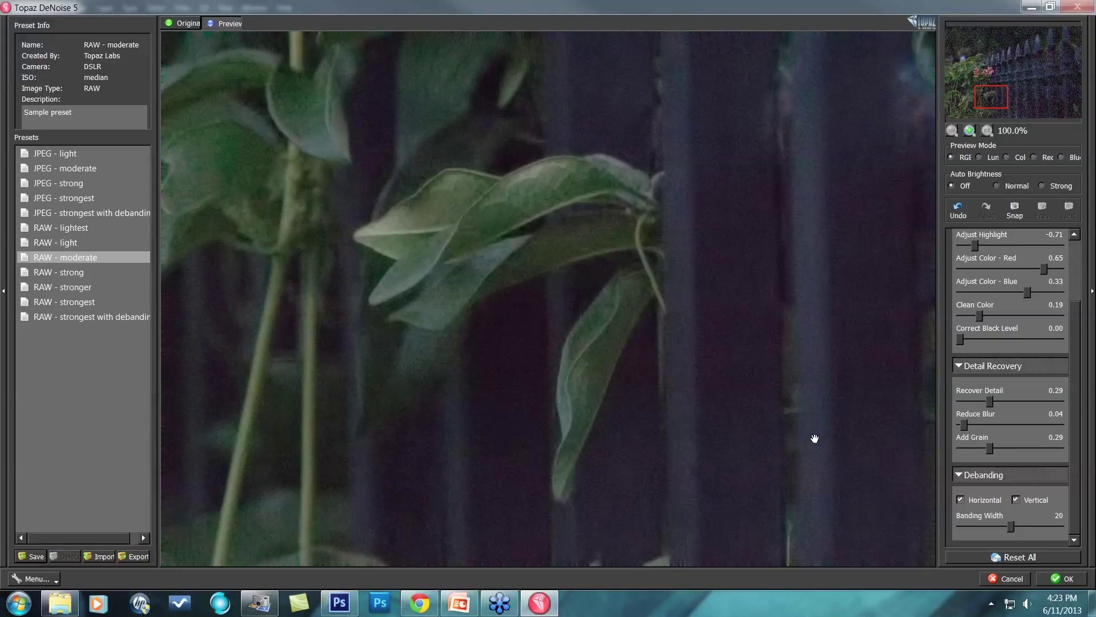
Check the noise reduction on the pink flowers and apply the DeNoise filter to the layer.
click(815, 438)
drag(1000, 98, 996, 74)
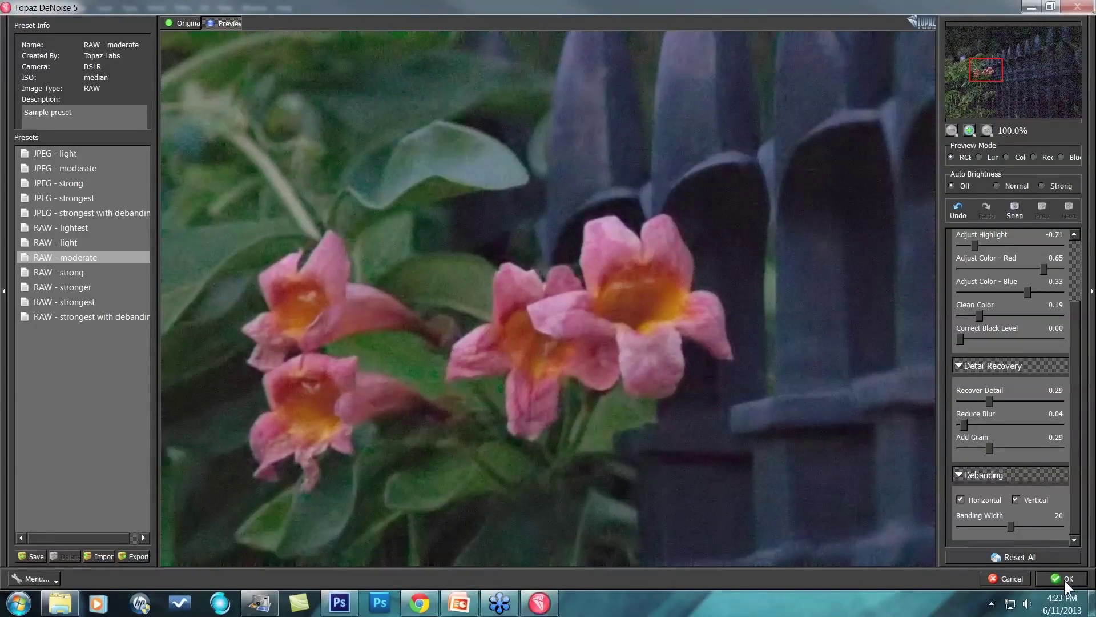
click(1064, 578)
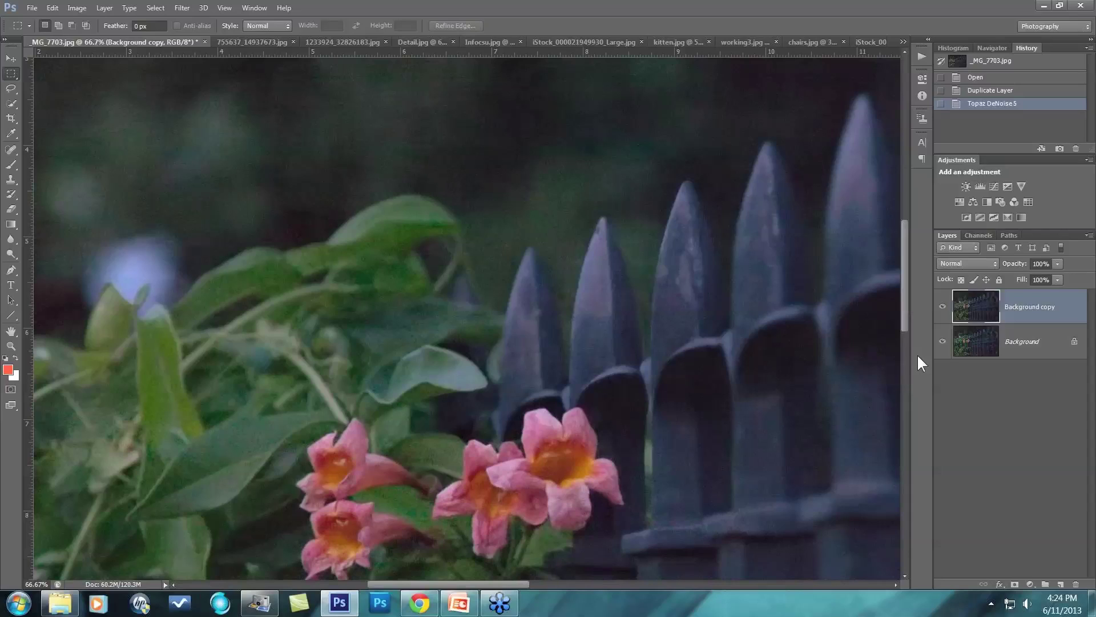
Compare the denoised layer with the original by hiding and showing it, and duplicate the denoised layer.
click(942, 306)
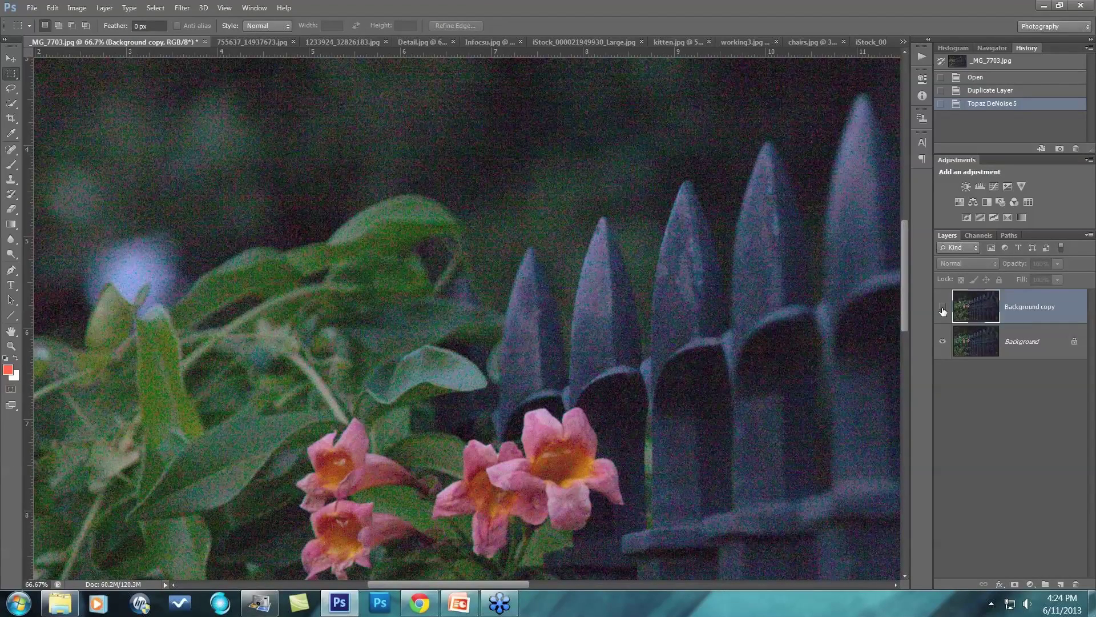
click(942, 309)
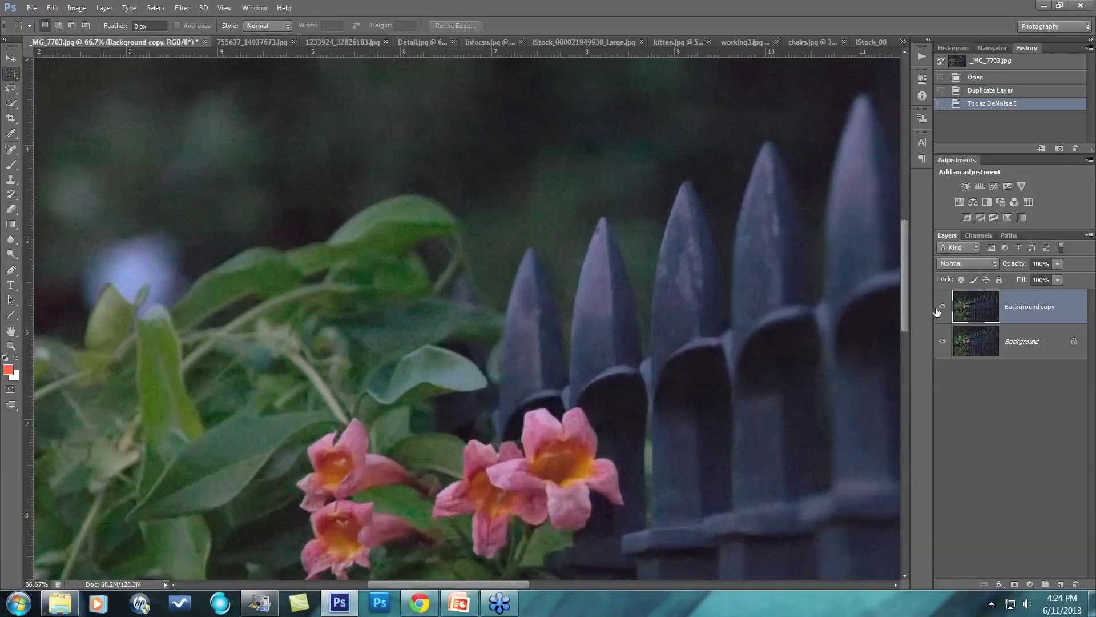
drag(1043, 321, 1060, 584)
Open the Topaz Adjust 5 filter for the duplicated layer, Background copy 2.
click(174, 7)
click(641, 390)
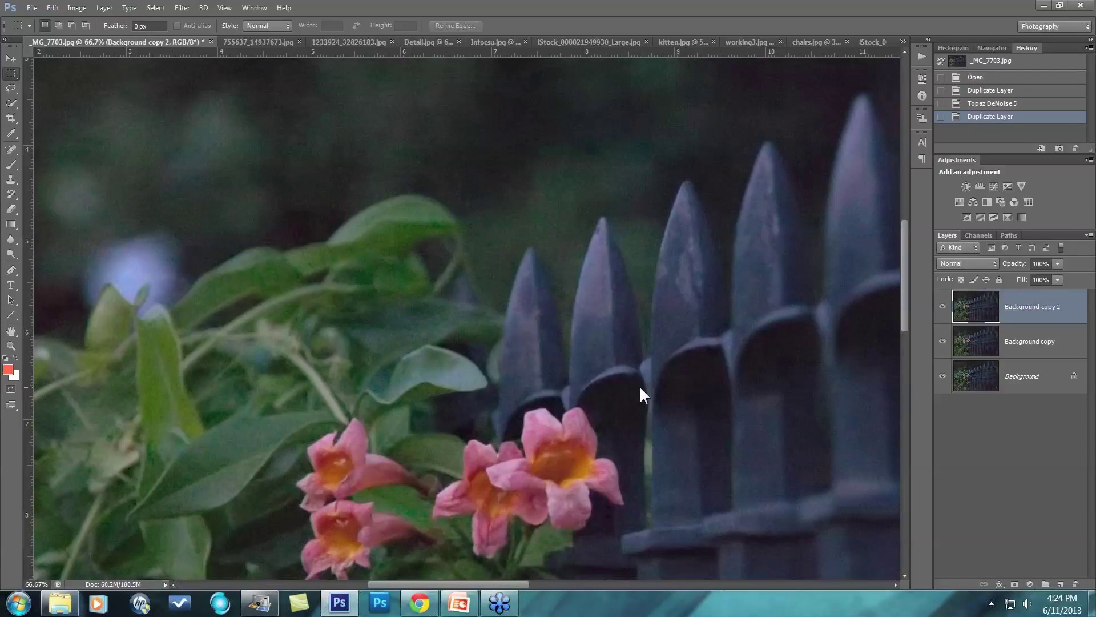
key(ctrl+minus)
key(ctrl+minus)
key(ctrl+minus)
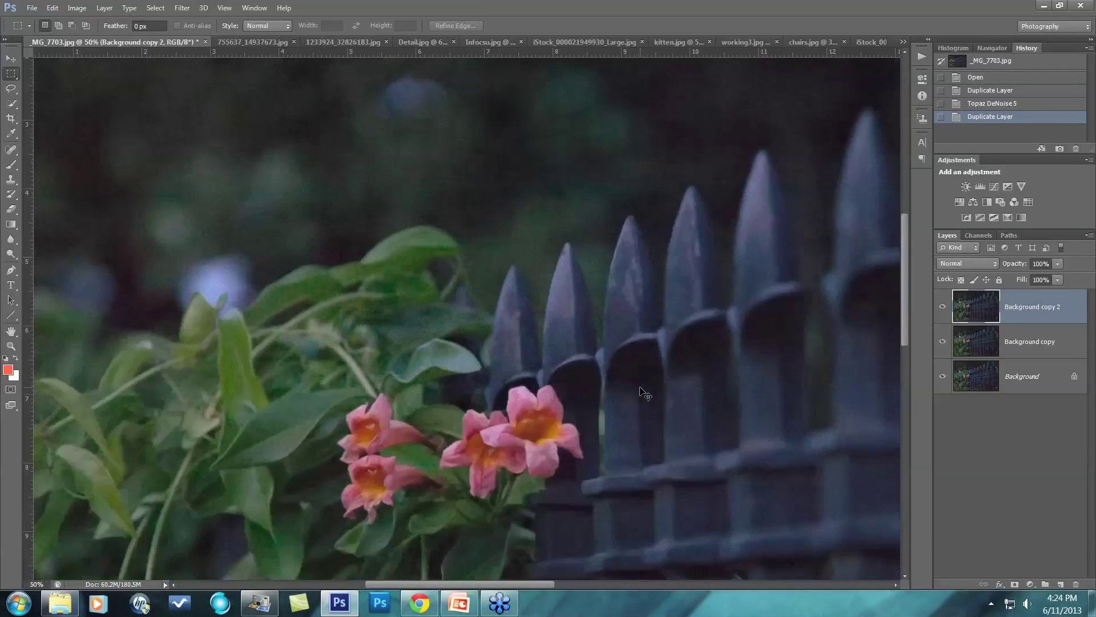
key(ctrl+minus)
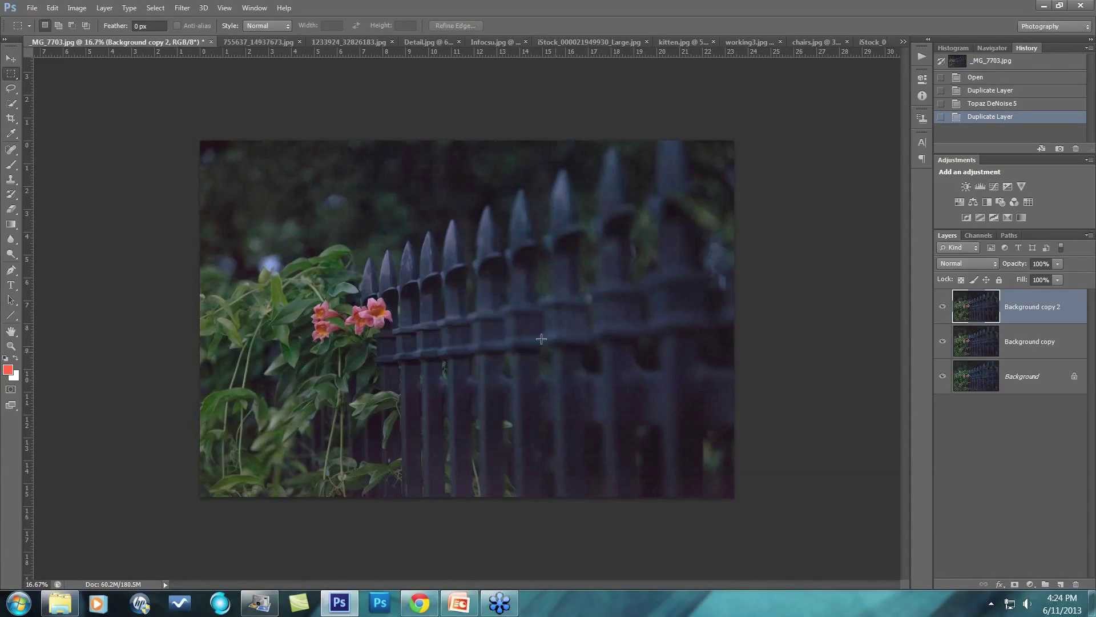
click(185, 10)
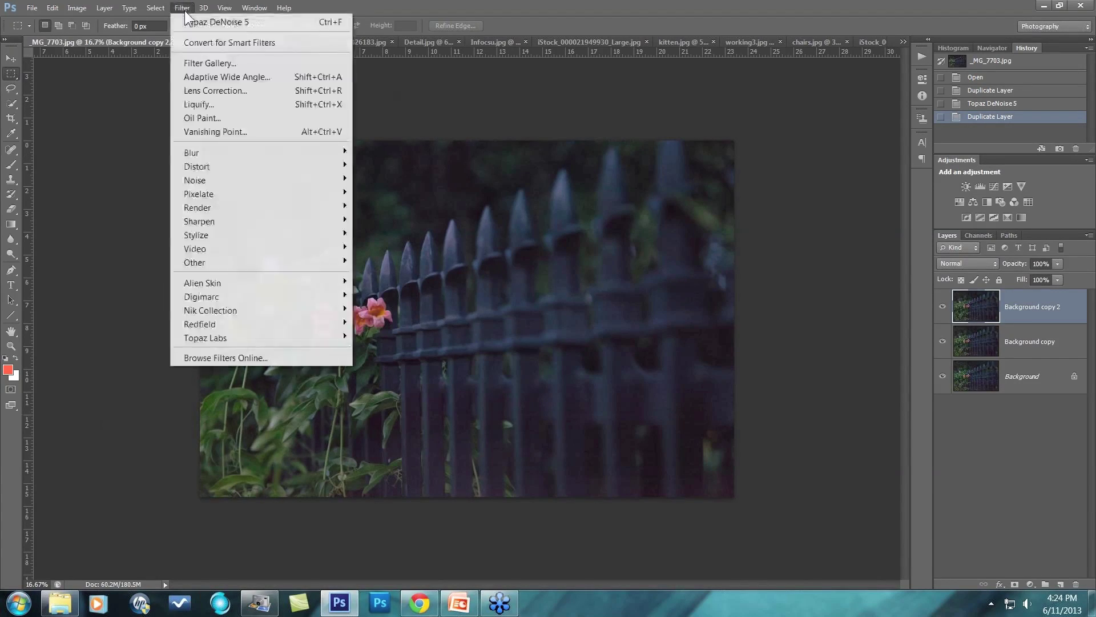
mouse_move(331, 341)
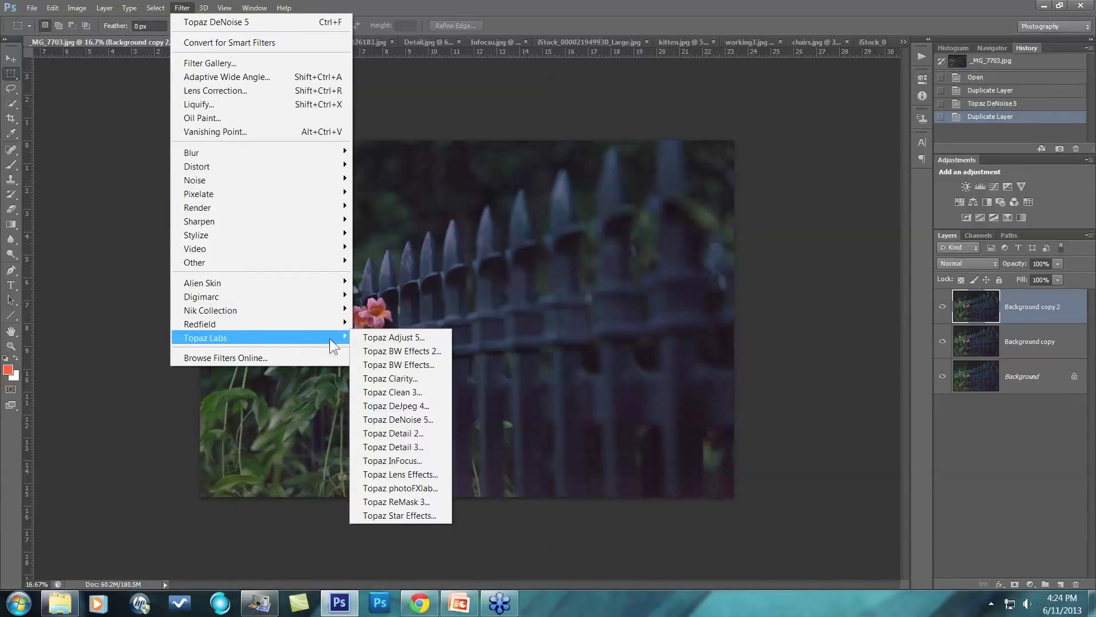
click(388, 336)
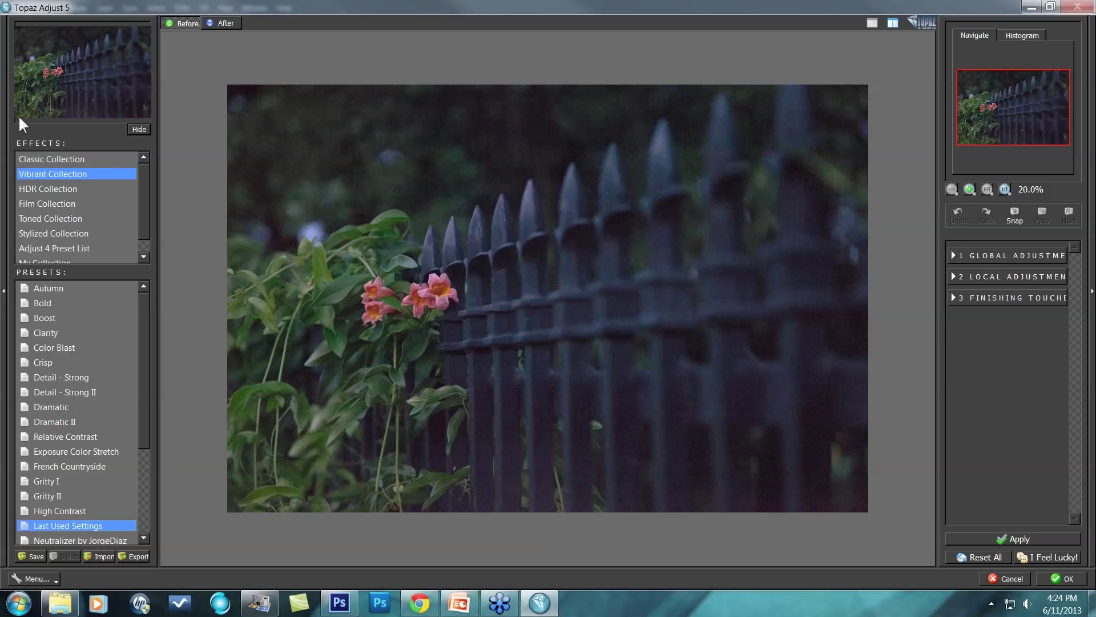
Try the Brilliant Cold and Cool Tone I presets of the Classic Collection, and settle on Brilliant Warm.
click(38, 158)
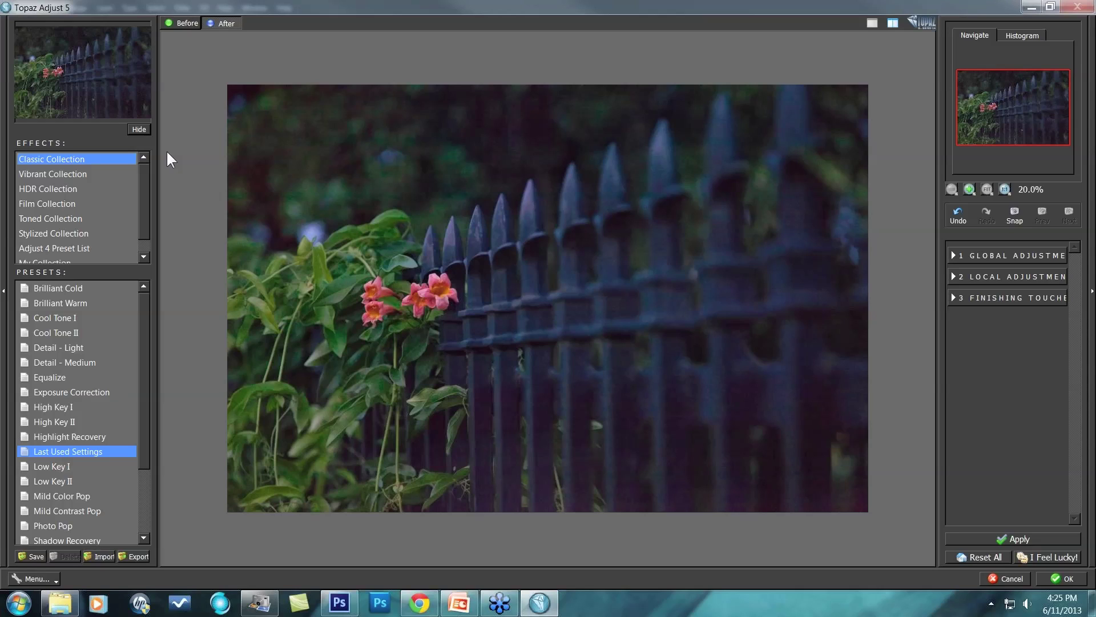
click(60, 286)
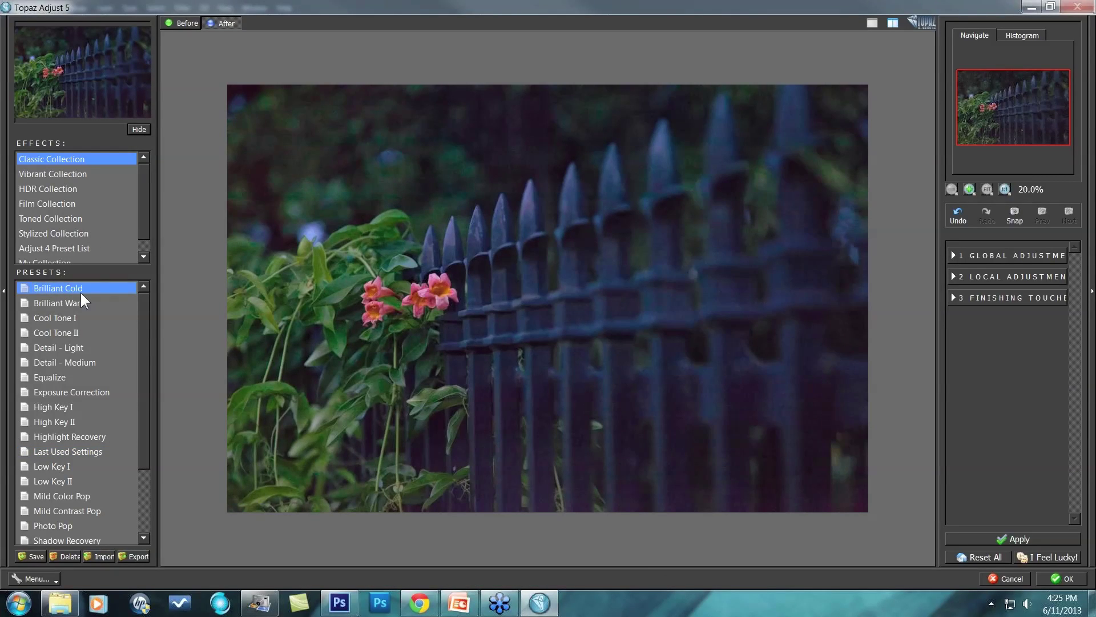
key(Down)
key(Down)
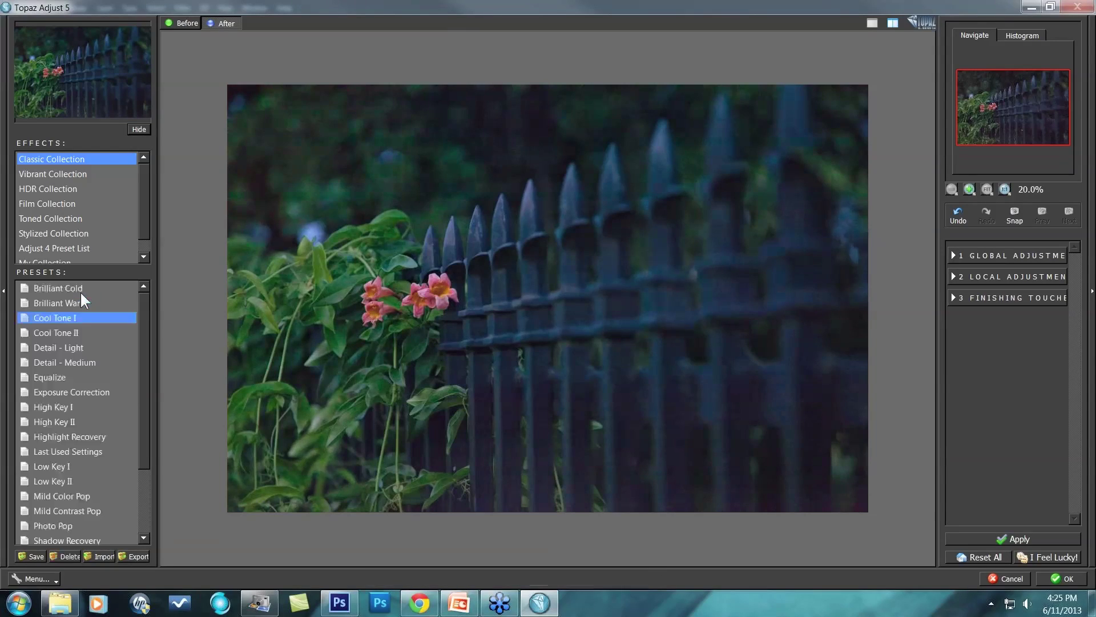
key(Up)
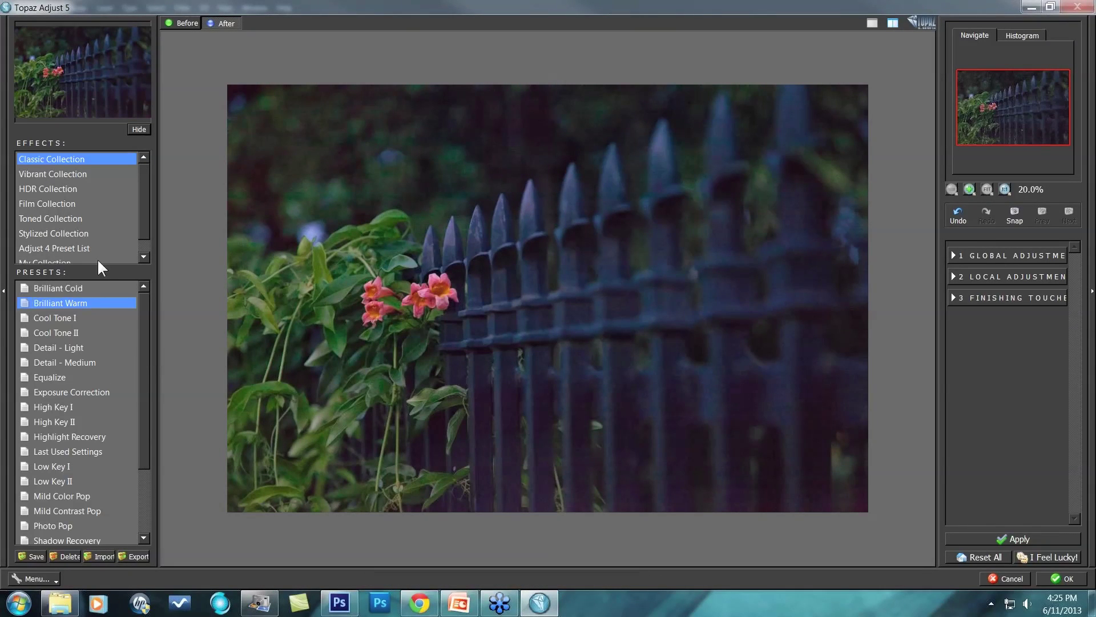
drag(565, 363, 601, 386)
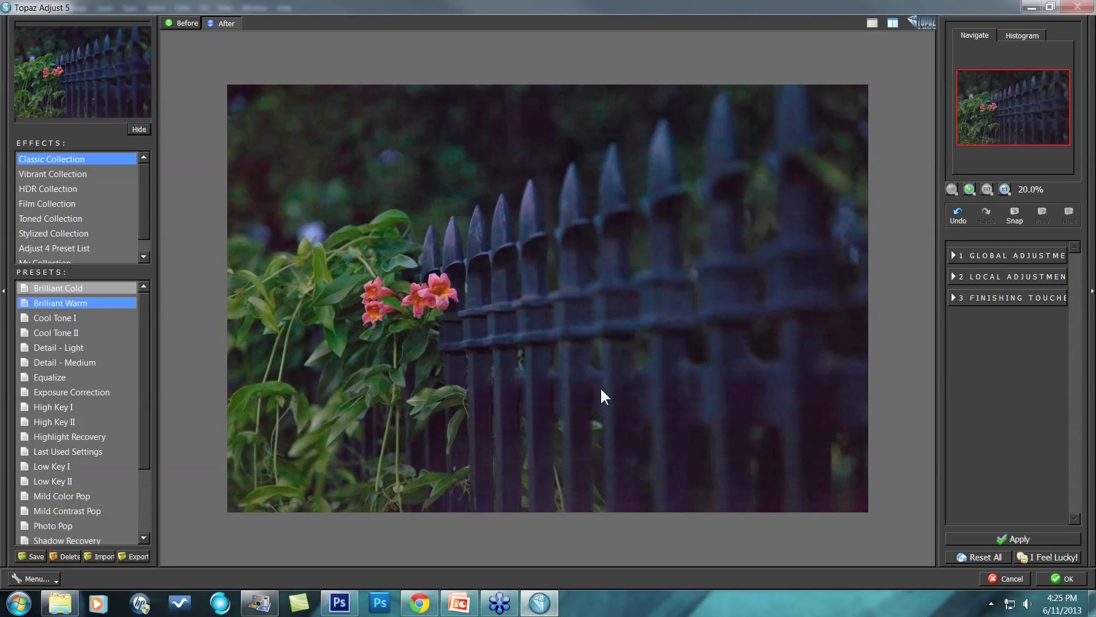
click(953, 254)
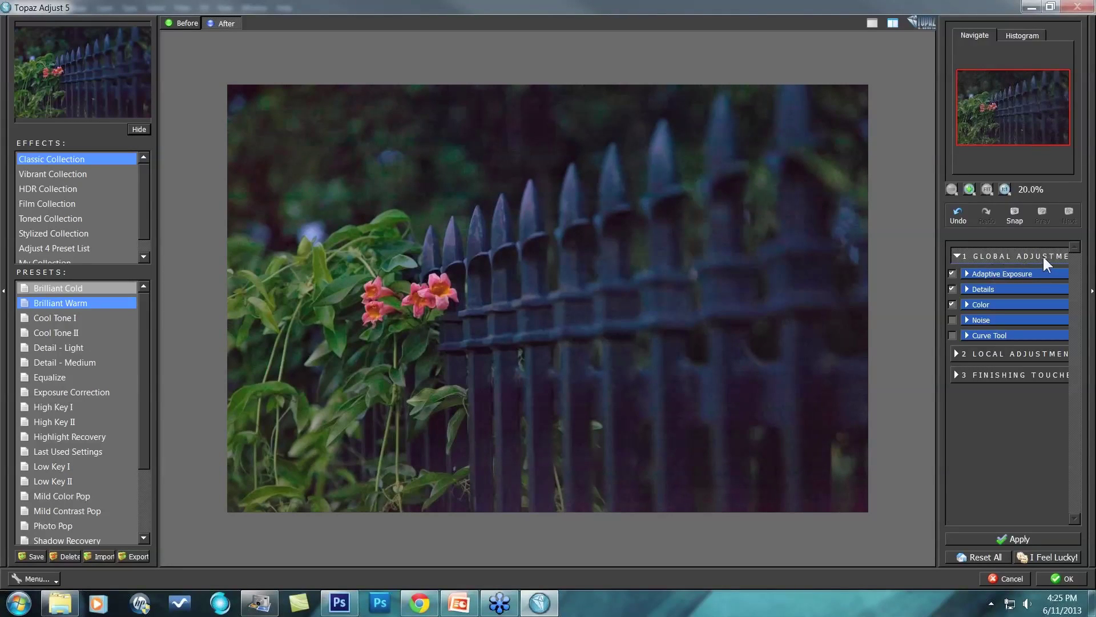
click(966, 274)
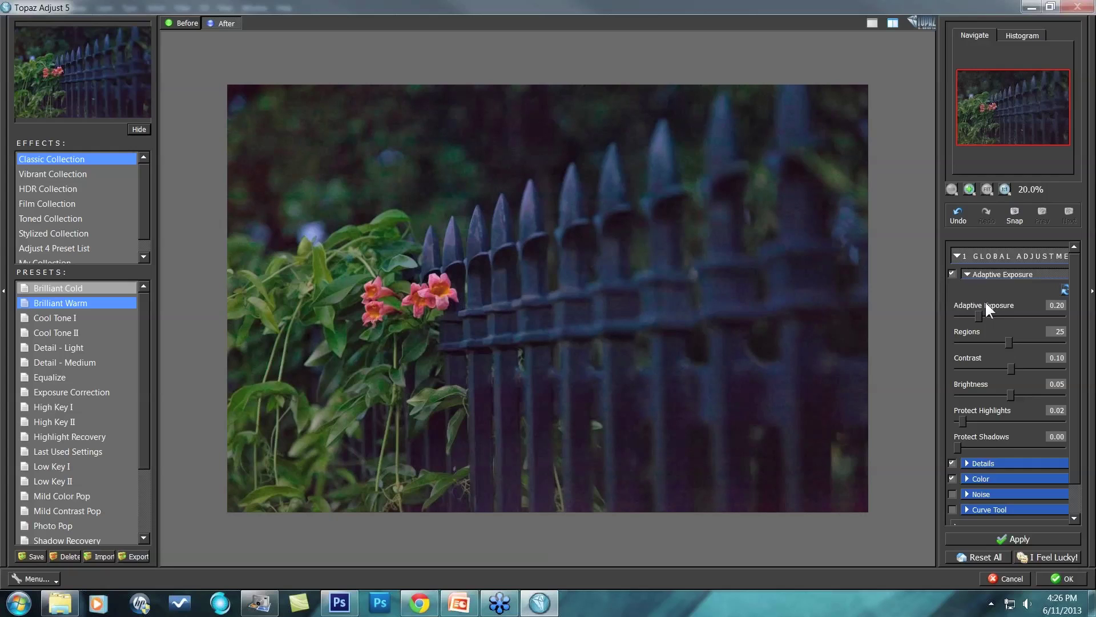
click(968, 274)
click(1031, 256)
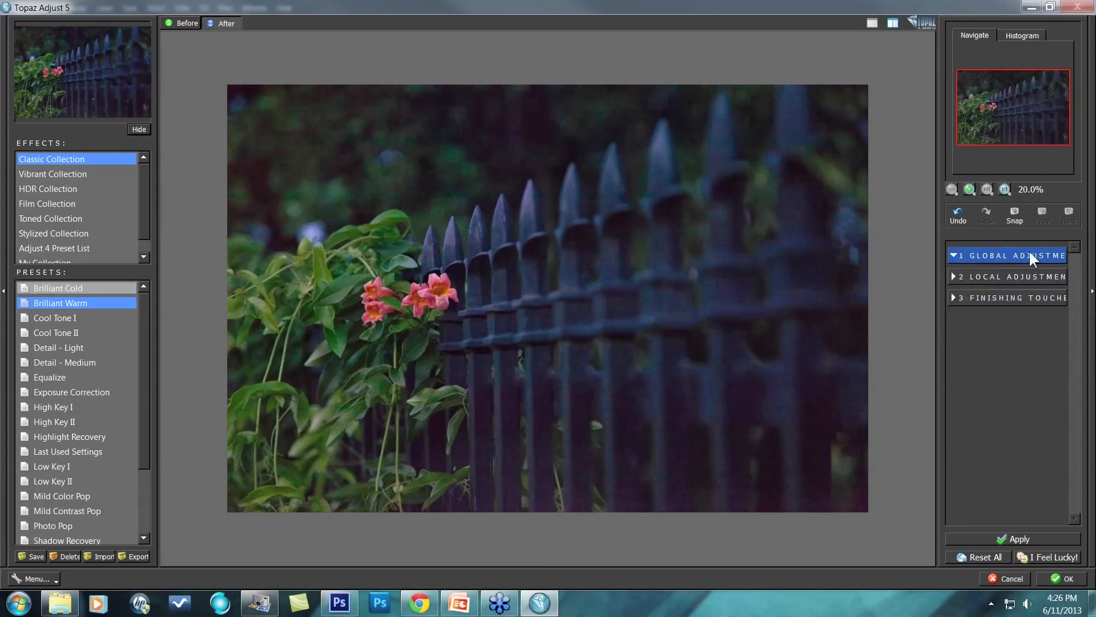
Raise Adaptive Exposure to 0.53 in the global adjustments to brighten the fence and leaves.
click(955, 255)
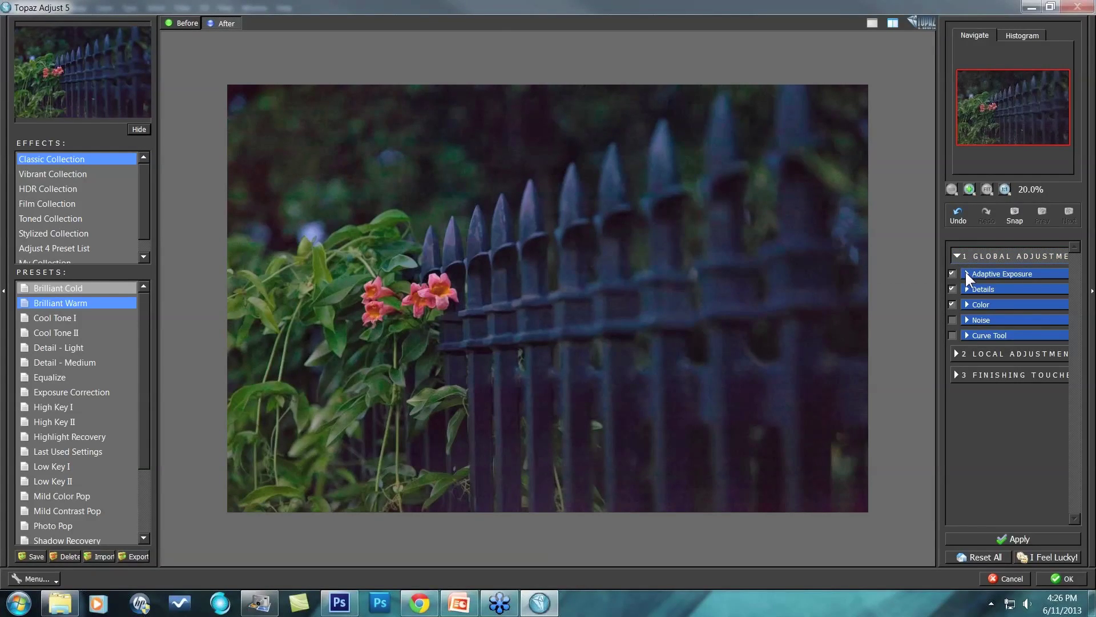
click(966, 273)
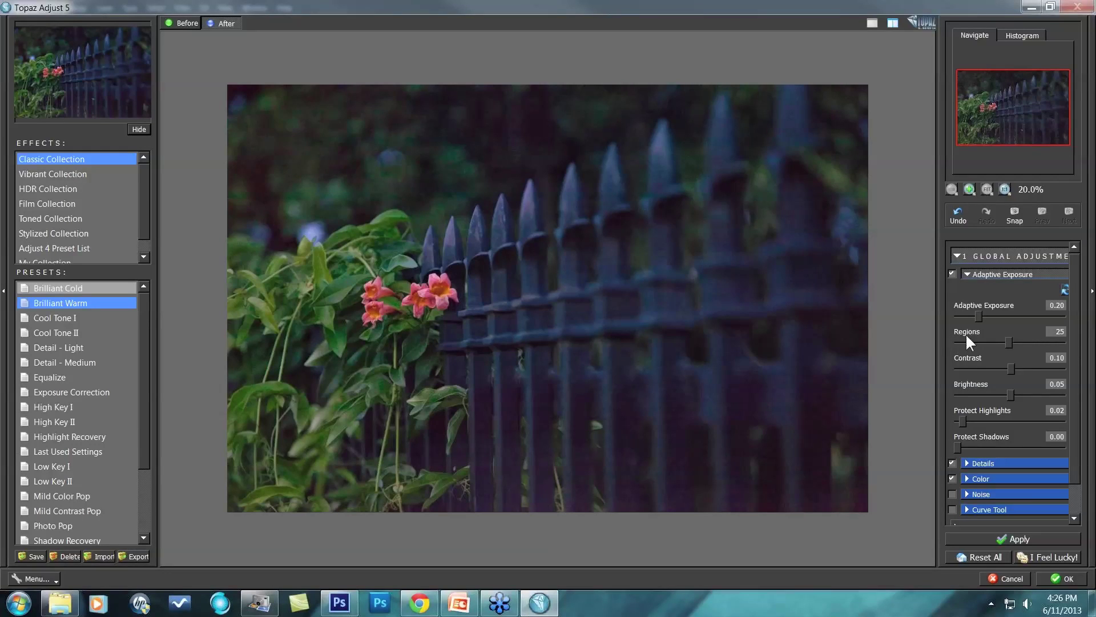
drag(977, 312, 993, 314)
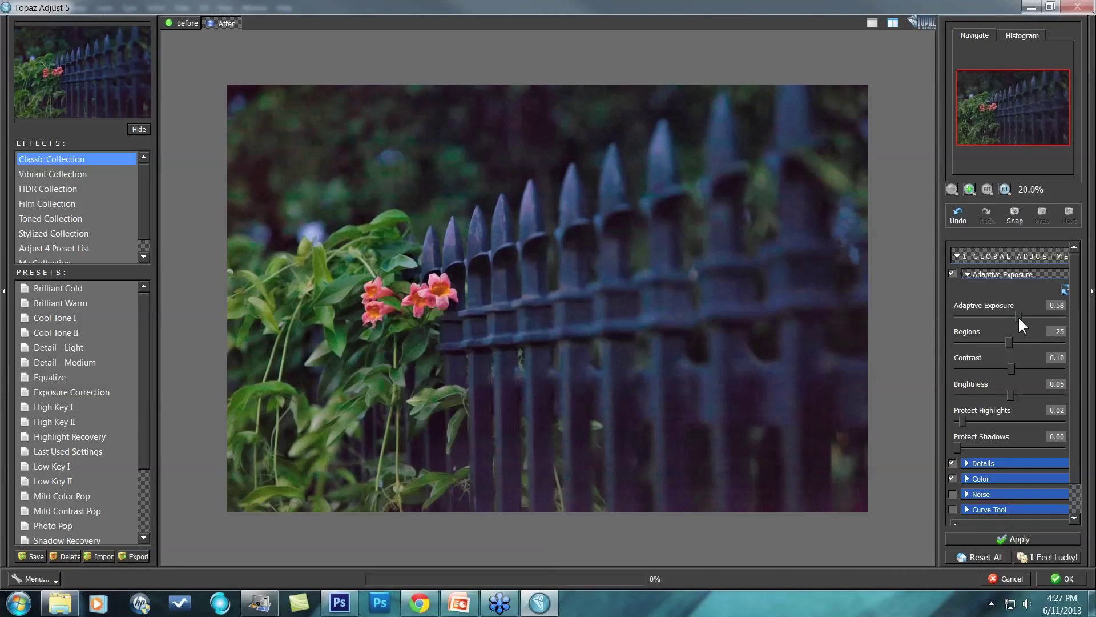
drag(1018, 316, 1012, 316)
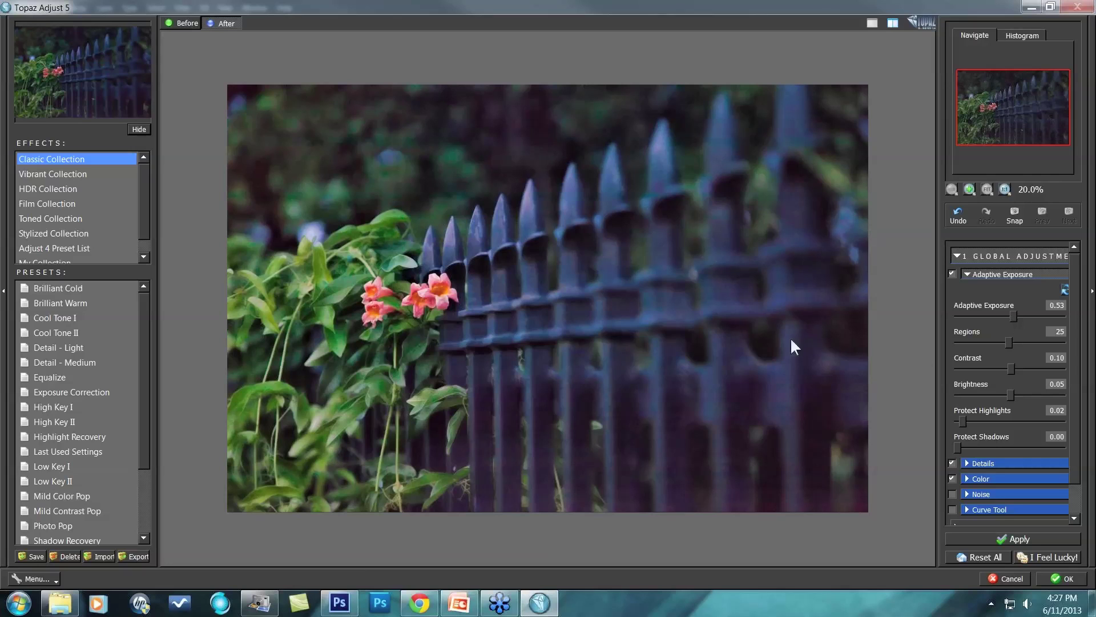
Compare the fence photo with its unprocessed version, and set Adaptive Exposure to 0.33 and Regions to 10.
click(497, 333)
click(991, 316)
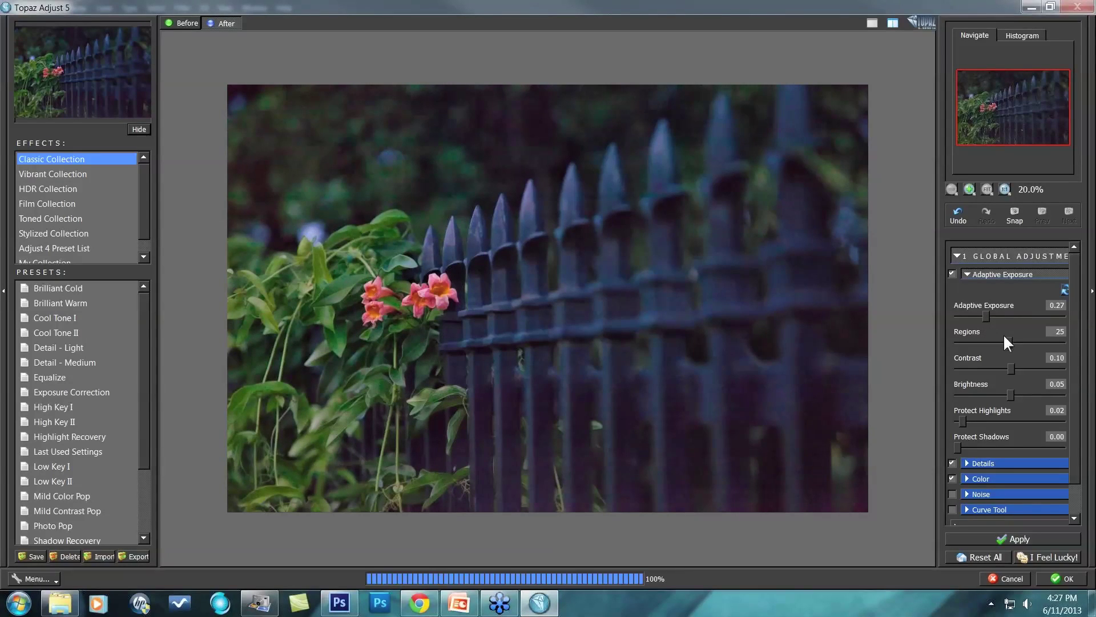
click(1016, 341)
drag(1015, 338, 992, 315)
click(994, 315)
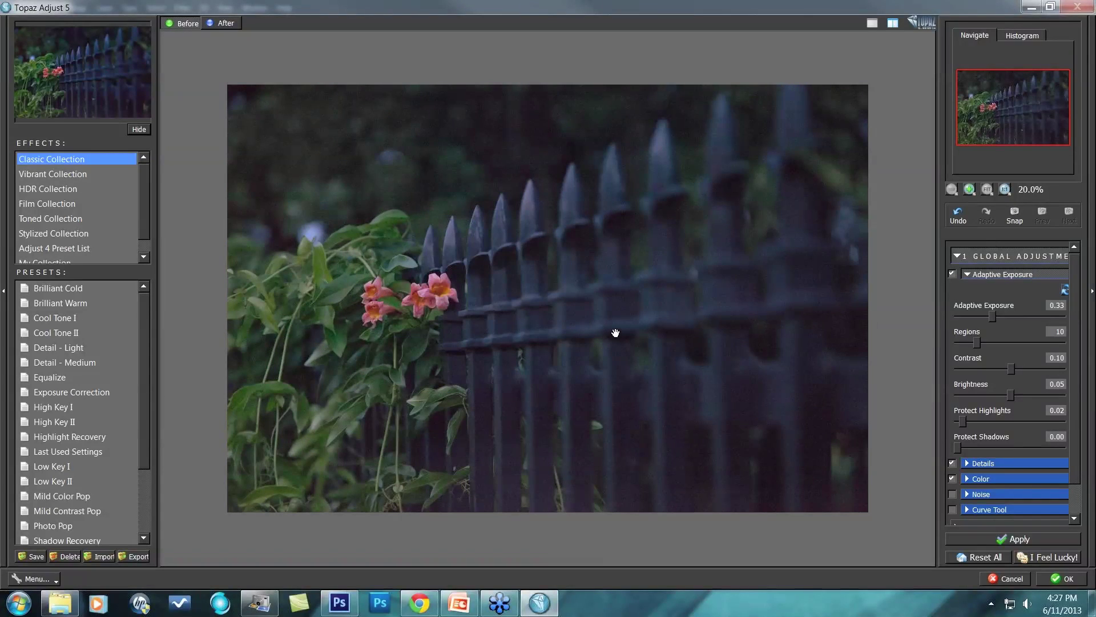
Reset Detail Boost and Strength to 1.00 in the Details settings, preview the Details effect off and on, and apply the Topaz Adjust filter.
scroll(1054, 341, down, 2)
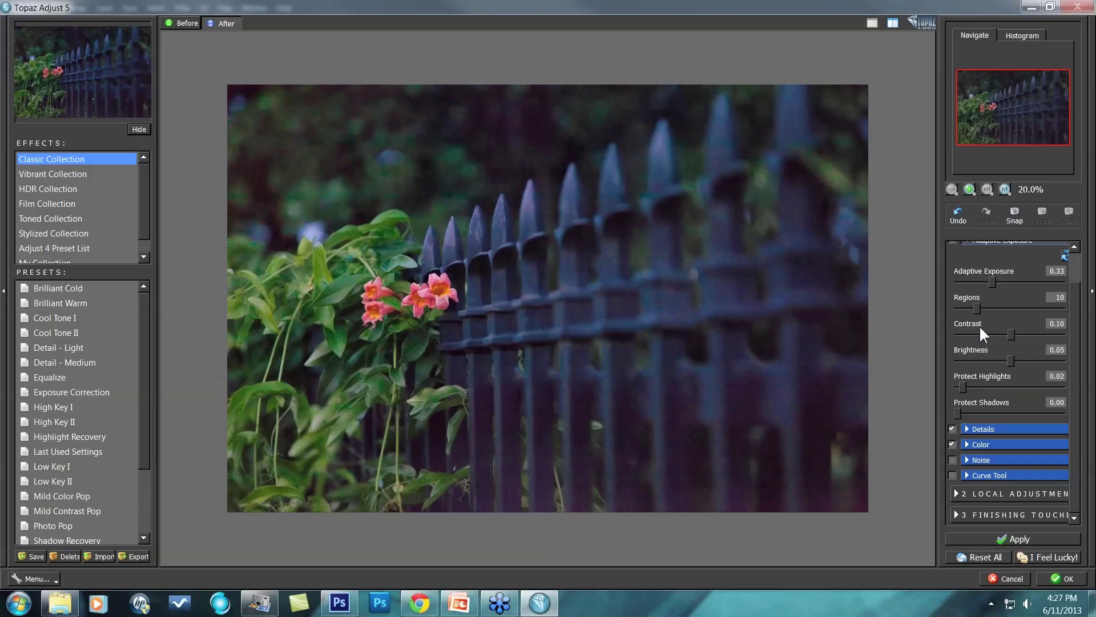
click(966, 428)
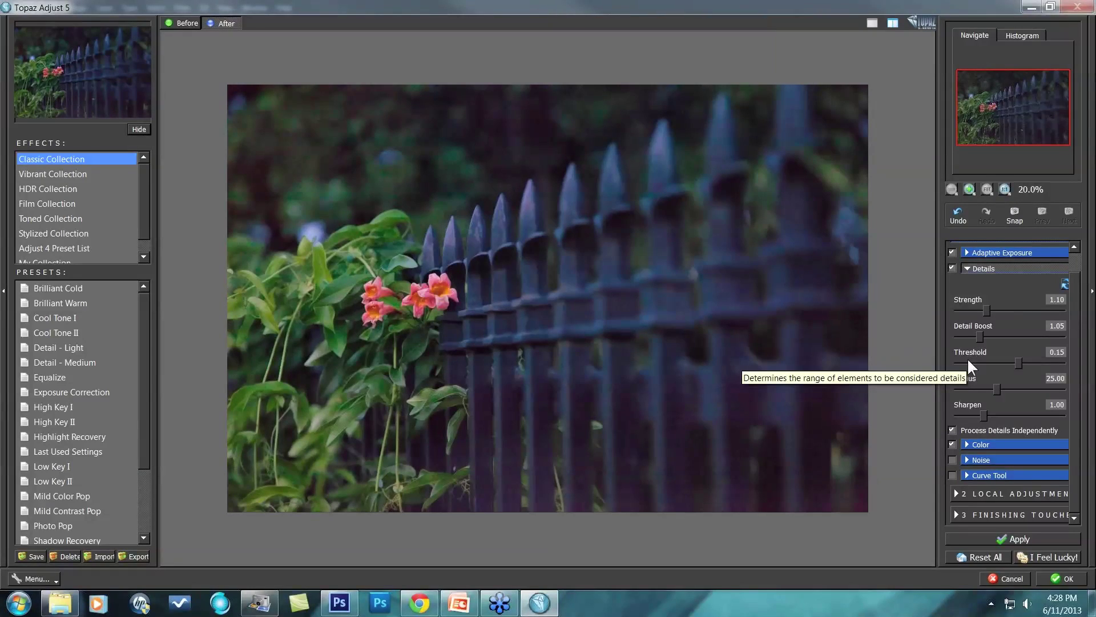
double_click(972, 325)
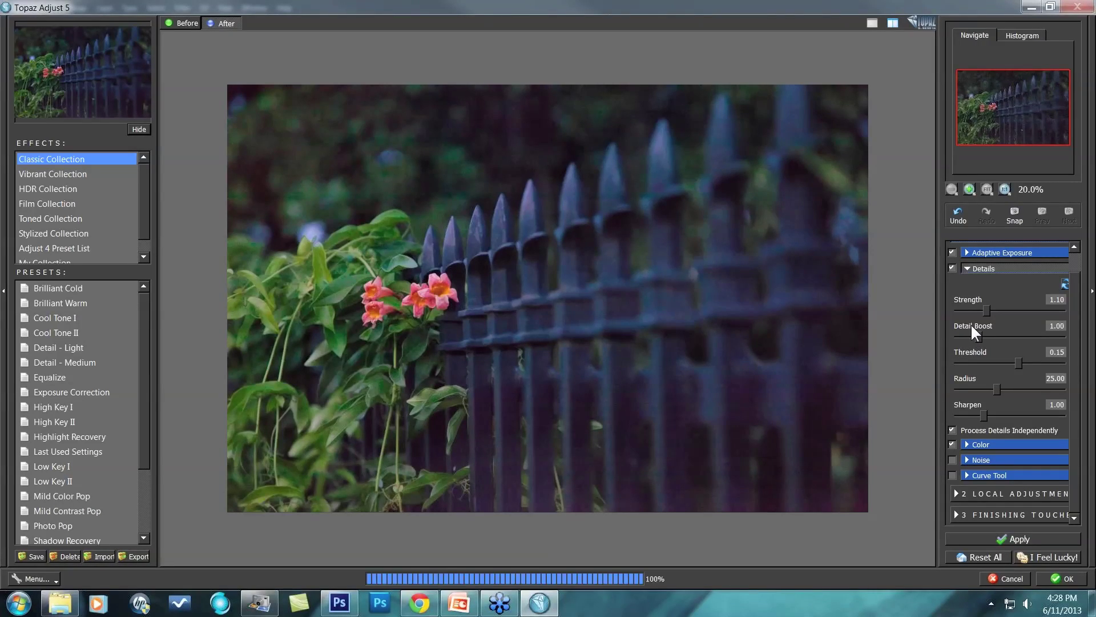
double_click(963, 299)
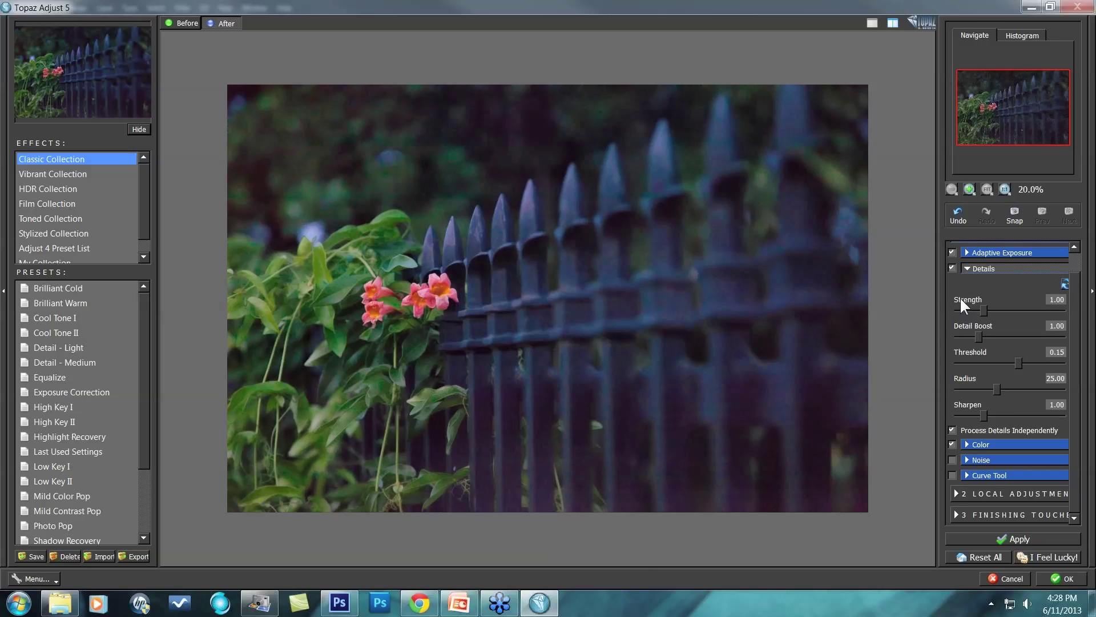
click(950, 267)
click(951, 268)
click(1050, 573)
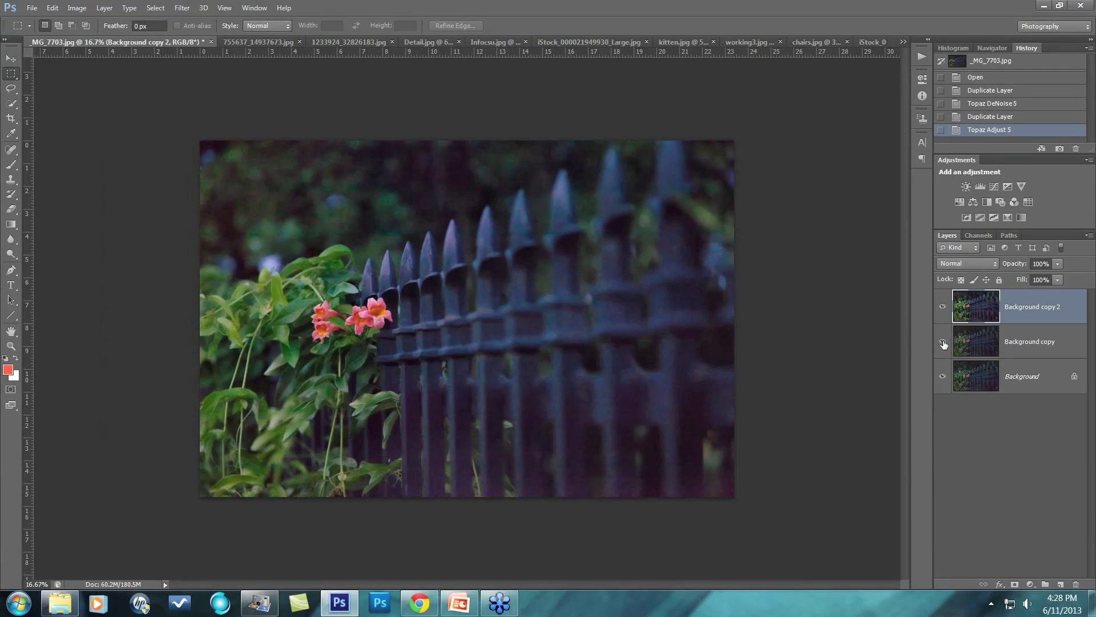
Hide the Background copy layer, and toggle Background copy 2 off and on to compare the adjusted photo with the original.
click(943, 341)
click(942, 307)
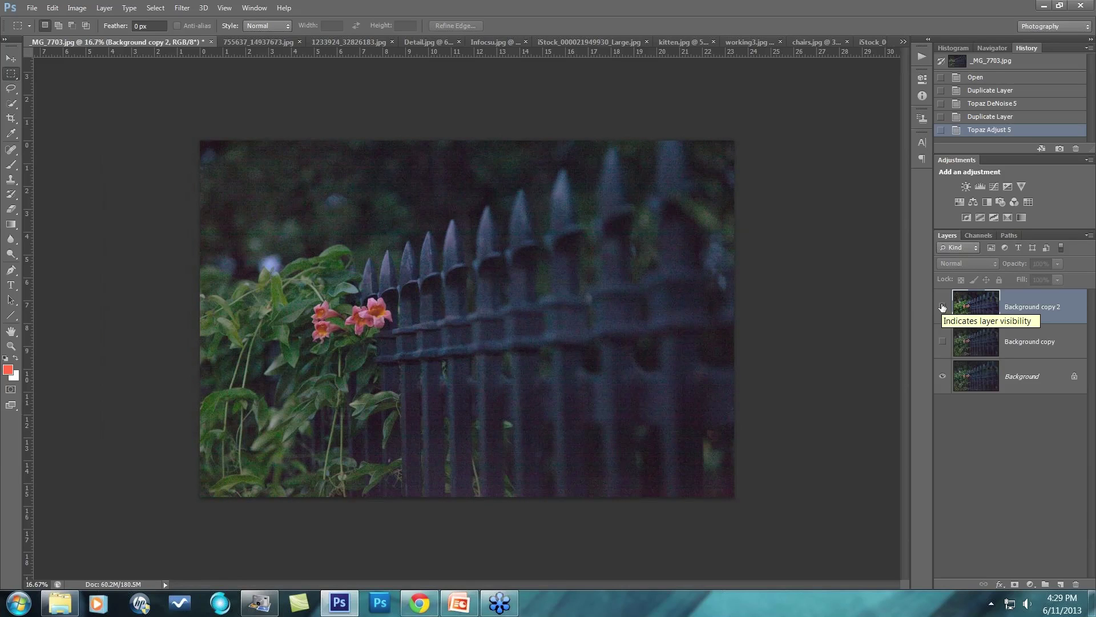
click(943, 307)
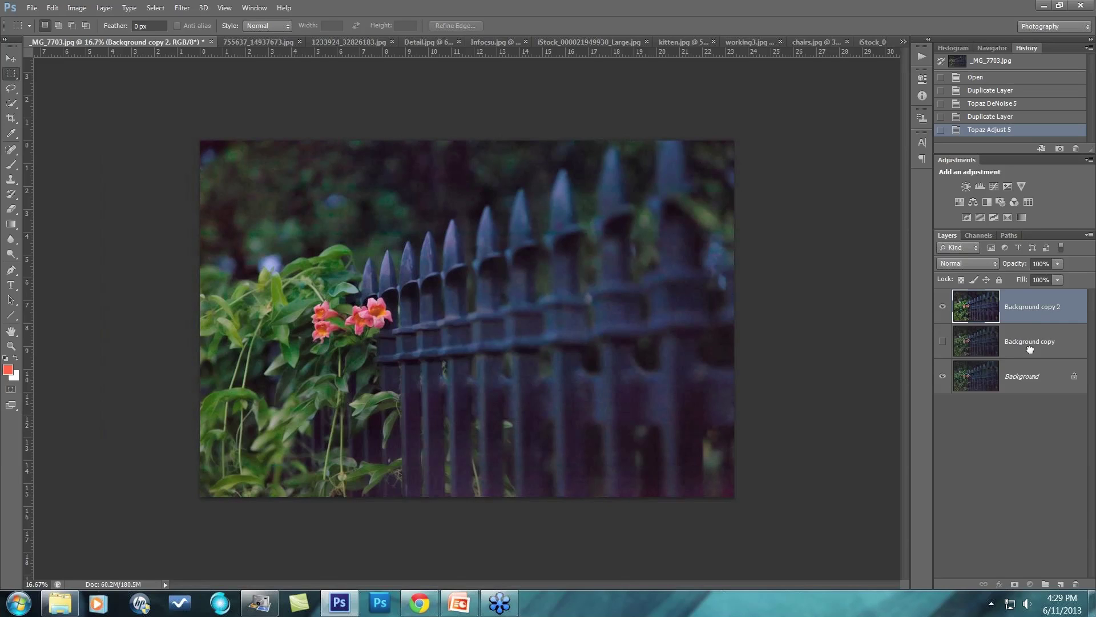
Duplicate the adjusted layer Background copy 2 and open the Topaz Clarity filter for the duplicate.
key(ctrl+j)
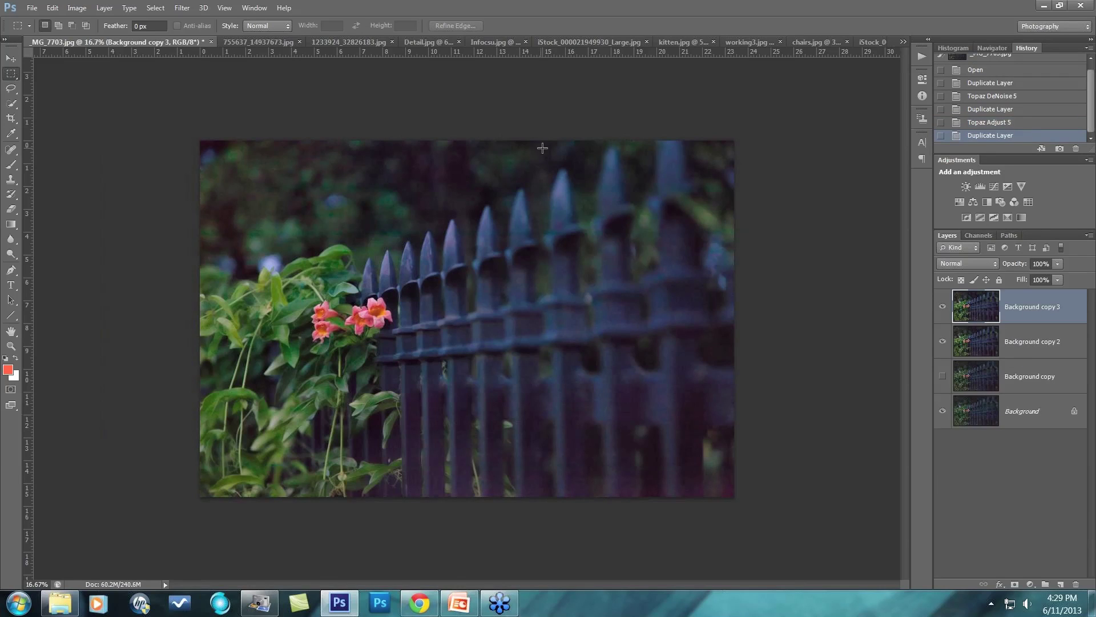
click(178, 7)
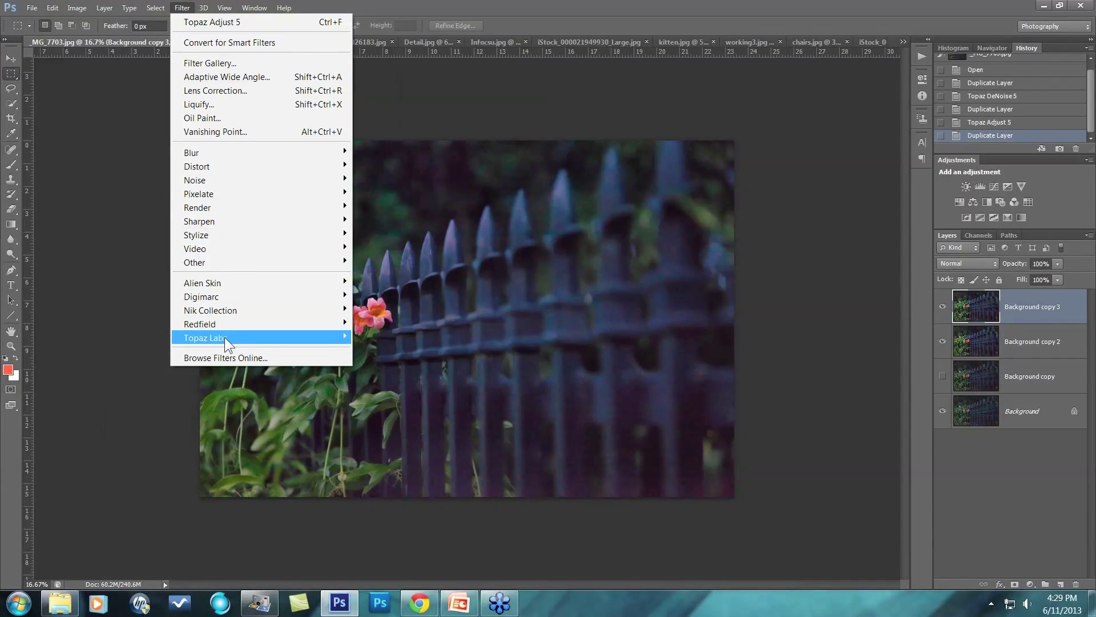
mouse_move(225, 338)
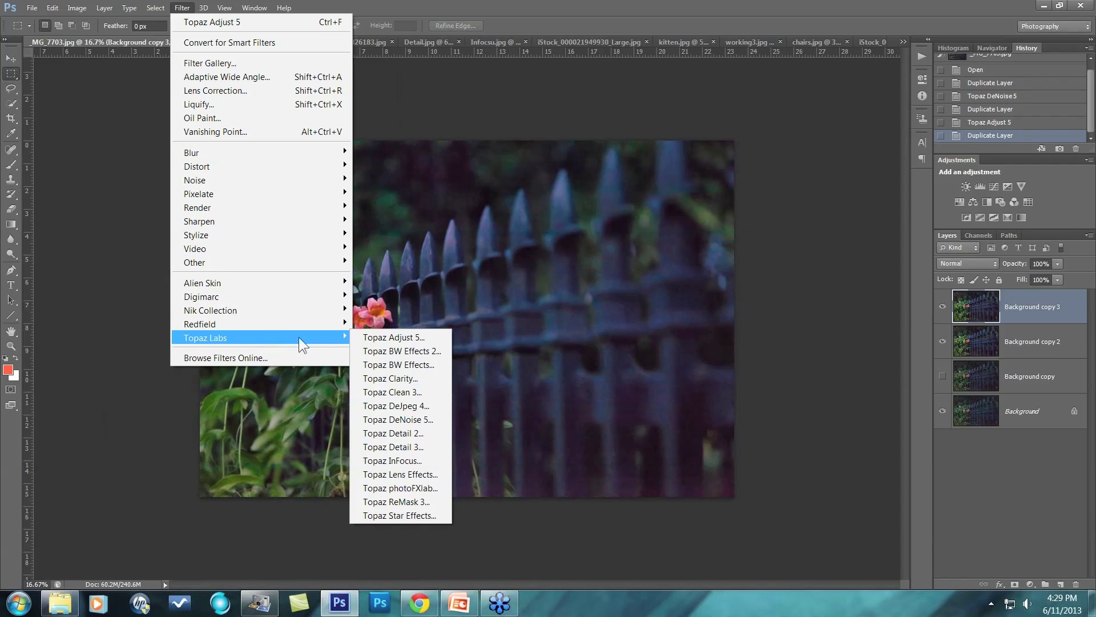
click(383, 372)
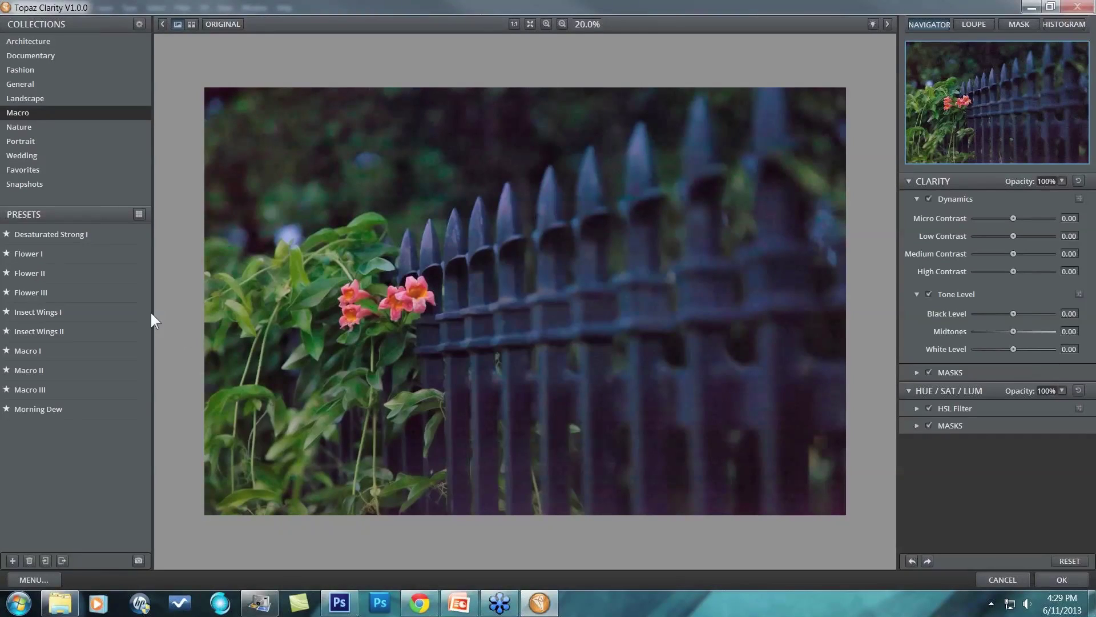
Preview the Macro presets such as Flower I and Morning Dew, and apply Low Contrast Boost II from the General collection.
mouse_move(88, 326)
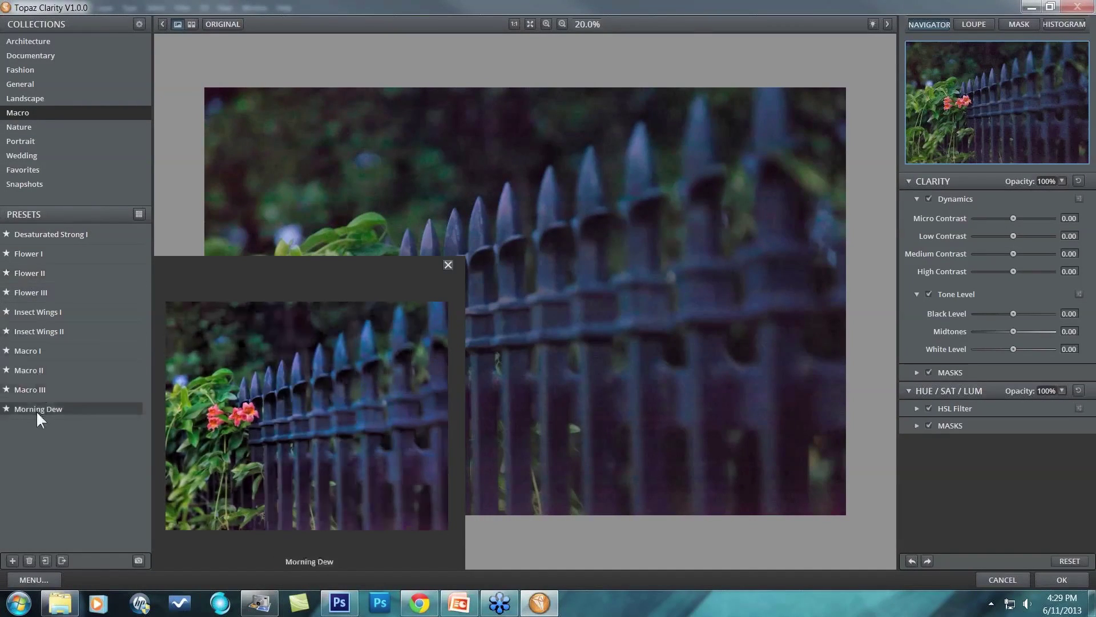
click(33, 253)
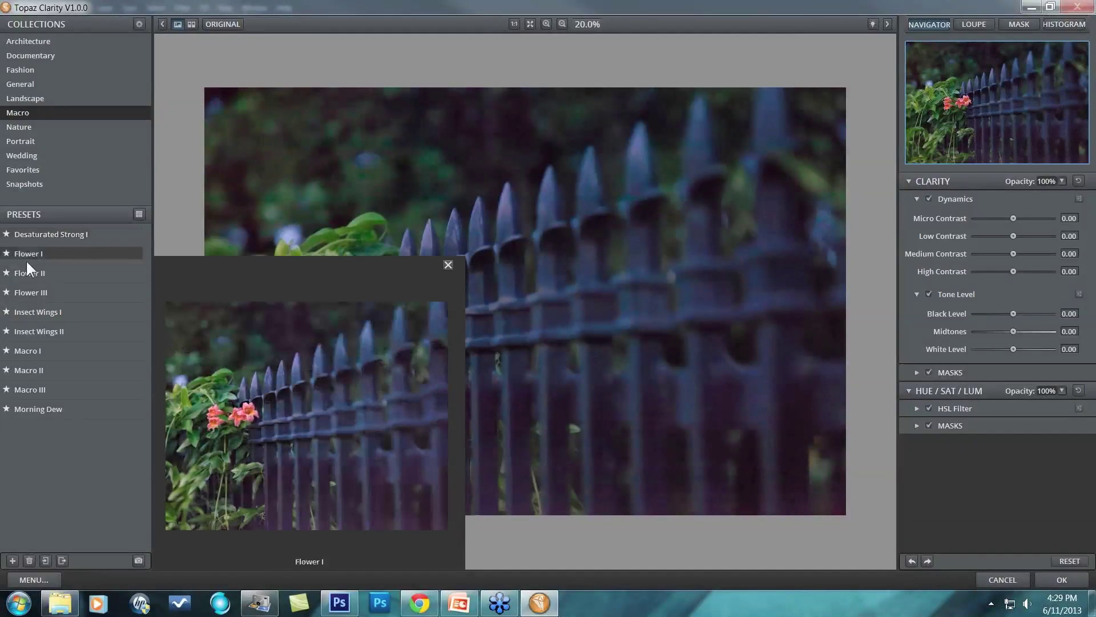
click(25, 82)
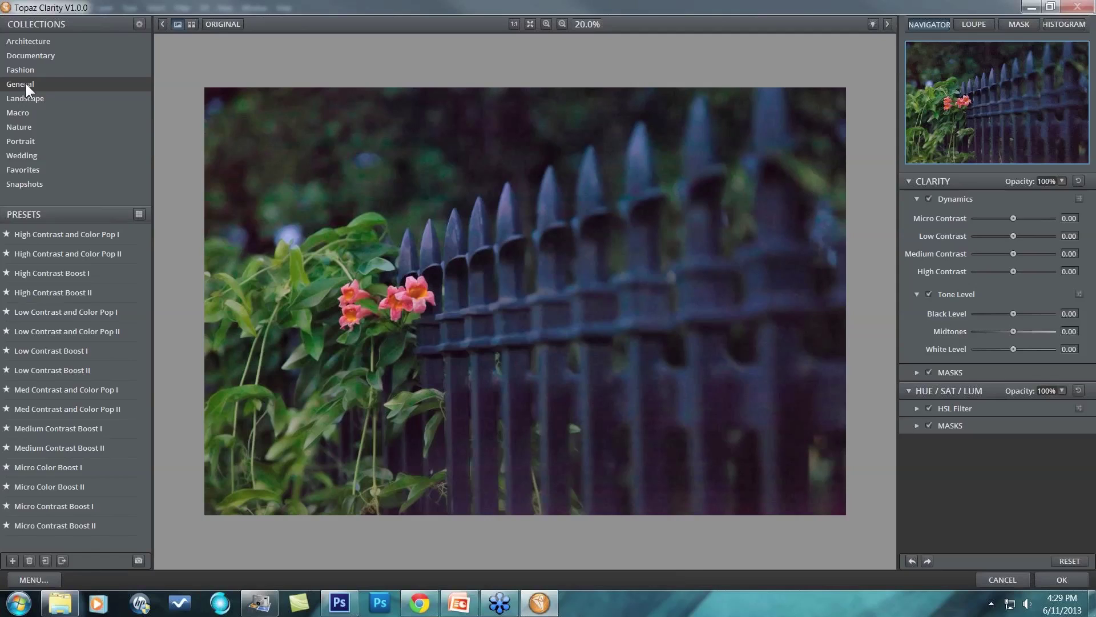
click(25, 86)
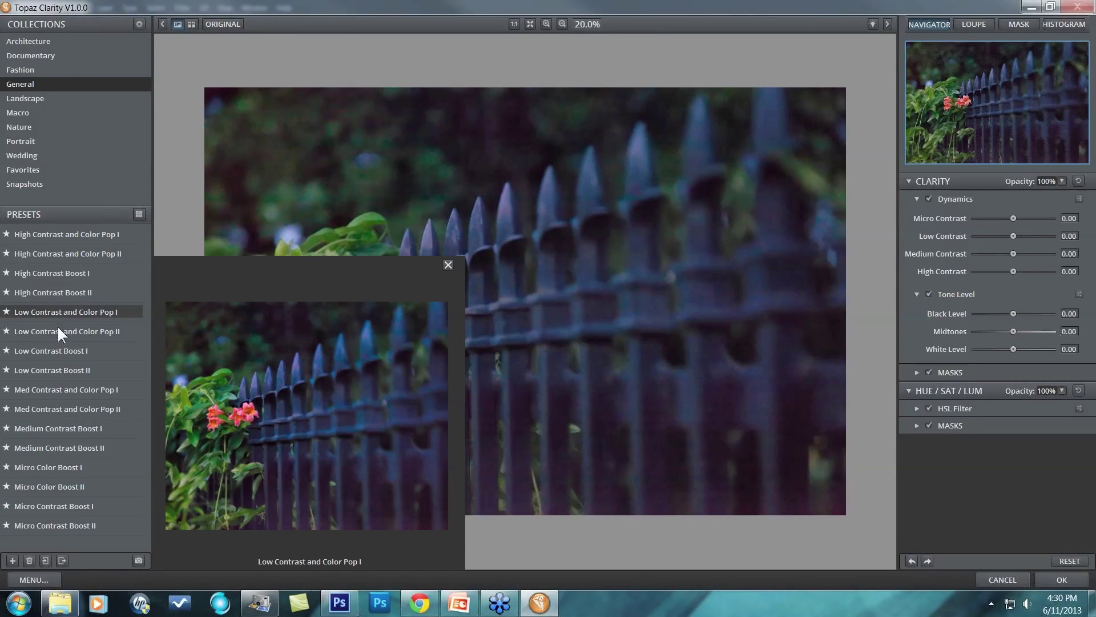
click(55, 369)
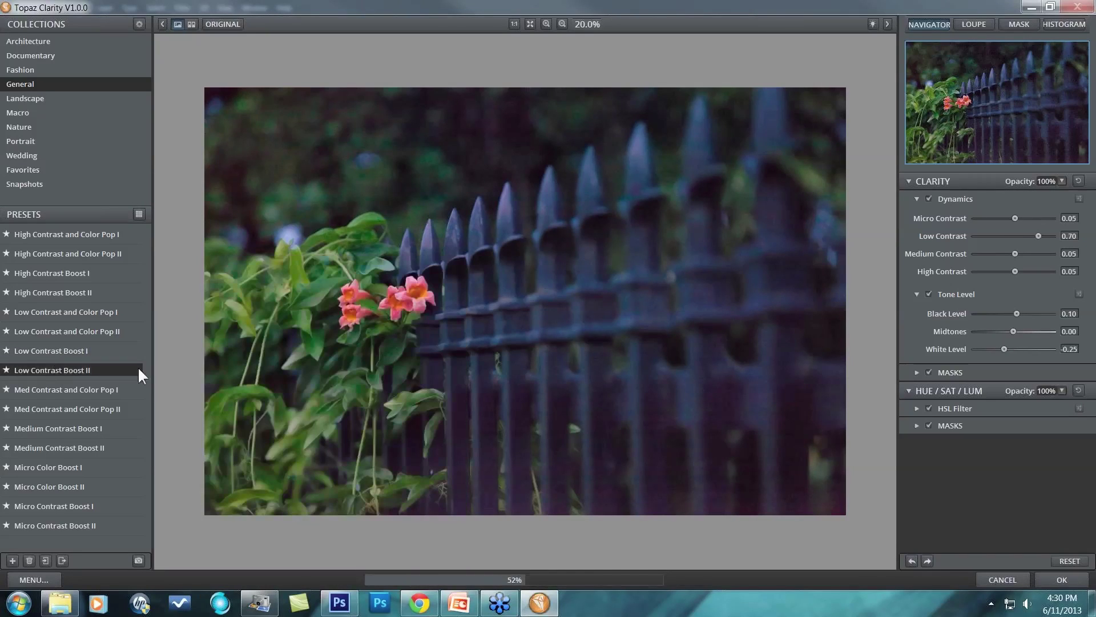
Compare the original photo with the Low Contrast Boost II result by switching between the two views.
drag(385, 368, 721, 376)
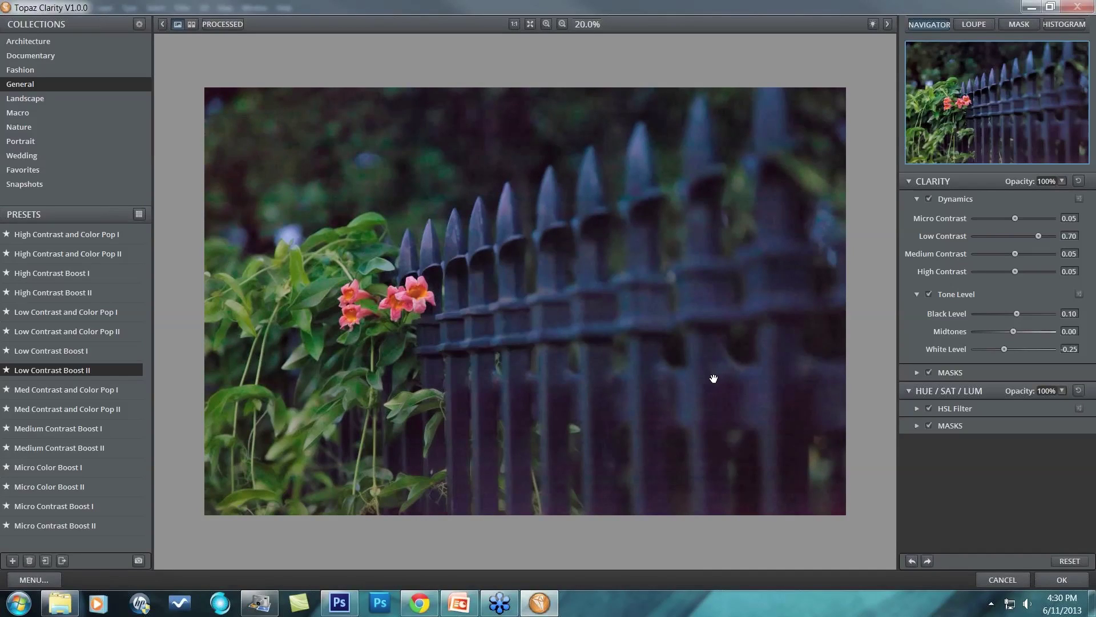
click(713, 379)
drag(714, 378, 640, 423)
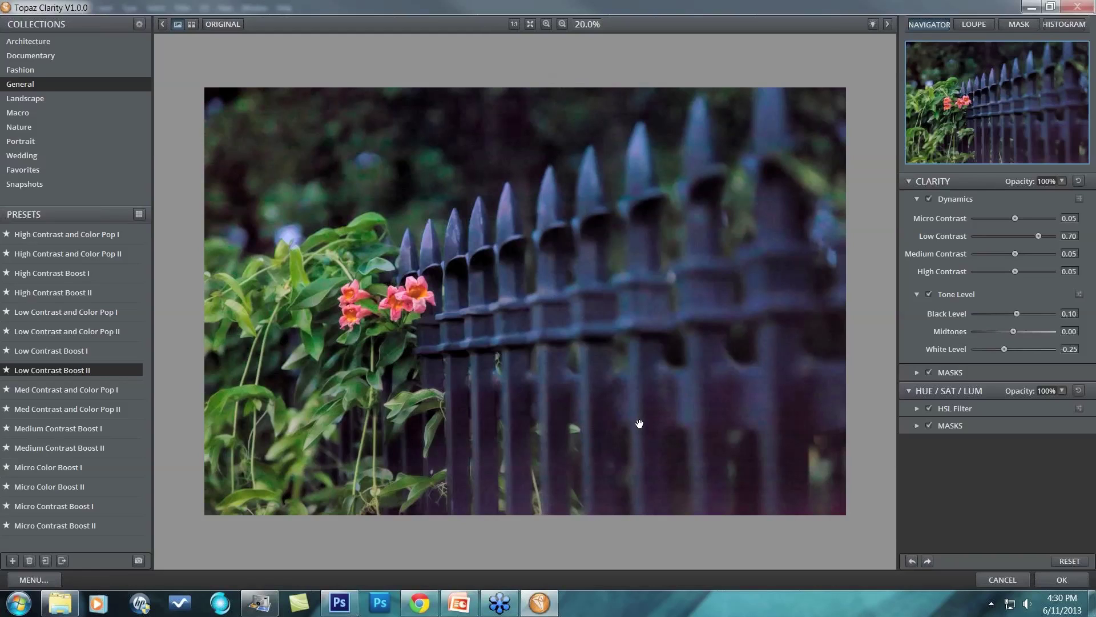
click(639, 424)
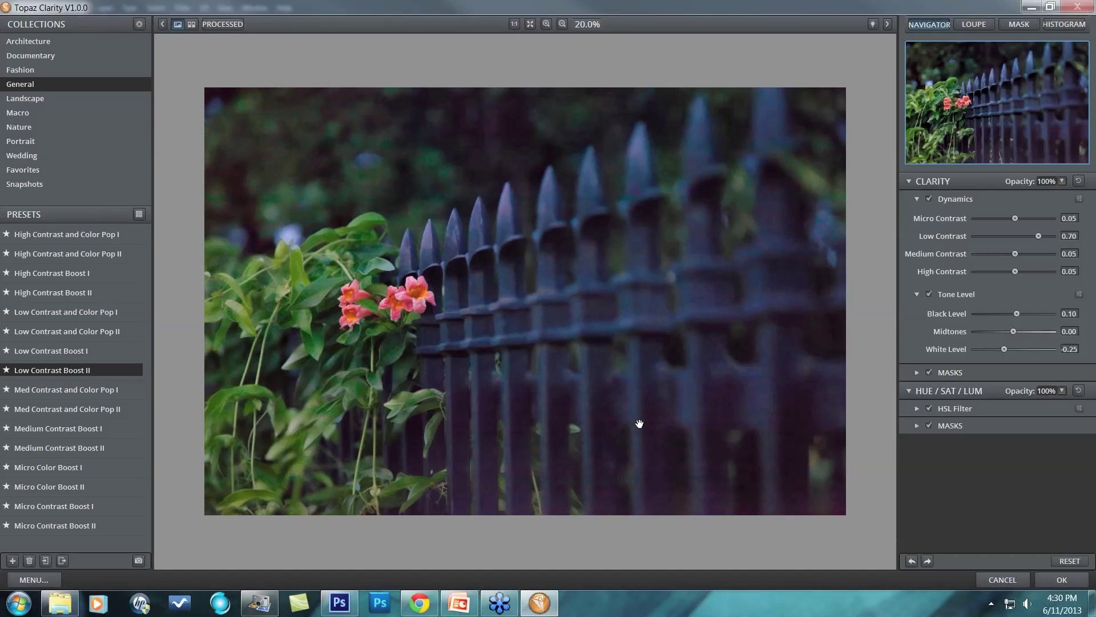
click(638, 423)
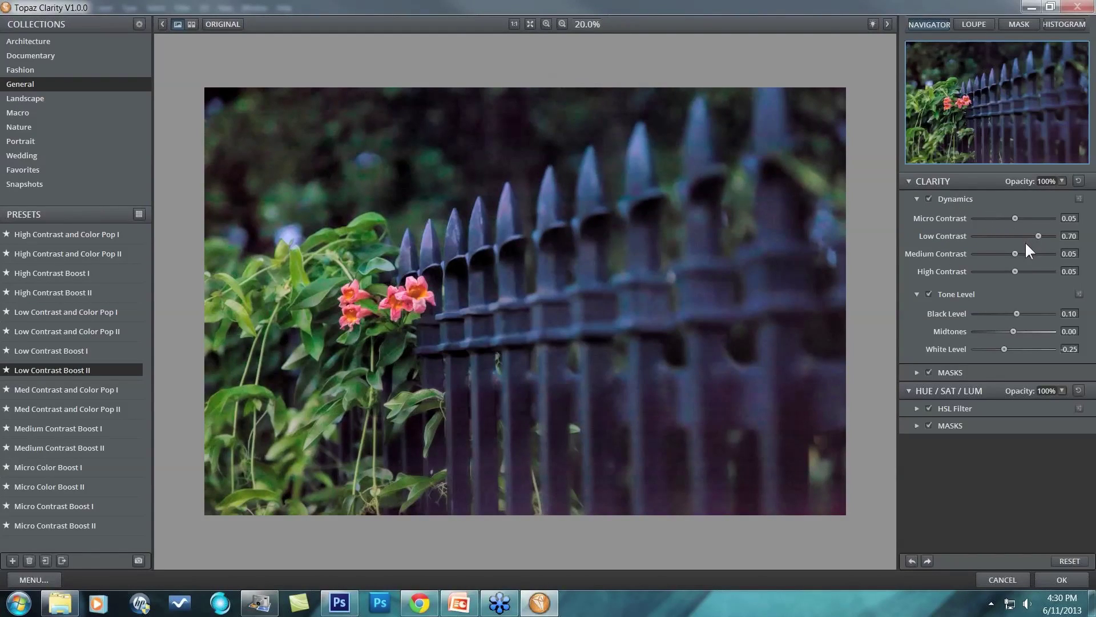
Set High Contrast to -0.19 and Micro Contrast to 0.16 in the Dynamics settings, and apply the Topaz Clarity filter.
drag(1015, 272, 1008, 268)
drag(1015, 217, 1019, 218)
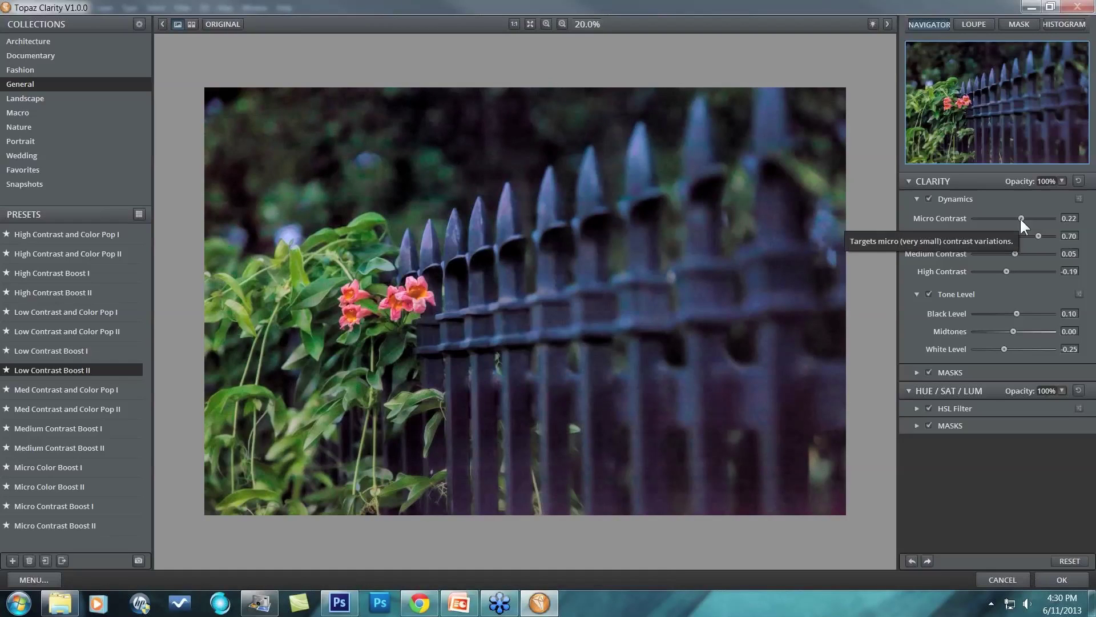
drag(1020, 217, 1019, 217)
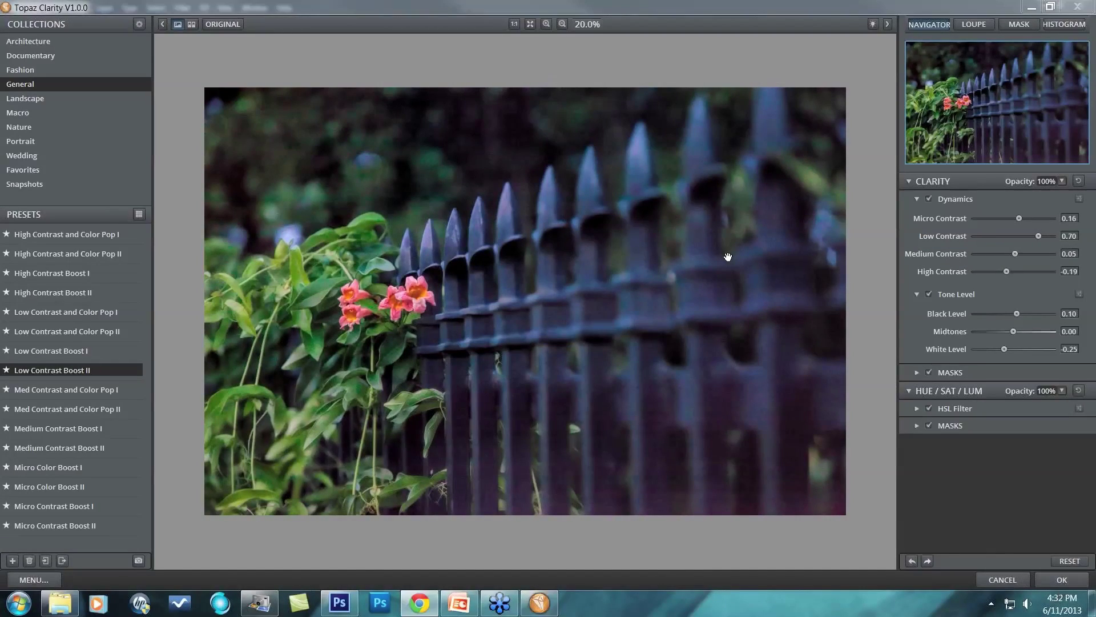
click(1059, 579)
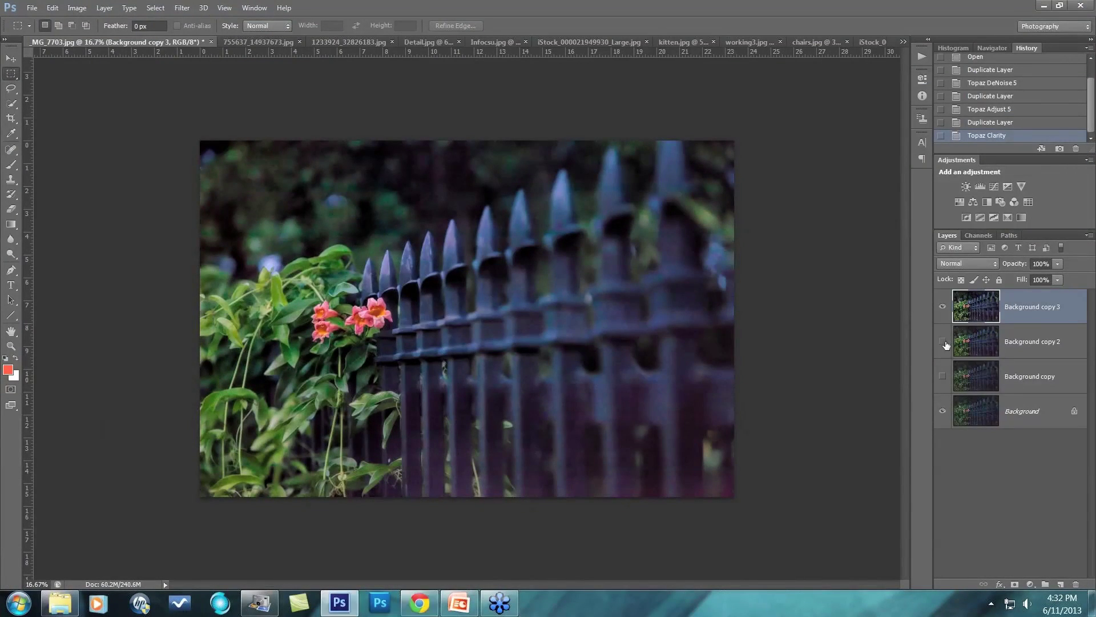
Toggle the visibility of Background copy 3 repeatedly to compare the enhanced photo with the original Background layer.
click(942, 307)
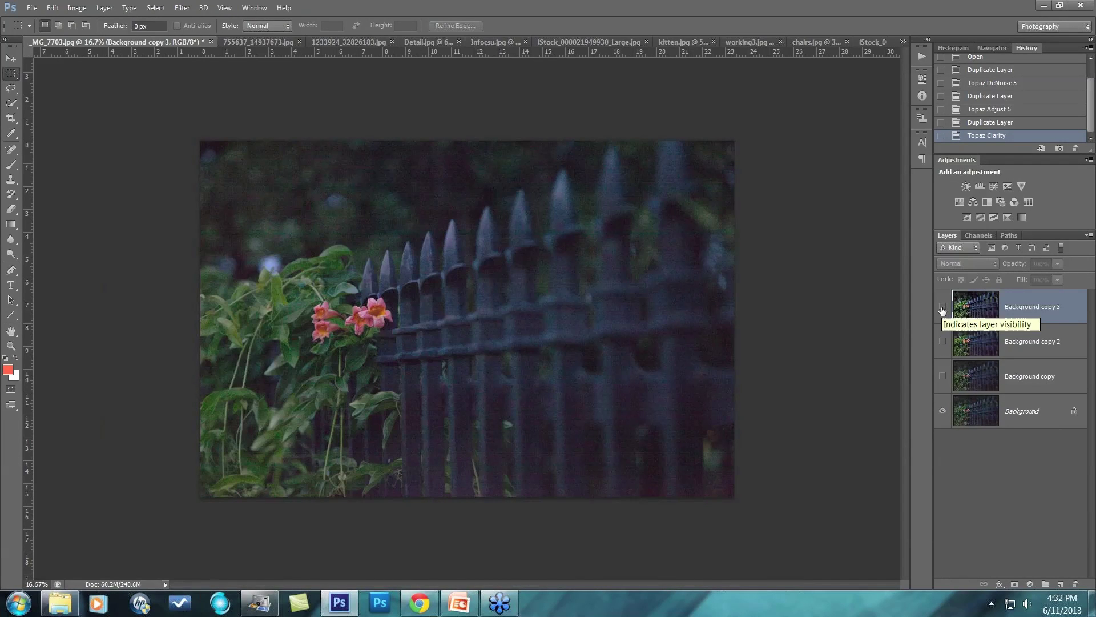
click(943, 309)
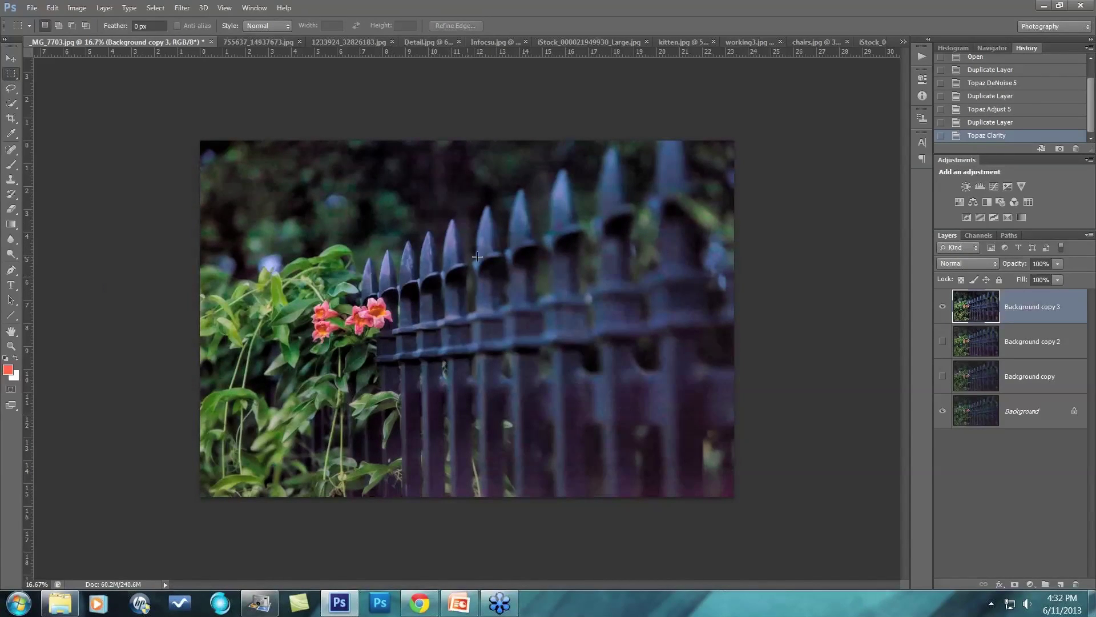
click(943, 307)
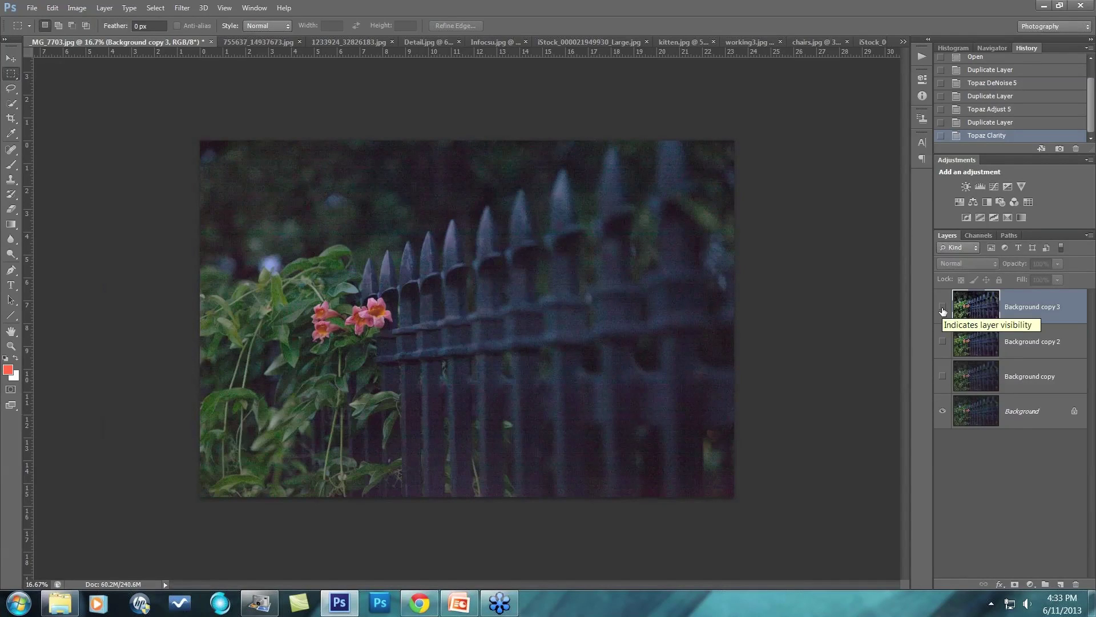
click(943, 308)
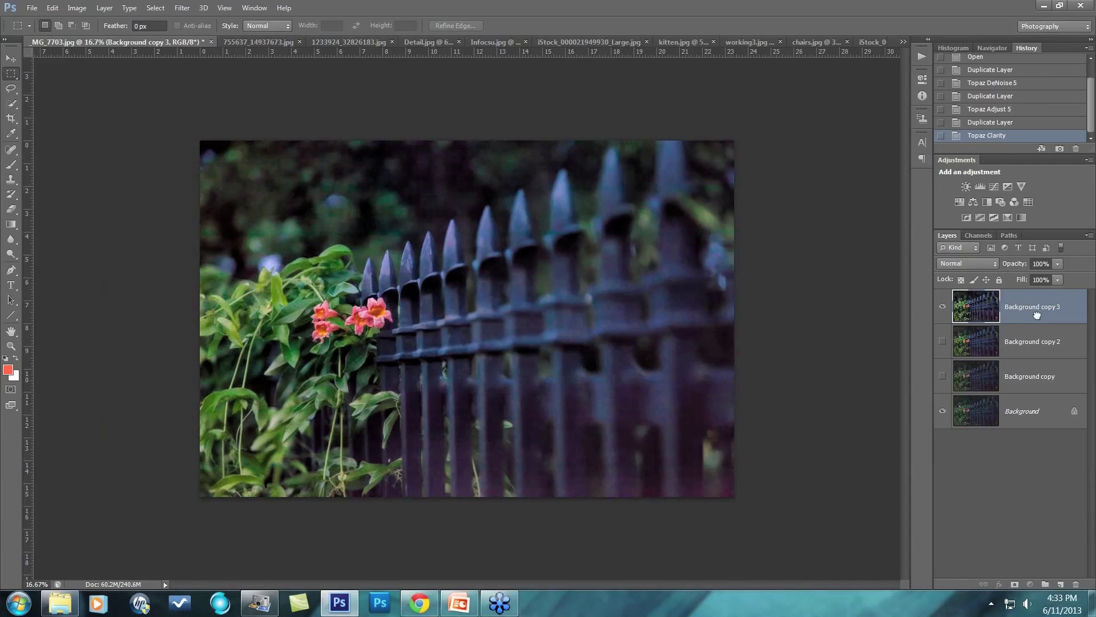
Duplicate the Background copy 3 layer and open the Topaz Detail 3 filter for the duplicate.
key(ctrl+j)
click(181, 8)
mouse_move(212, 343)
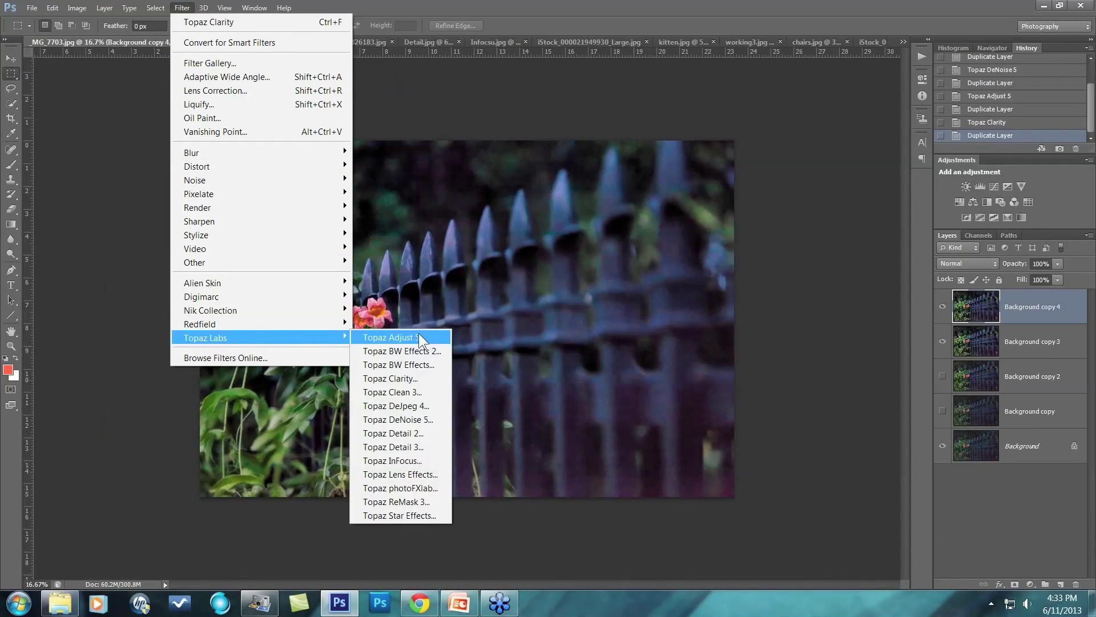
click(406, 448)
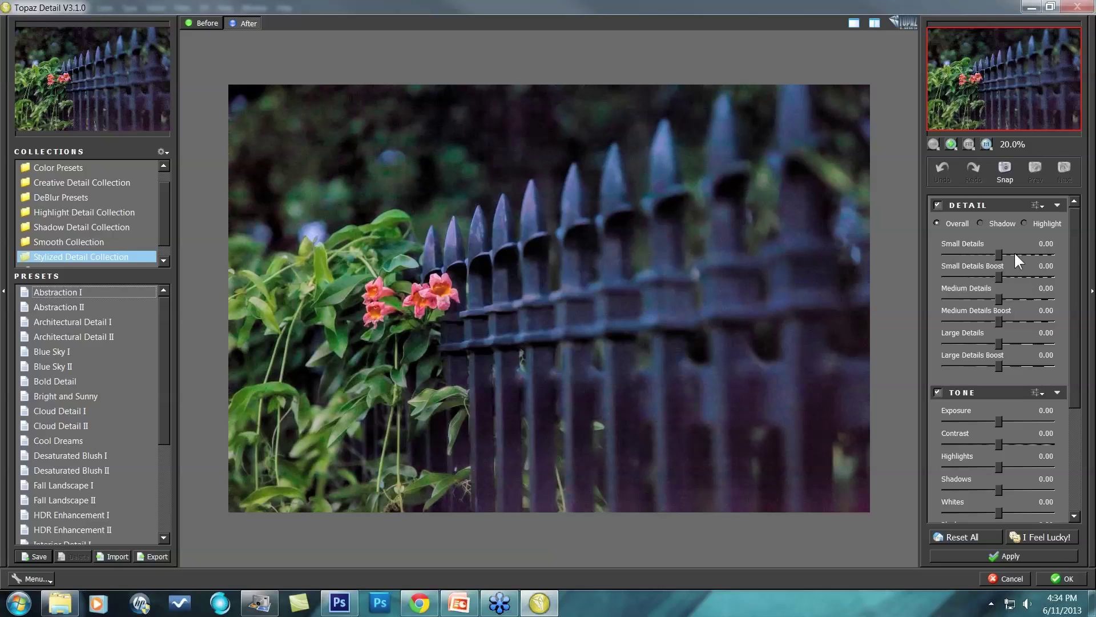
Try the overall Small Details and Medium Details adjustments, setting Small Details to 0.06 and Medium Details to 0.09.
drag(999, 255, 961, 241)
double_click(961, 241)
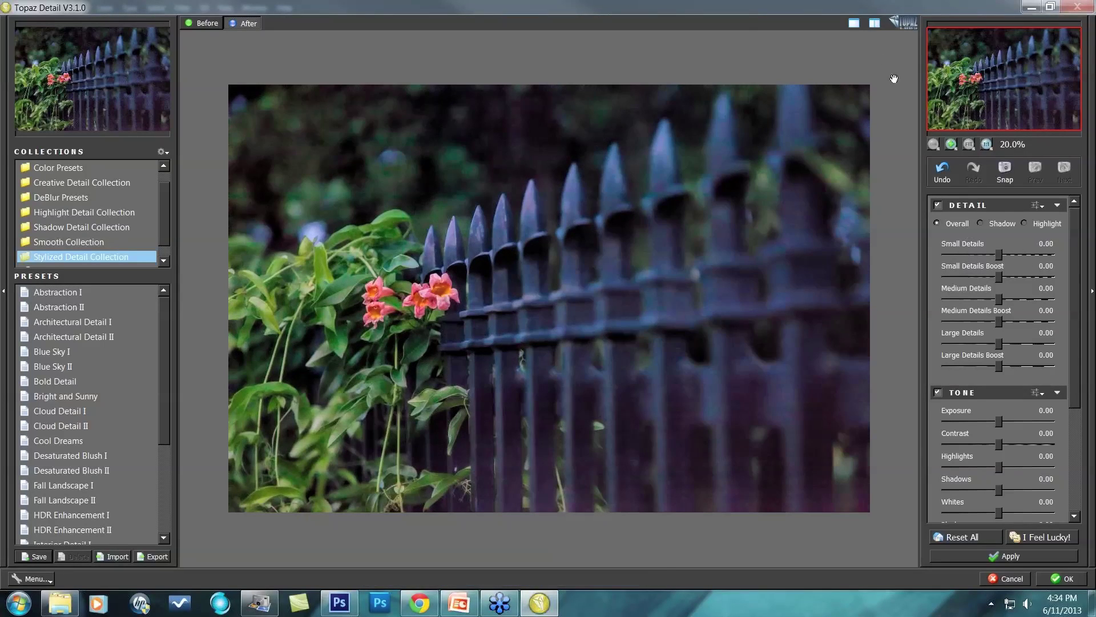
click(950, 143)
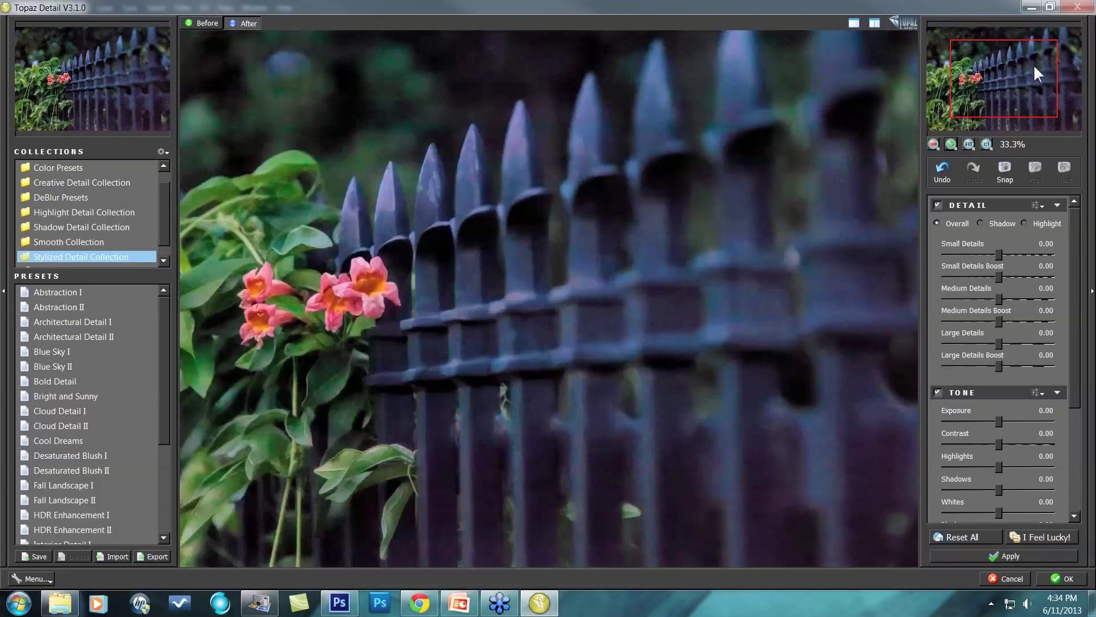
drag(1034, 64, 1012, 74)
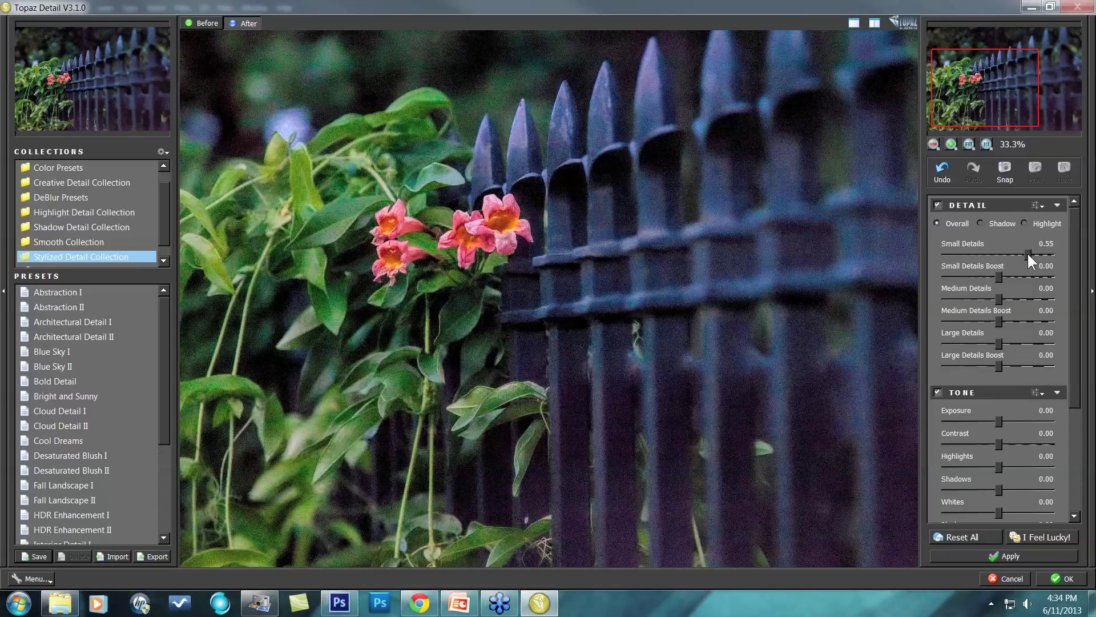
drag(1030, 253, 1003, 258)
click(999, 299)
click(1022, 296)
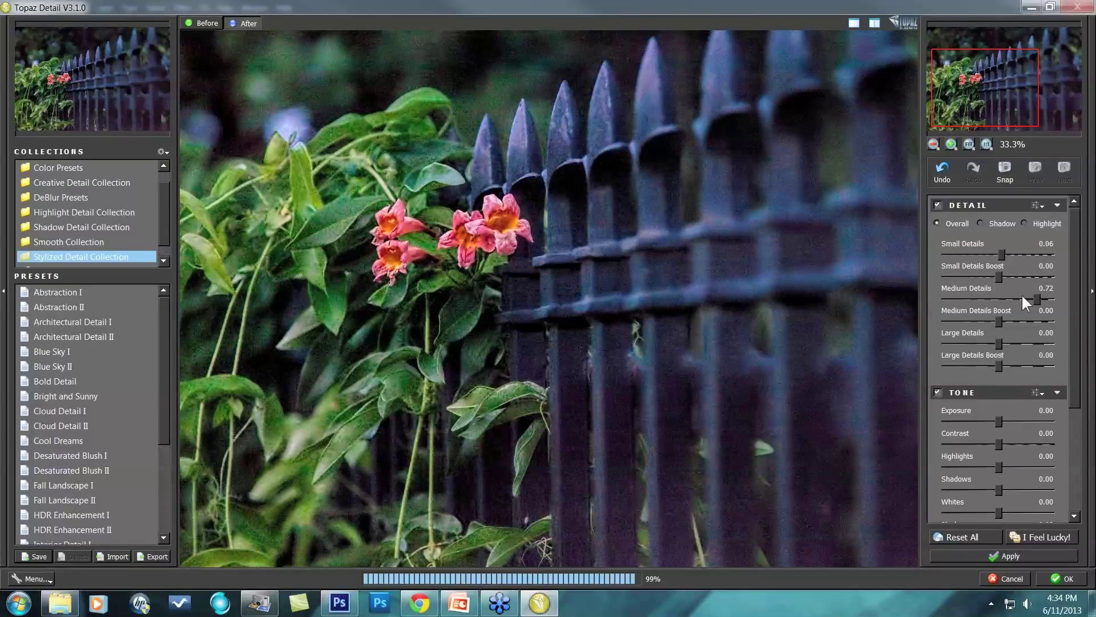
click(1003, 296)
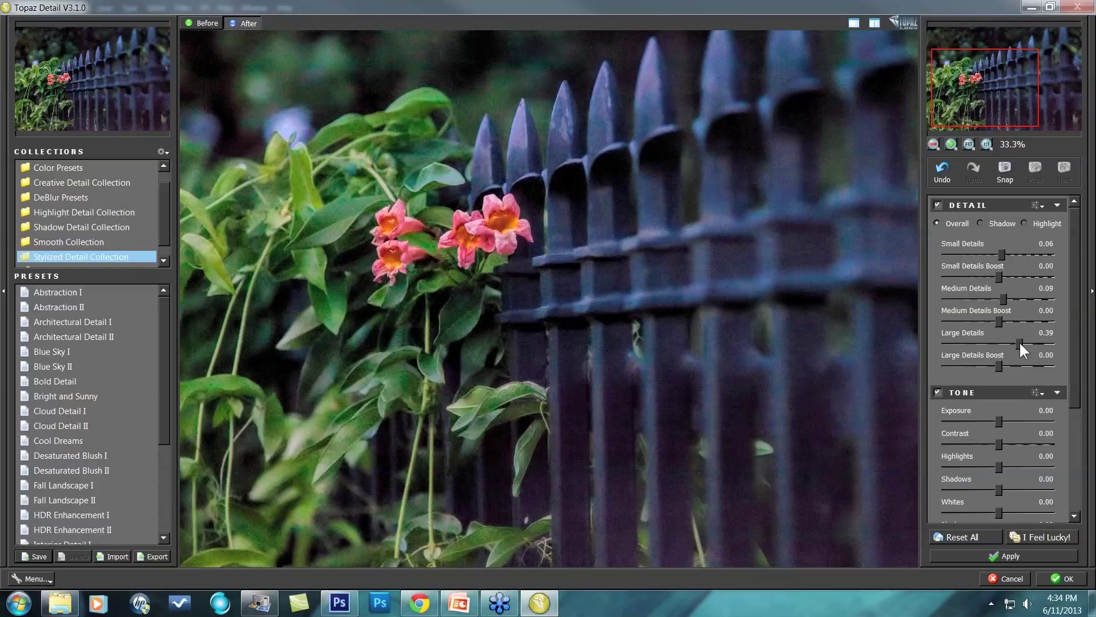
Try Large Details at about 0.71 and reset it to 0.00.
drag(1019, 343, 1036, 342)
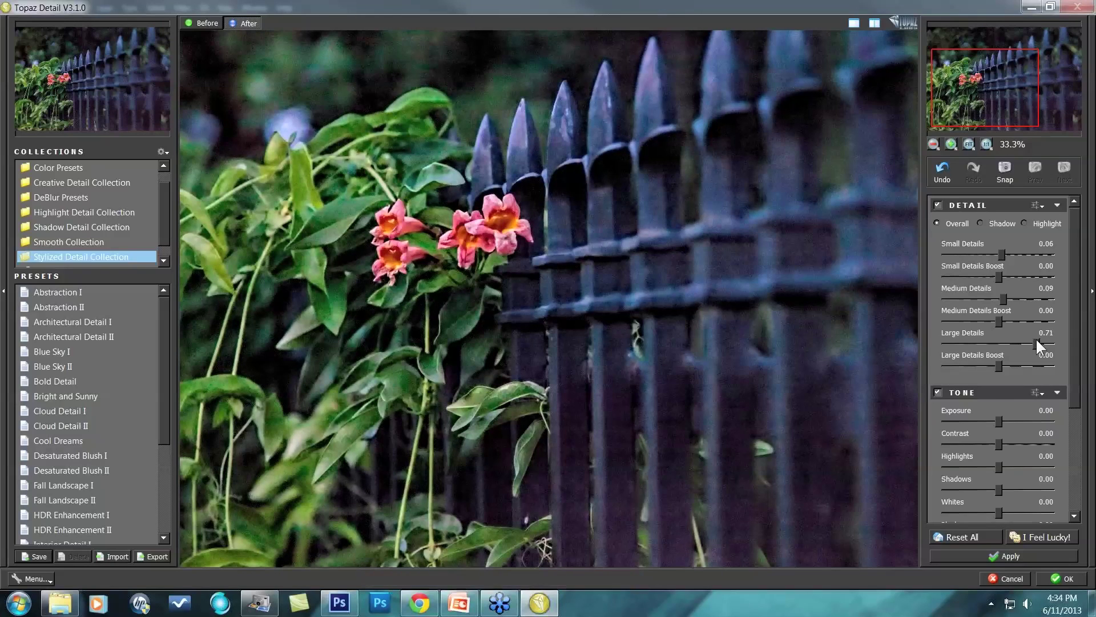
drag(1036, 339, 1034, 340)
double_click(961, 332)
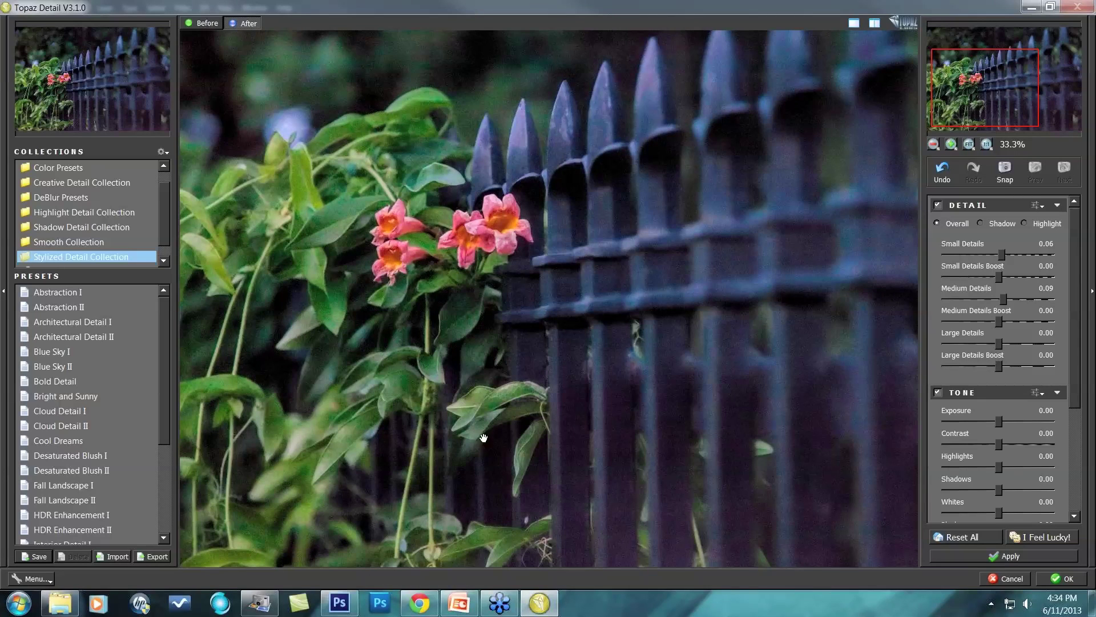
Try several presets of the Creative Detail Collection and settle on Overall Detail Medium I.
click(145, 322)
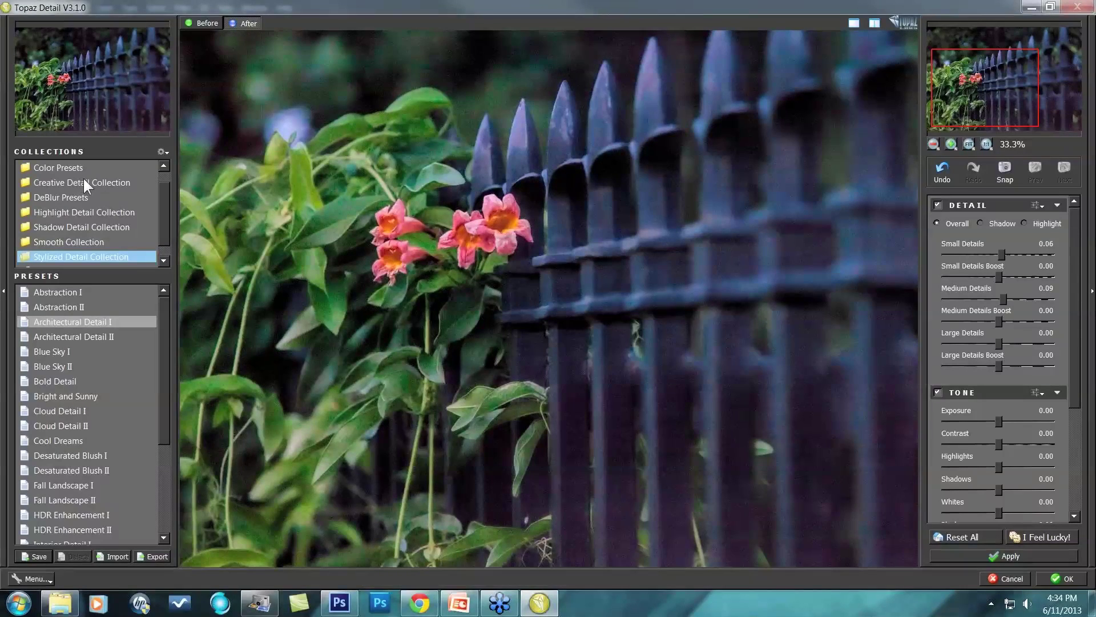
click(85, 183)
click(82, 293)
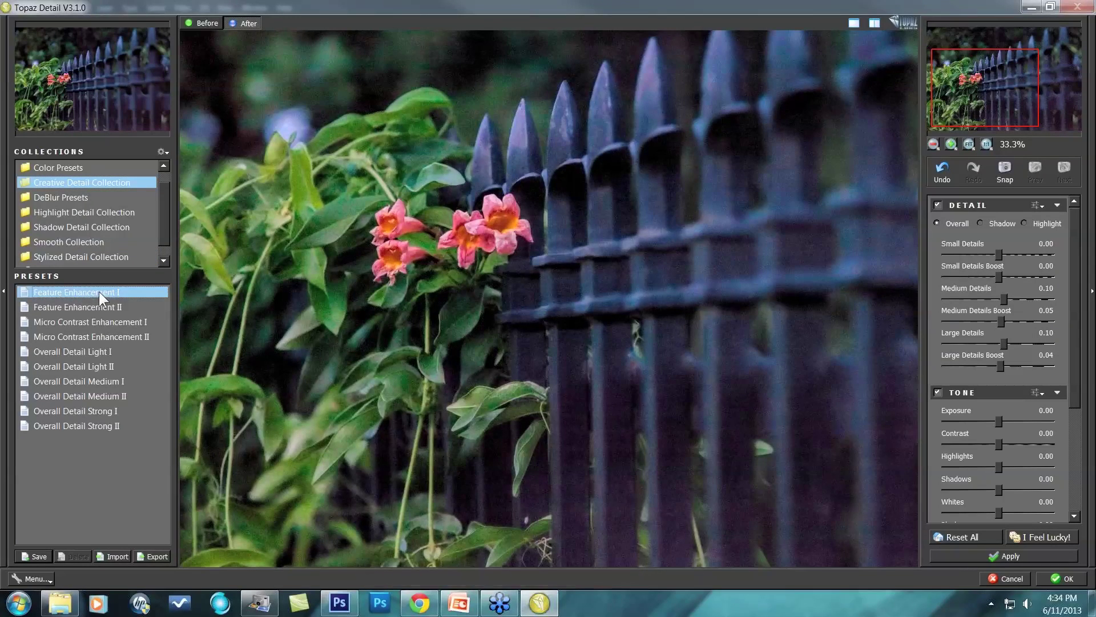
key(Down)
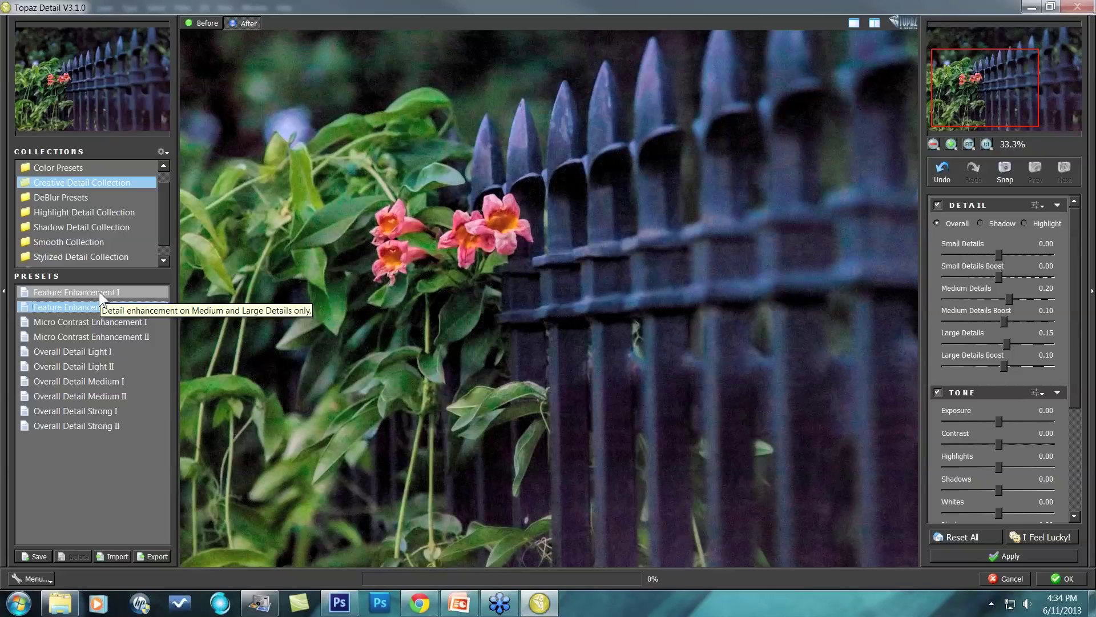
key(Down)
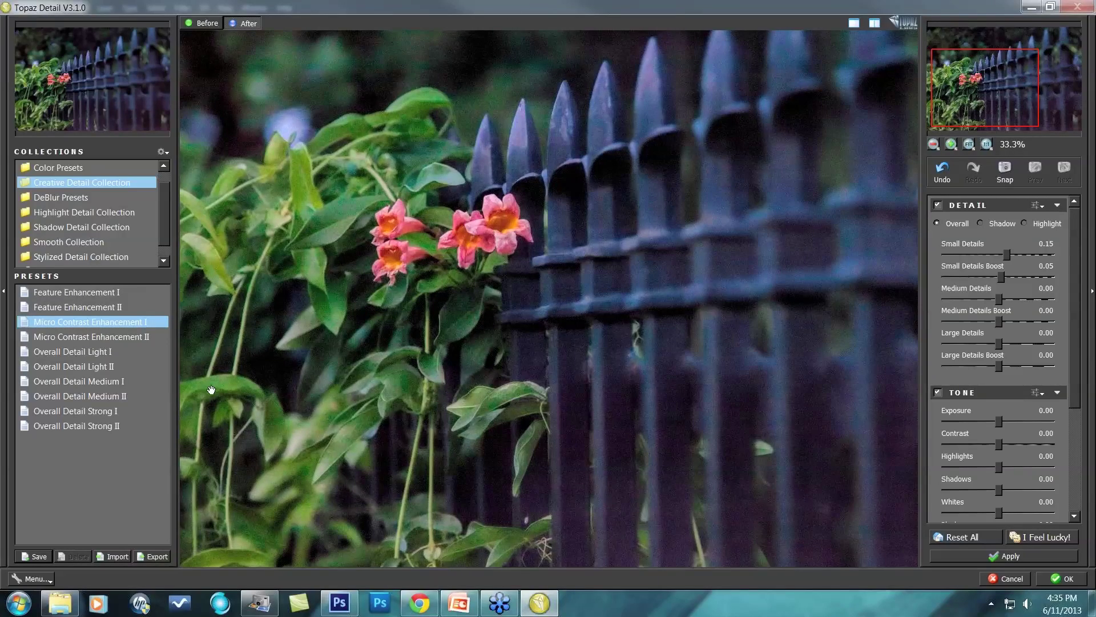
click(110, 338)
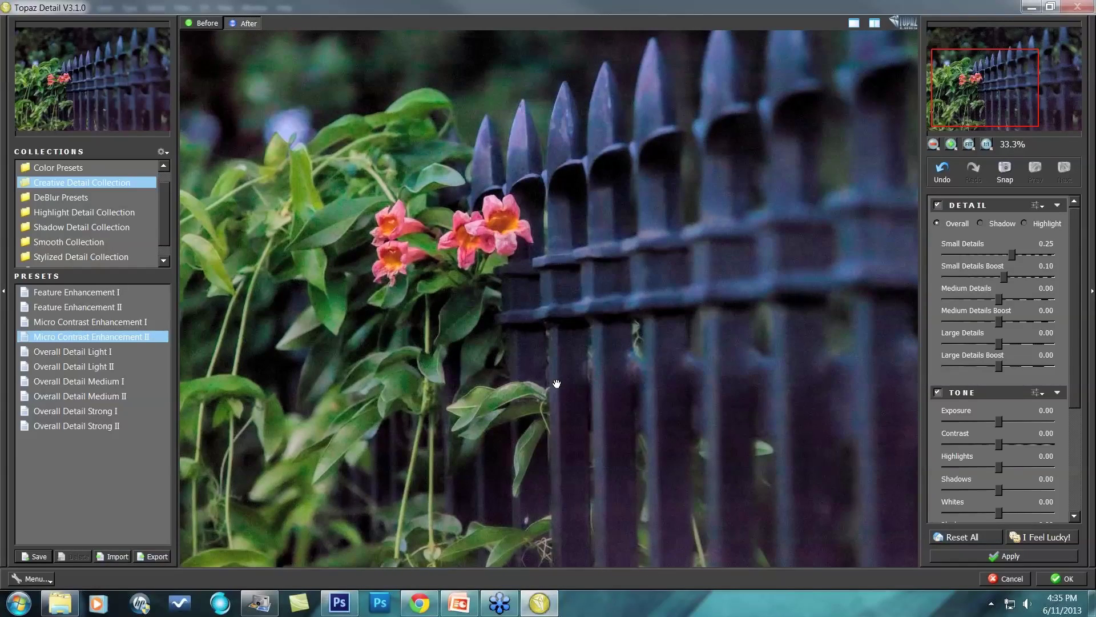
click(67, 351)
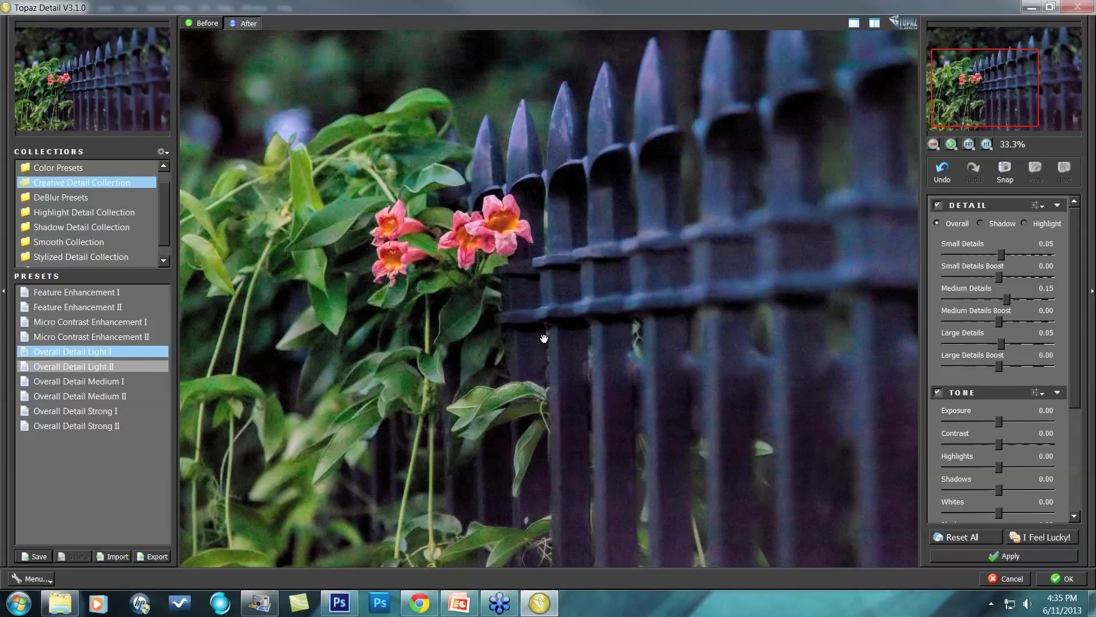
click(79, 382)
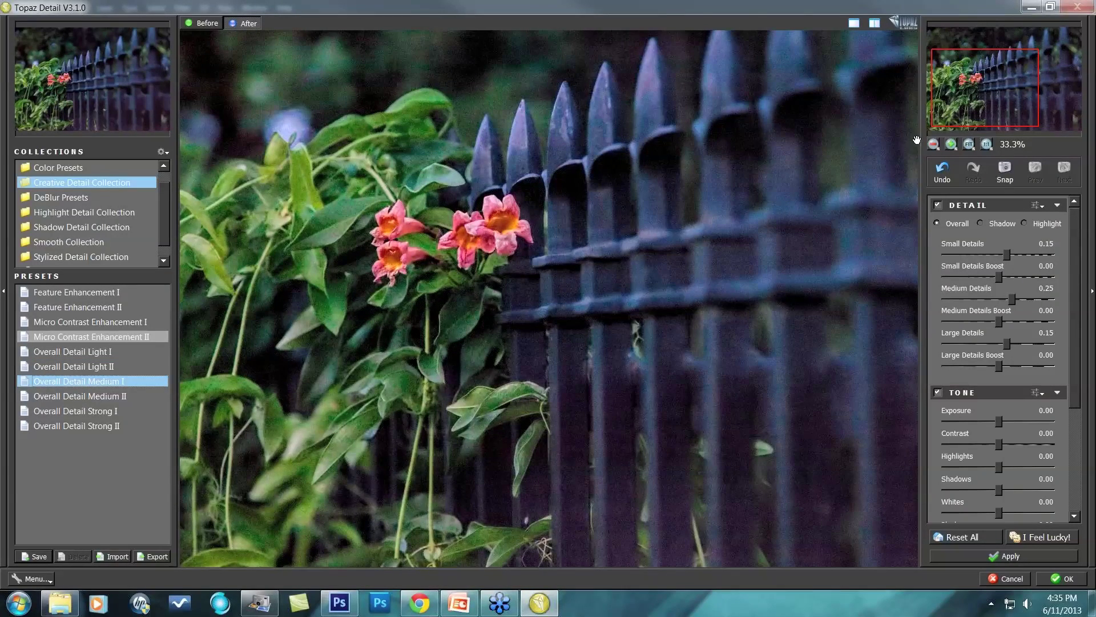
Compare the Overall Detail Medium I result with the original around the flowers and fence tips.
drag(931, 118, 953, 97)
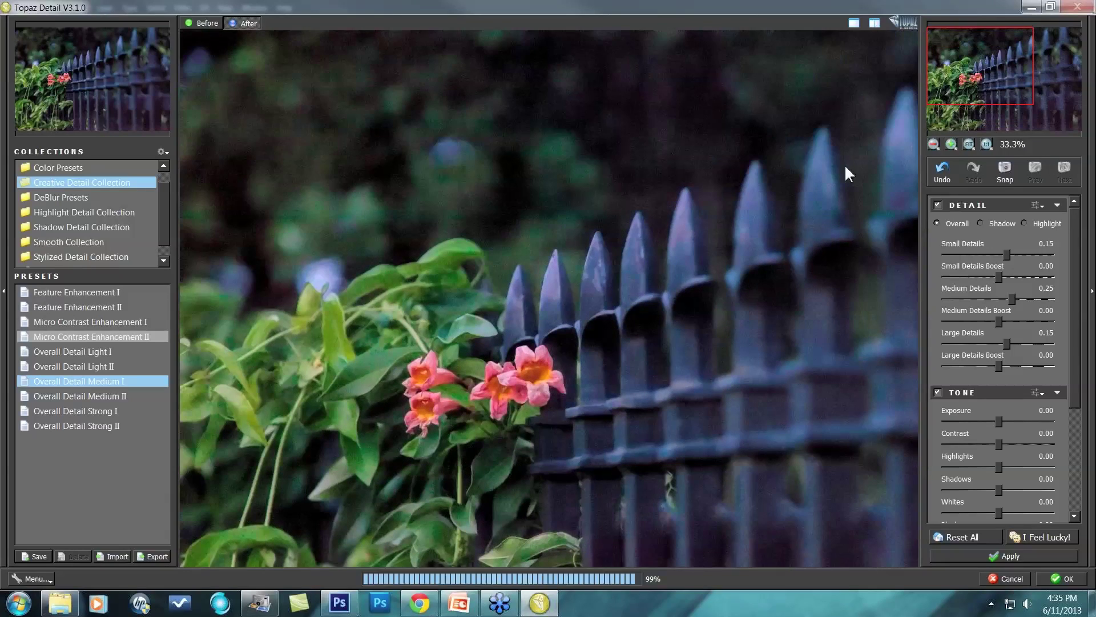
click(717, 319)
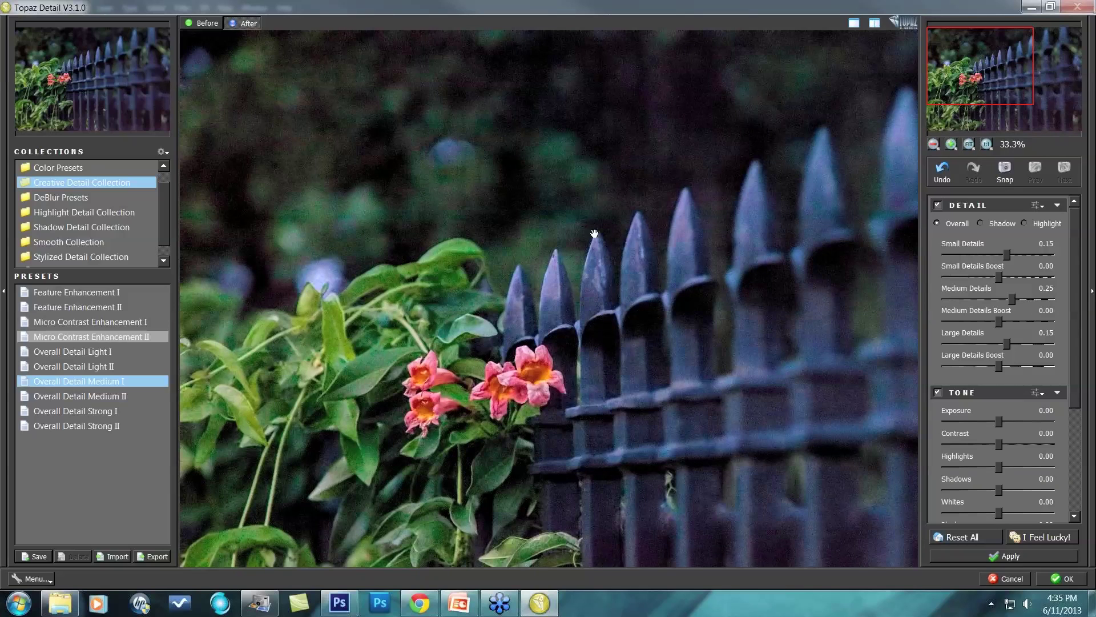
click(651, 289)
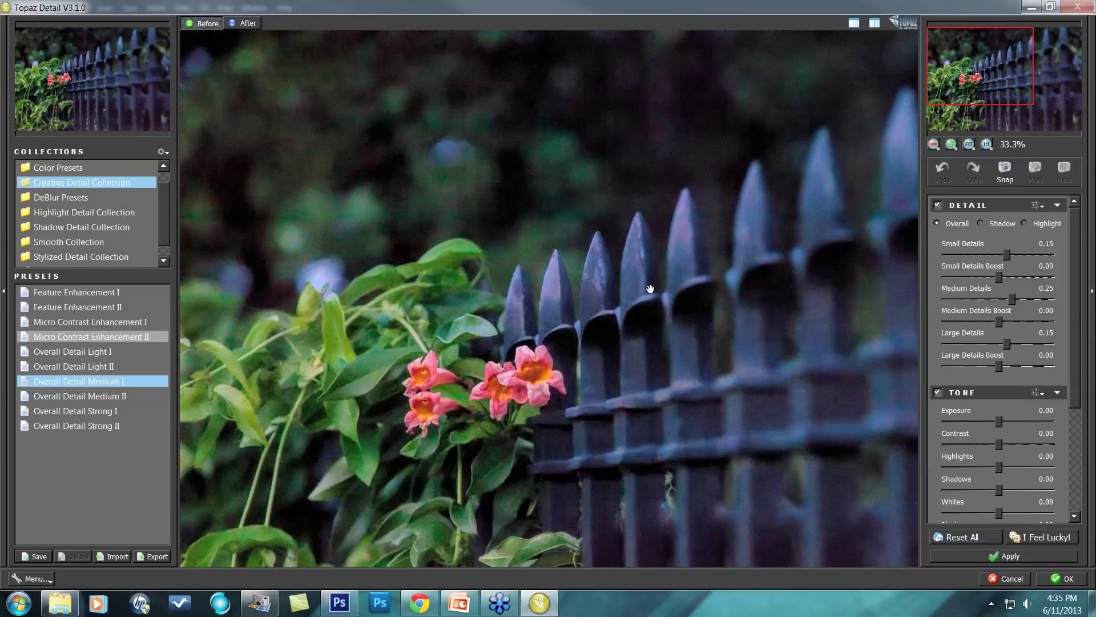
click(649, 290)
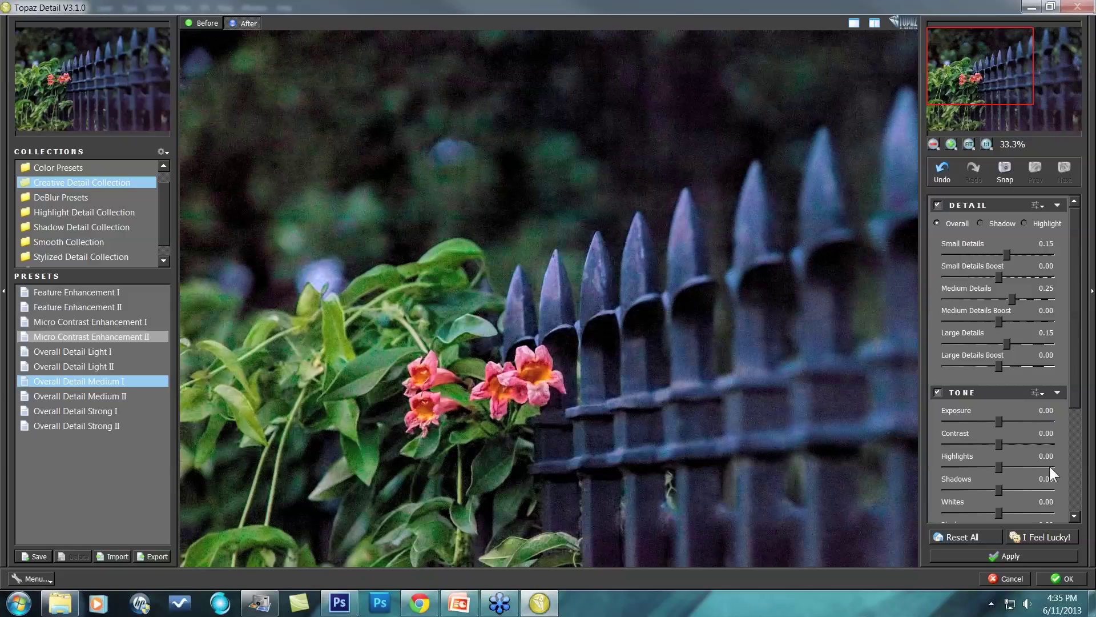
Set the Effect Mask's Overall Opacity to 0.73 and apply the Topaz Detail 3 filter.
drag(1076, 402, 1077, 541)
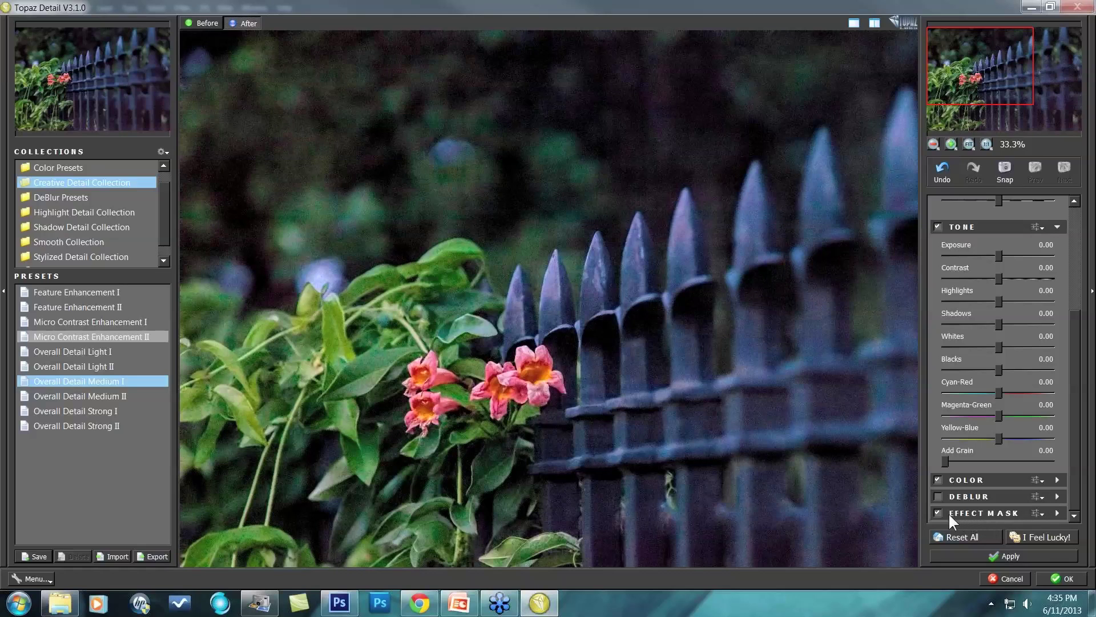
click(1057, 511)
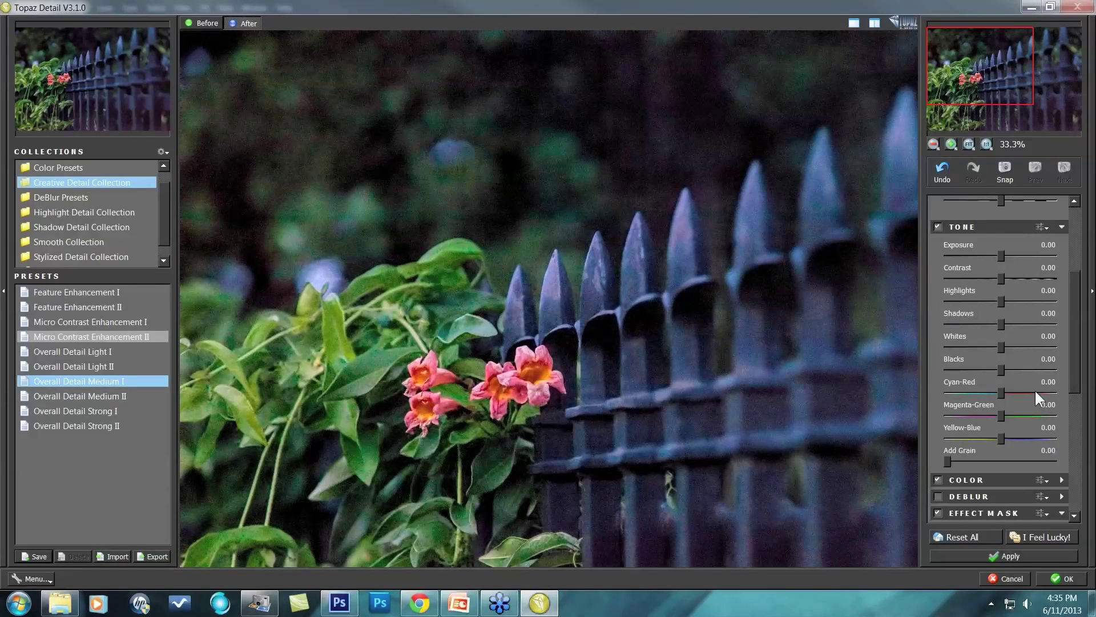
drag(1076, 366, 1078, 478)
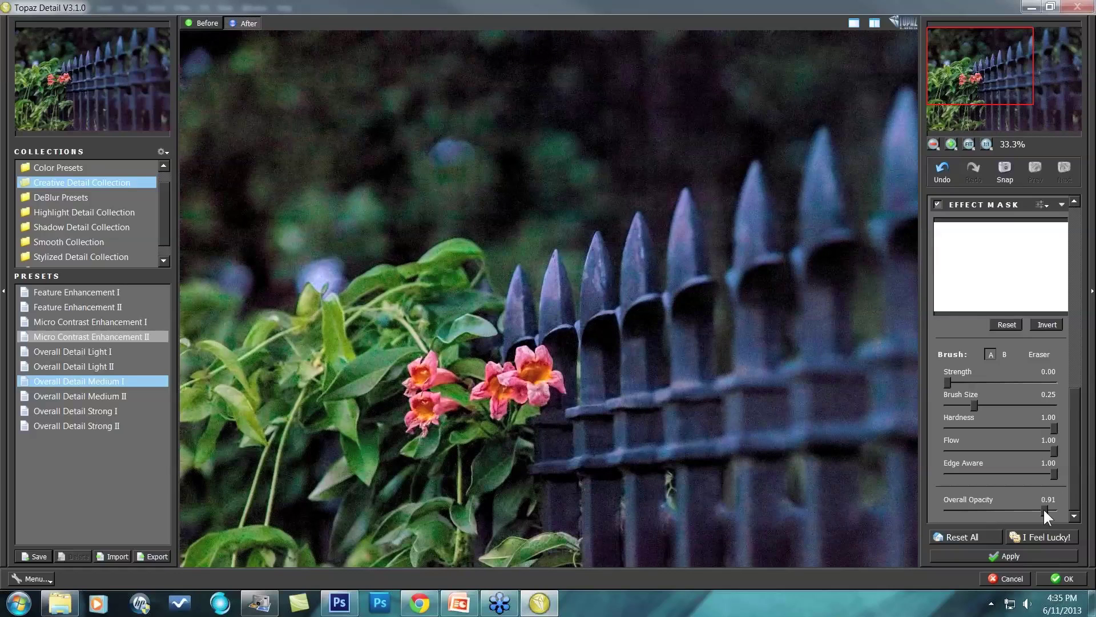
drag(1023, 505, 1024, 506)
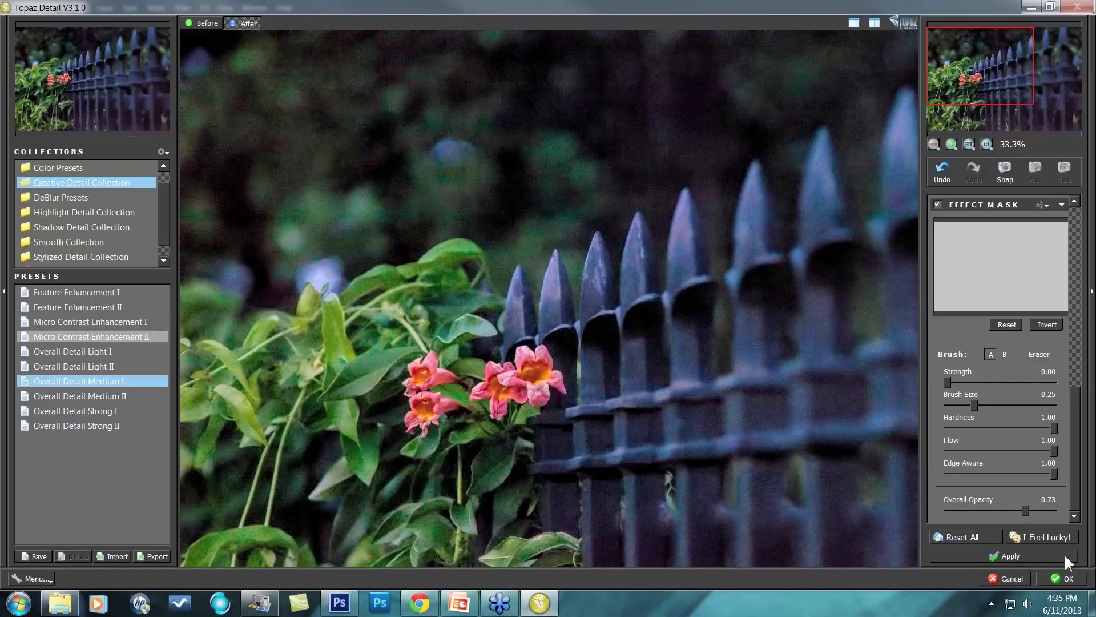
click(1064, 575)
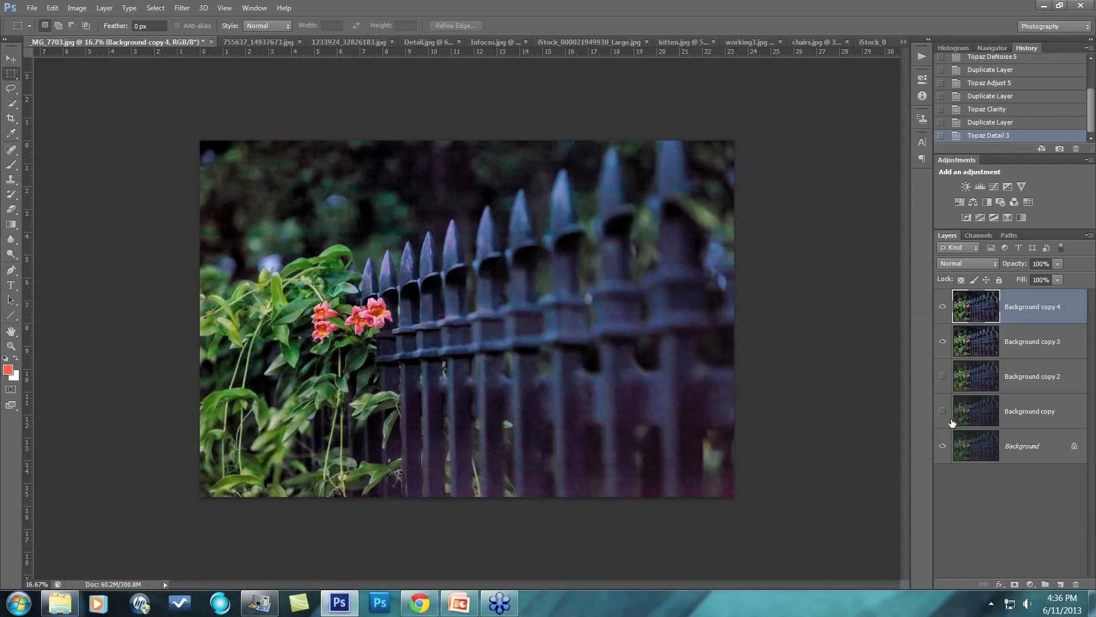
Hide Background copy 3 and toggle Background copy 4 to compare the enhanced photo with the original.
click(942, 341)
click(942, 309)
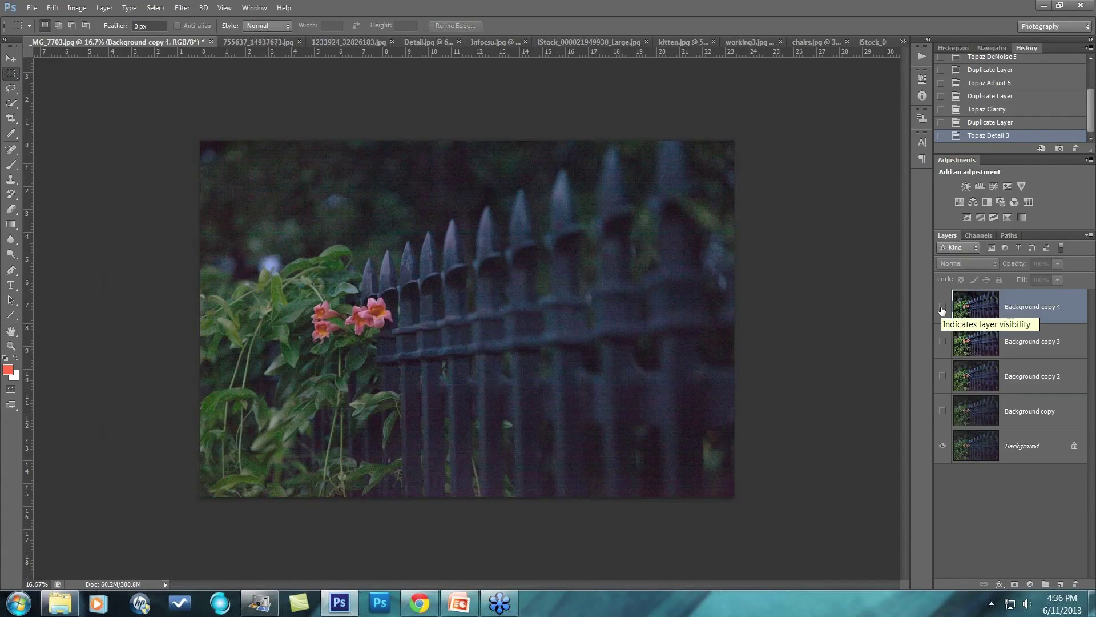
click(942, 309)
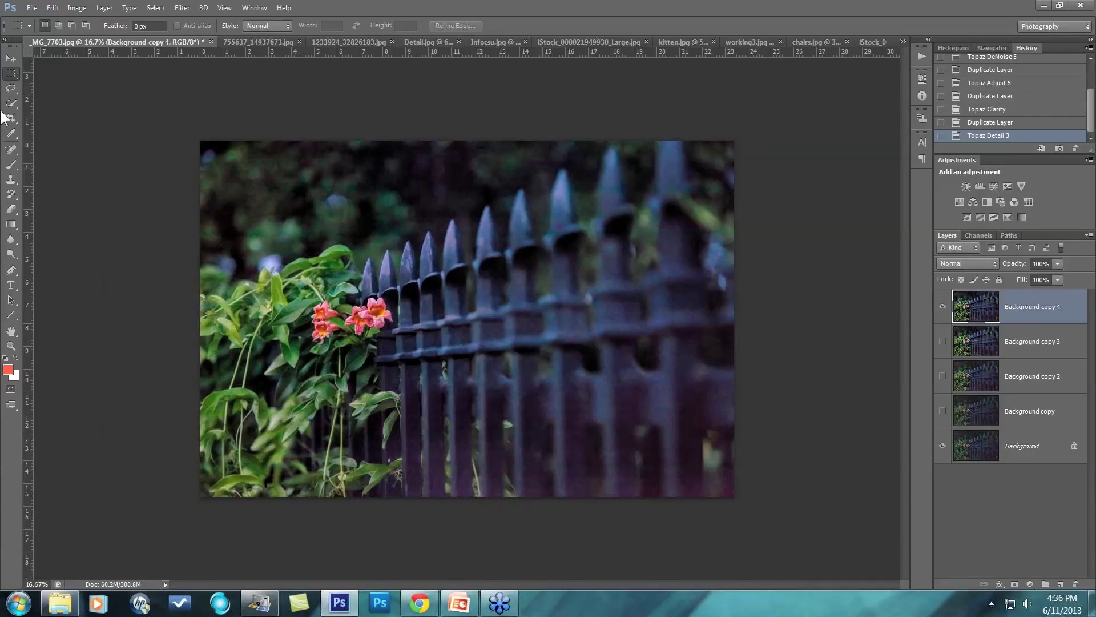
Compare Background copy 4 with the original Background layer close up around the flowers and fence tips.
key(ctrl+plus)
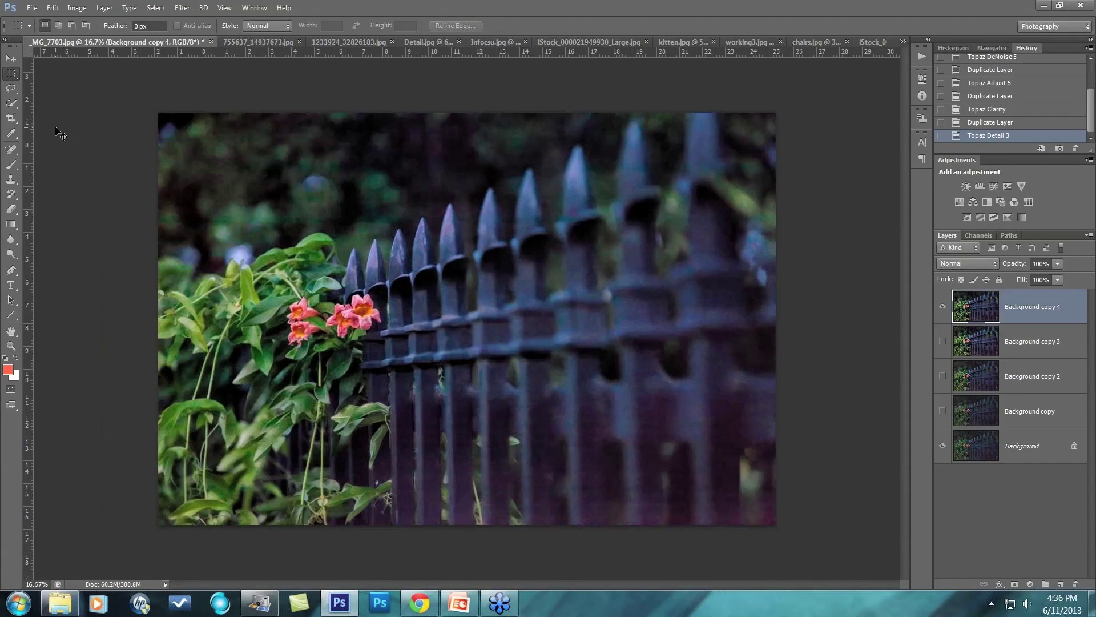
key(ctrl+plus)
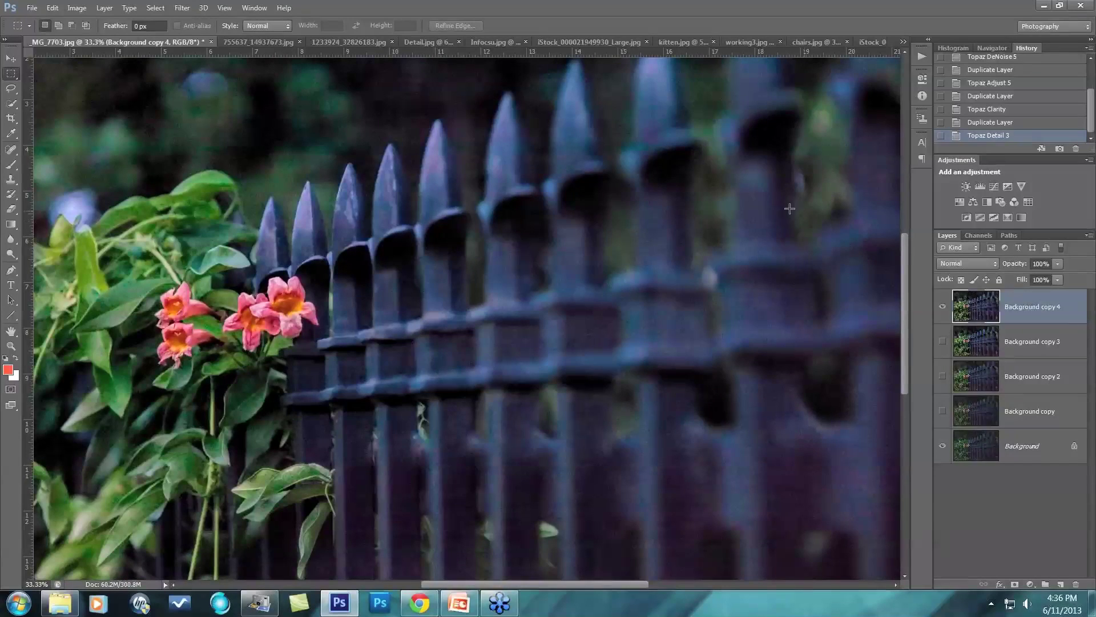
drag(563, 581, 472, 583)
mouse_move(904, 274)
mouse_down()
mouse_move(913, 238)
mouse_move(914, 256)
mouse_up()
click(943, 308)
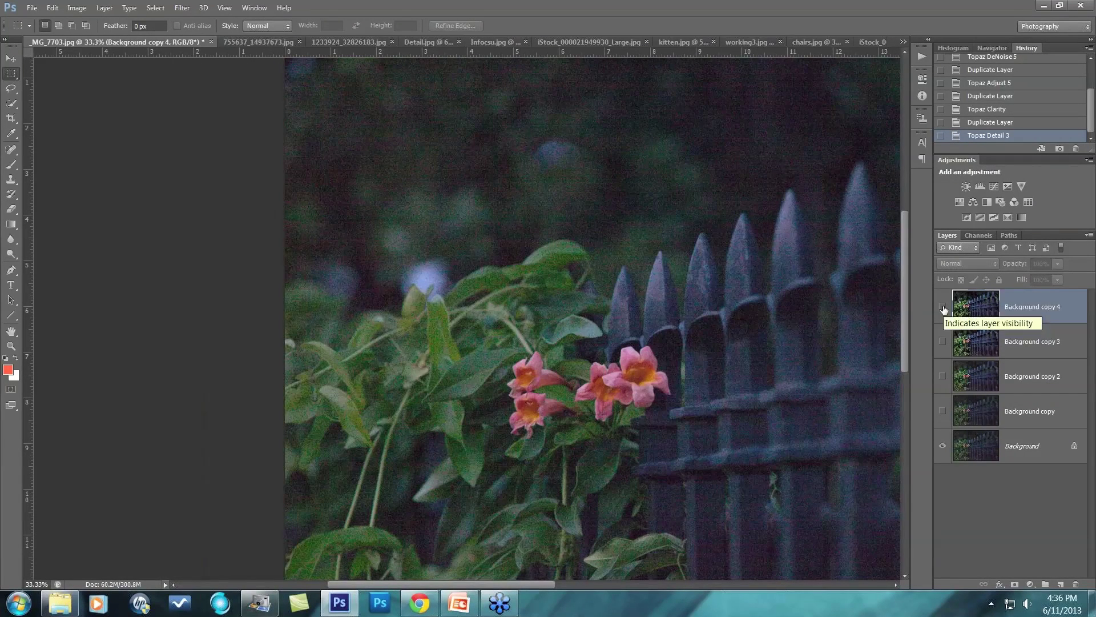
click(942, 308)
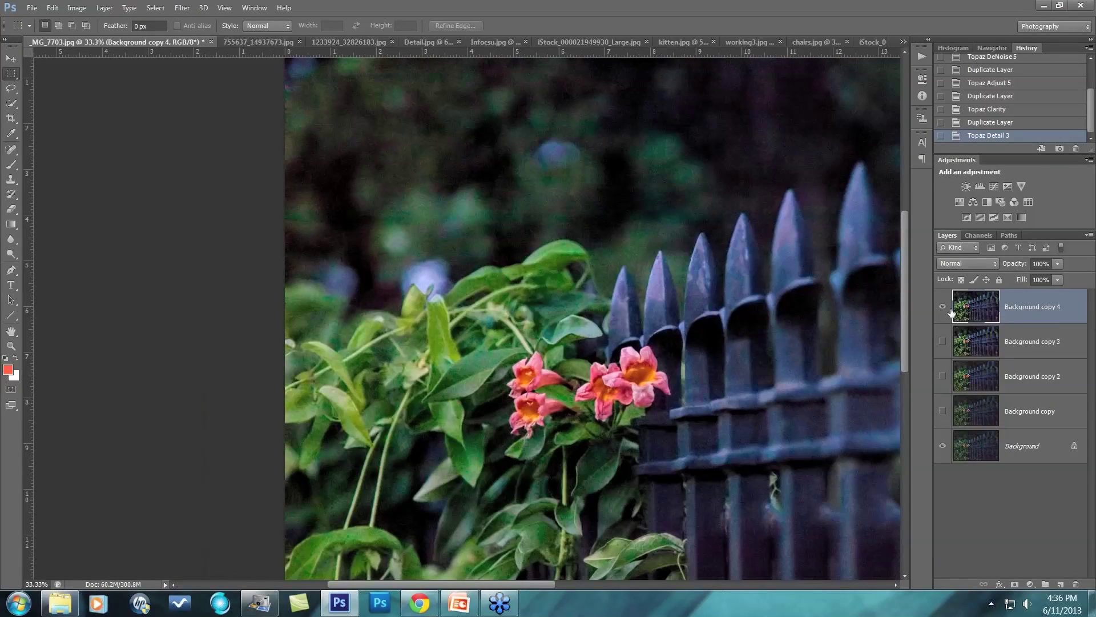
Rename Background copy, Background copy 2, Background copy 3 and Background copy 4 as DeNoise, Adjust, Clarity and Detail respectively.
double_click(1028, 412)
text(DeNoise)
double_click(1037, 377)
text(Adjust)
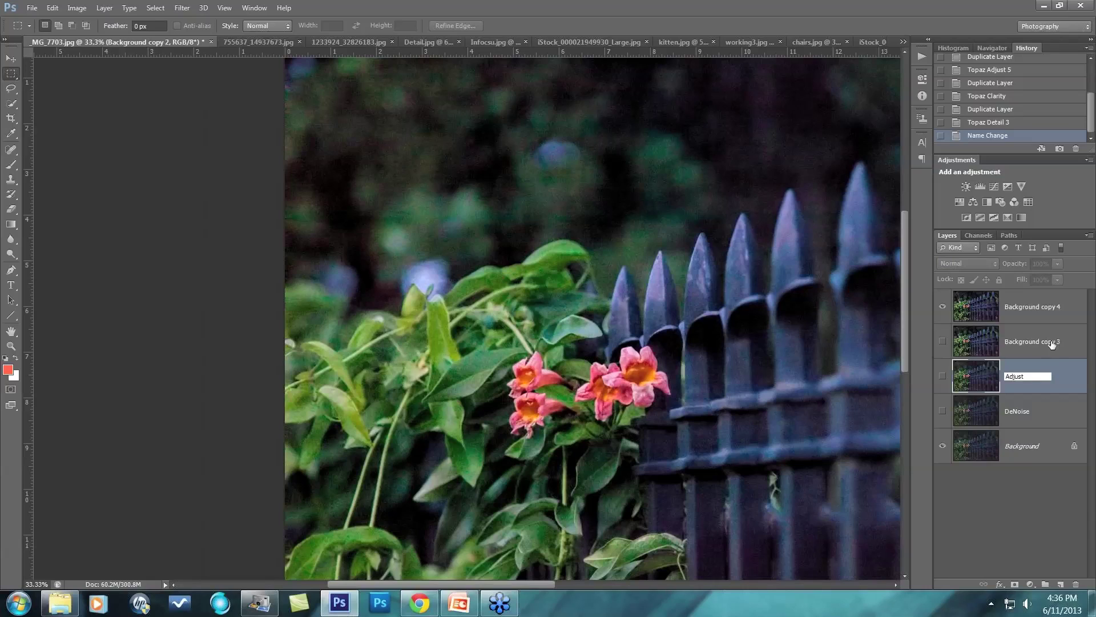
double_click(1052, 341)
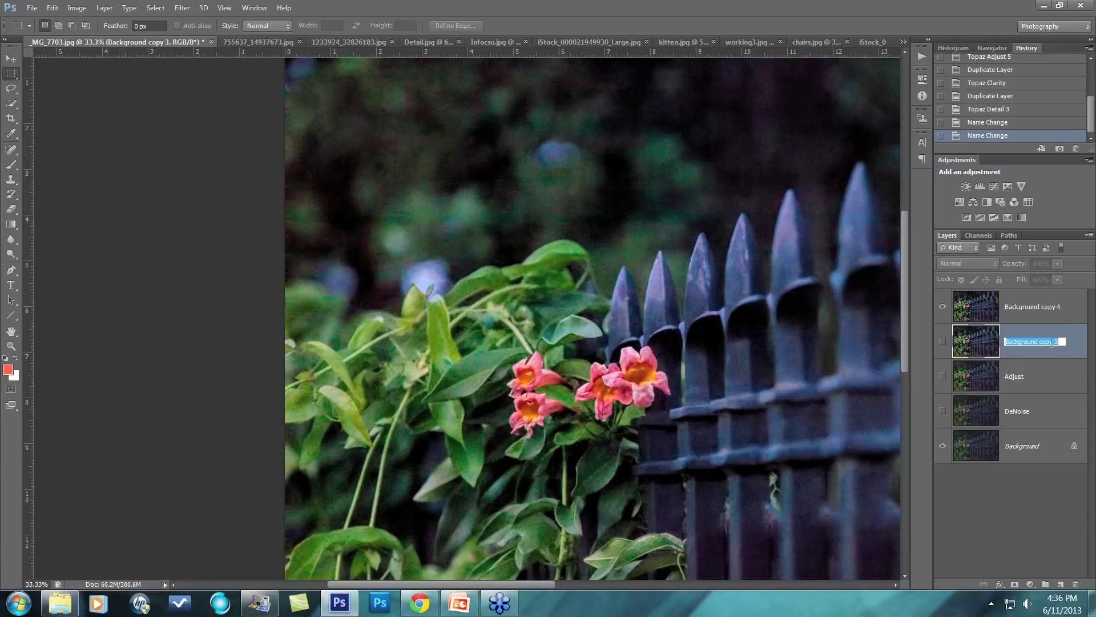
text(Clarity)
double_click(1031, 307)
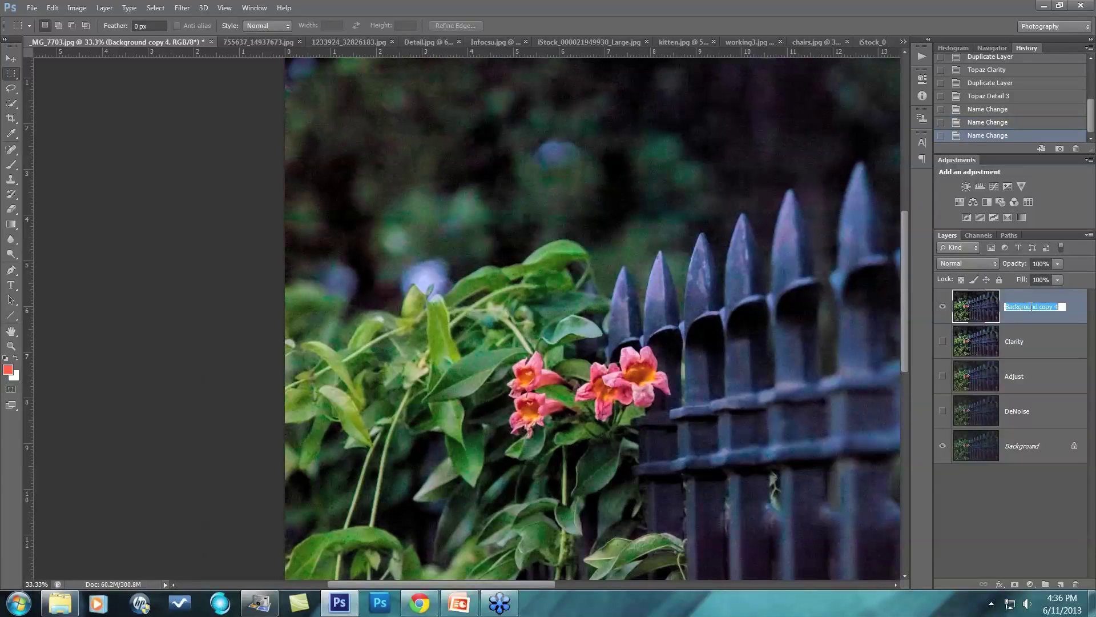
text(Detail)
click(1058, 354)
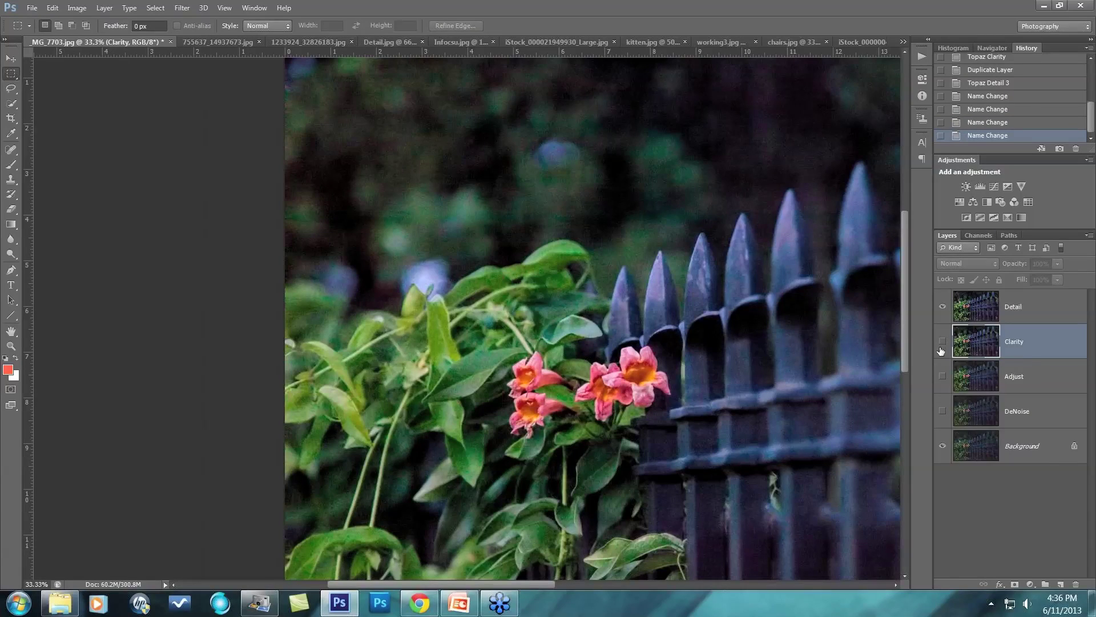
Show the Clarity, Adjust and DeNoise layers, and hide Detail, Clarity and Adjust to examine the DeNoise result.
drag(941, 342, 946, 400)
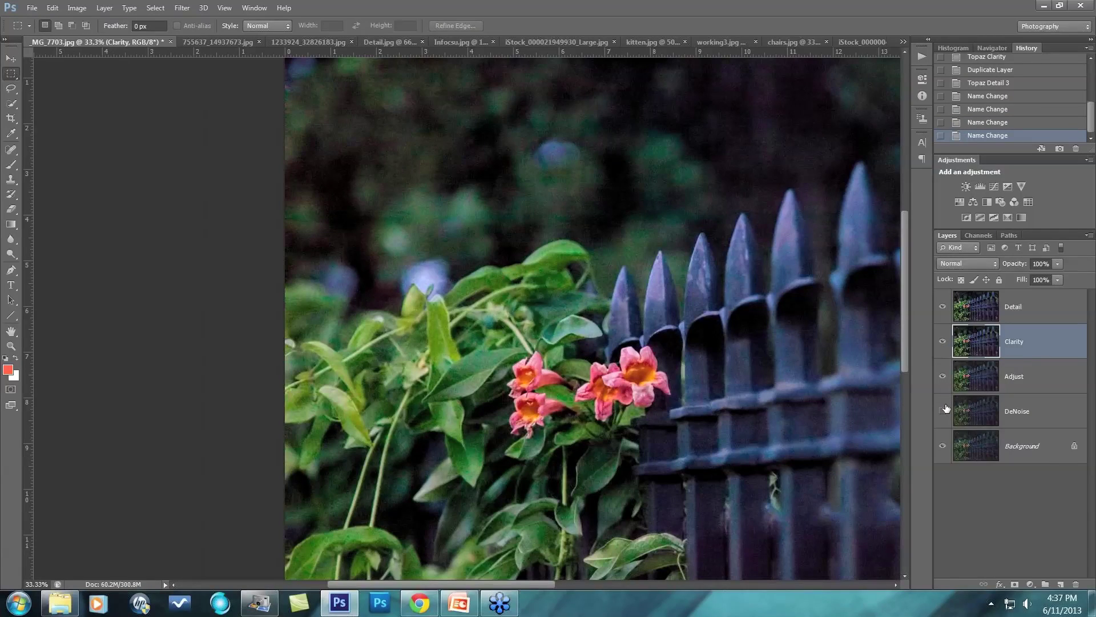
click(943, 412)
drag(942, 376, 945, 417)
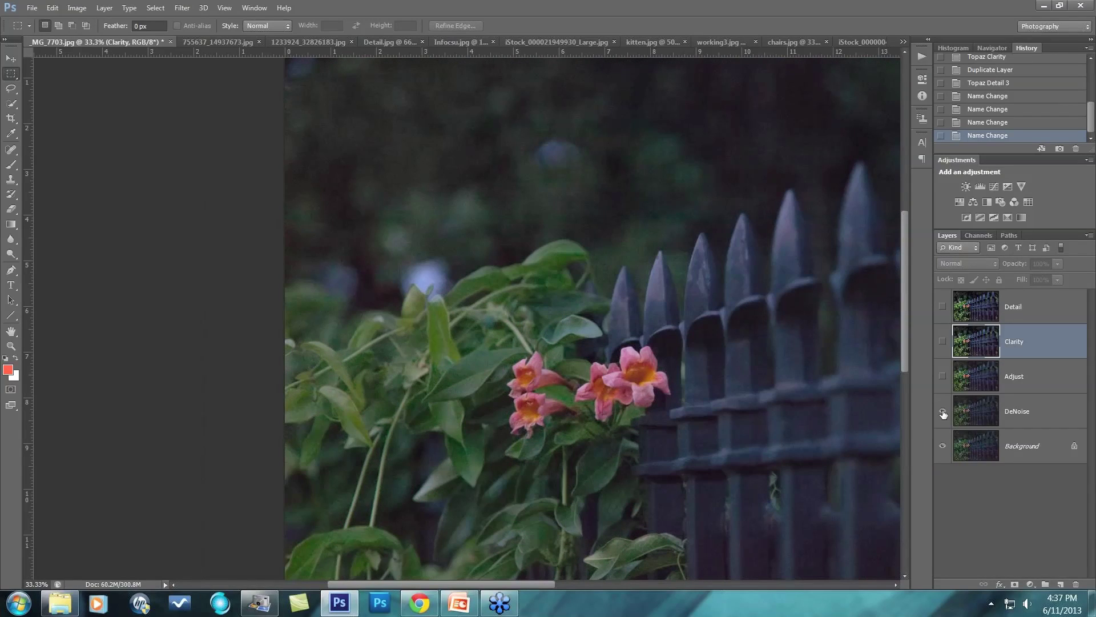
Show the Adjust, Clarity and Detail layers one by one above DeNoise to compare what each filter adds.
click(943, 414)
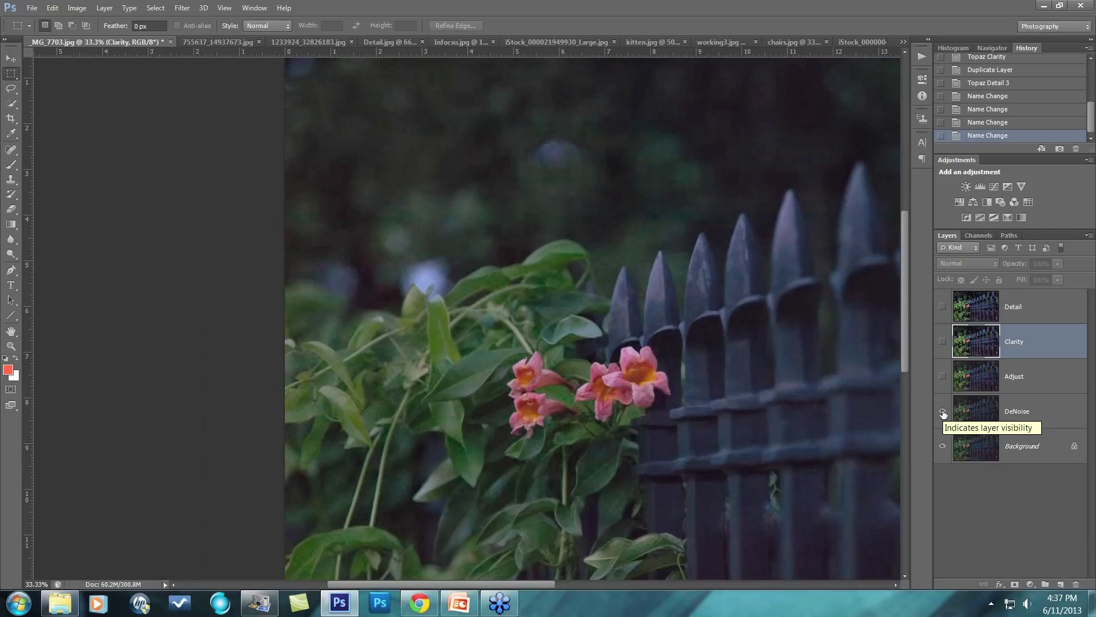
click(943, 377)
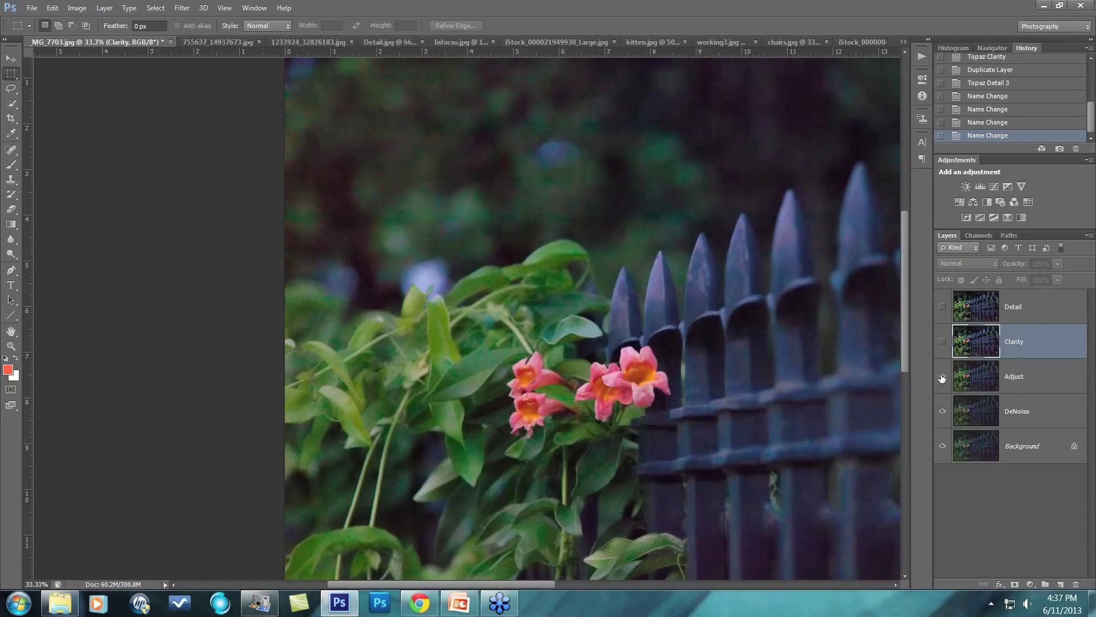
click(942, 343)
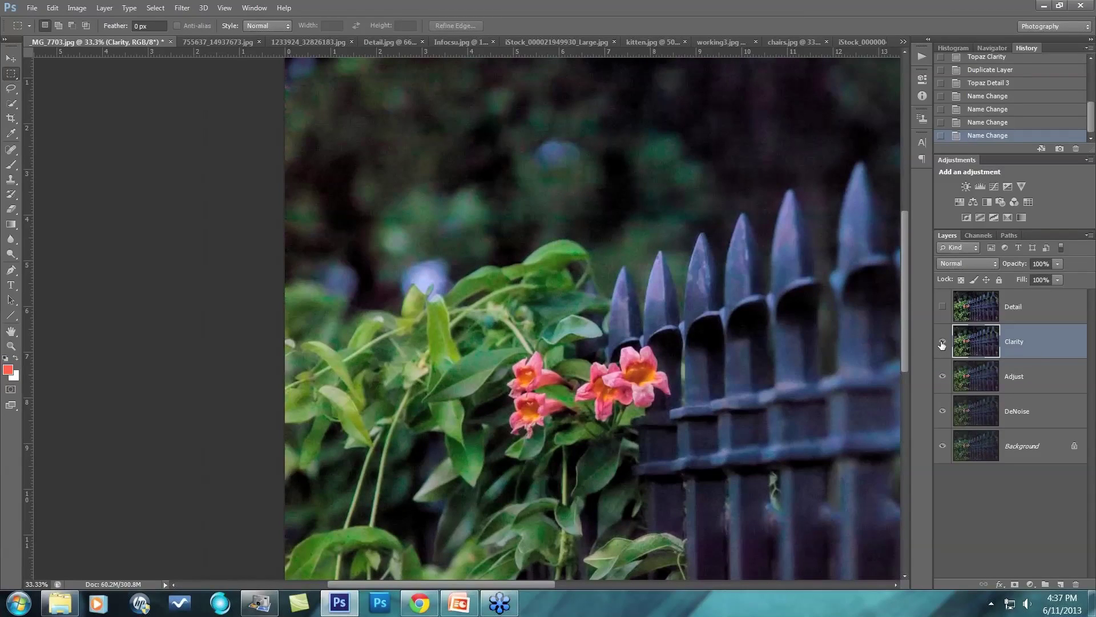
click(942, 308)
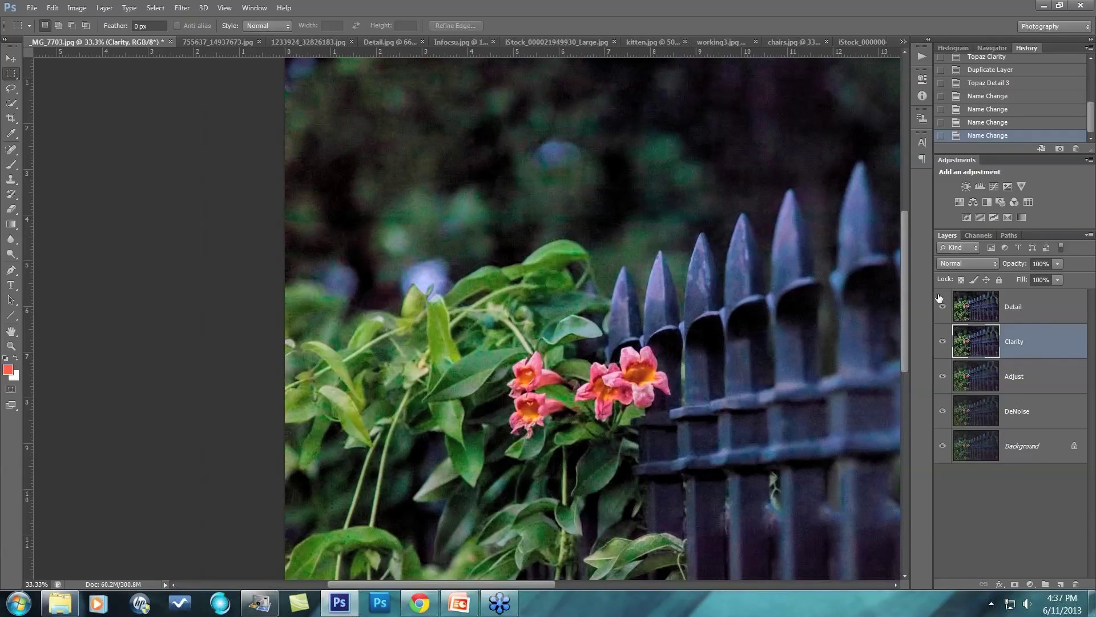
Duplicate the Background layer of the desert photo 1233924_32826183.jpg.
click(210, 43)
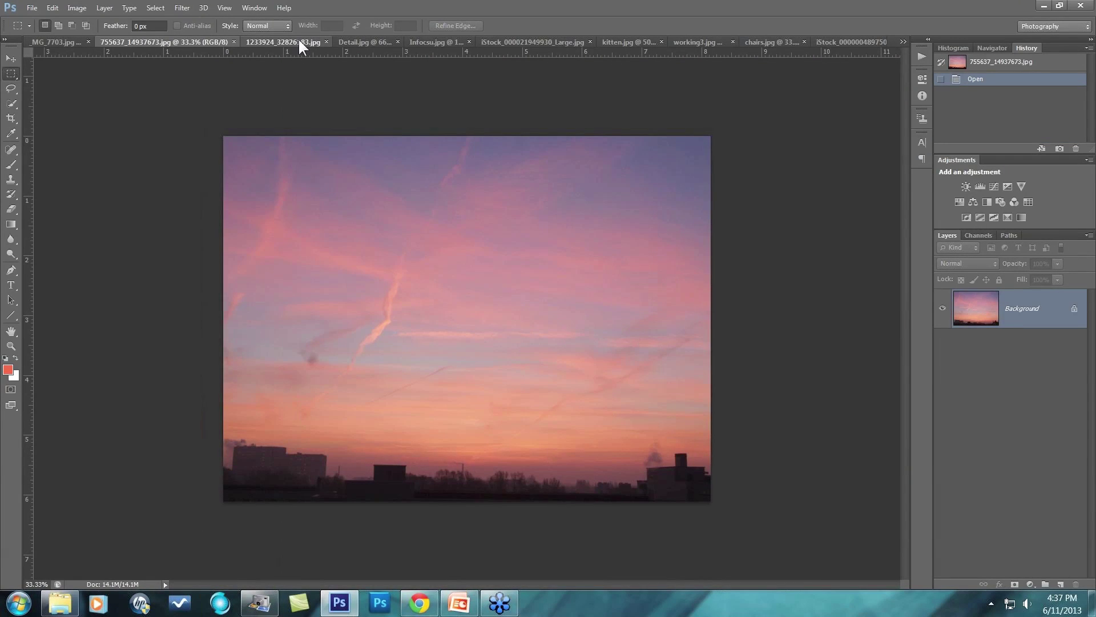
click(300, 44)
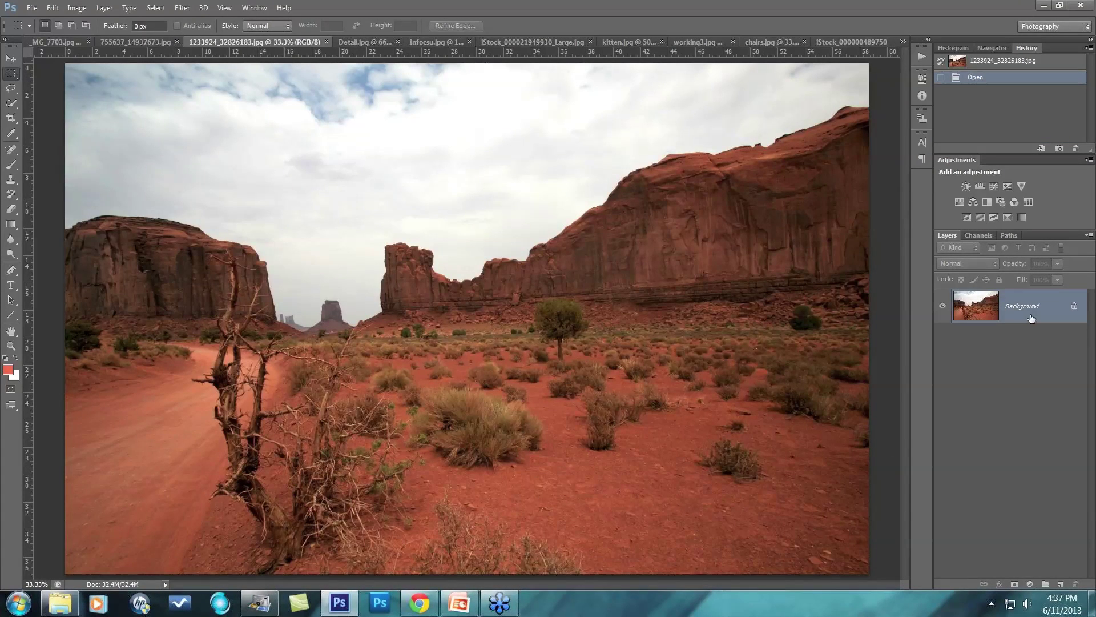
drag(1031, 318, 1060, 584)
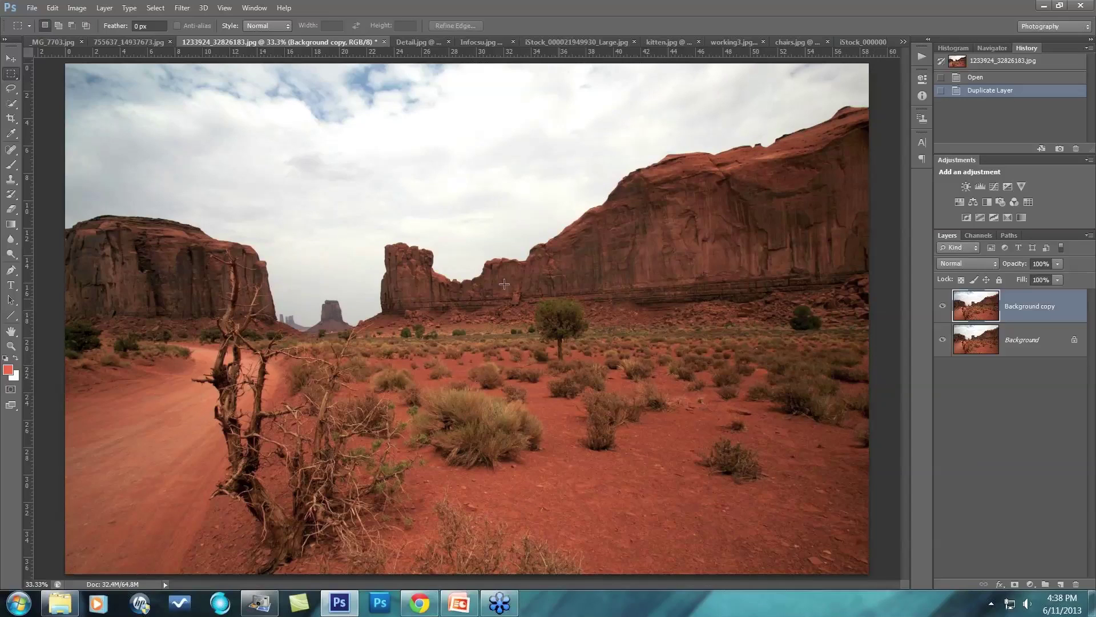
Open the duplicated desert layer in Topaz ReMask 3 and consult the workflow2 chart in HP MediaSmart Photo.
click(183, 8)
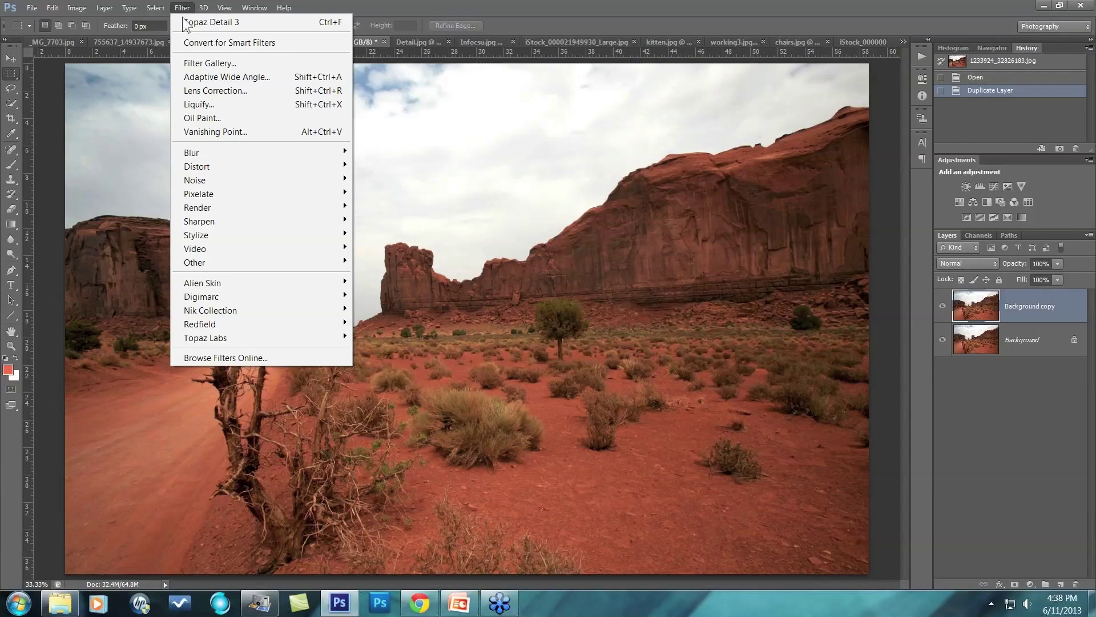
mouse_move(197, 341)
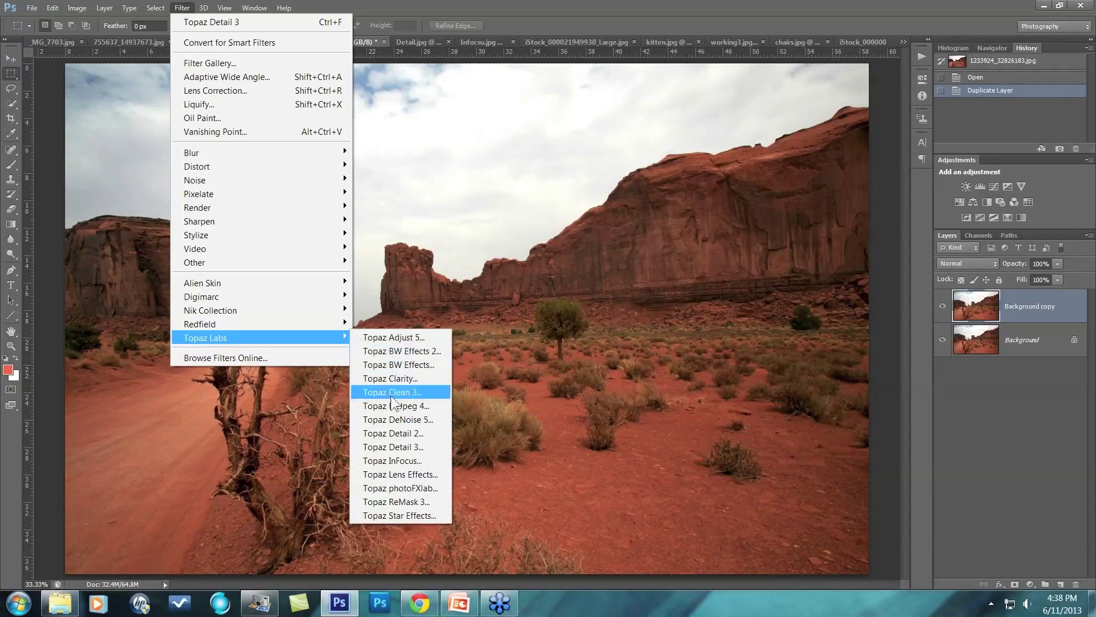
click(410, 501)
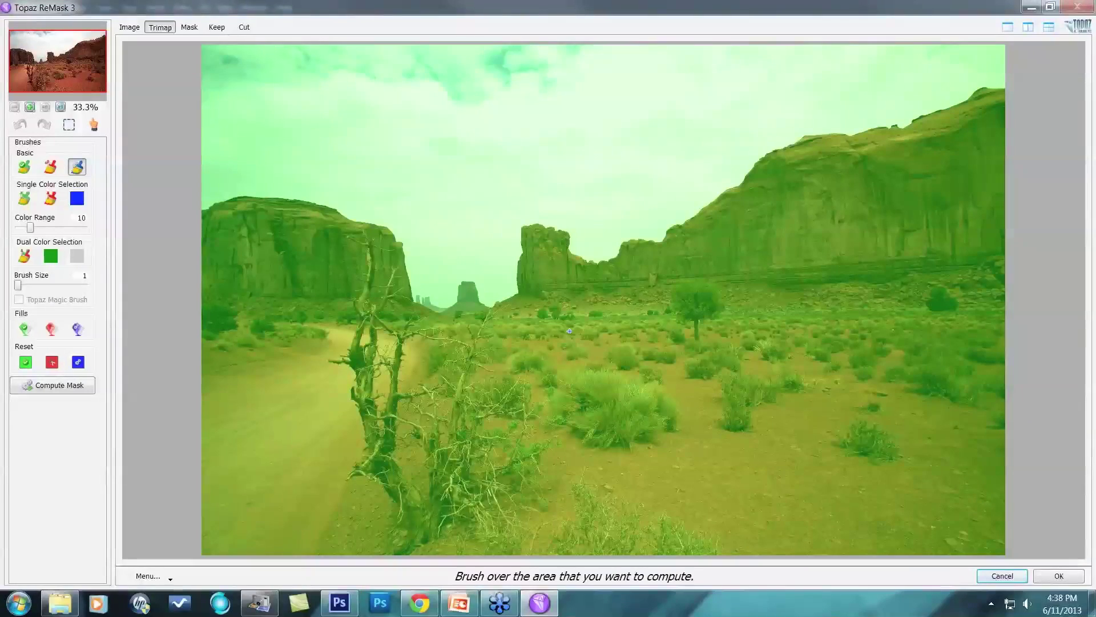
click(259, 602)
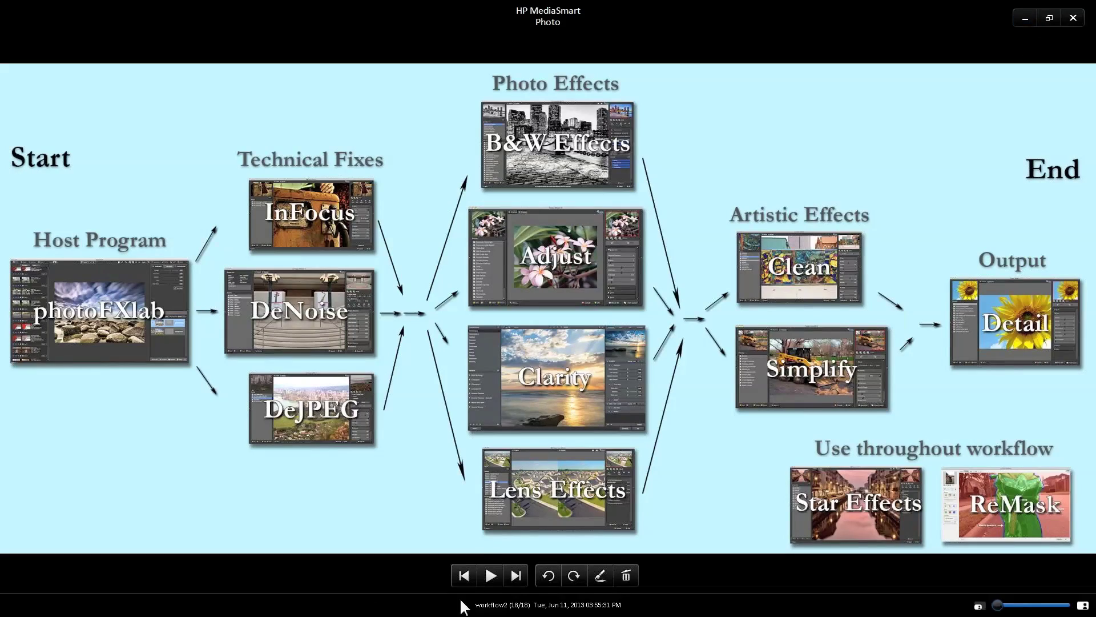
click(1025, 20)
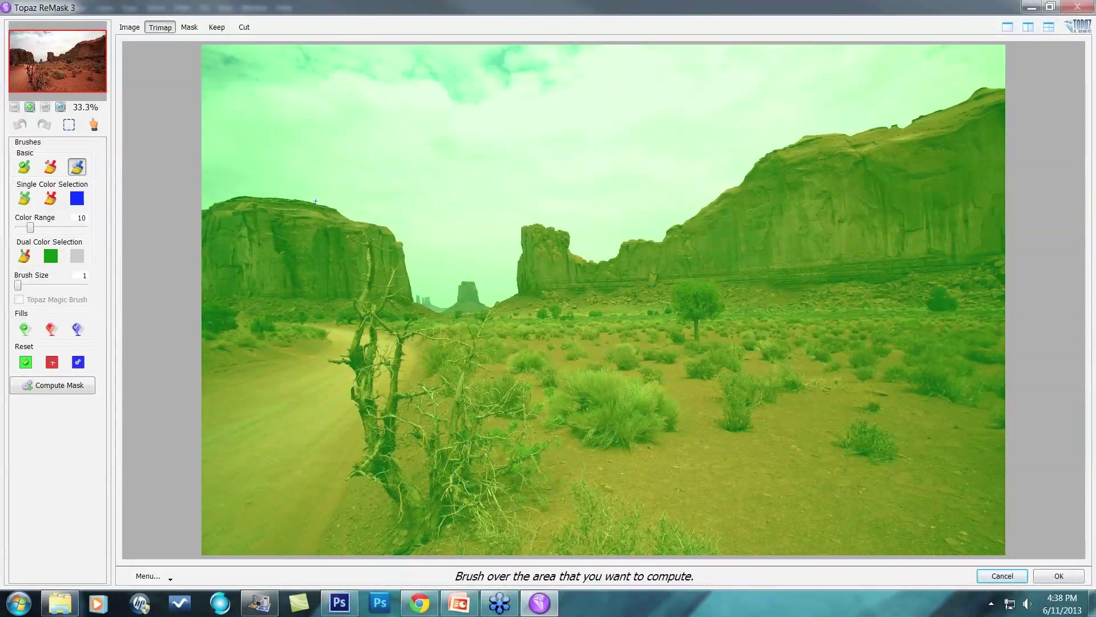
Mask out the desert sky by tracing the skyline with the blue compute brush at size 61, filling the sky as cut and computing.
scroll(209, 213, up, 10)
mouse_move(205, 212)
mouse_down()
mouse_move(272, 197)
mouse_move(333, 209)
mouse_move(394, 233)
mouse_move(411, 299)
mouse_move(446, 307)
mouse_move(466, 283)
mouse_move(498, 305)
mouse_move(515, 287)
mouse_move(522, 231)
mouse_move(565, 230)
mouse_move(569, 249)
mouse_move(603, 262)
mouse_move(623, 245)
mouse_move(665, 241)
mouse_move(784, 149)
mouse_move(911, 125)
mouse_move(996, 83)
mouse_up()
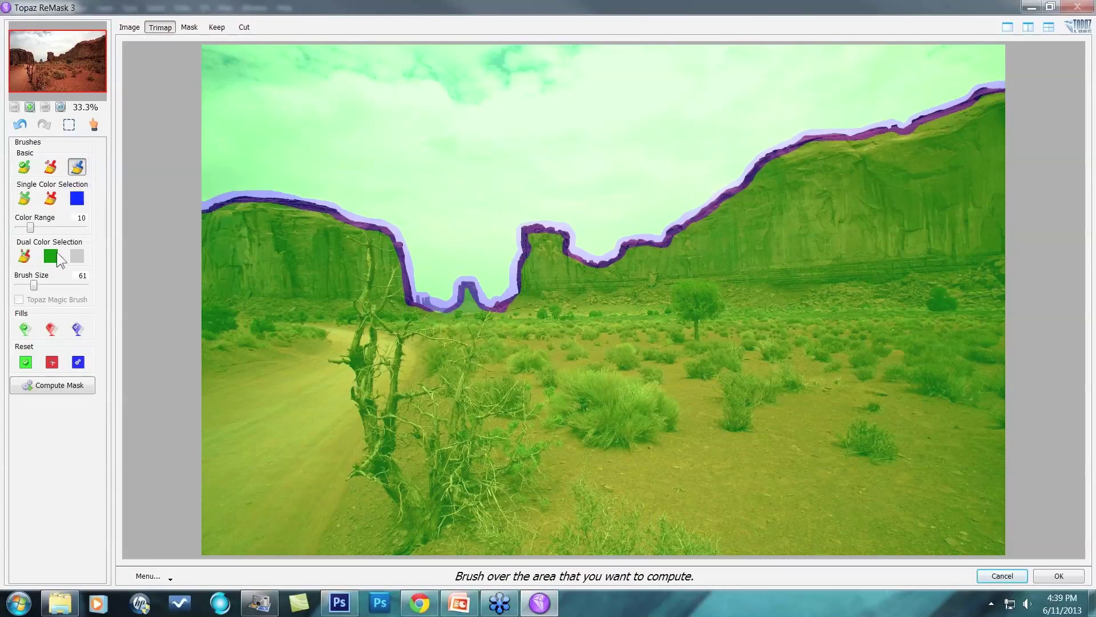
click(51, 330)
click(426, 151)
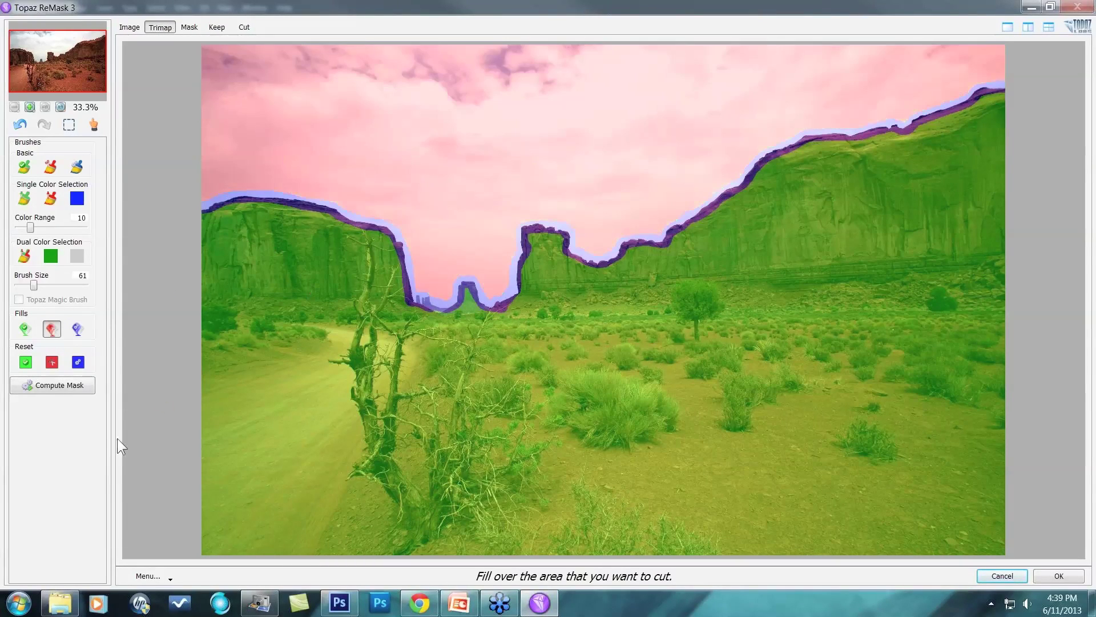
click(52, 388)
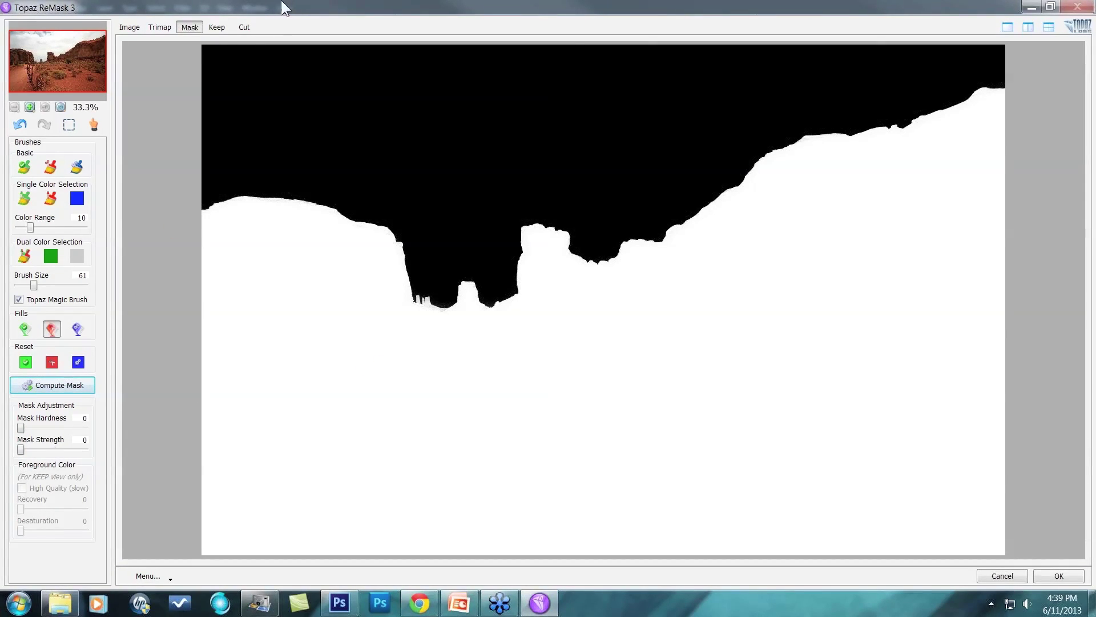
Set the foreground color recovery to 87 in a side-by-side view of mask and kept area, raise desaturation and apply the mask.
click(1027, 27)
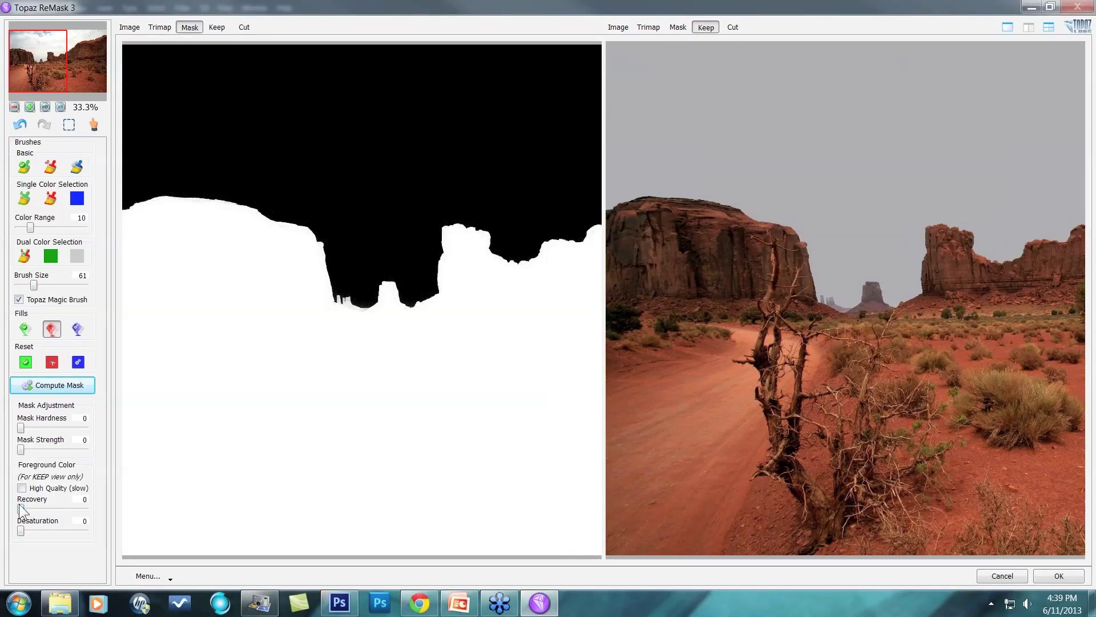
drag(21, 509, 77, 509)
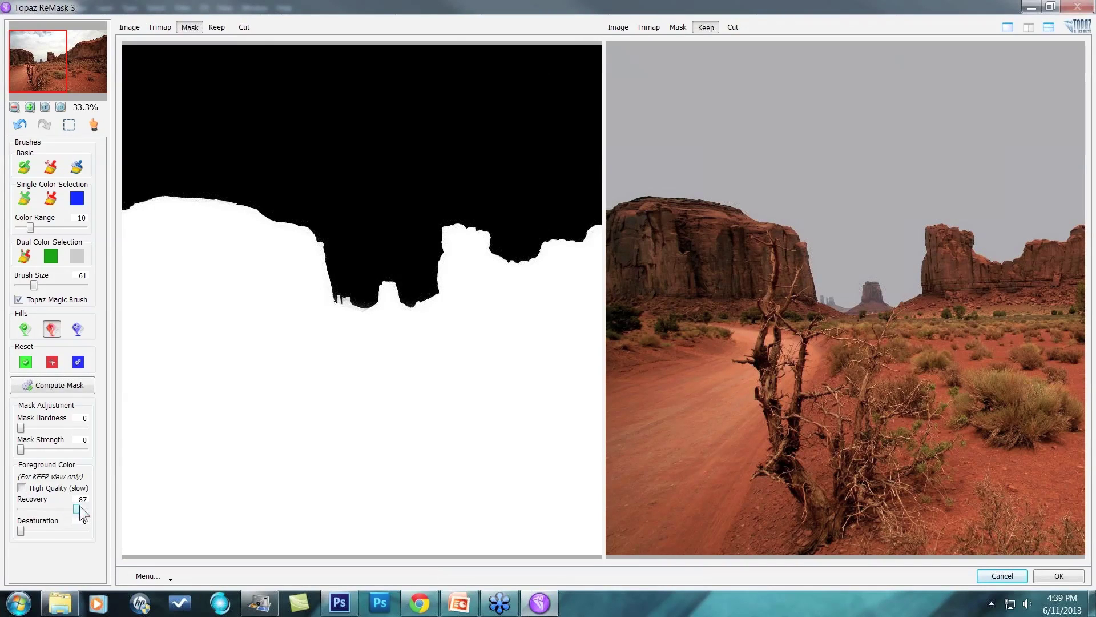
drag(20, 530, 62, 530)
click(1064, 584)
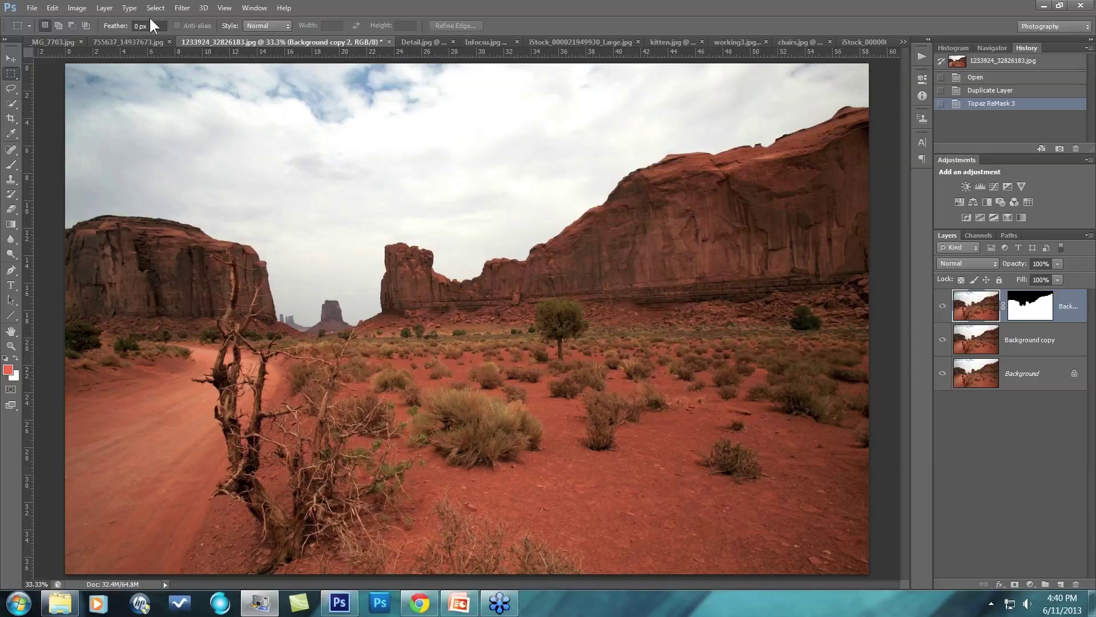
Float the sunset photo 755637_14937673.jpg in its own window, separate from the desert photo.
click(129, 43)
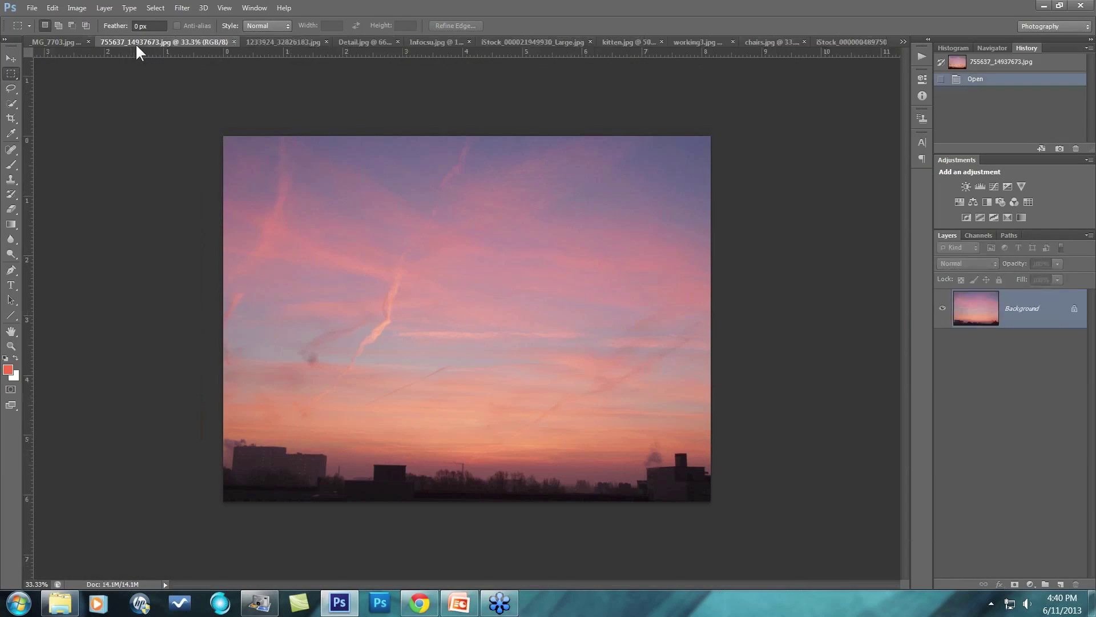
right_click(349, 237)
click(11, 72)
right_click(1041, 312)
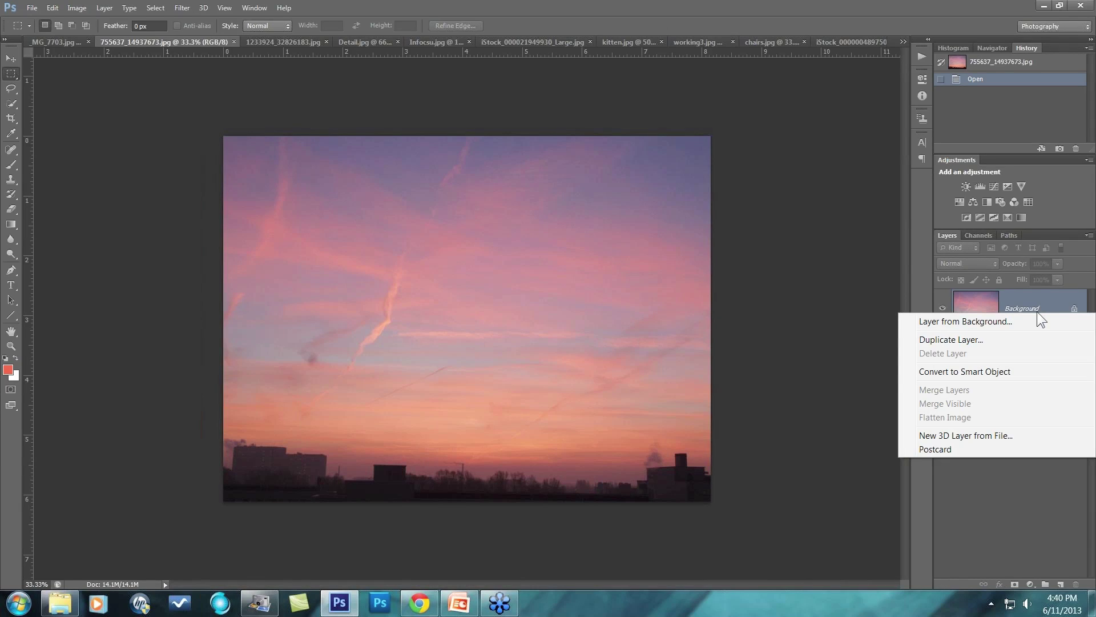
click(1035, 311)
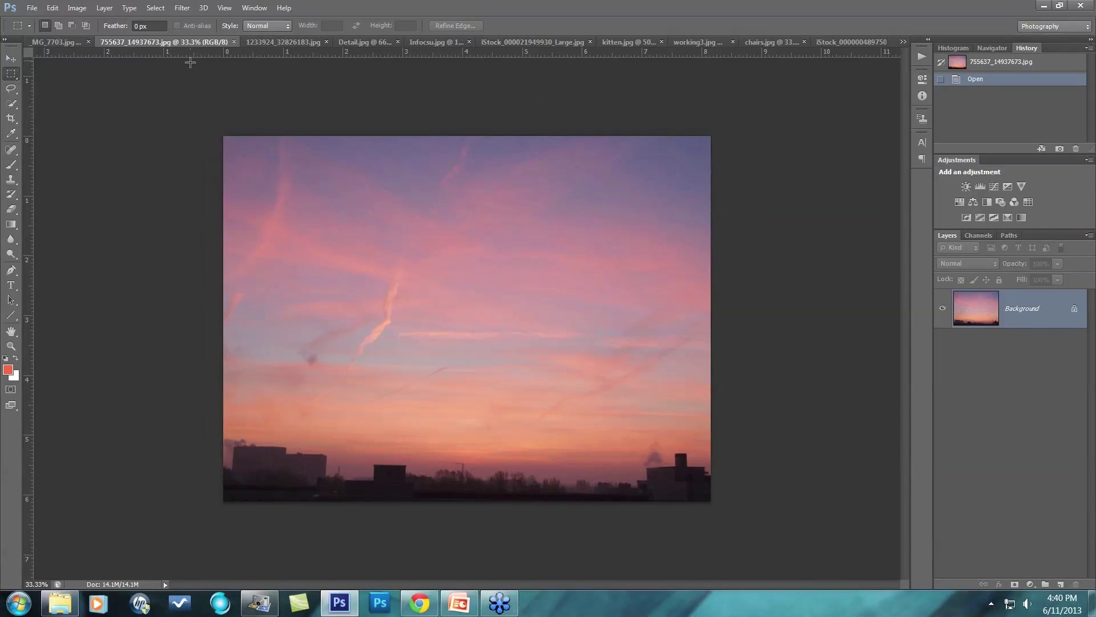
drag(185, 40, 992, 46)
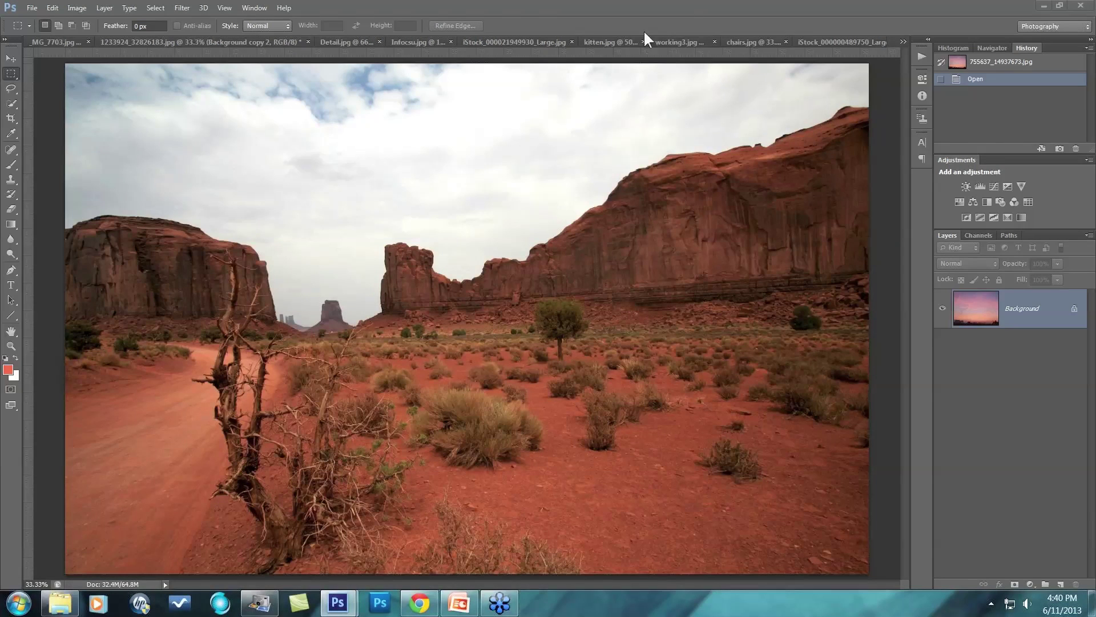
Copy the sunset image into the desert photo as a layer and place it directly below the masked Background copy 2.
click(10, 57)
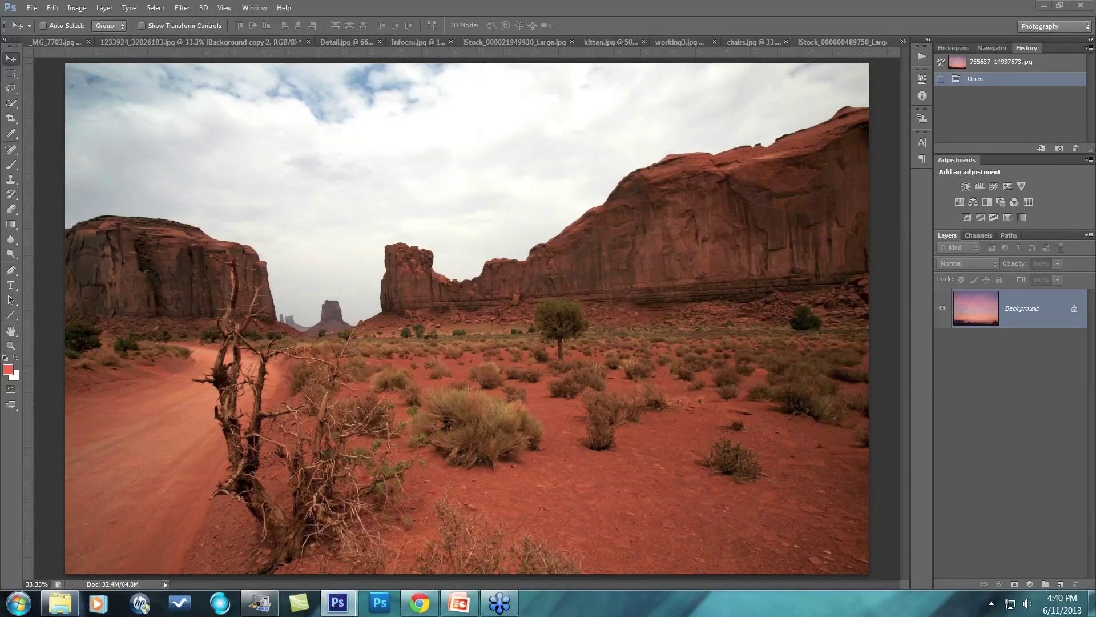
drag(978, 357, 627, 310)
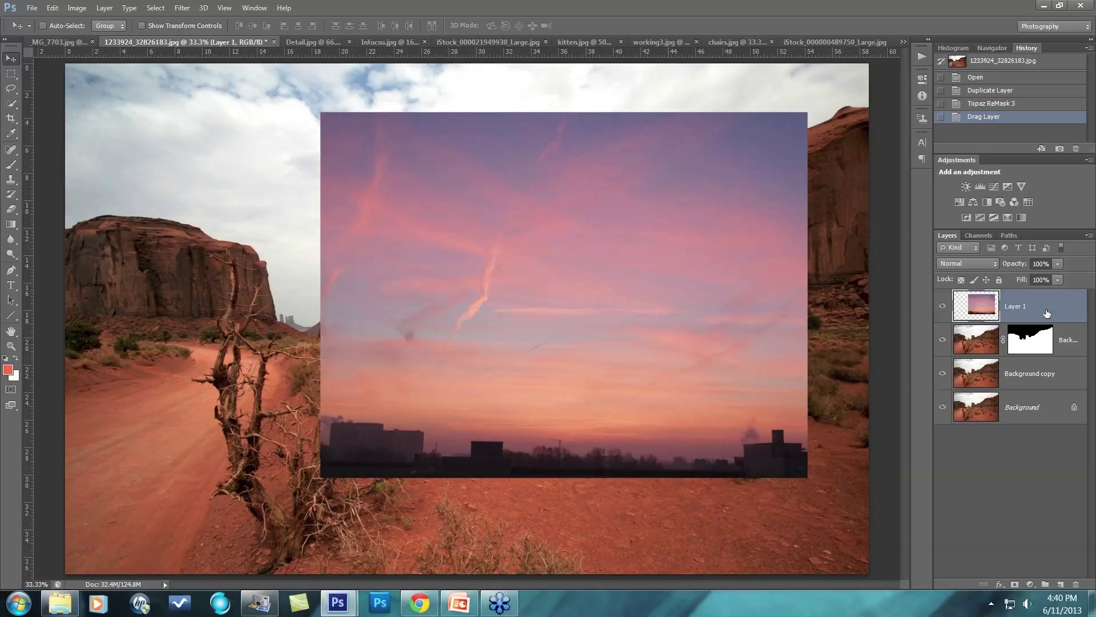
drag(1046, 313, 1042, 357)
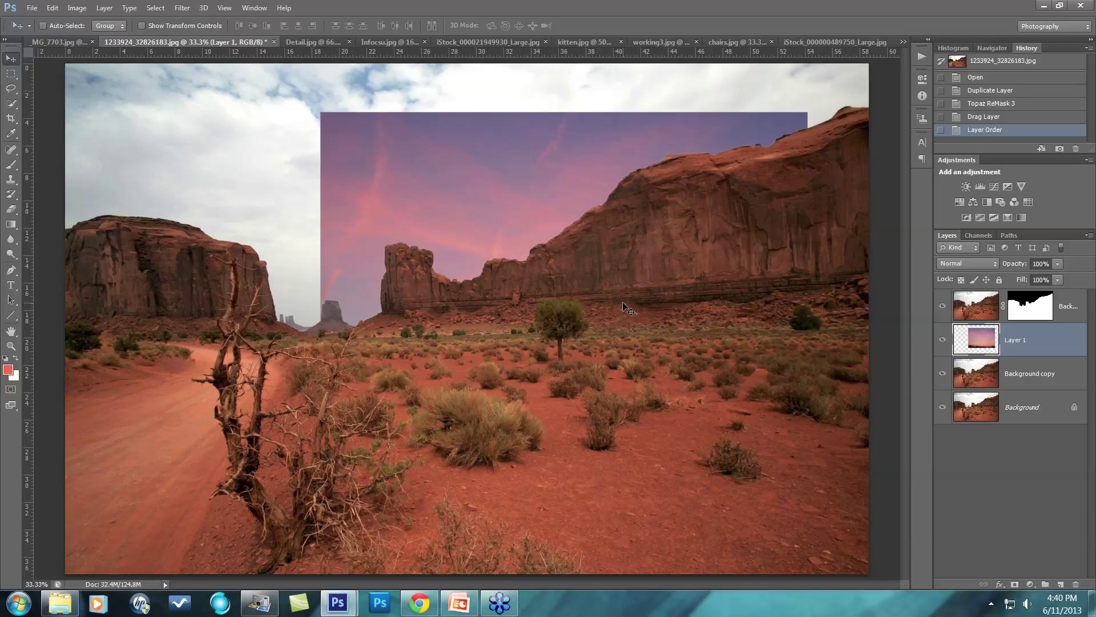
Free-transform the sunset layer to about 186% and position it so it fills the whole sky behind the rocks.
key(ctrl+t)
drag(320, 112, 87, 27)
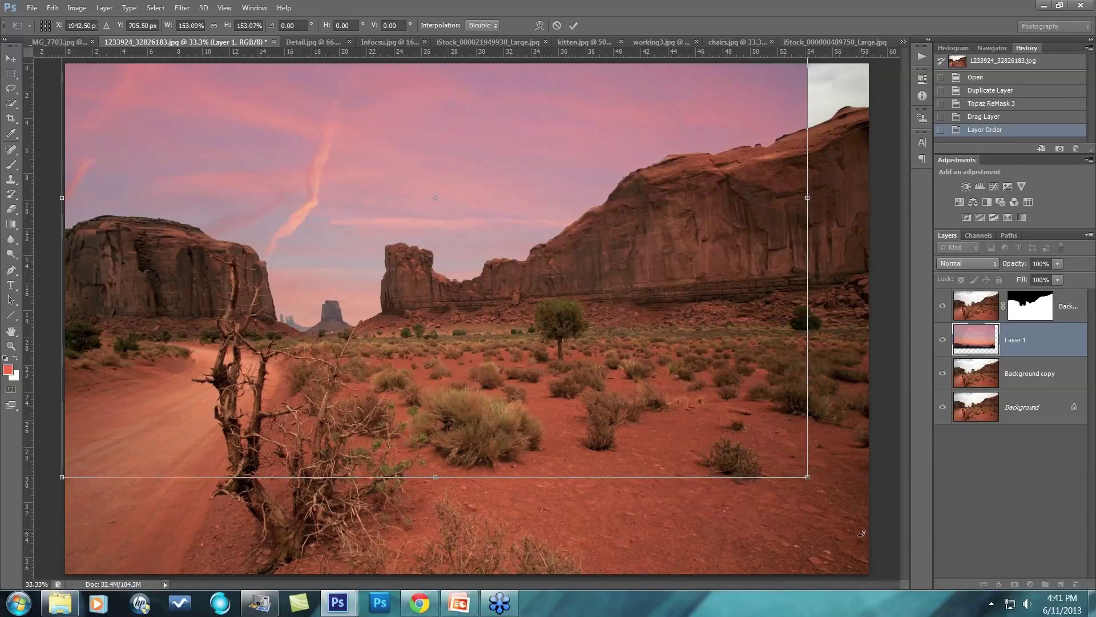
key(ctrl+minus)
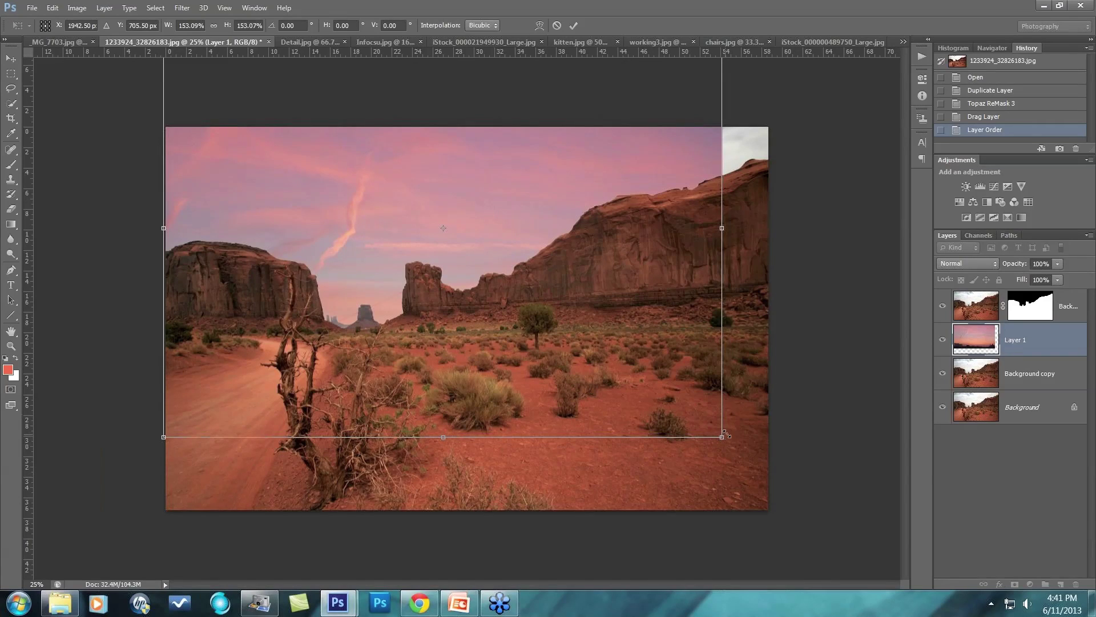
drag(722, 437, 834, 537)
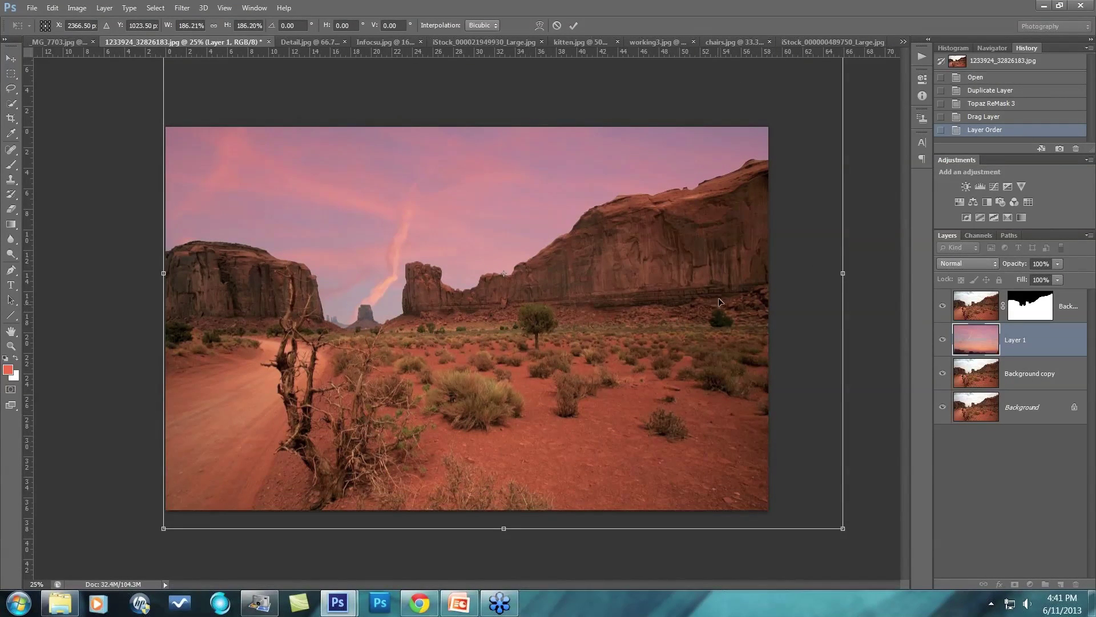
drag(674, 251, 646, 297)
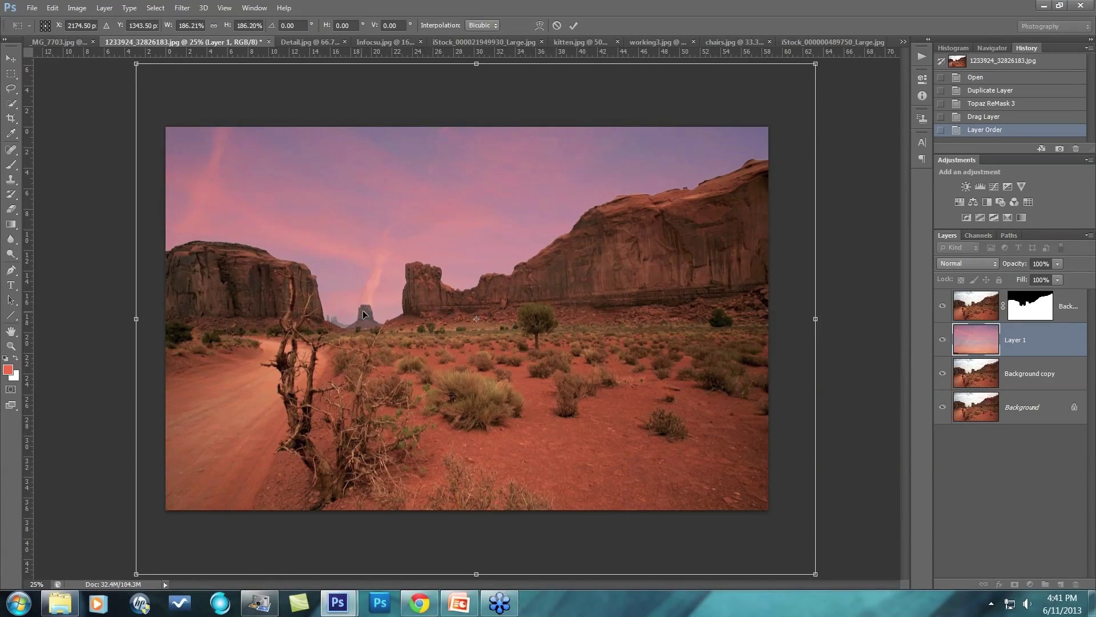
mouse_move(424, 275)
mouse_down()
mouse_move(419, 294)
mouse_move(426, 255)
mouse_move(424, 269)
mouse_up()
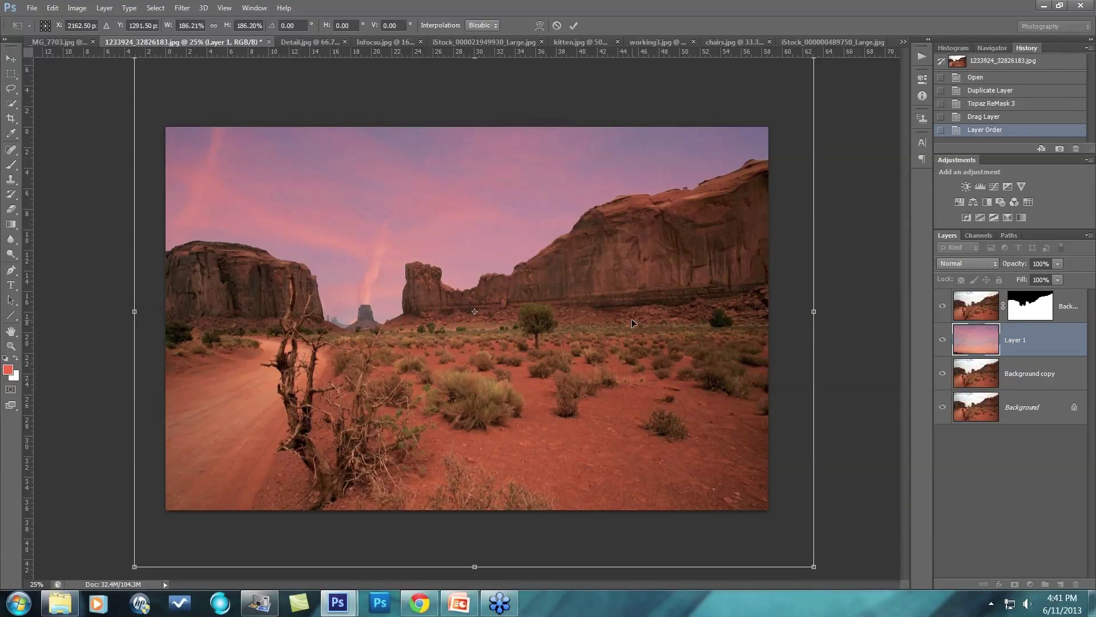
key(Return)
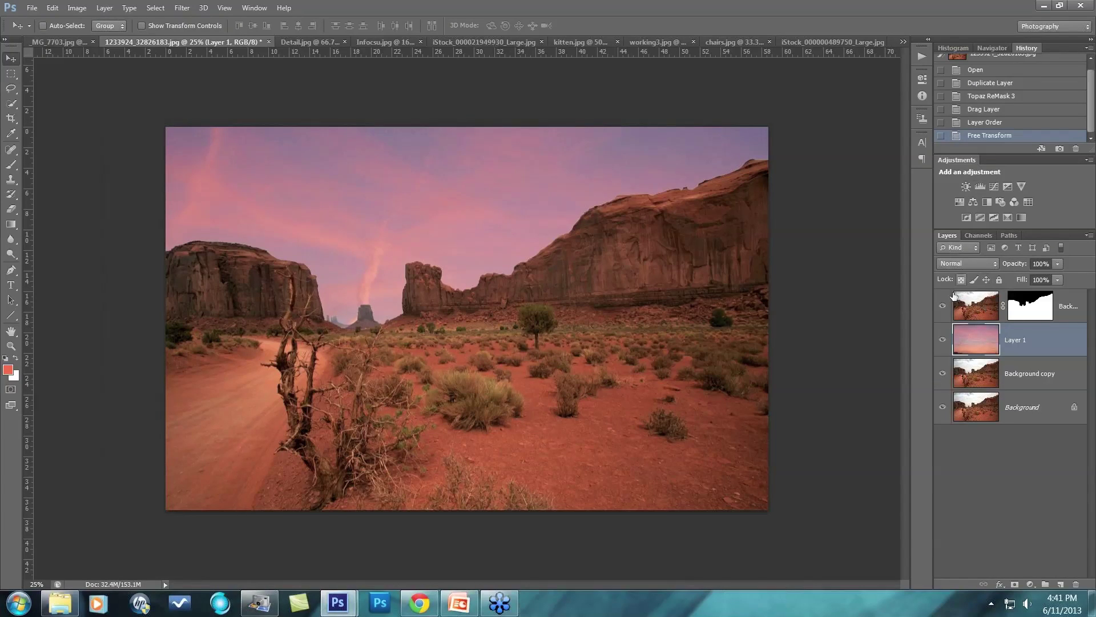
Hide and reshow Layer 1 to compare the original cloudy sky with the sunset sky.
click(942, 342)
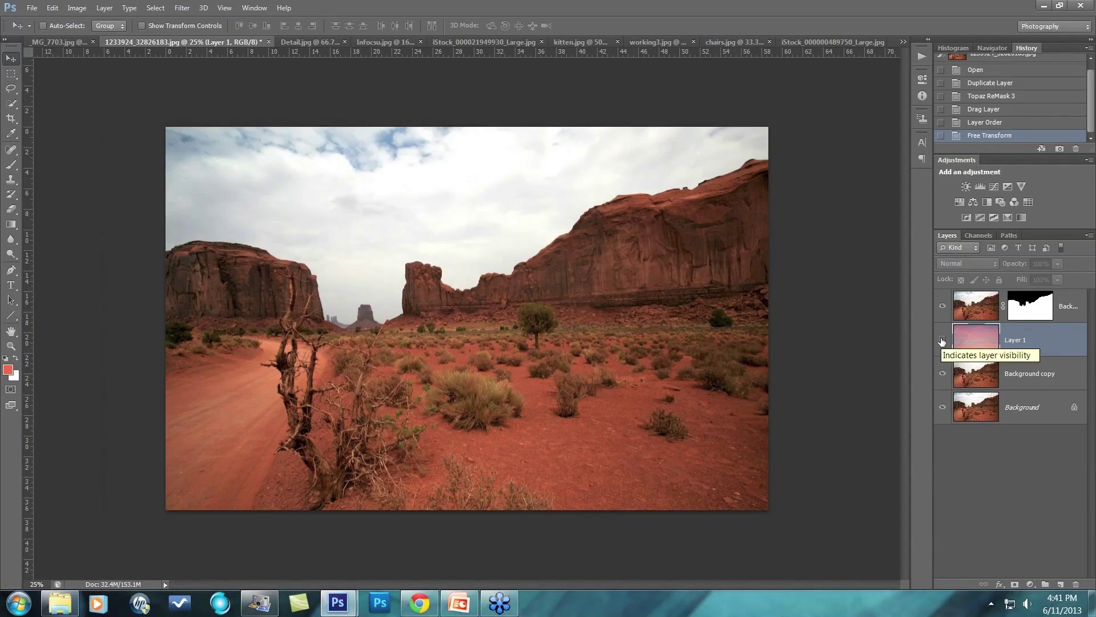
click(943, 341)
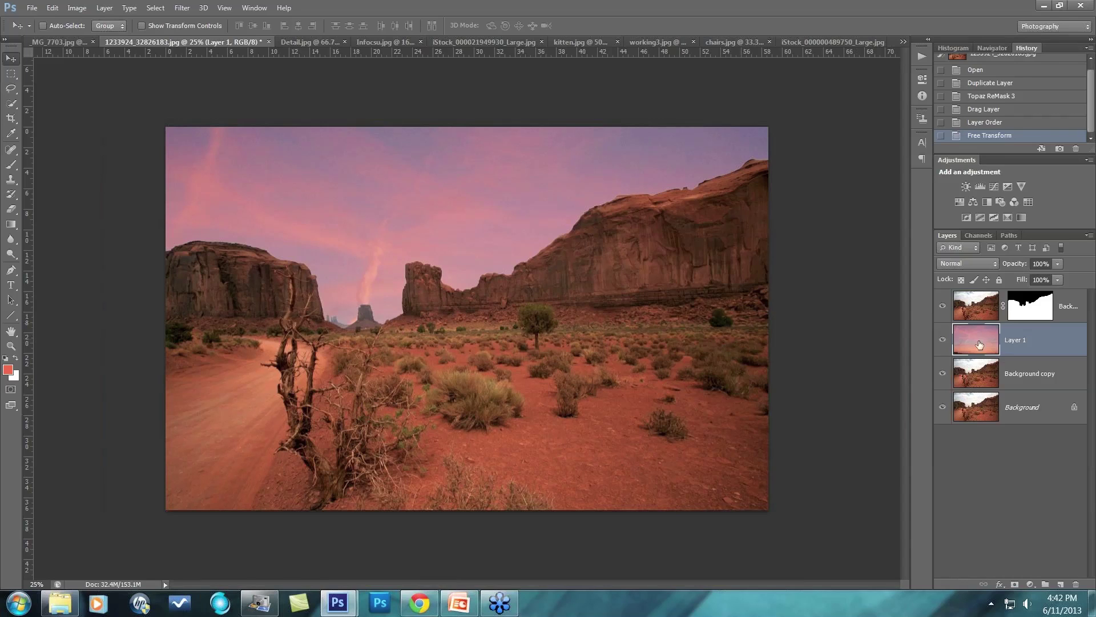
Open the masked Background copy 2 layer in Topaz Clarity and reset all its adjustments.
click(969, 313)
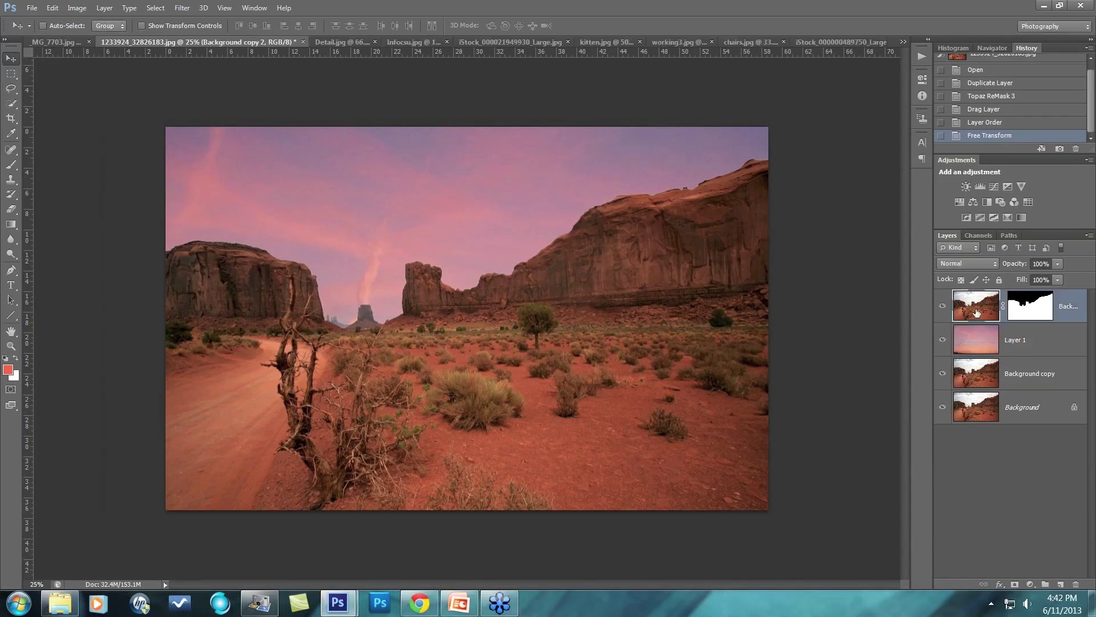
click(943, 307)
click(943, 308)
click(182, 8)
mouse_move(242, 337)
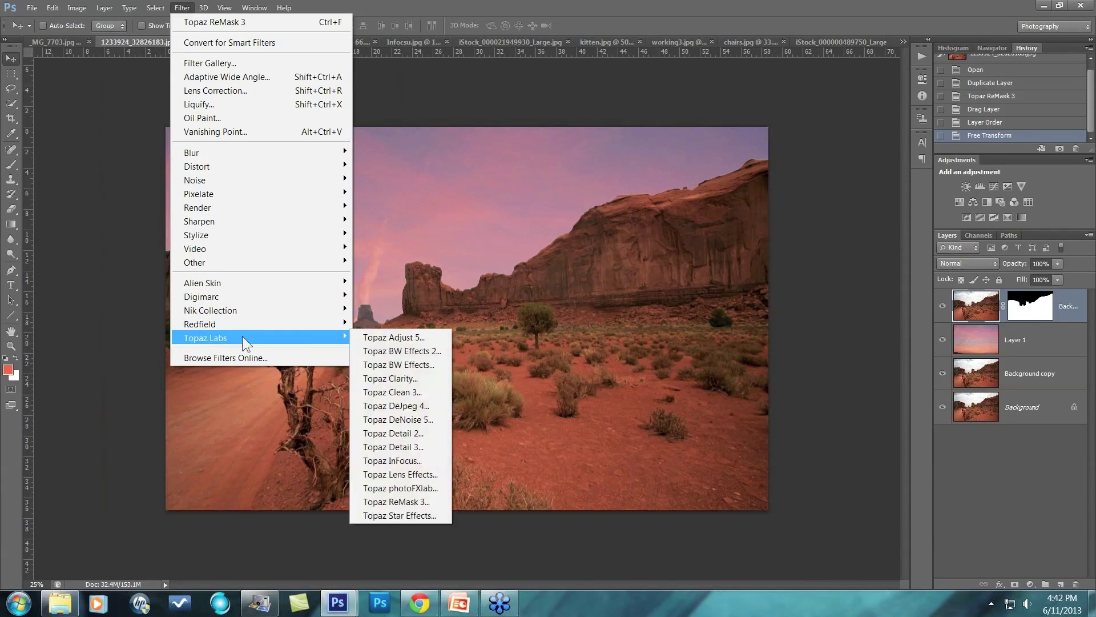
click(390, 377)
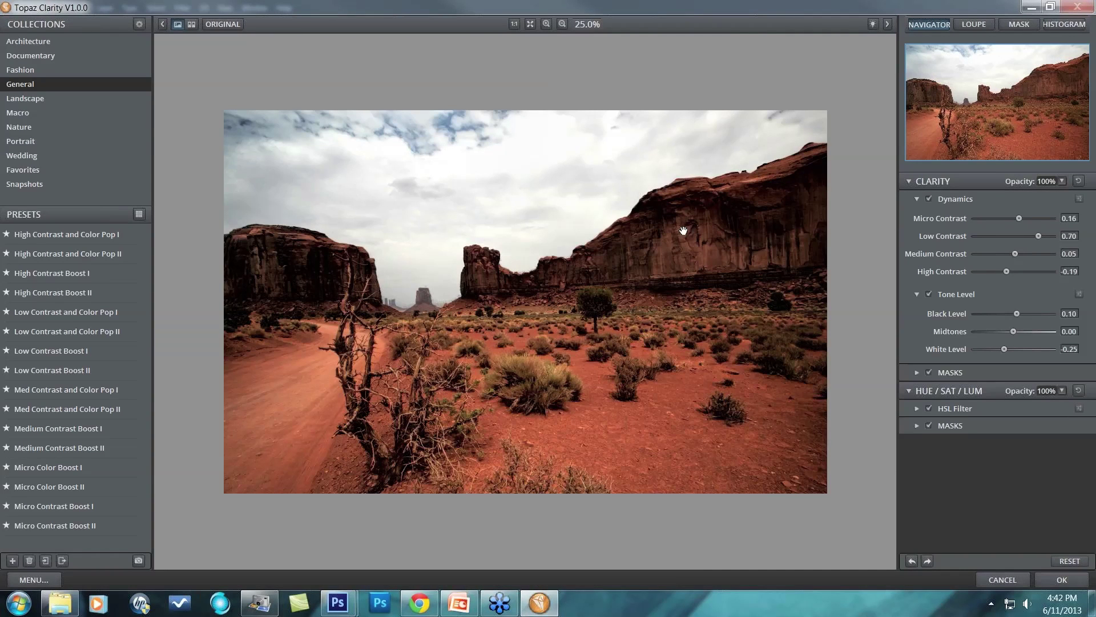
click(1067, 558)
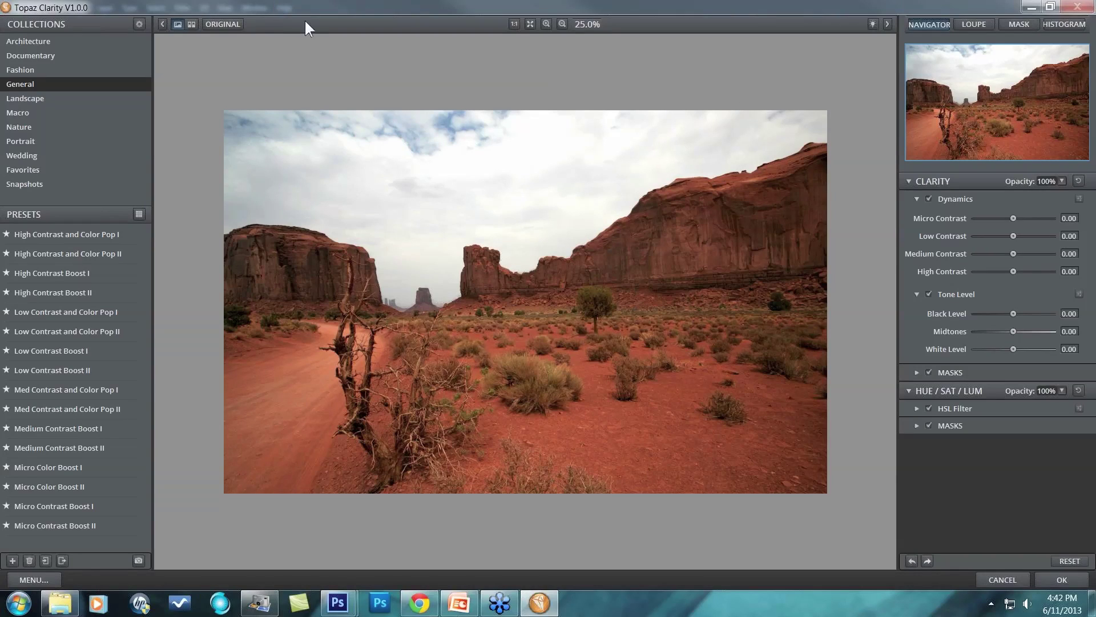
Shrink the Clarity window and position it so part of the sunset composite stays visible behind it.
drag(272, 3, 492, 51)
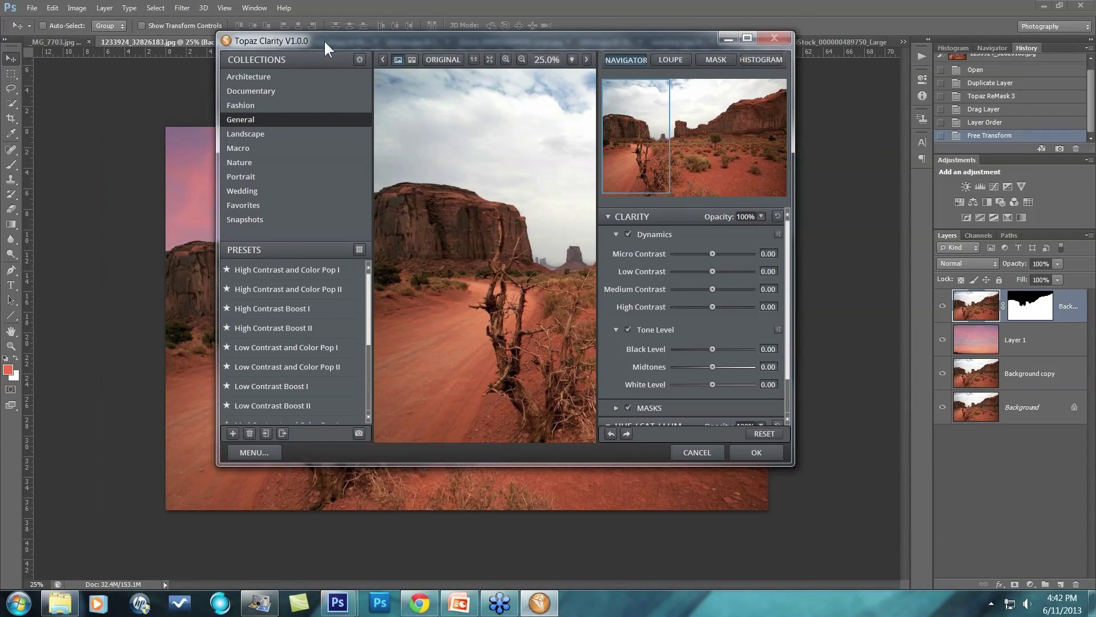
drag(324, 40, 389, 42)
mouse_move(717, 145)
mouse_down()
mouse_move(742, 140)
mouse_move(721, 150)
mouse_up()
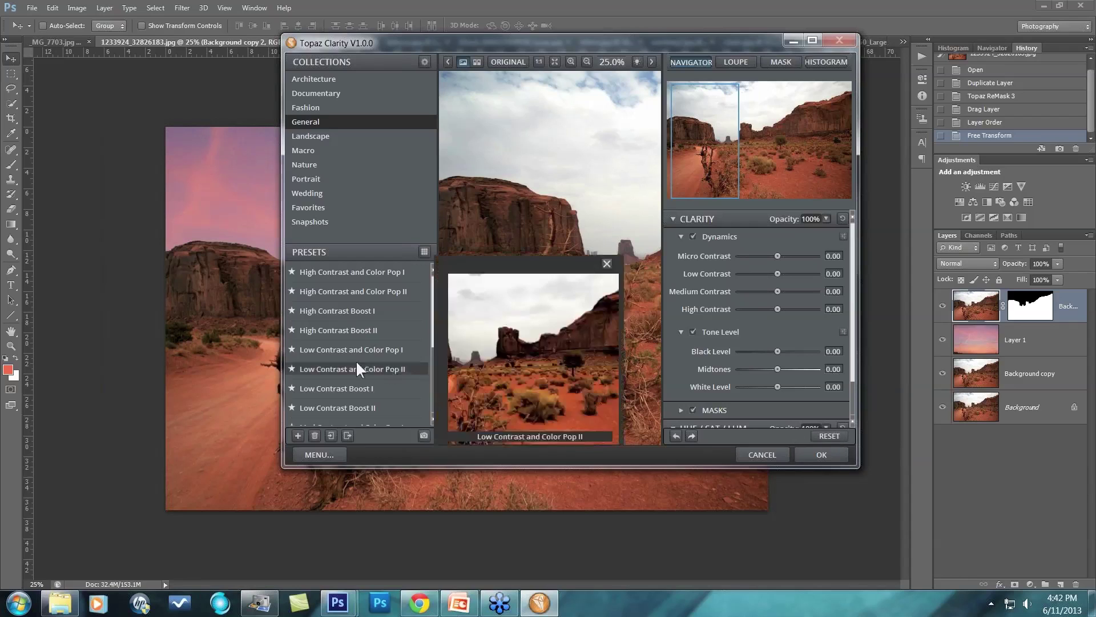
Compare the Landscape collection's presets as a thumbnail grid and apply Color and Contrast Boost I.
click(328, 137)
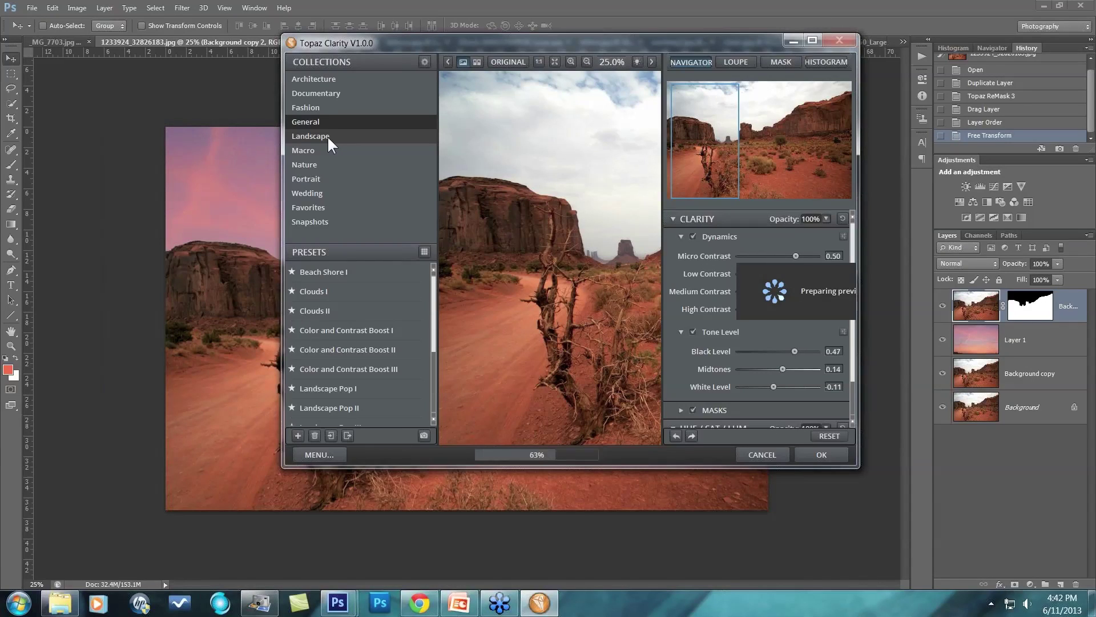
click(327, 137)
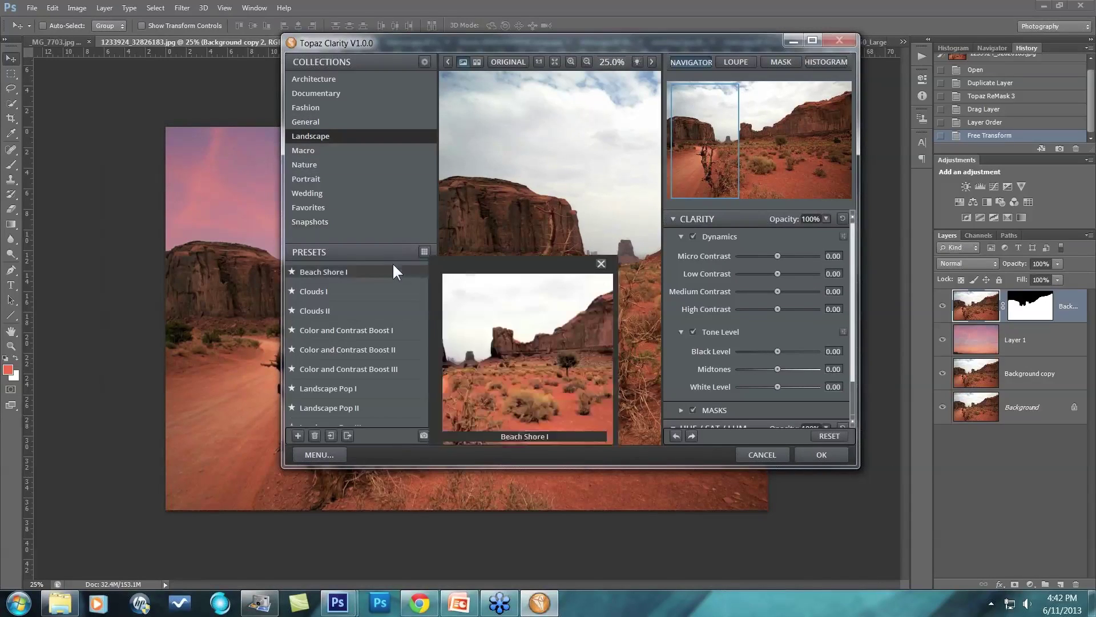
click(425, 252)
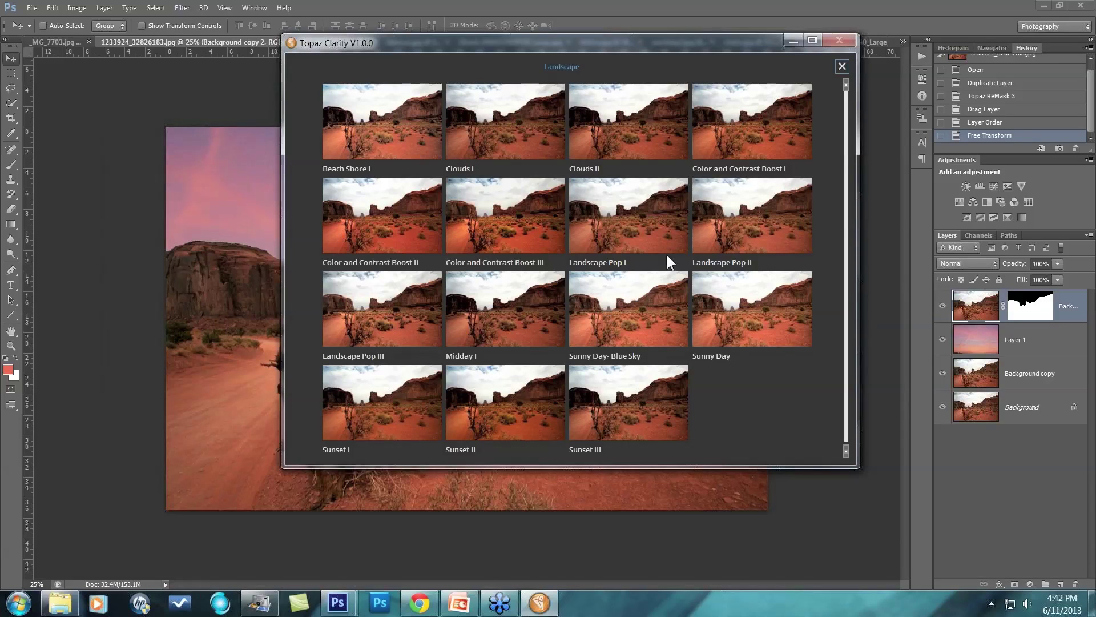
click(758, 141)
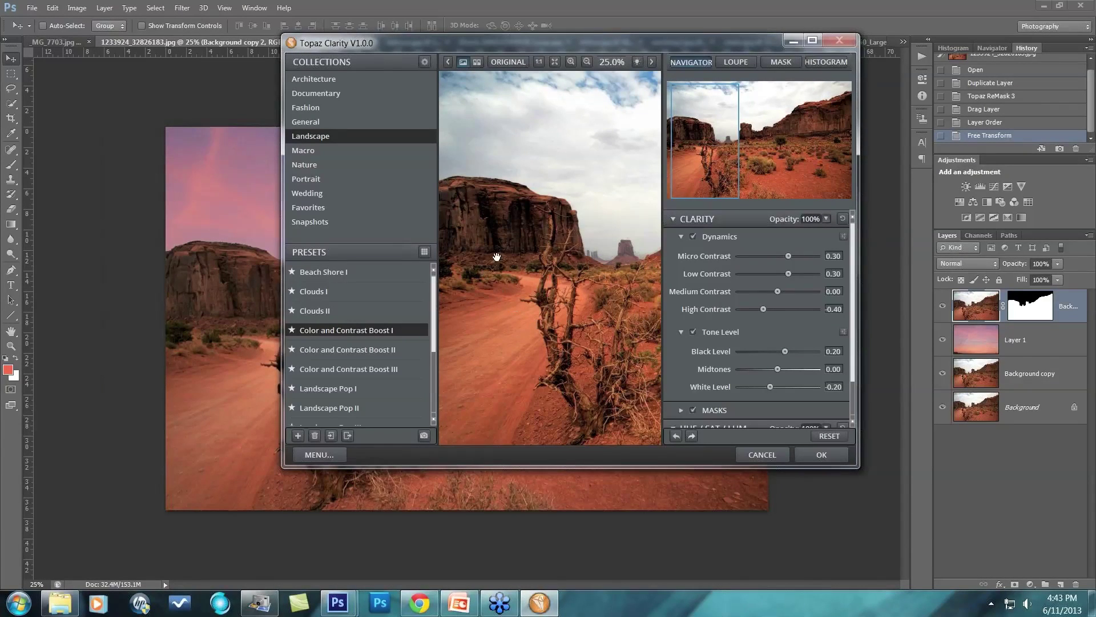
Widen the Clarity window and frame its preview on the rock formations on both sides of the valley.
drag(704, 144, 732, 147)
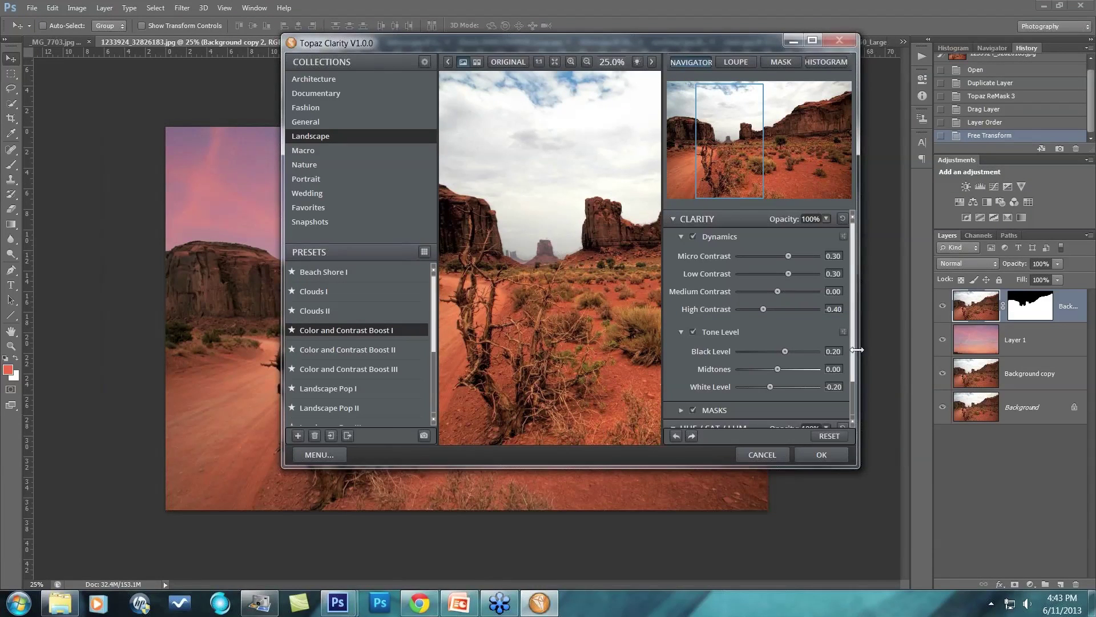
drag(856, 349, 1092, 349)
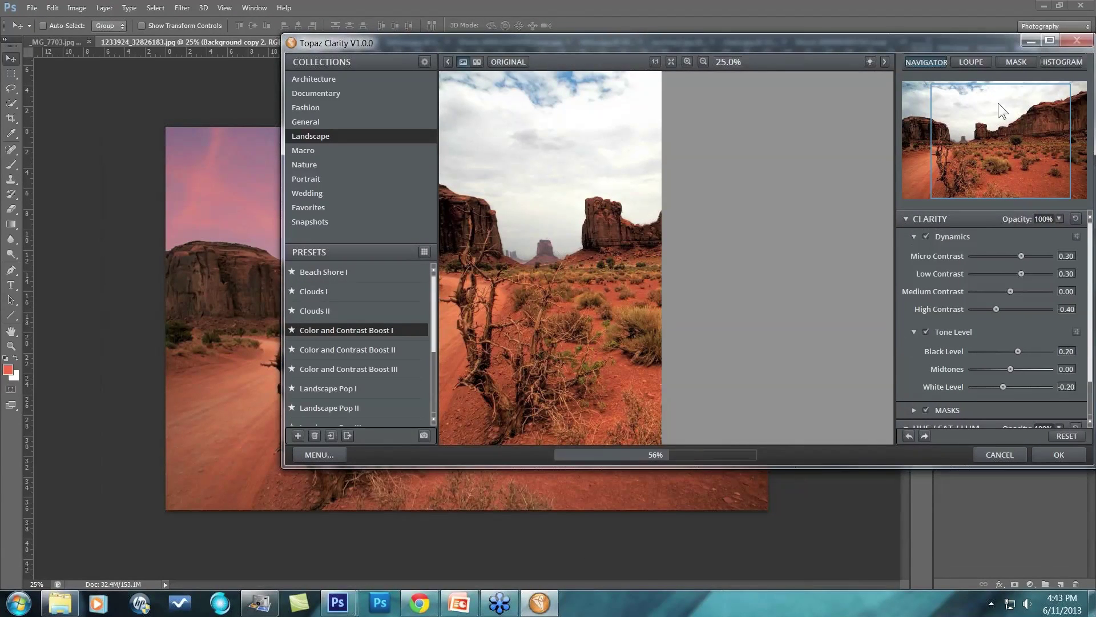
drag(1001, 166, 987, 164)
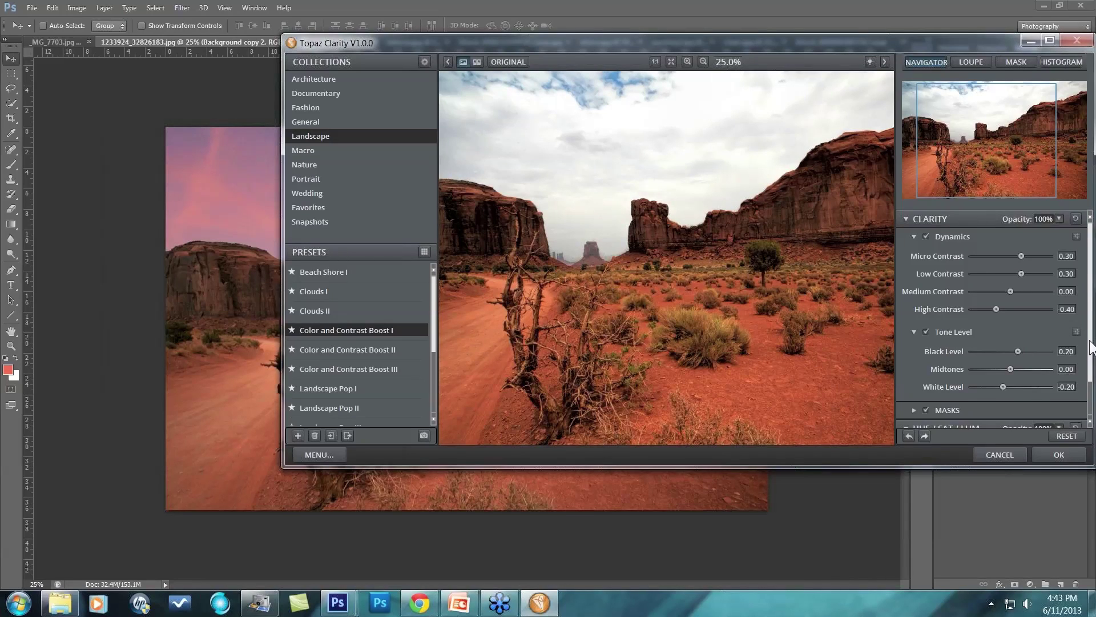
Expand the HSL filter settings and lower the Red hue slightly.
scroll(1089, 354, down, 2)
click(914, 401)
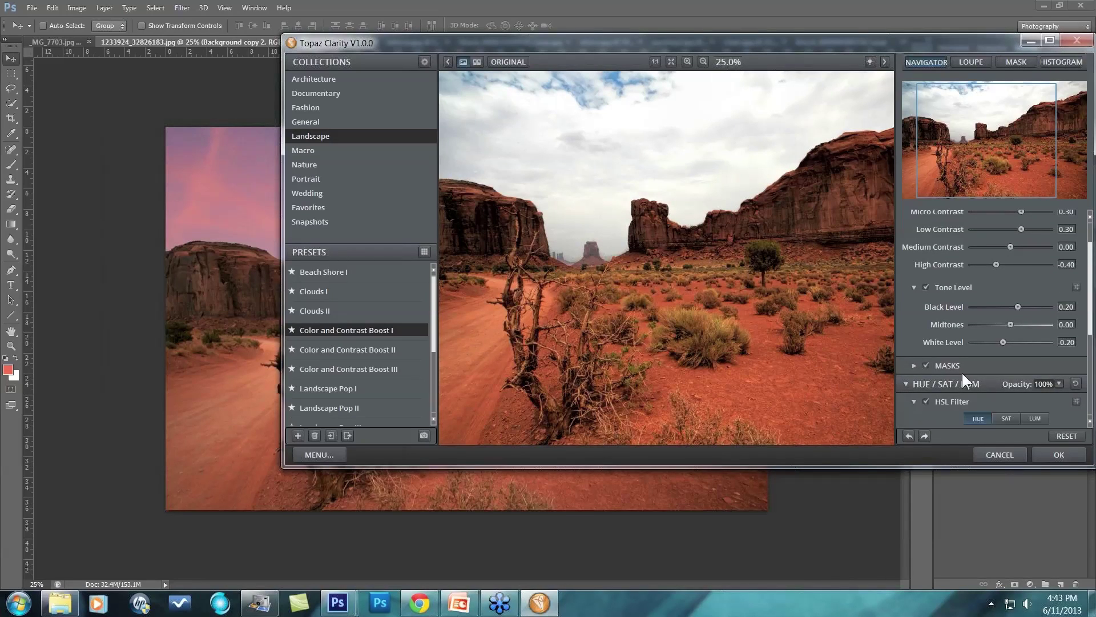
scroll(1088, 354, down, 5)
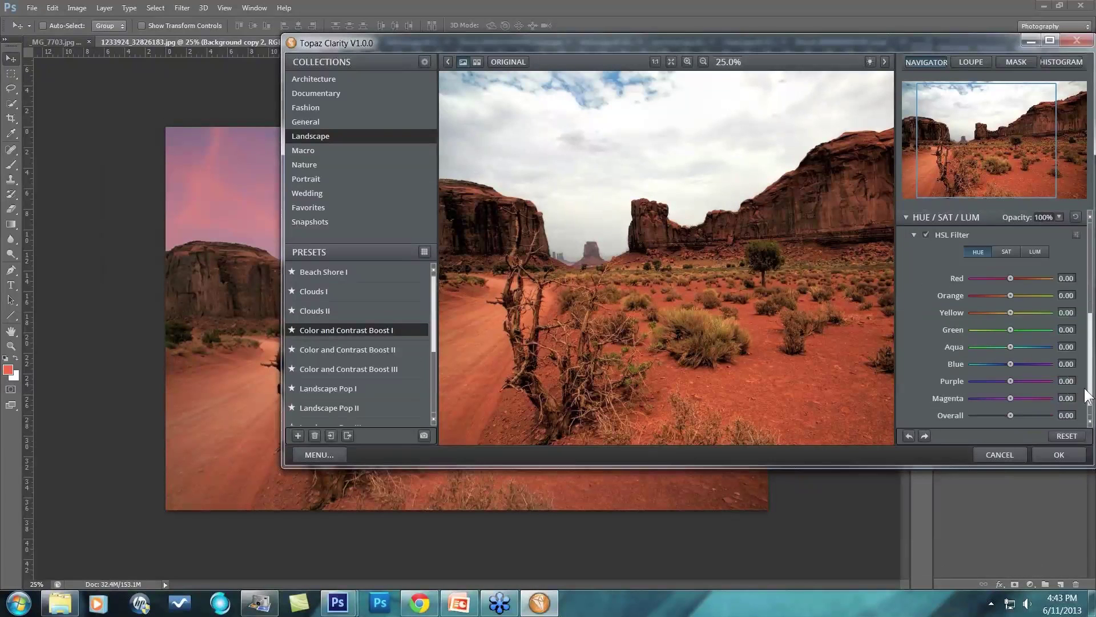
scroll(1082, 388, up, 1)
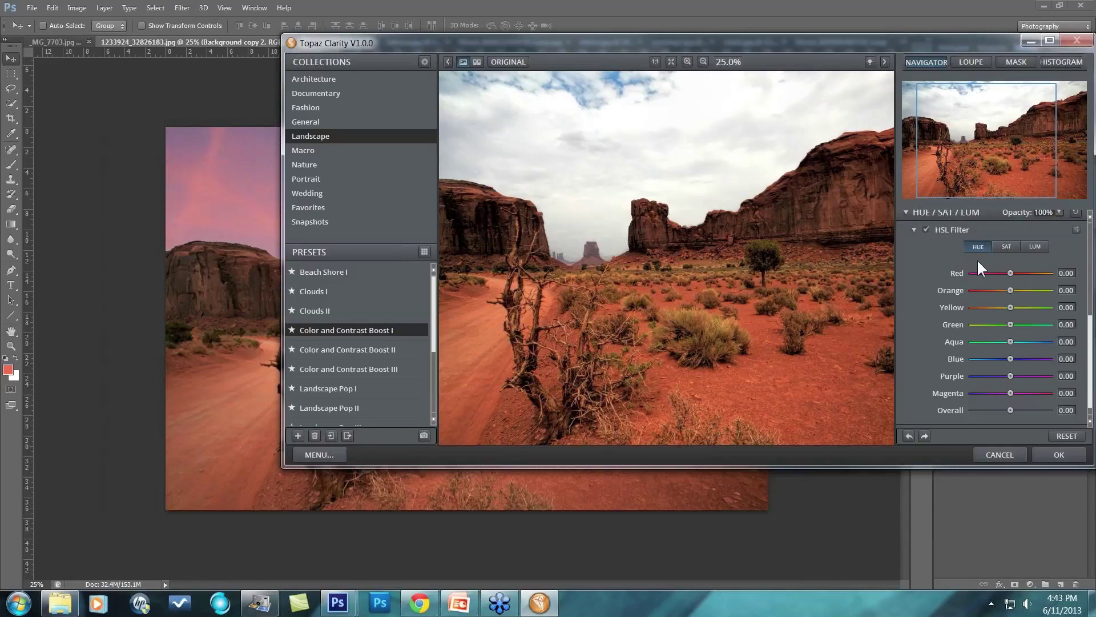
click(1009, 273)
drag(1003, 269, 1003, 269)
drag(1005, 271, 1003, 271)
Reduce the Red saturation in the HSL filter and set the Overall luminance to -0.12.
click(1003, 244)
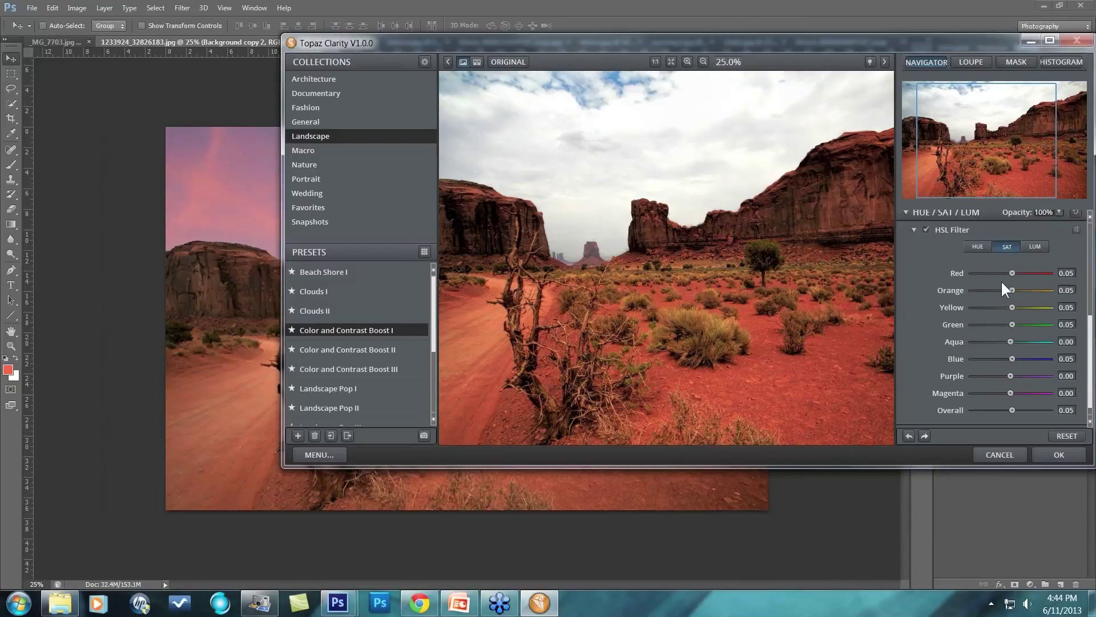
drag(1010, 271, 1002, 271)
drag(1002, 270, 1007, 272)
click(1035, 246)
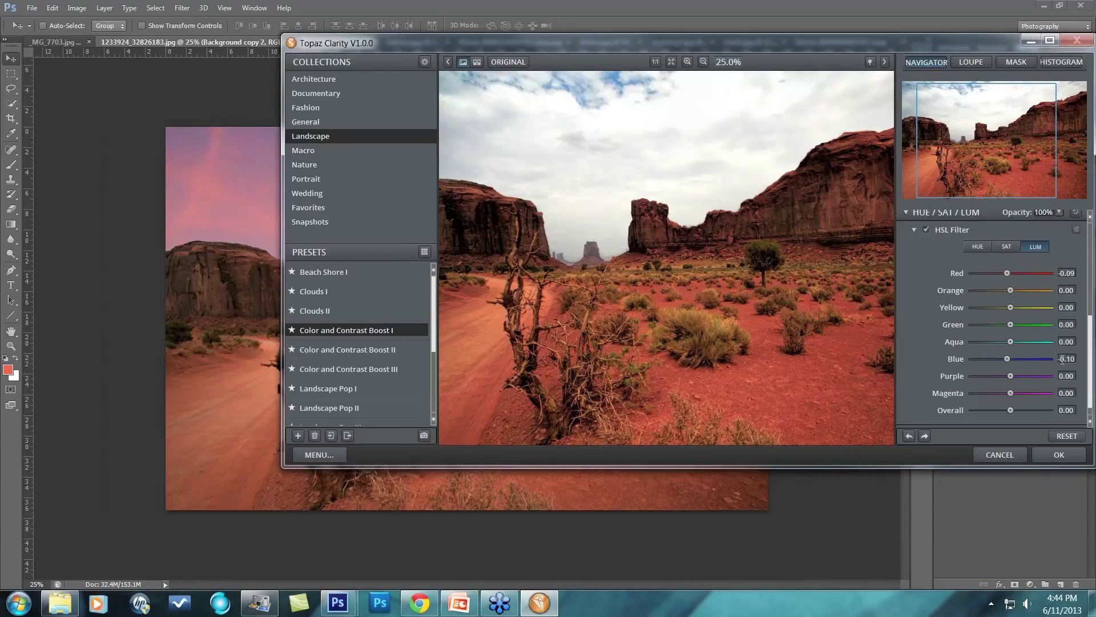
scroll(1068, 357, down, 1)
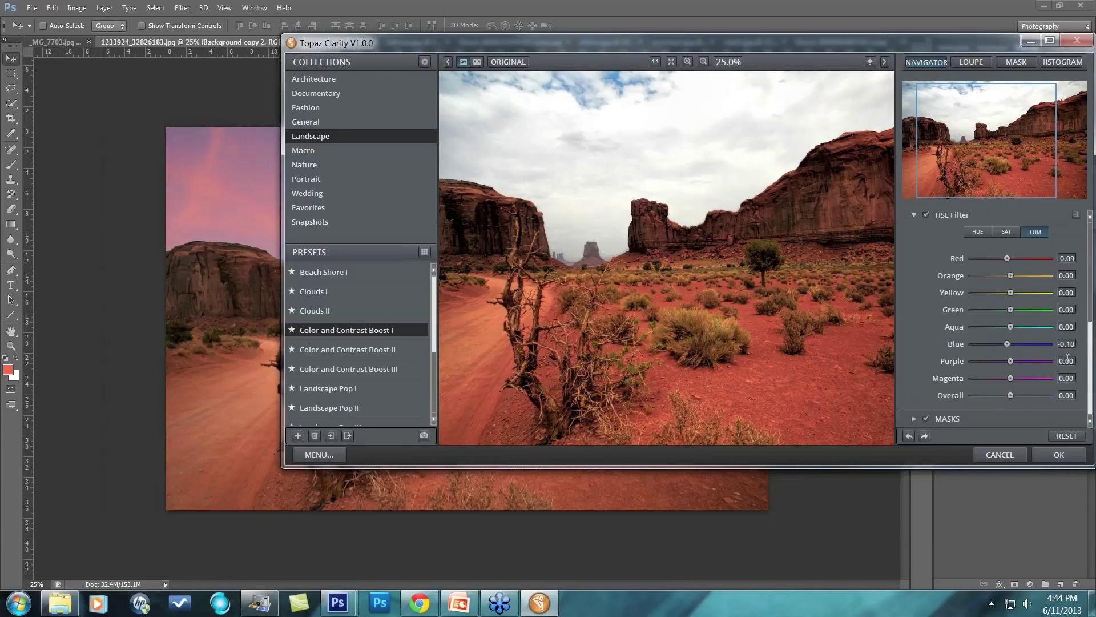
drag(1011, 395, 1006, 394)
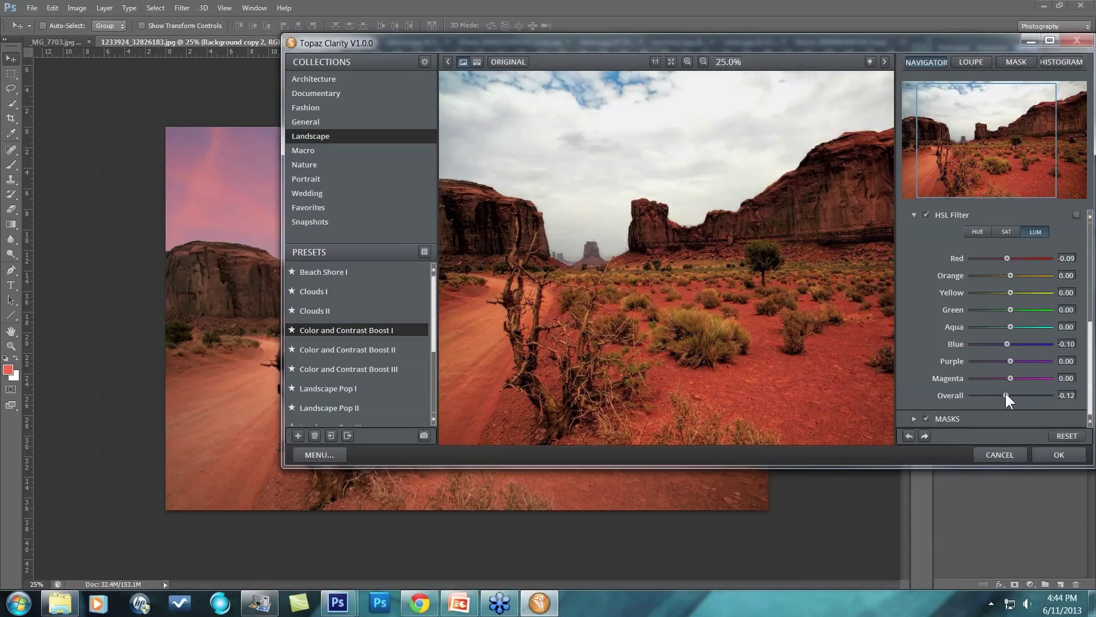
Set the Red hue to -0.23 and the Red saturation to -0.48, and apply the Clarity filter.
click(978, 232)
drag(1010, 258, 997, 257)
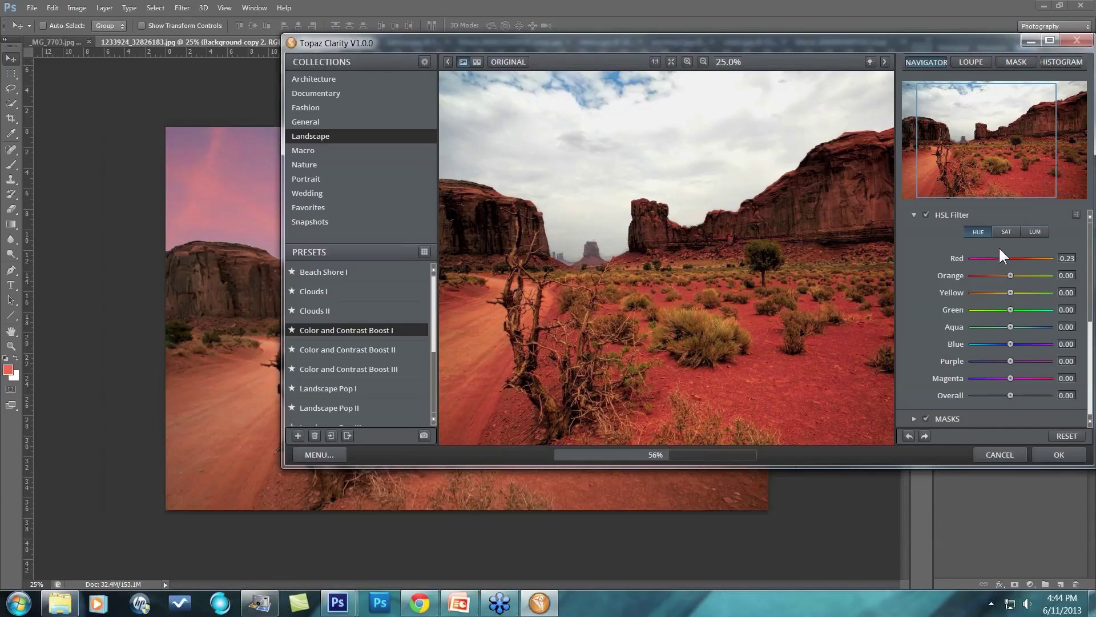
click(1006, 232)
drag(995, 256, 989, 255)
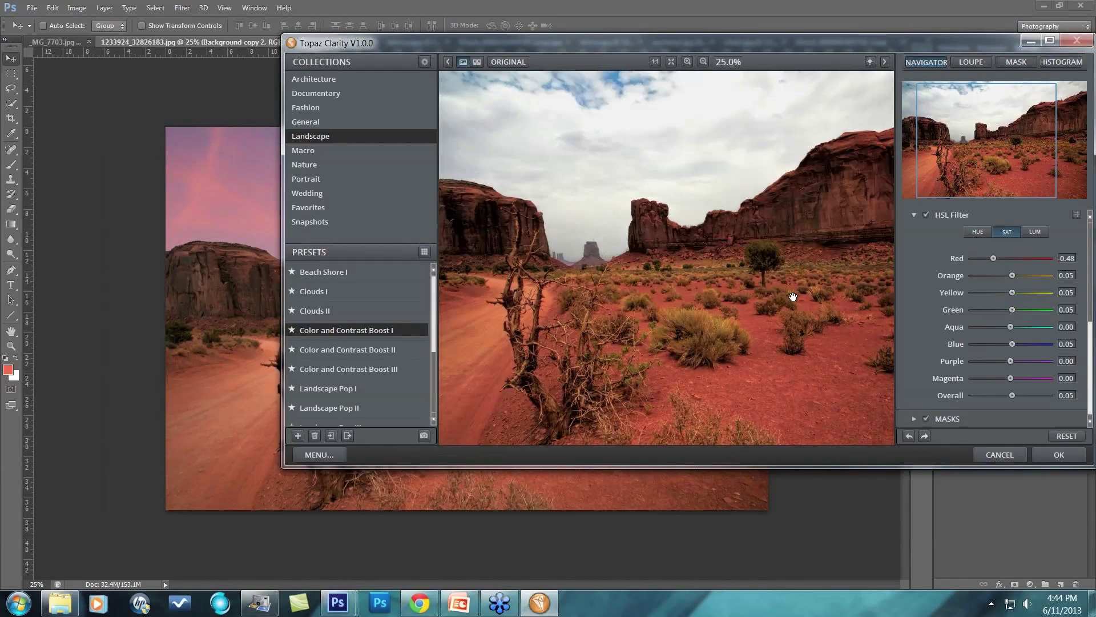
click(1060, 454)
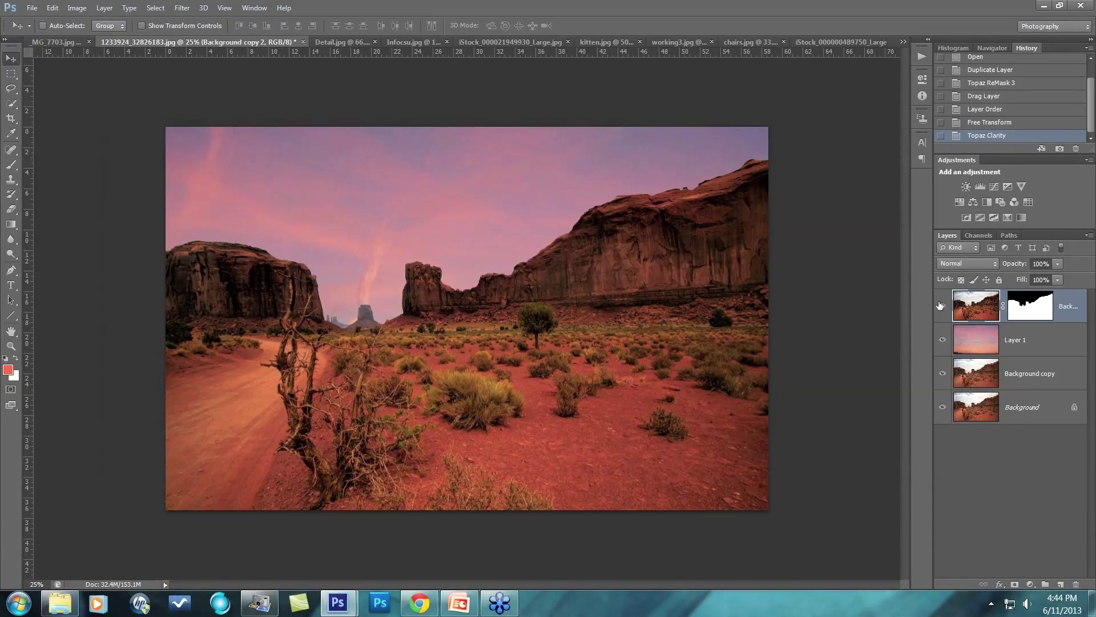
With the sunset layer hidden, toggle the Clarity-enhanced layer to compare before and after, and show both layers again.
click(943, 340)
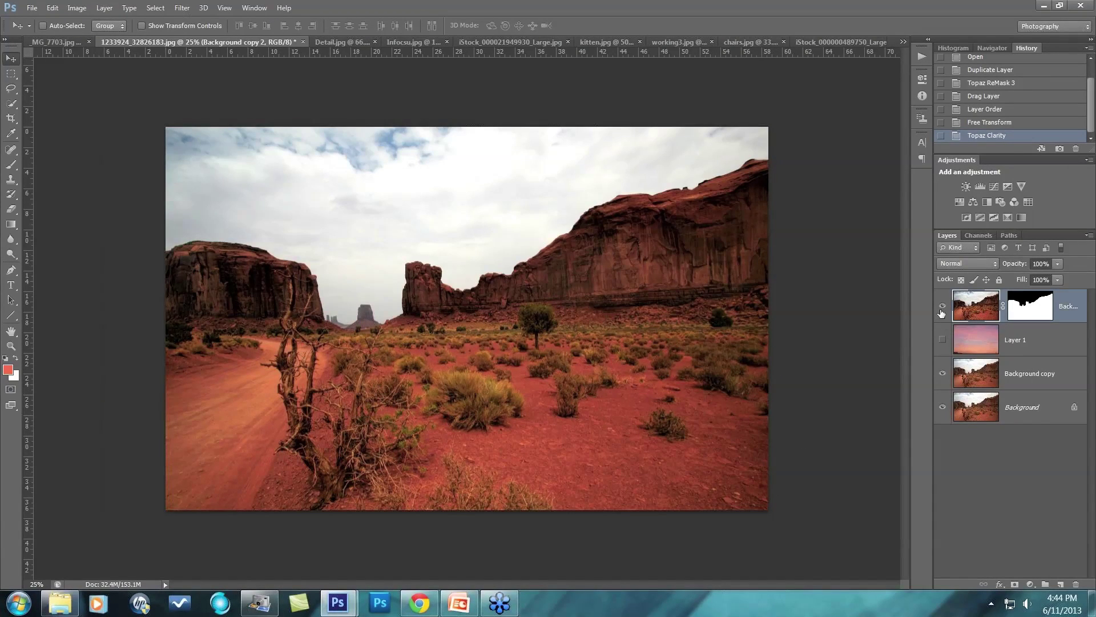
click(942, 306)
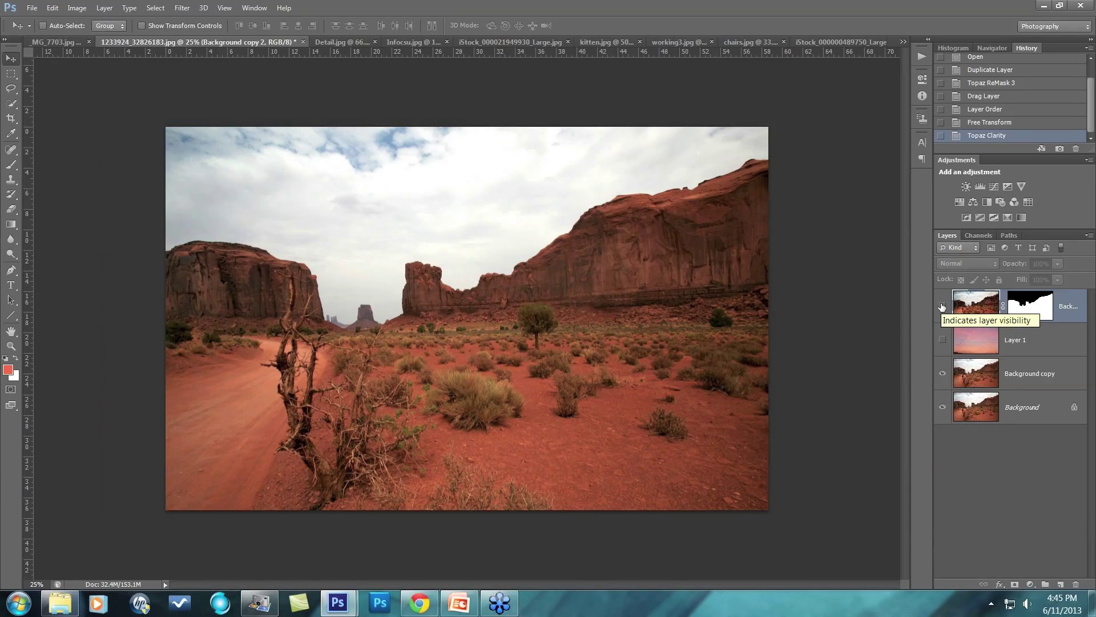
click(943, 307)
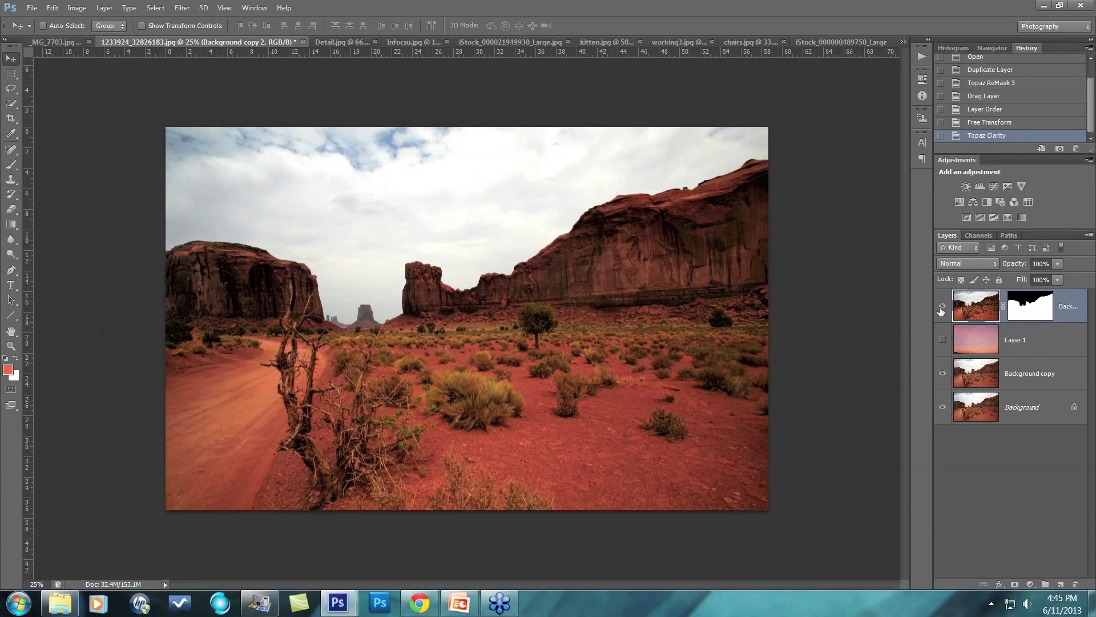
click(942, 339)
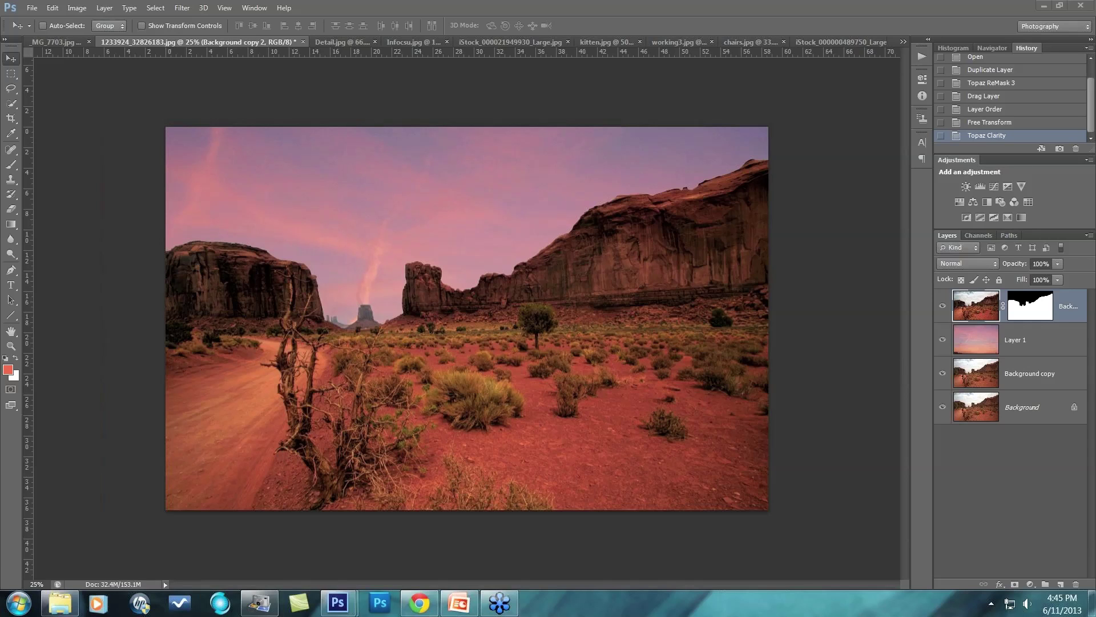
Review the workflow2 diagram in HP Photo Viewer and return to the fence photo MG_7703.jpg in Photoshop.
click(261, 605)
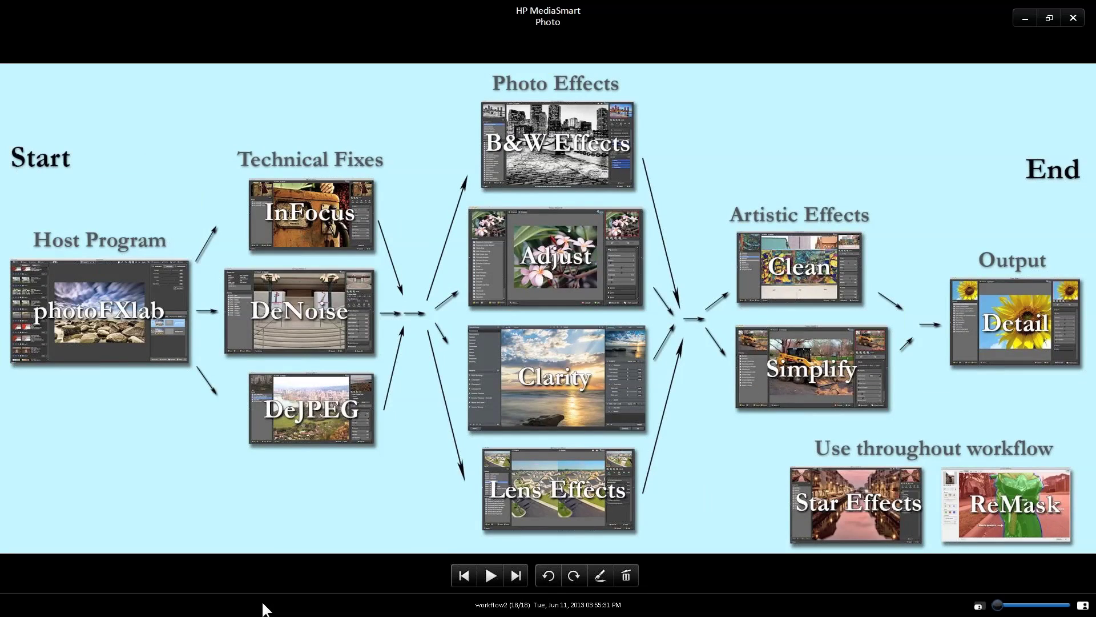
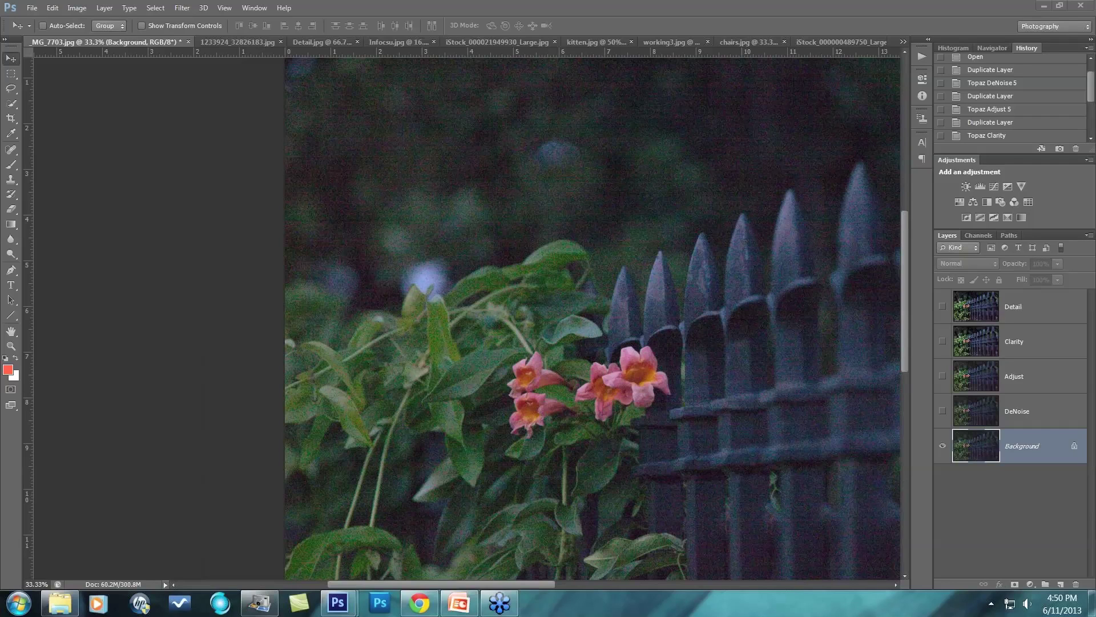
mouse_move(260, 604)
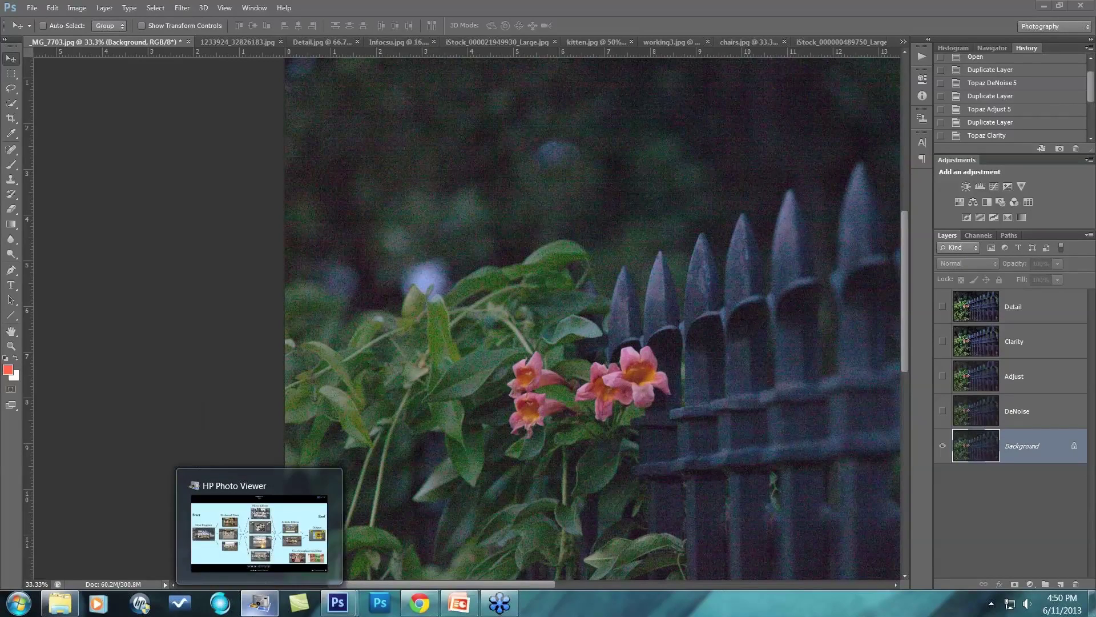
click(259, 533)
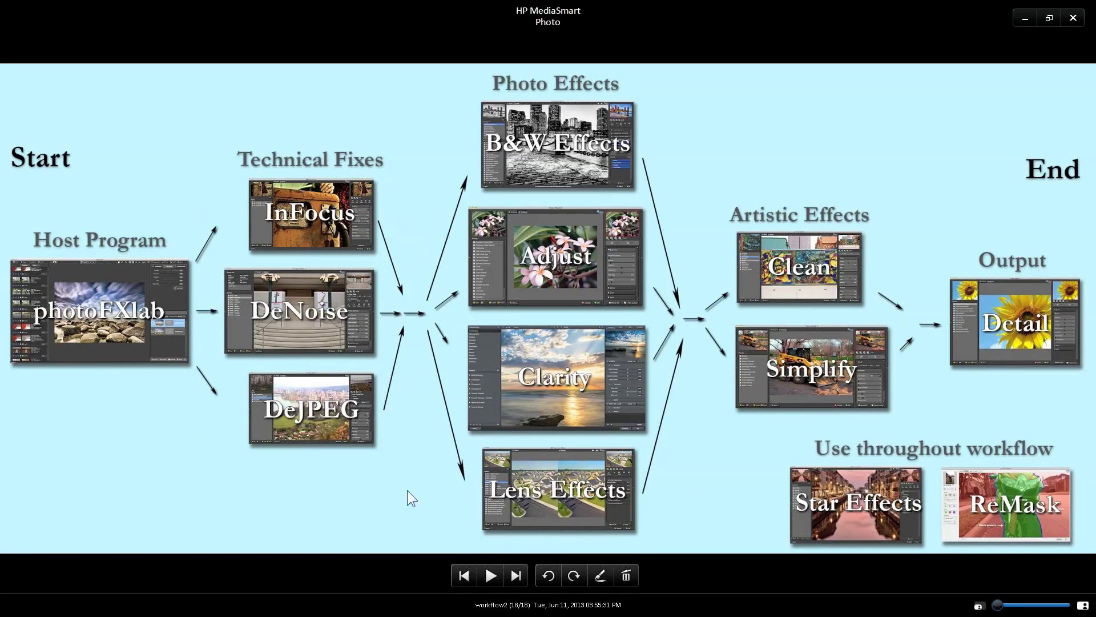
click(1026, 18)
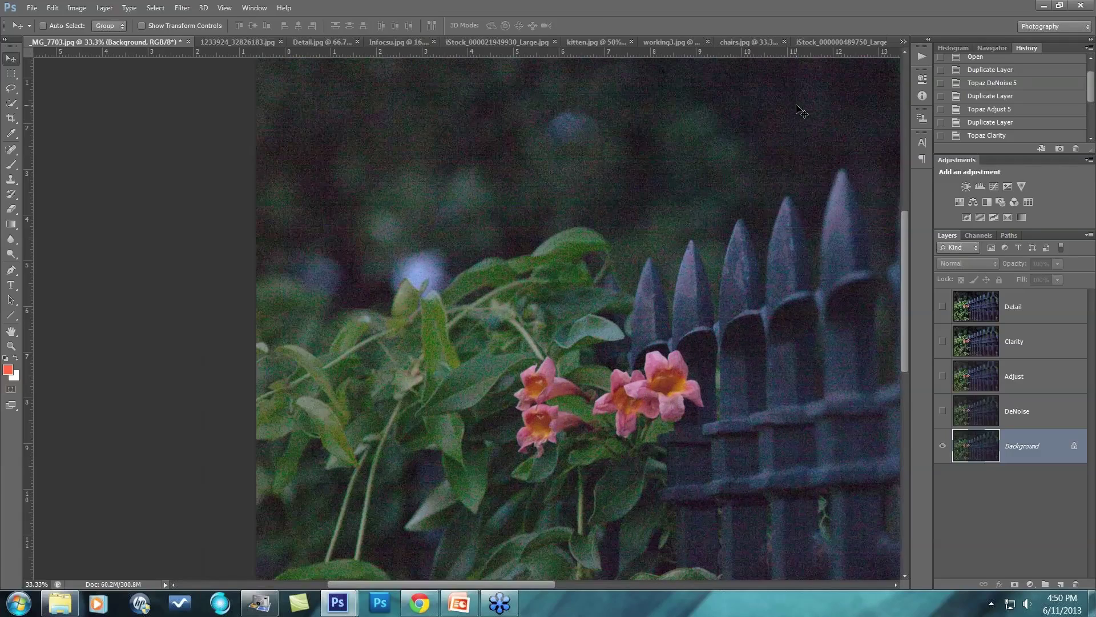
Zoom the fence photo to 100% to inspect the noise in the Background layer, and return to 33.3%.
key(ctrl+plus)
key(ctrl+plus)
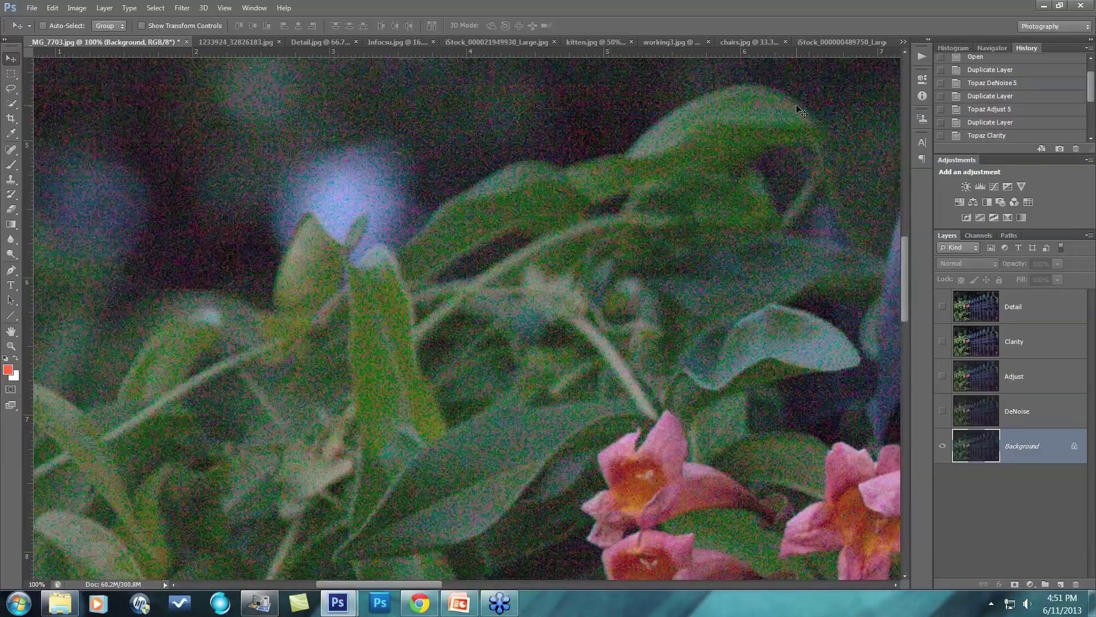
key(ctrl+minus)
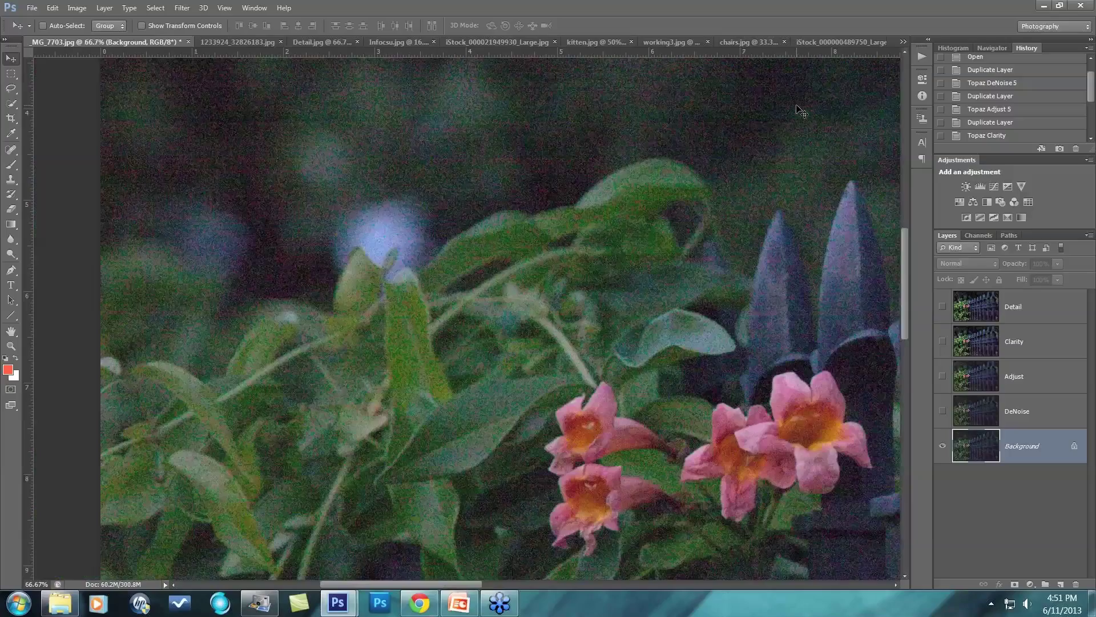
key(ctrl+minus)
key(ctrl+minus)
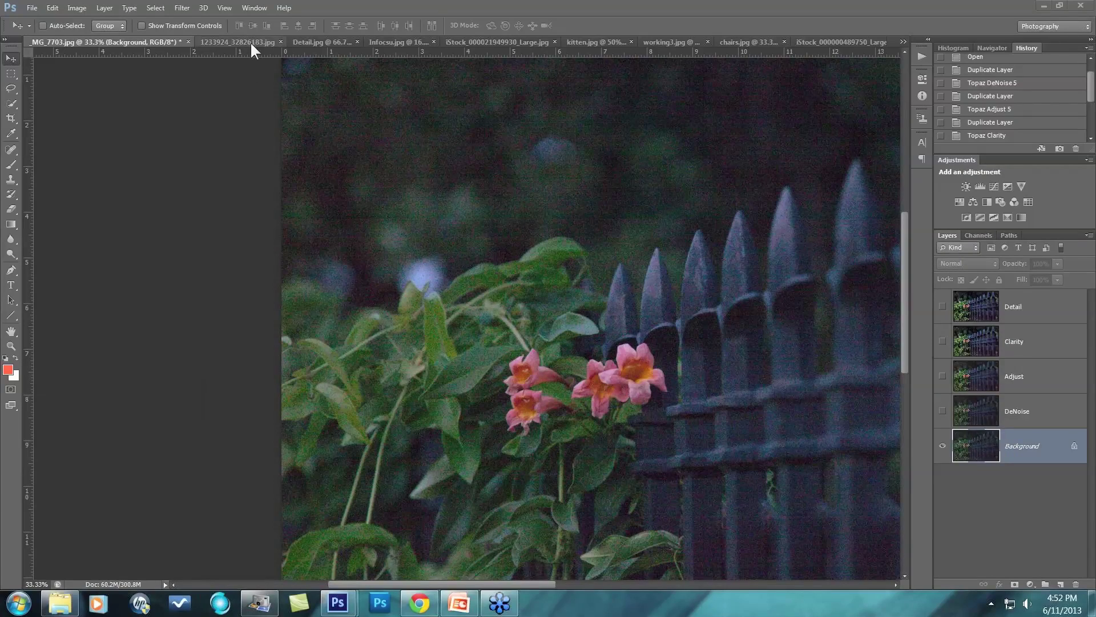
Look up the camera exposure and ISO settings in the file information of the fence photo, and close it without changes.
click(175, 8)
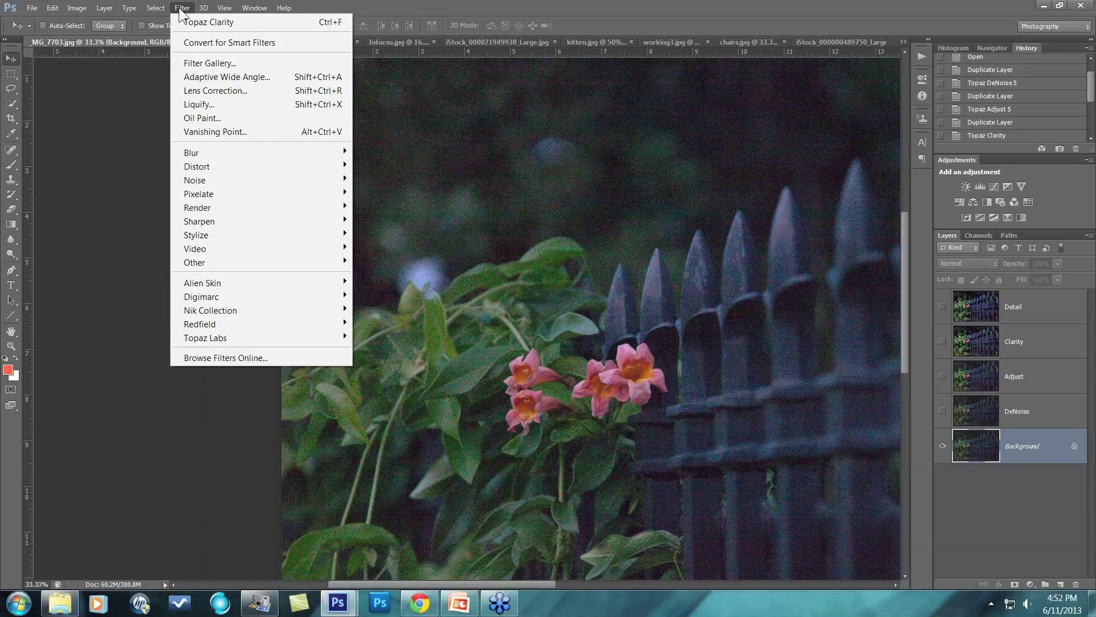
mouse_move(38, 6)
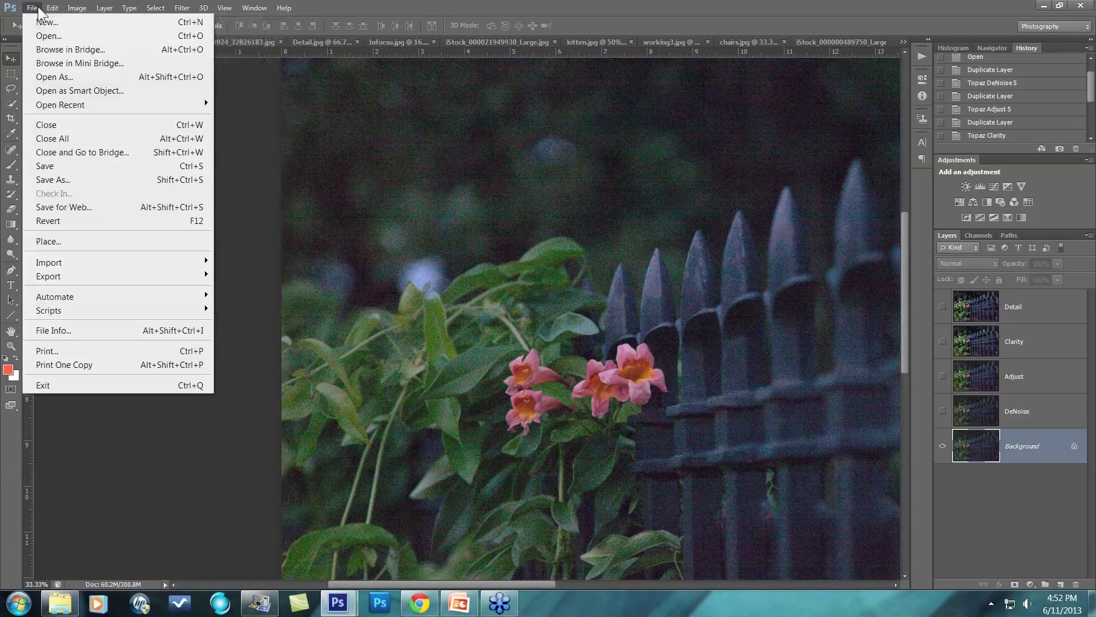
click(46, 326)
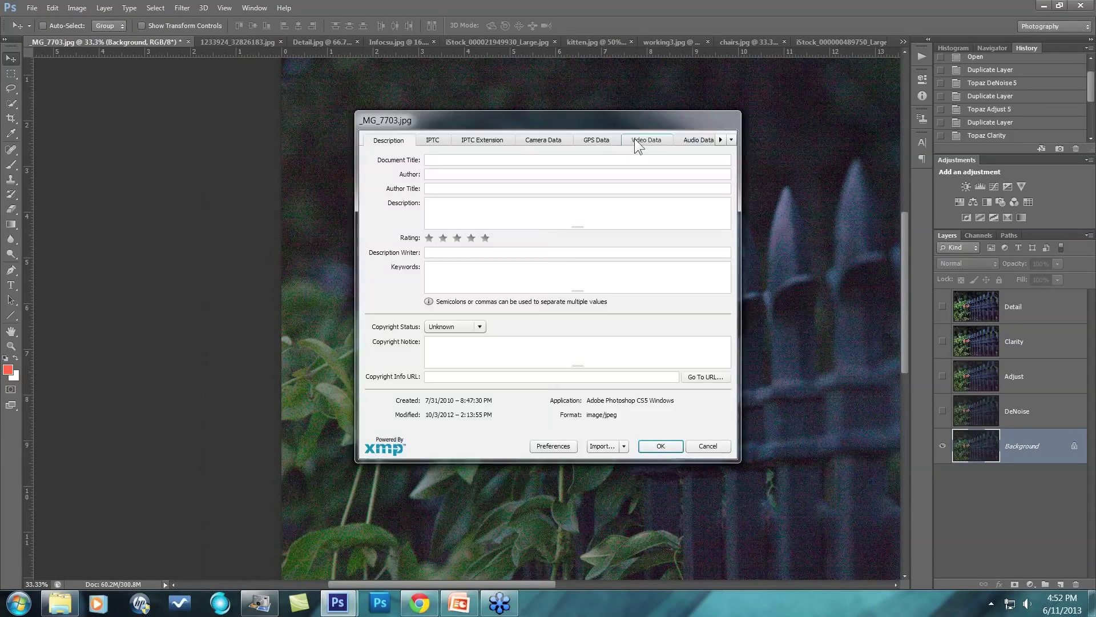
click(547, 141)
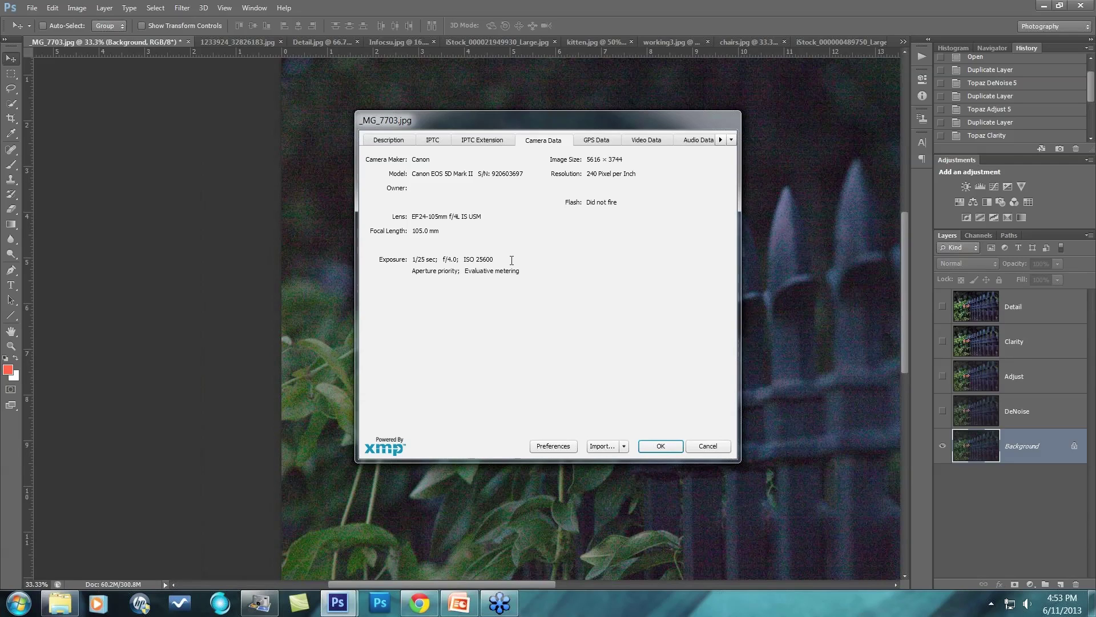
click(703, 447)
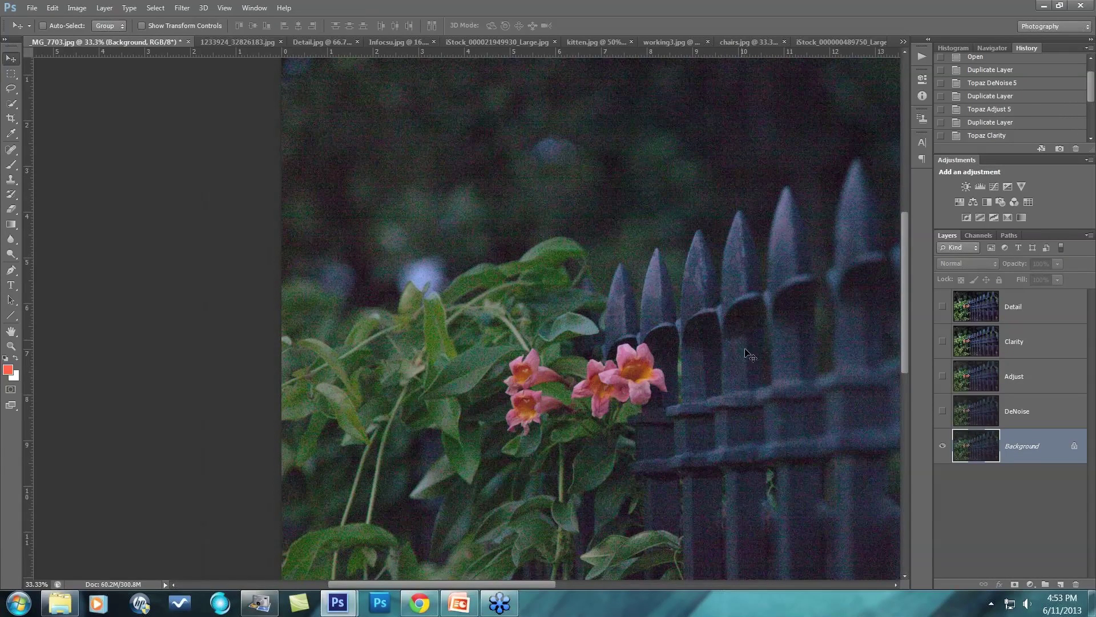
Look over the upper and right parts of the unprocessed fence photo, and switch to the workflow2 diagram in HP MediaSmart Photo.
scroll(754, 359, up, 2)
scroll(768, 409, up, 1)
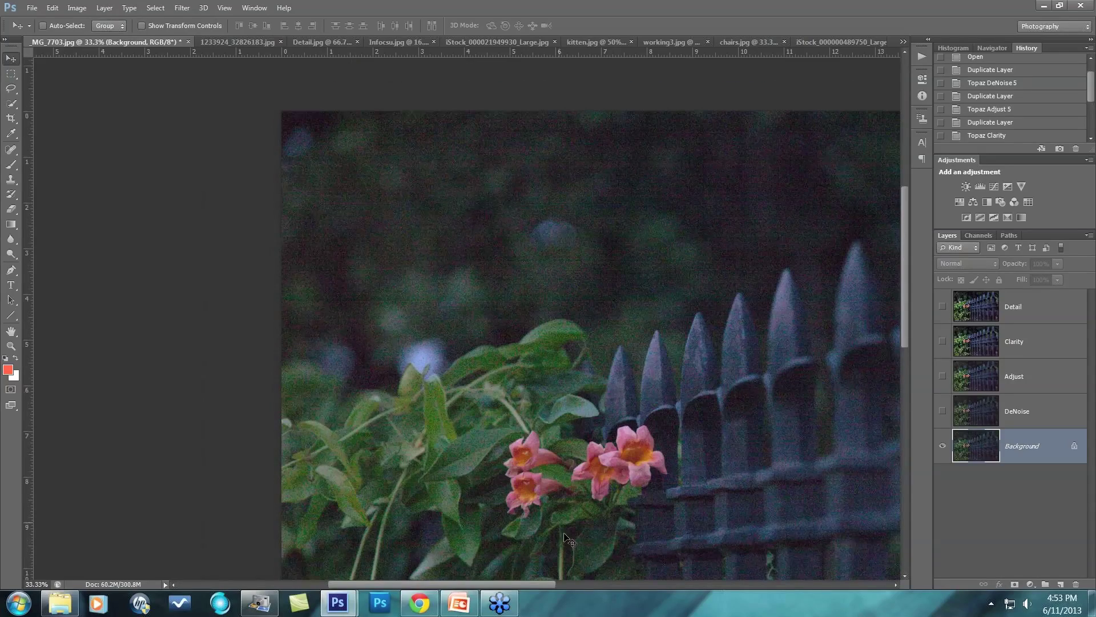
drag(532, 580, 604, 574)
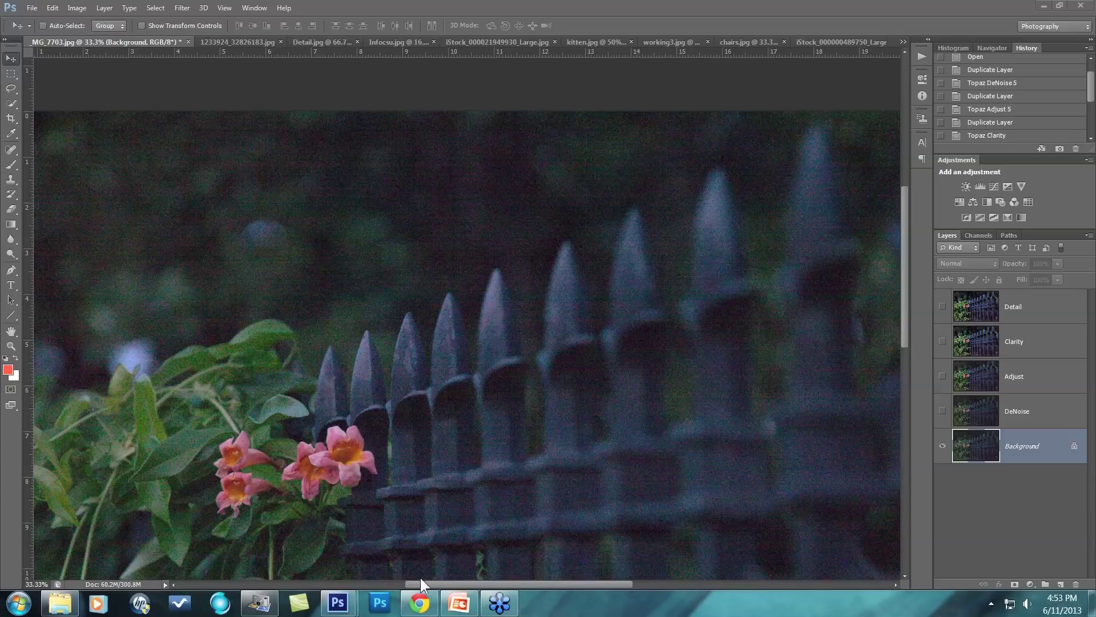
click(260, 603)
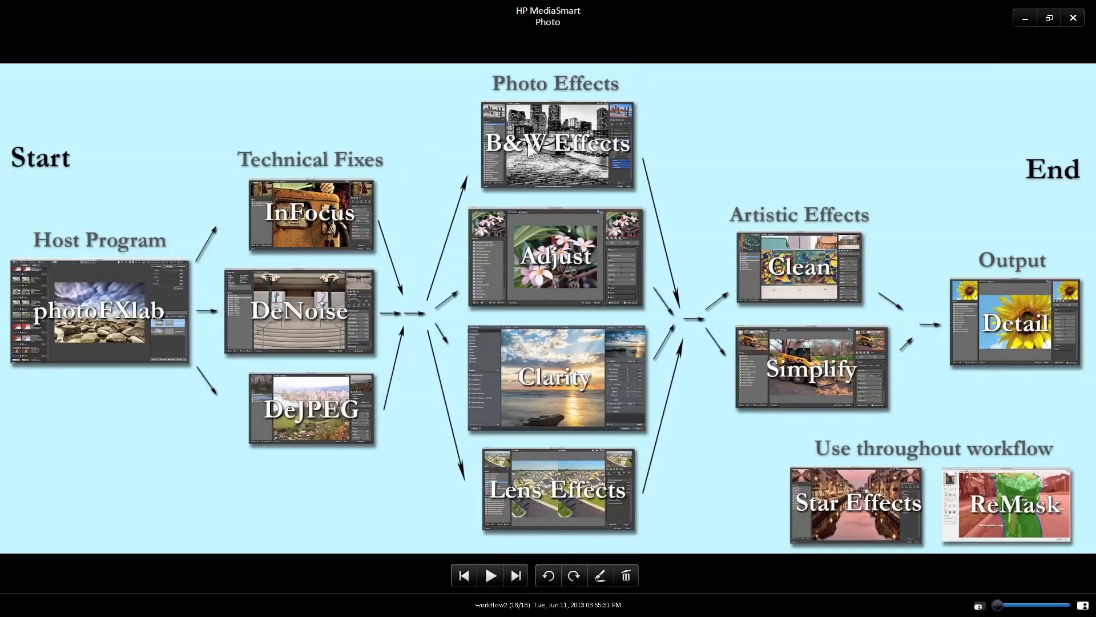
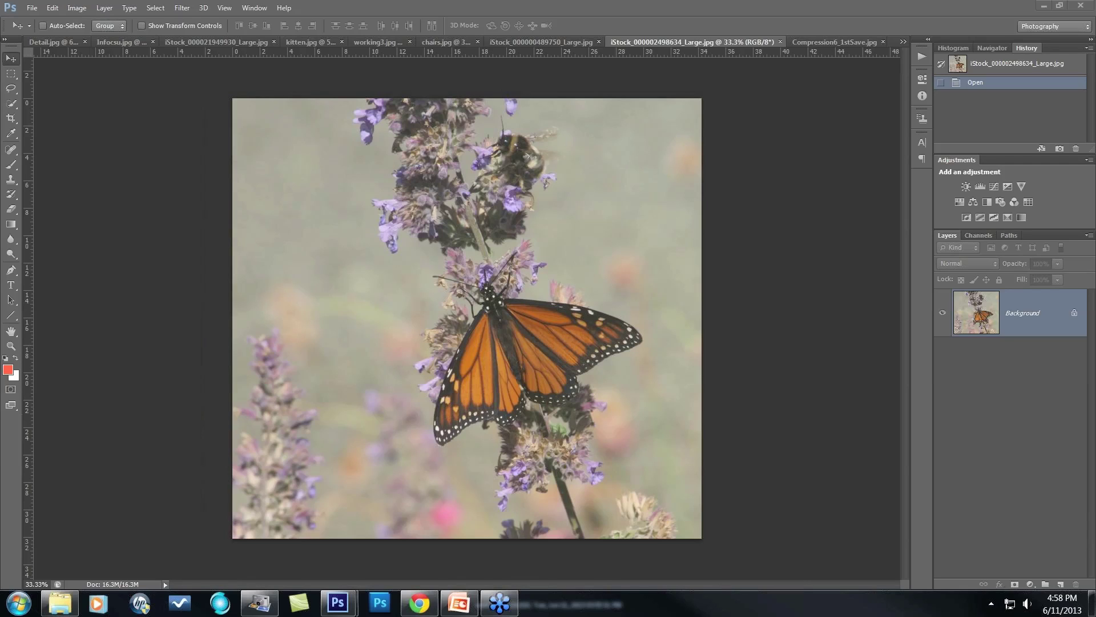
click(179, 6)
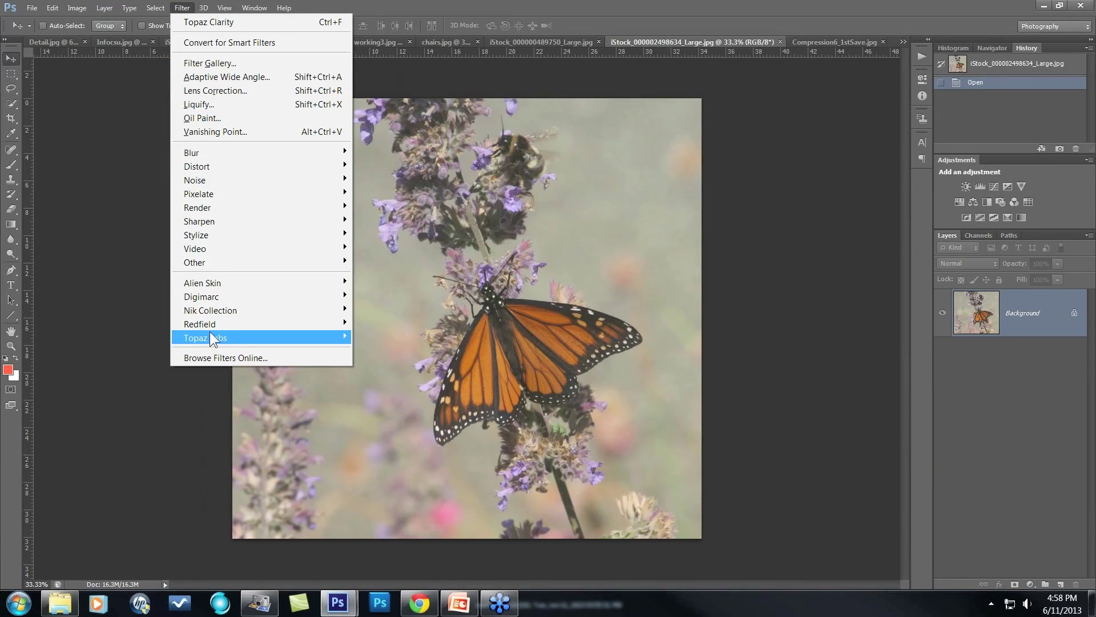
mouse_move(210, 331)
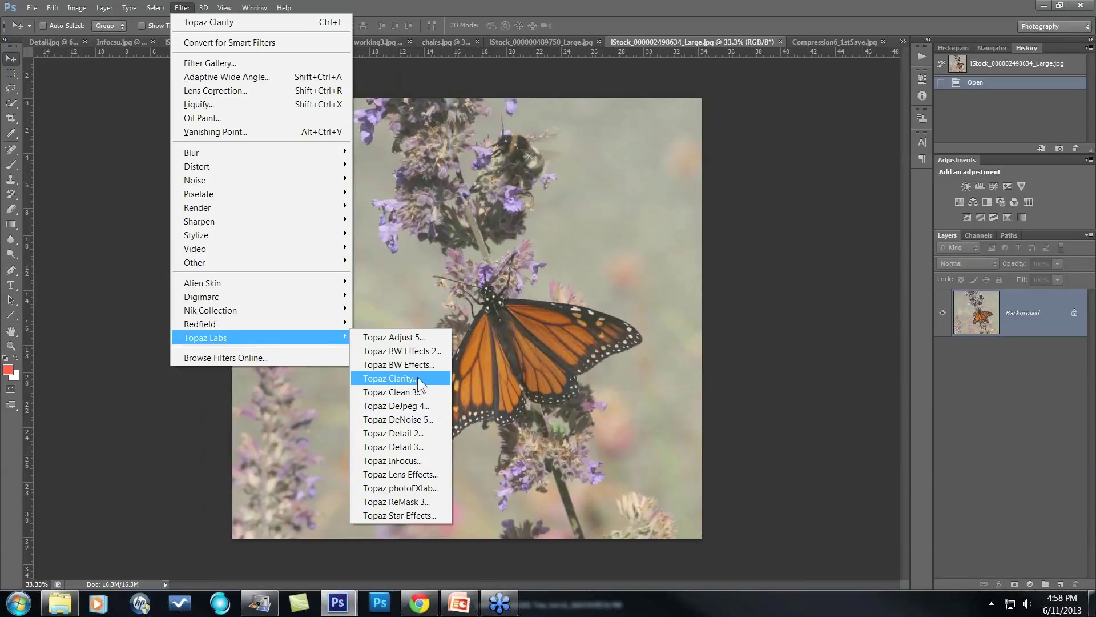
click(411, 431)
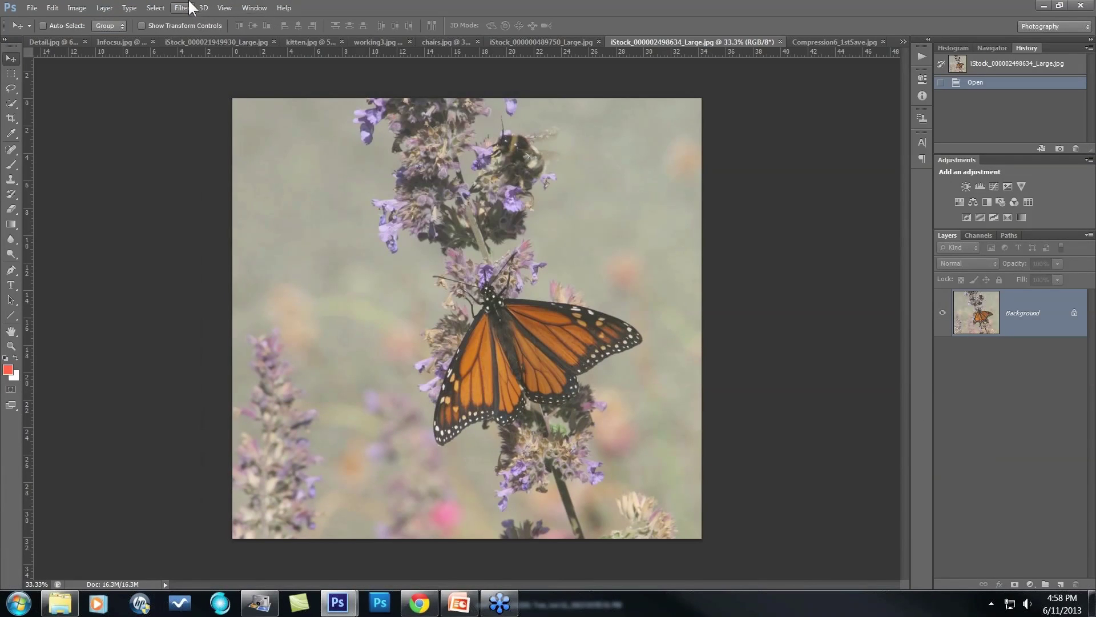
Open the butterfly photo in Topaz Detail 3 and reset all of the filter's settings.
click(186, 7)
mouse_move(198, 338)
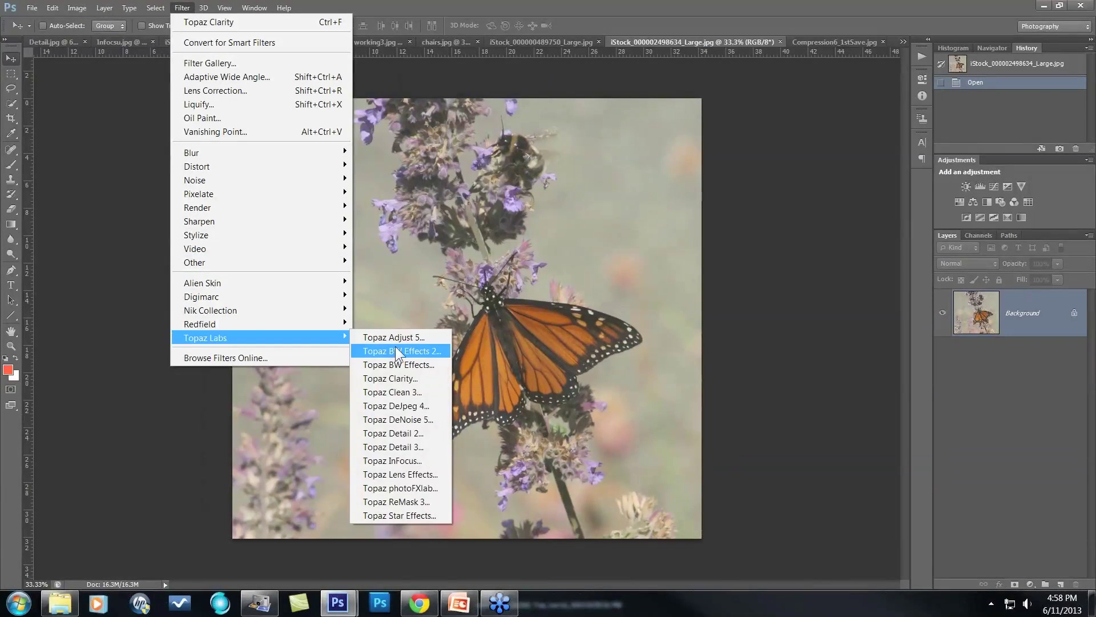
click(399, 446)
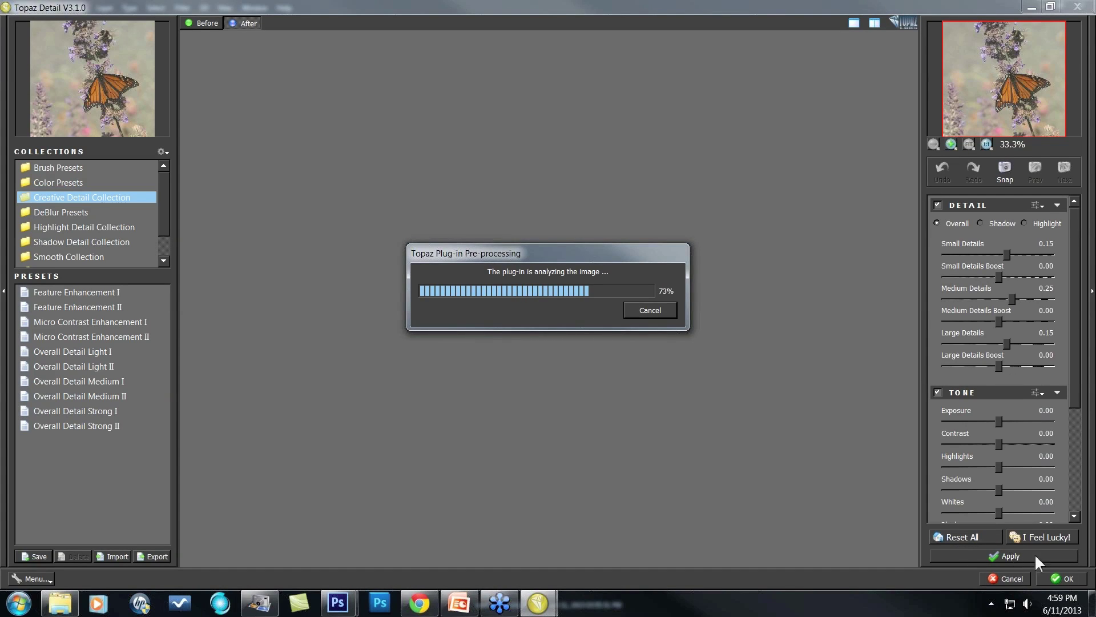
click(971, 533)
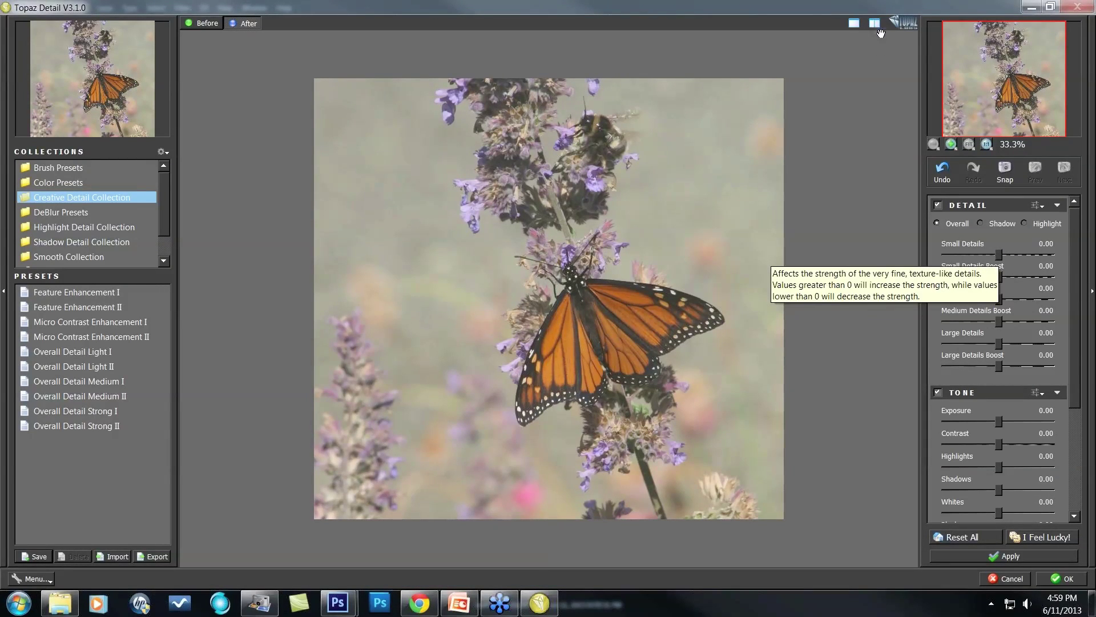
Try Small Details at 0.60, inspecting the butterfly and bee at 100%, and Medium Details at 0.52, resetting each after its trial.
click(951, 144)
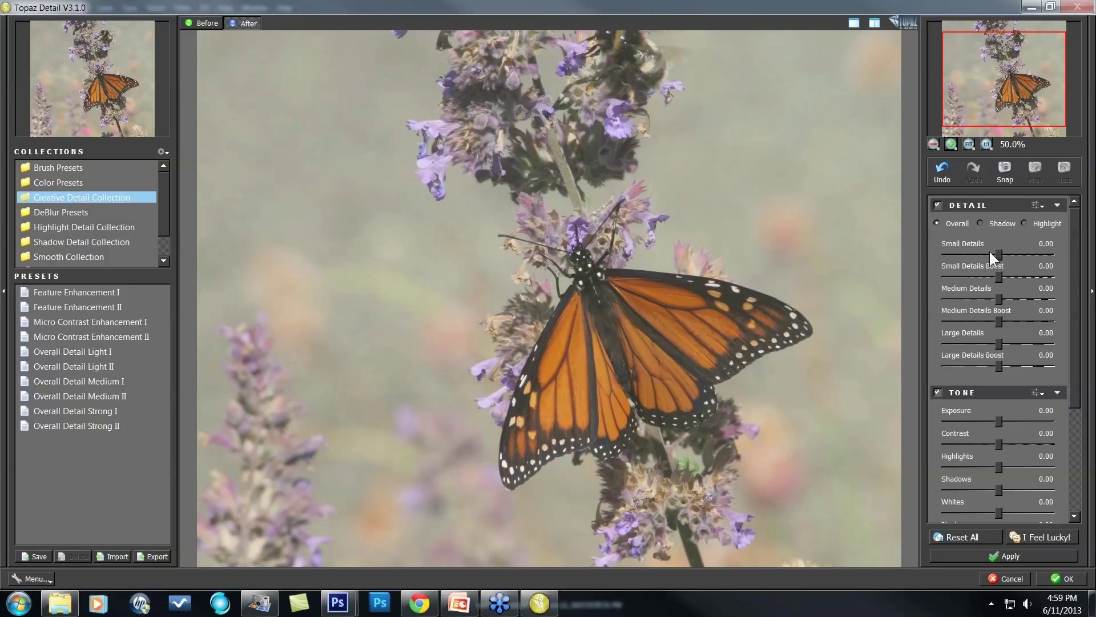
drag(999, 255, 1030, 252)
click(950, 144)
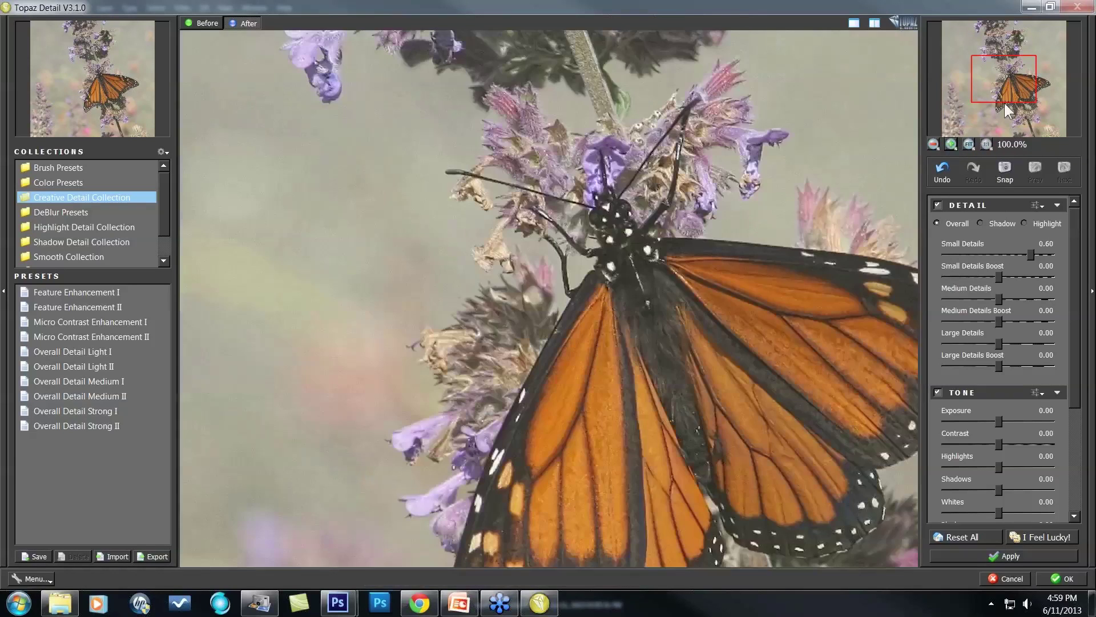
drag(1006, 84, 1003, 54)
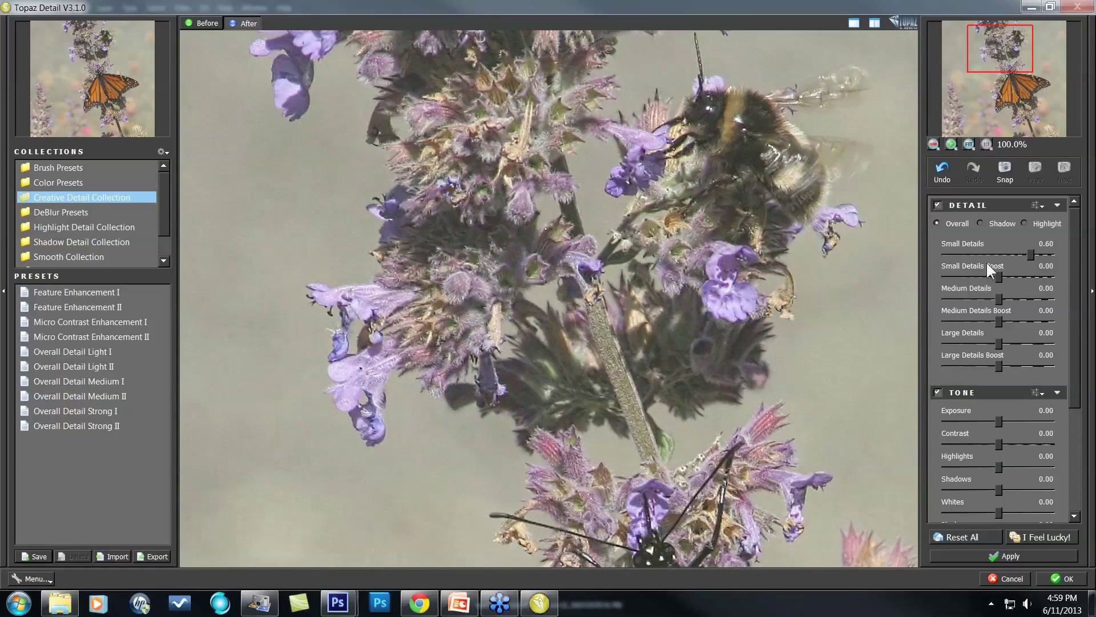
double_click(959, 240)
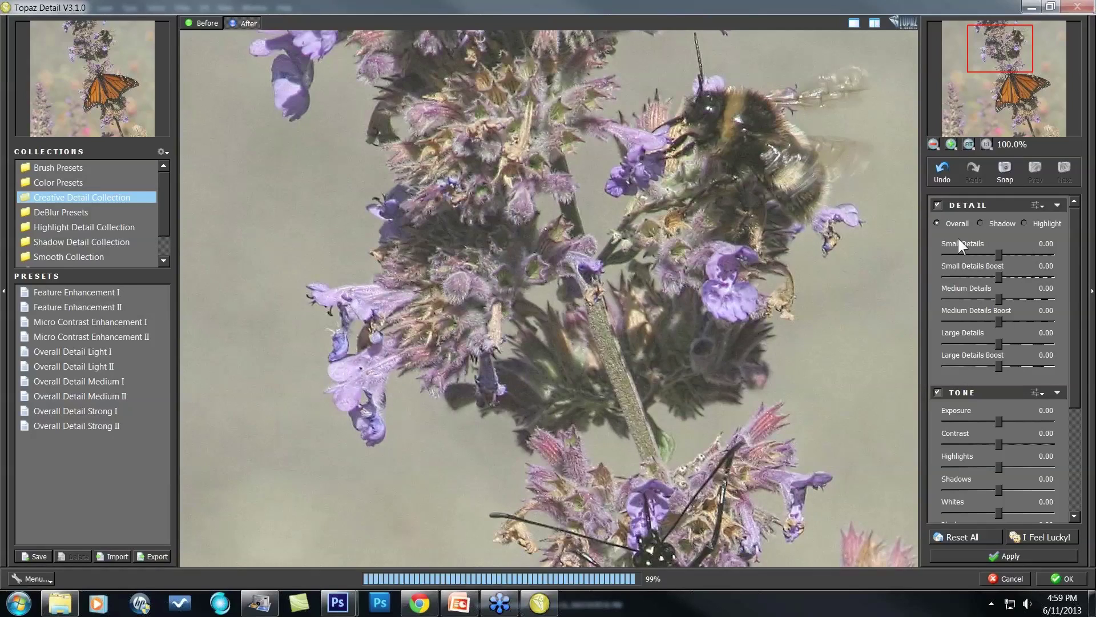
click(934, 144)
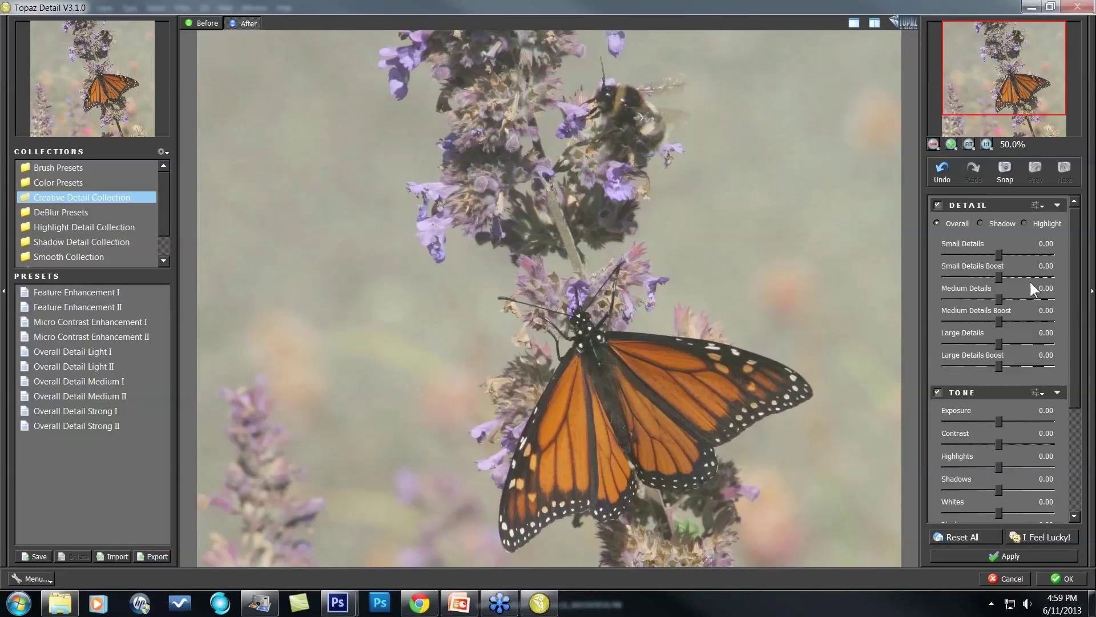
click(1026, 297)
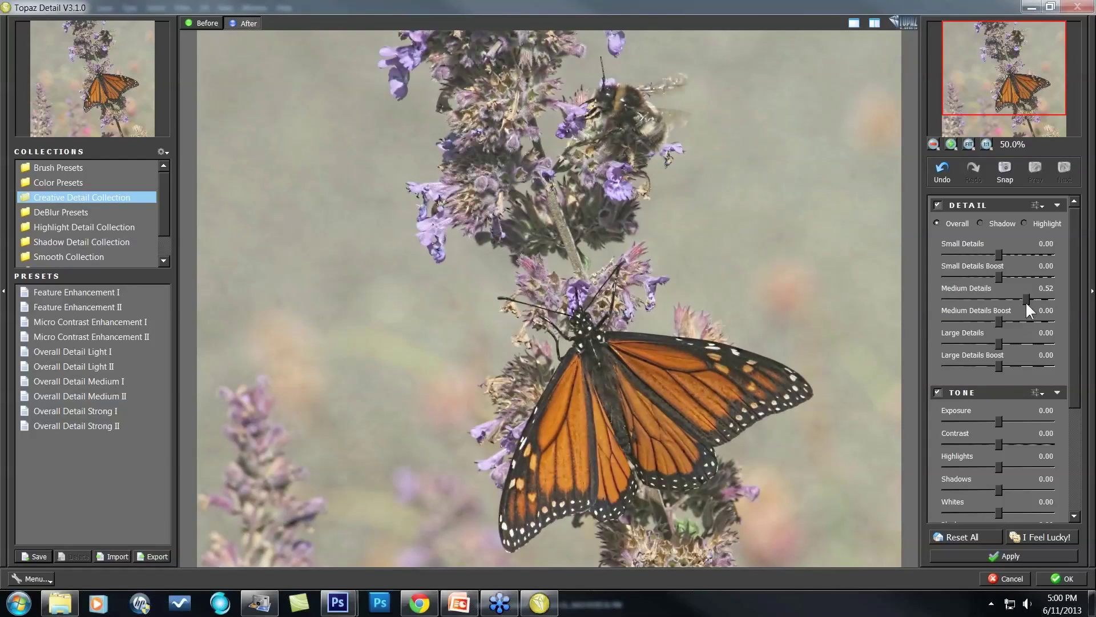
double_click(967, 287)
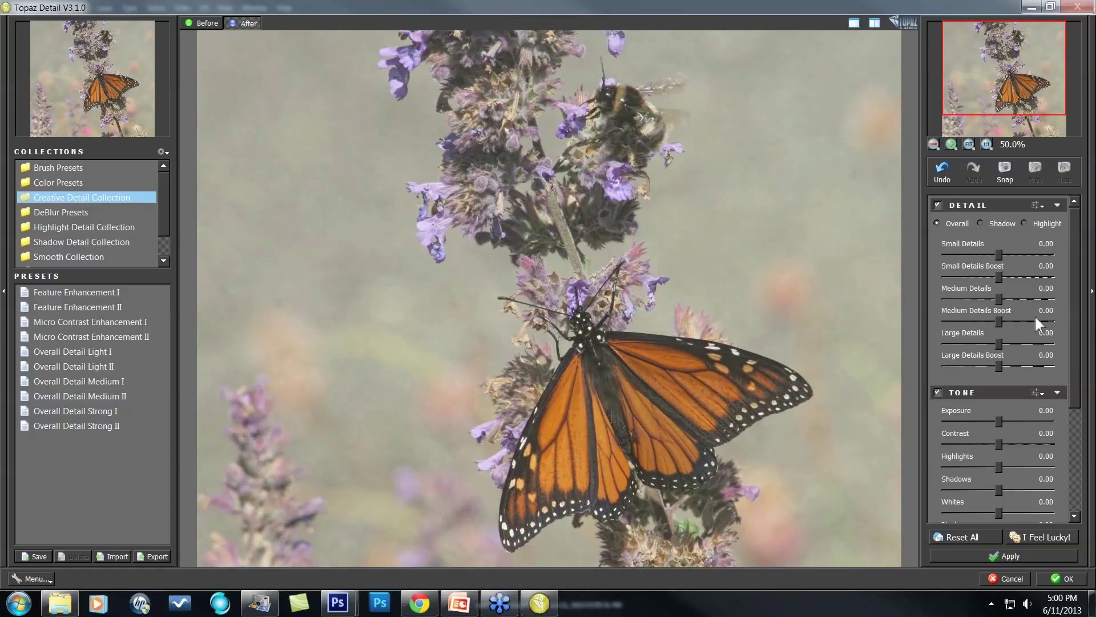
Try Large Details at 0.66 on the butterfly photo, compare it twice with the original, and reset it.
click(1033, 341)
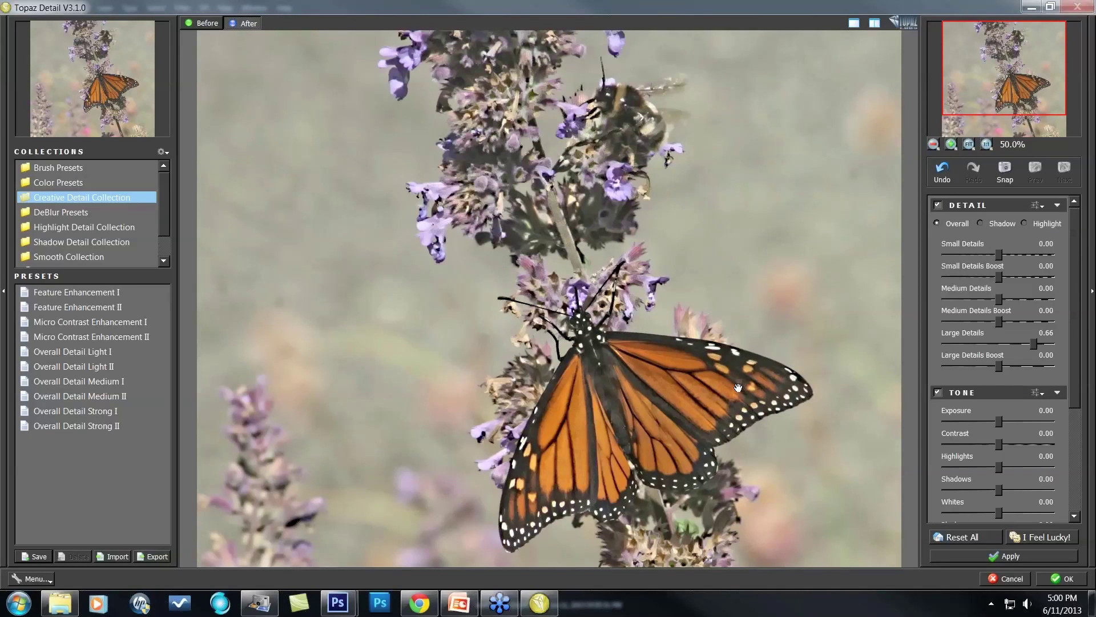
click(712, 384)
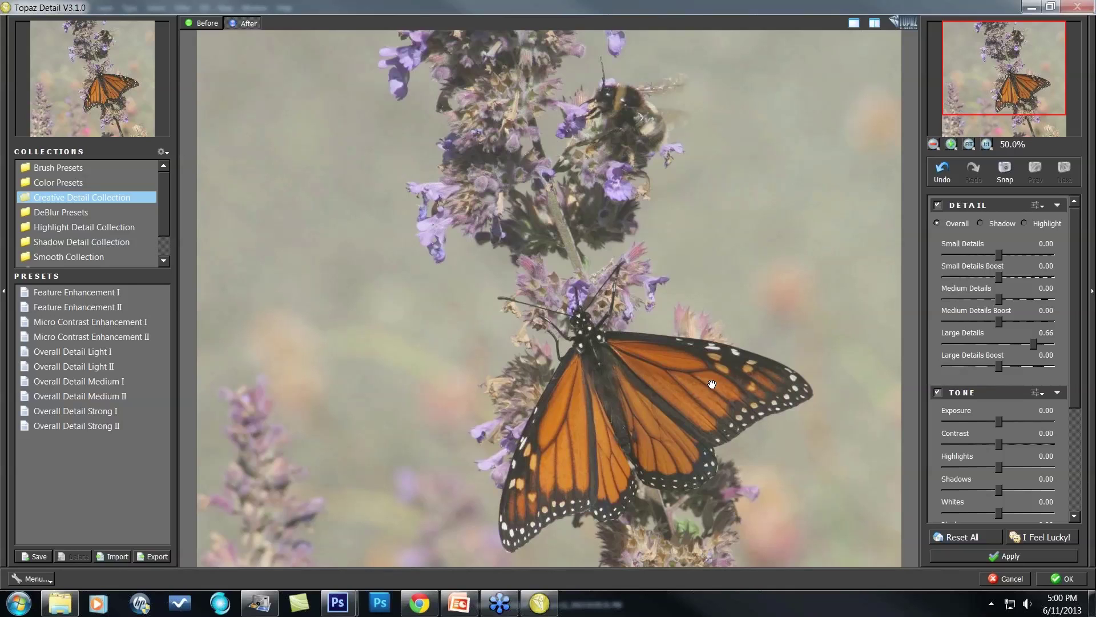
click(712, 384)
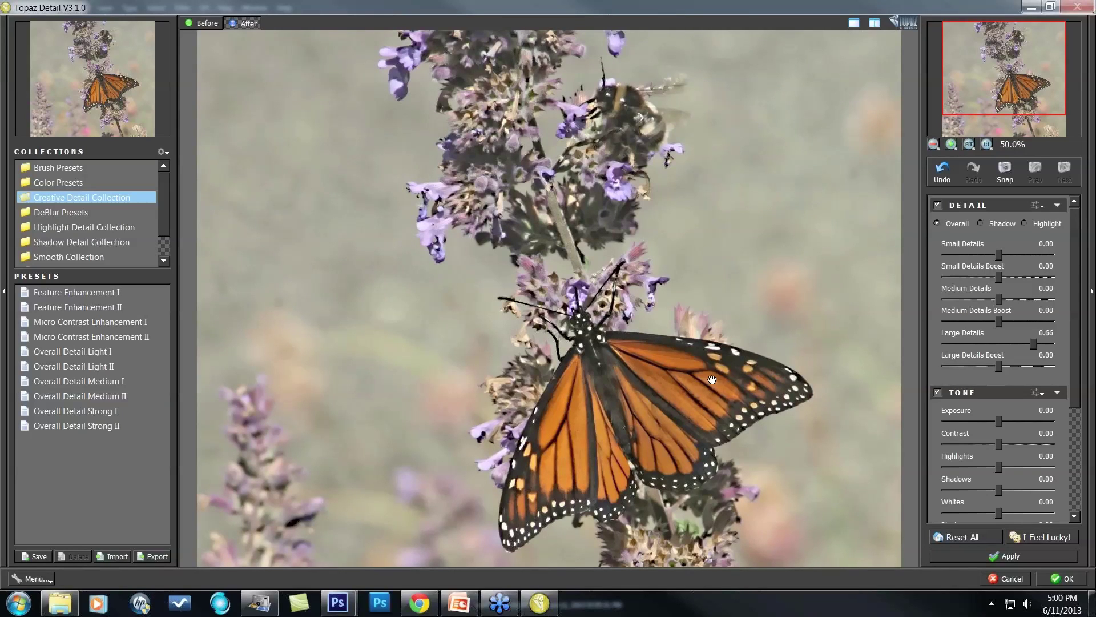
click(757, 338)
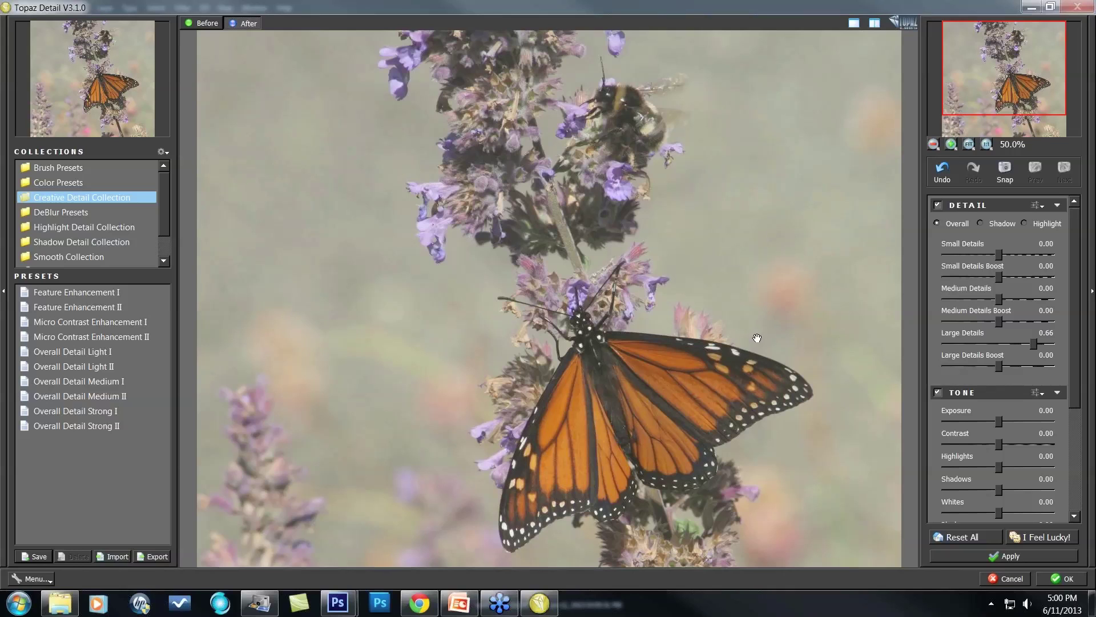
click(756, 338)
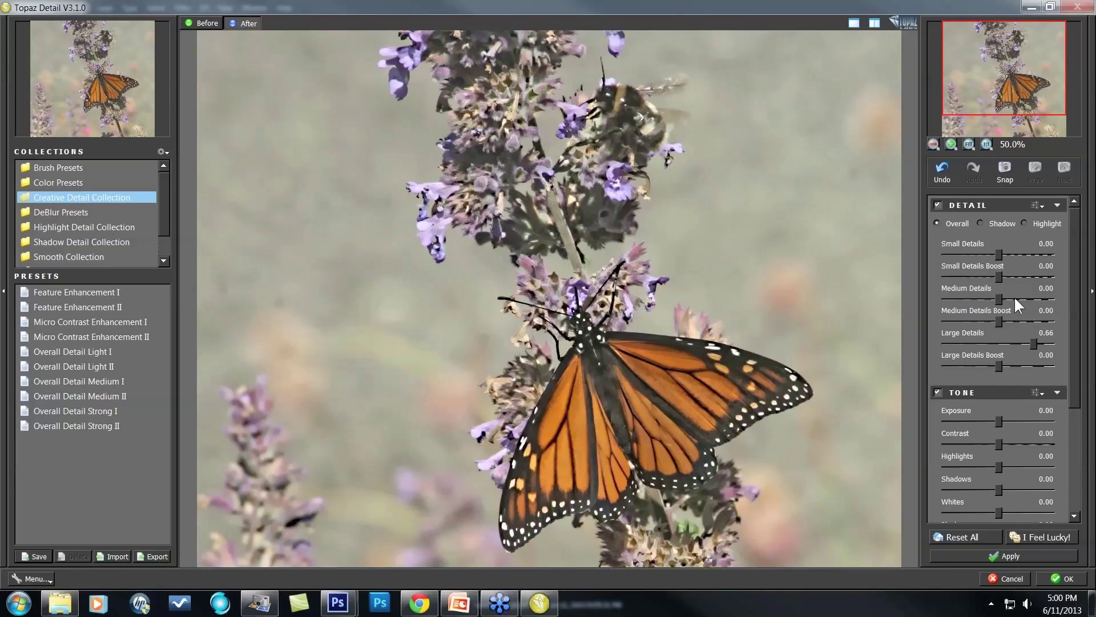
double_click(980, 333)
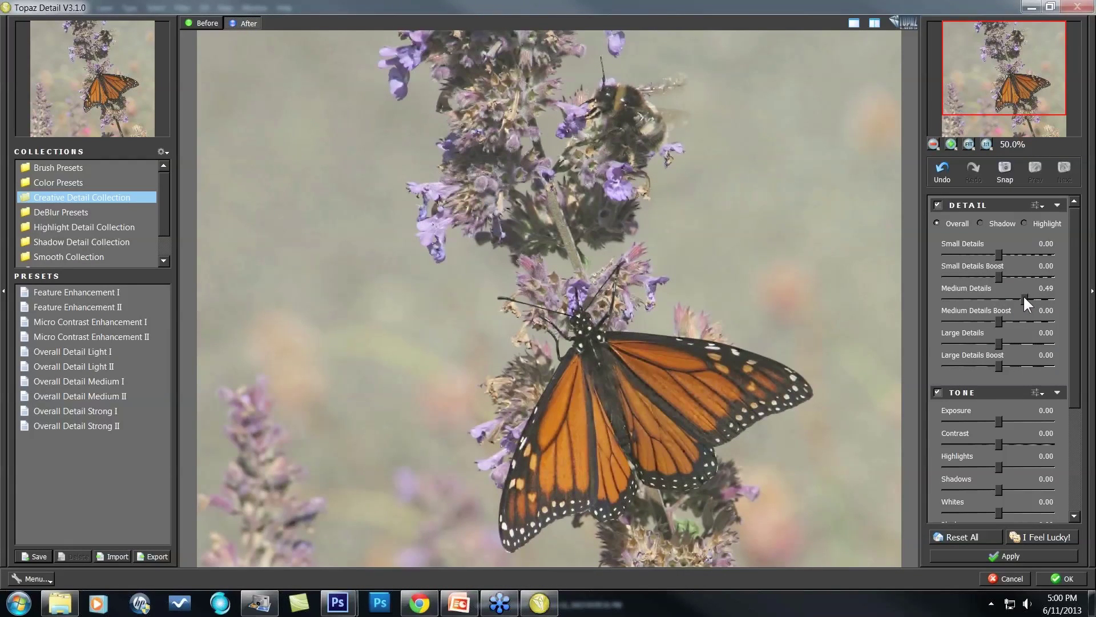
Try Small Details at 0.82 in place of Medium Details, reset it, and leave Topaz Detail without applying the filter.
double_click(967, 290)
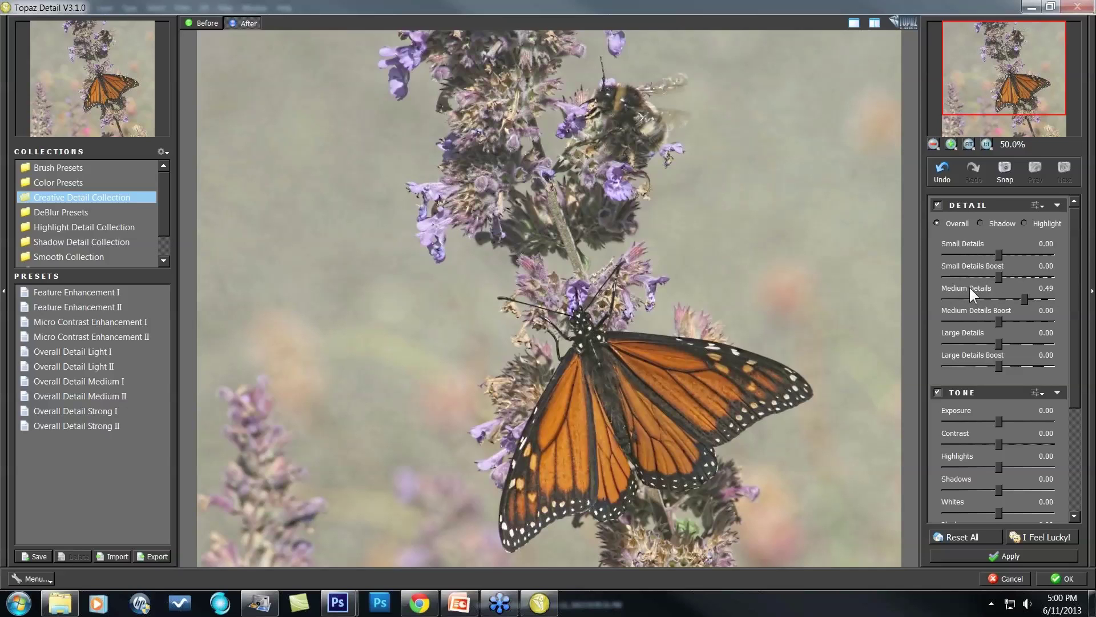
click(1041, 253)
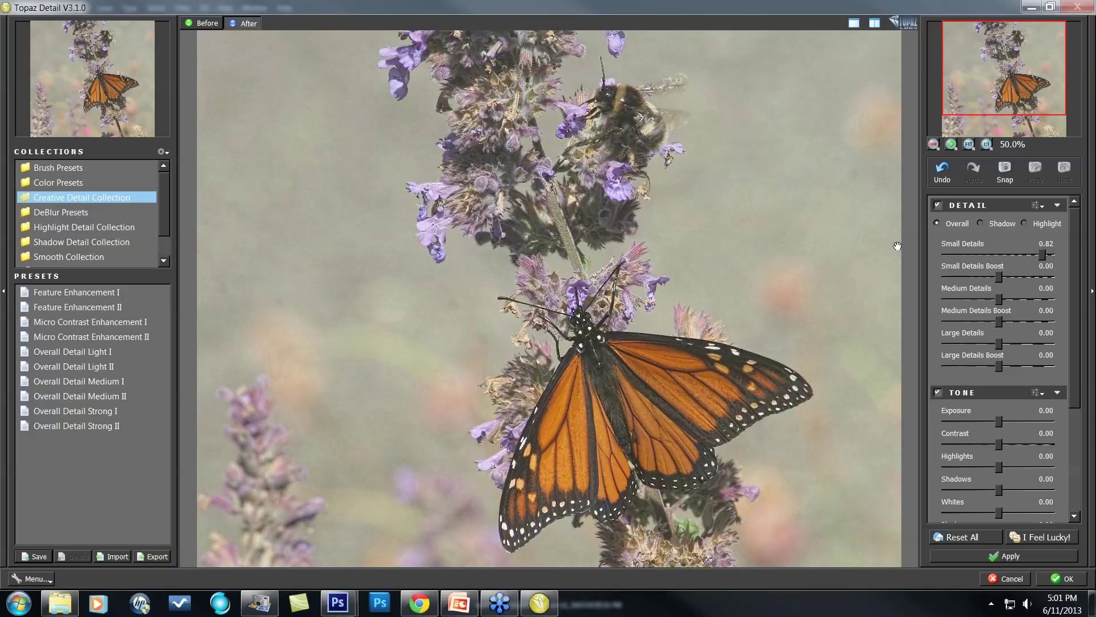
double_click(969, 241)
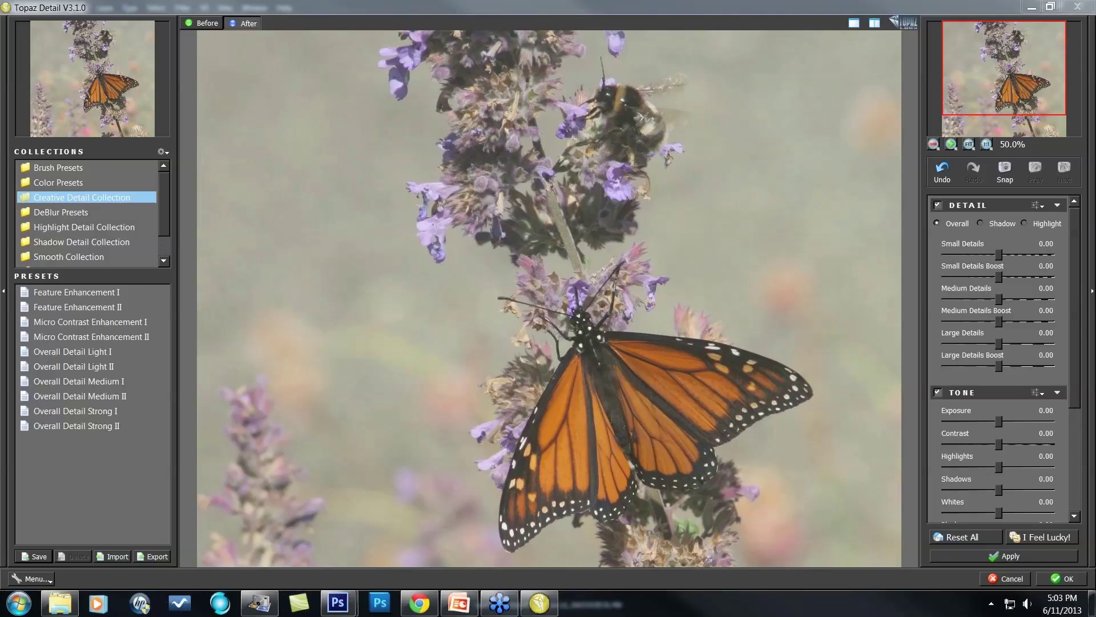
click(1010, 577)
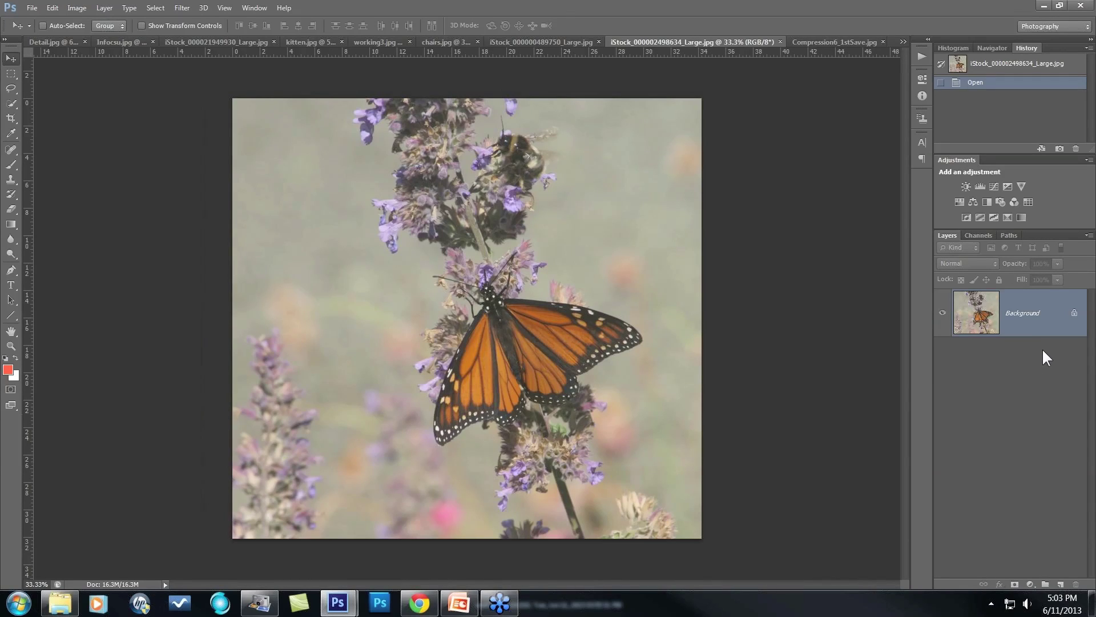
Duplicate the butterfly photo's background layer twice and rename the lower copy as Adjust.
drag(1042, 320, 1061, 584)
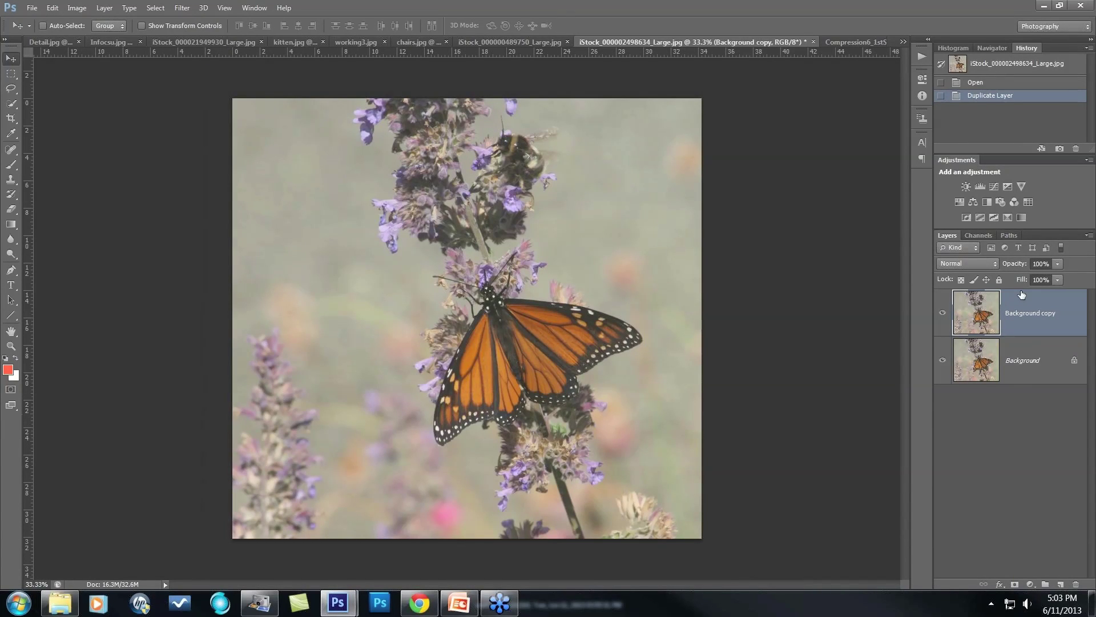
key(ctrl+j)
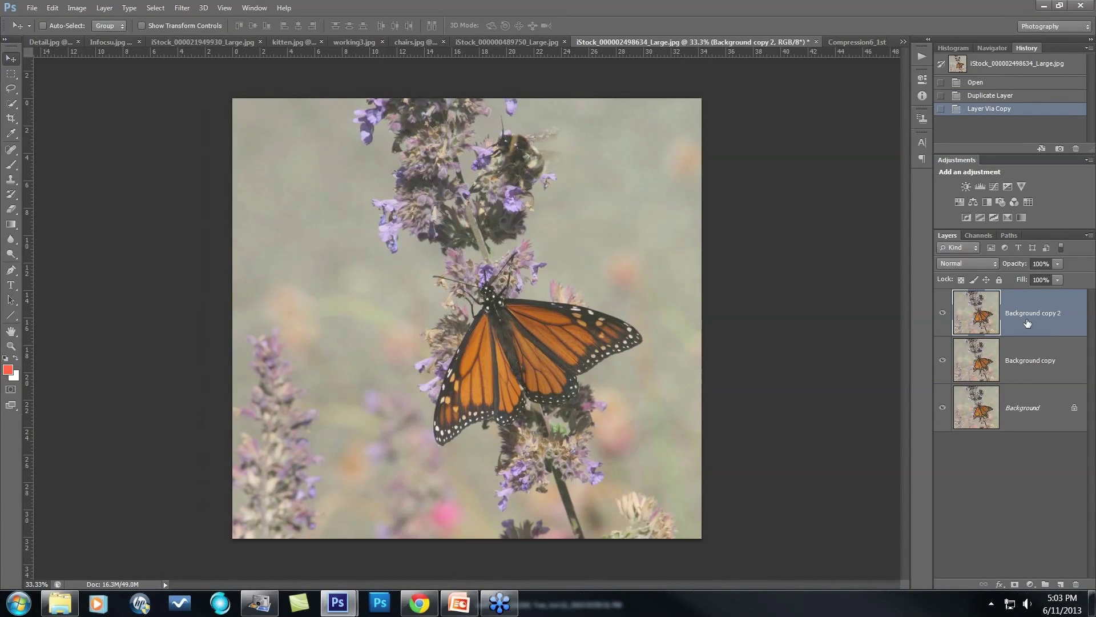
click(1046, 363)
double_click(1046, 362)
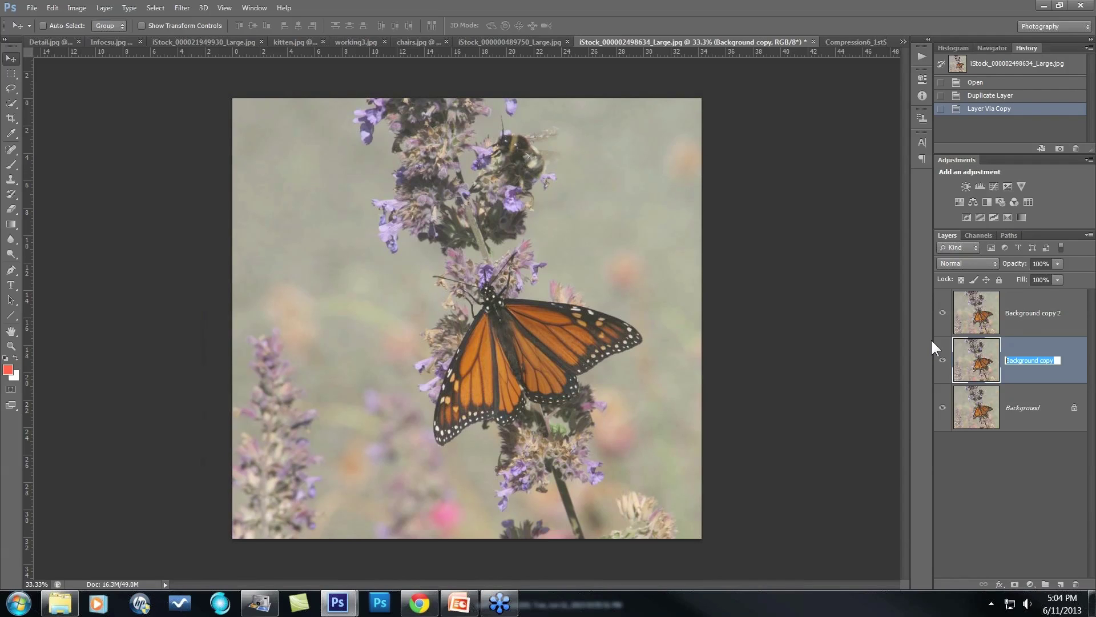
text(Adjust)
key(Return)
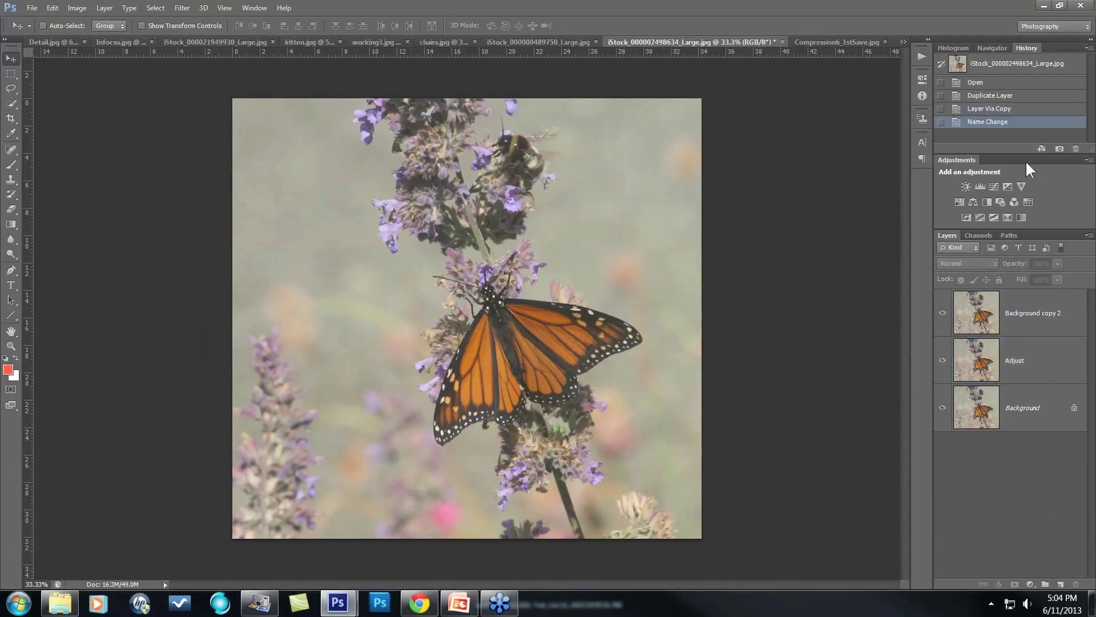
Delete the topmost duplicate of the butterfly background, leaving its layer style unchanged.
click(1041, 320)
key(space)
double_click(1040, 321)
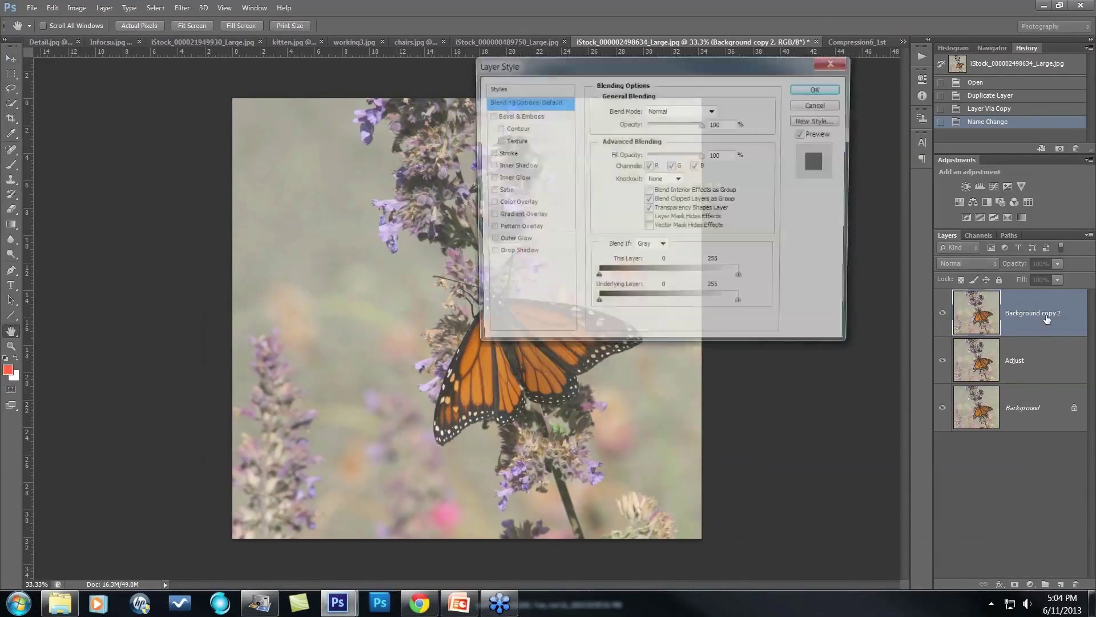
key(Escape)
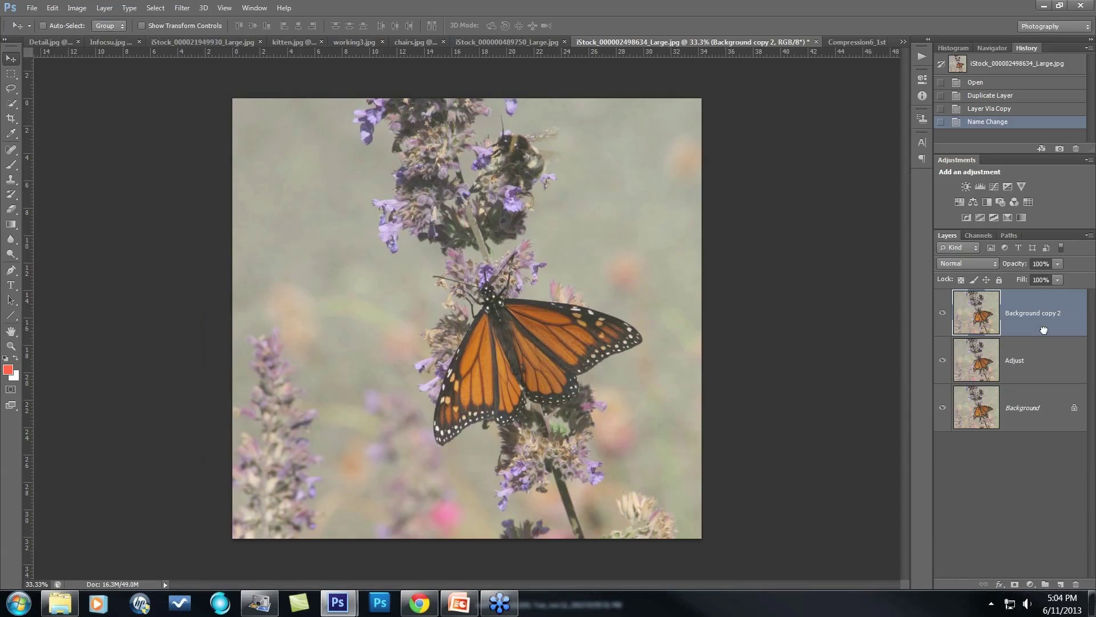
key(Delete)
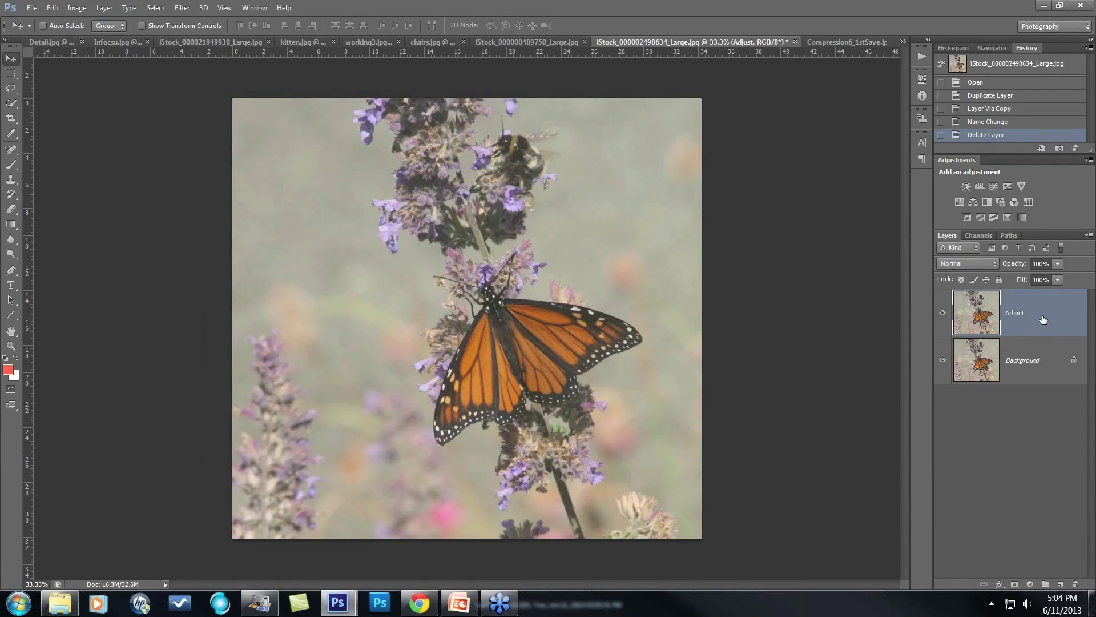
Apply Topaz Adjust 5 to the Adjust layer with the Film Collection's Cross Process V preset, comparing it with the original.
click(179, 8)
mouse_move(211, 337)
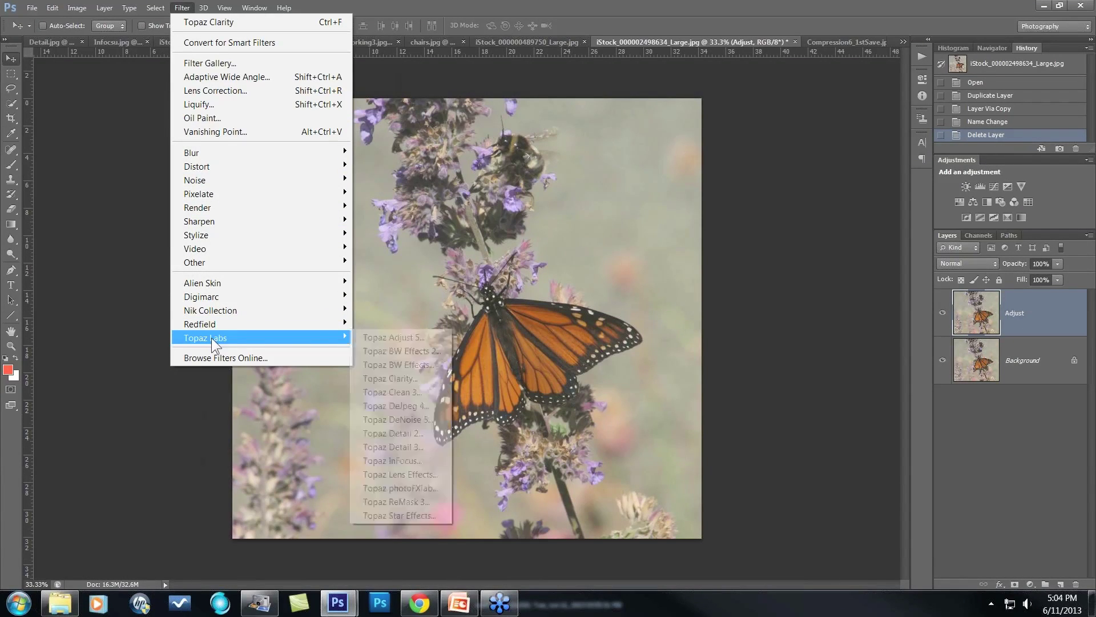
click(414, 340)
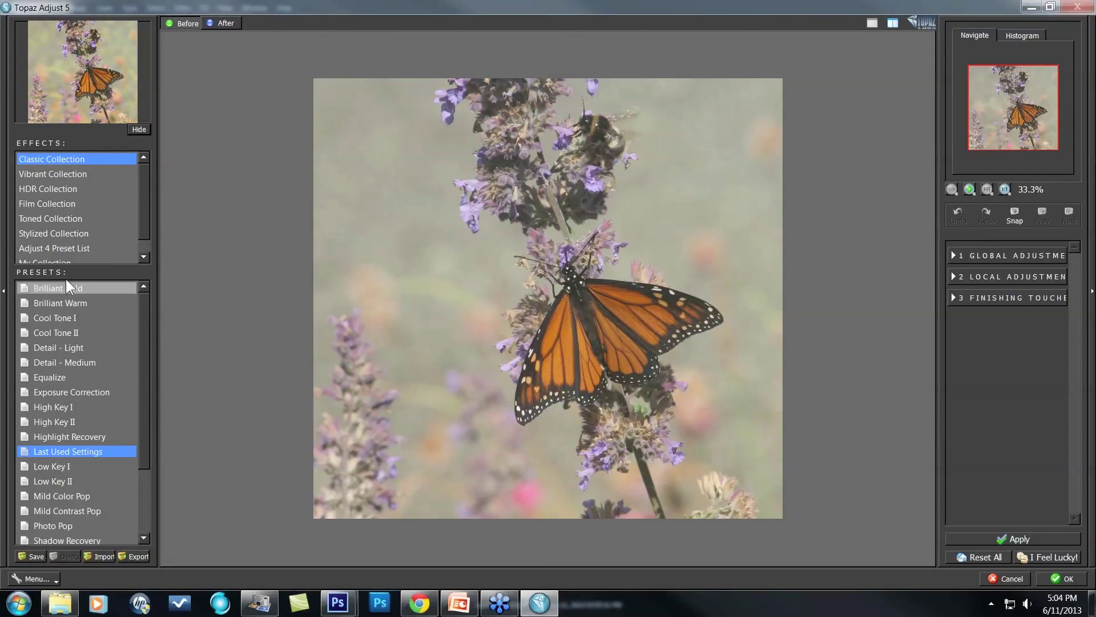
click(55, 203)
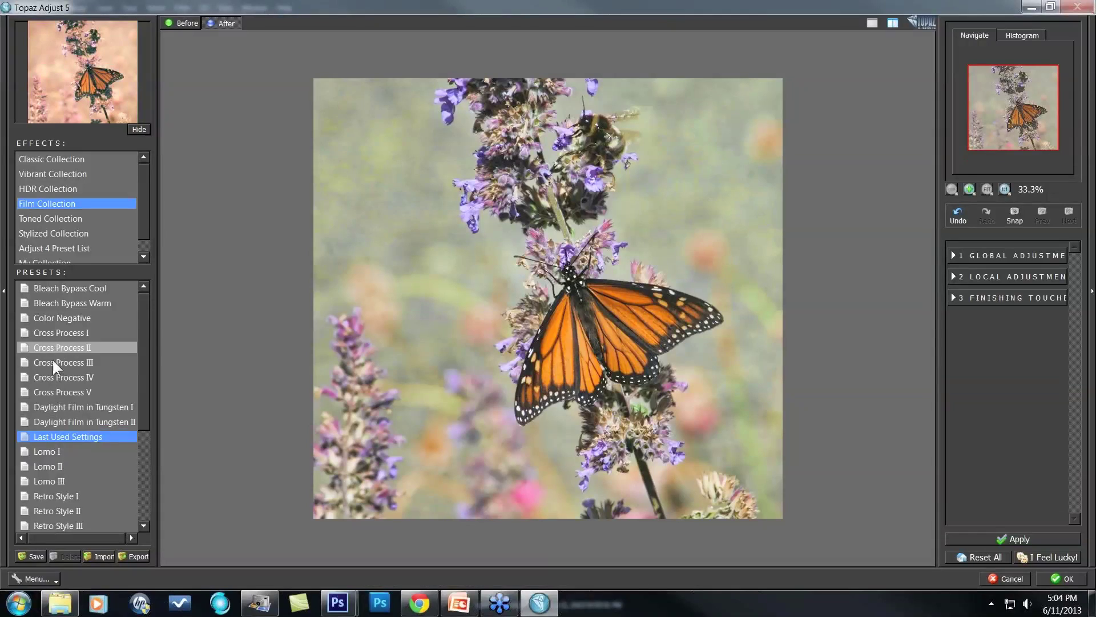
click(59, 389)
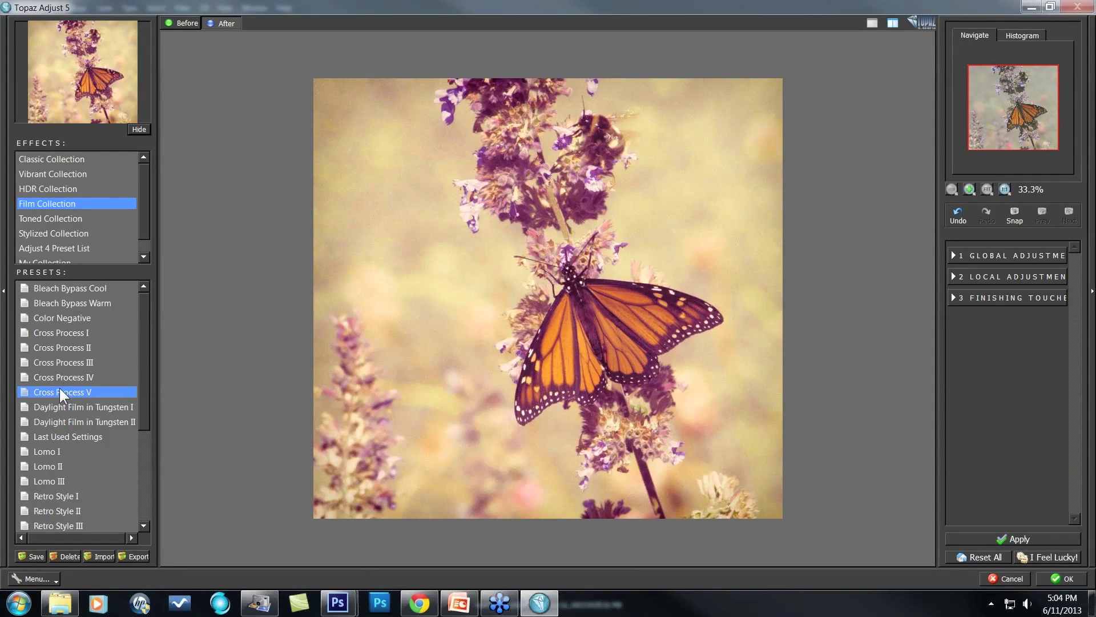
click(212, 305)
click(212, 309)
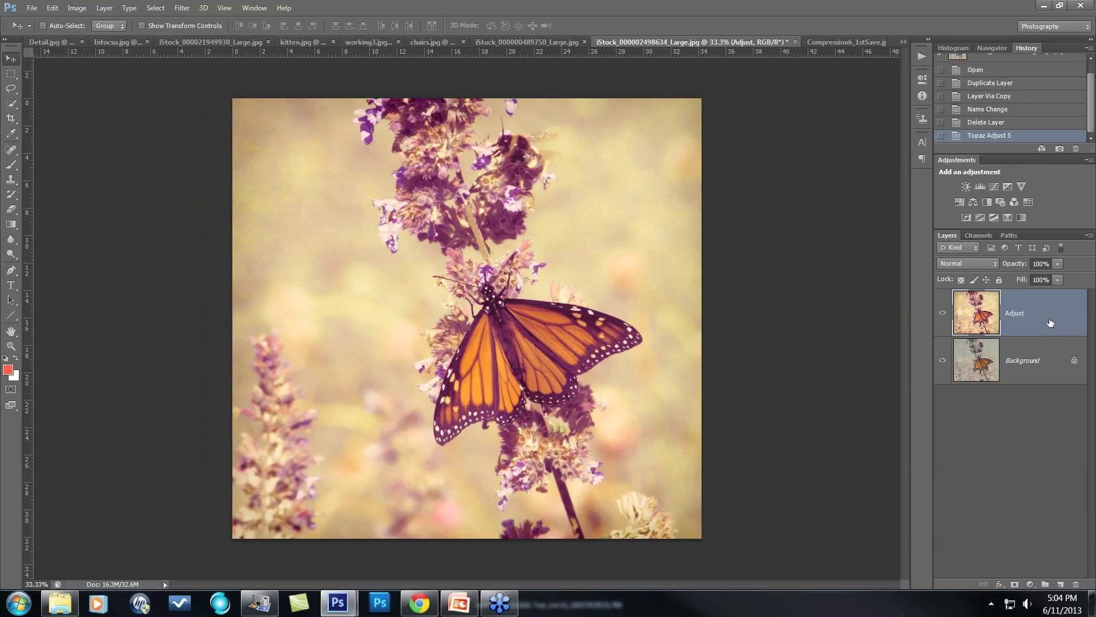
Duplicate the Adjust layer and rename the copy as Simplify.
drag(1049, 324, 1060, 583)
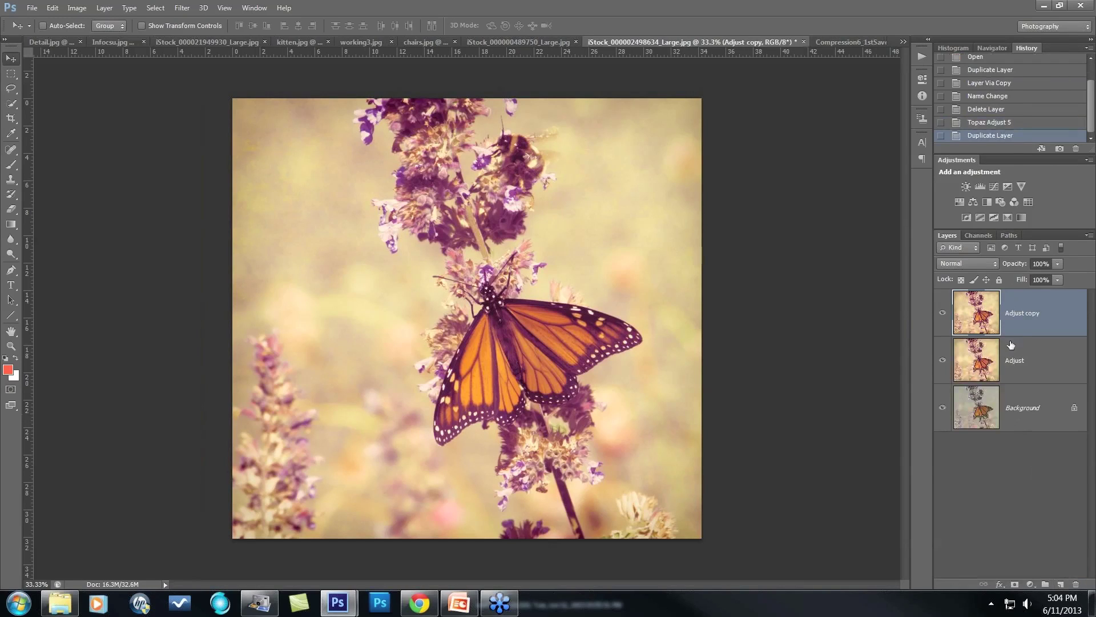
double_click(1031, 313)
text(Simplify)
key(Return)
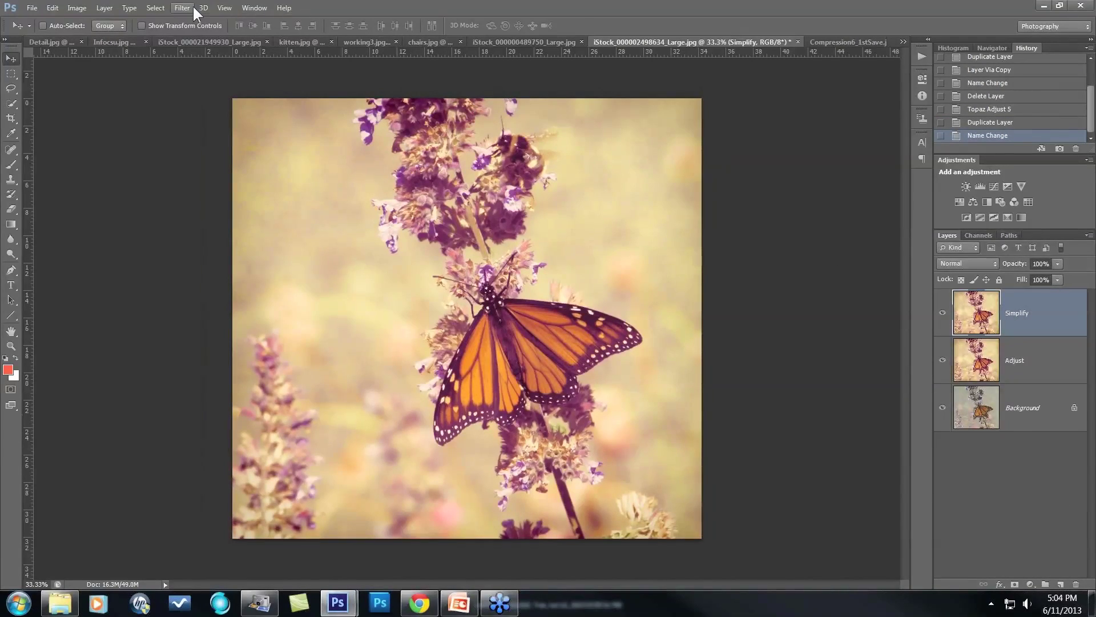
Apply Topaz Clean 3's Curly Smooth preset to the Simplify layer, comparing the bee and flower area with the original.
click(183, 8)
mouse_move(220, 337)
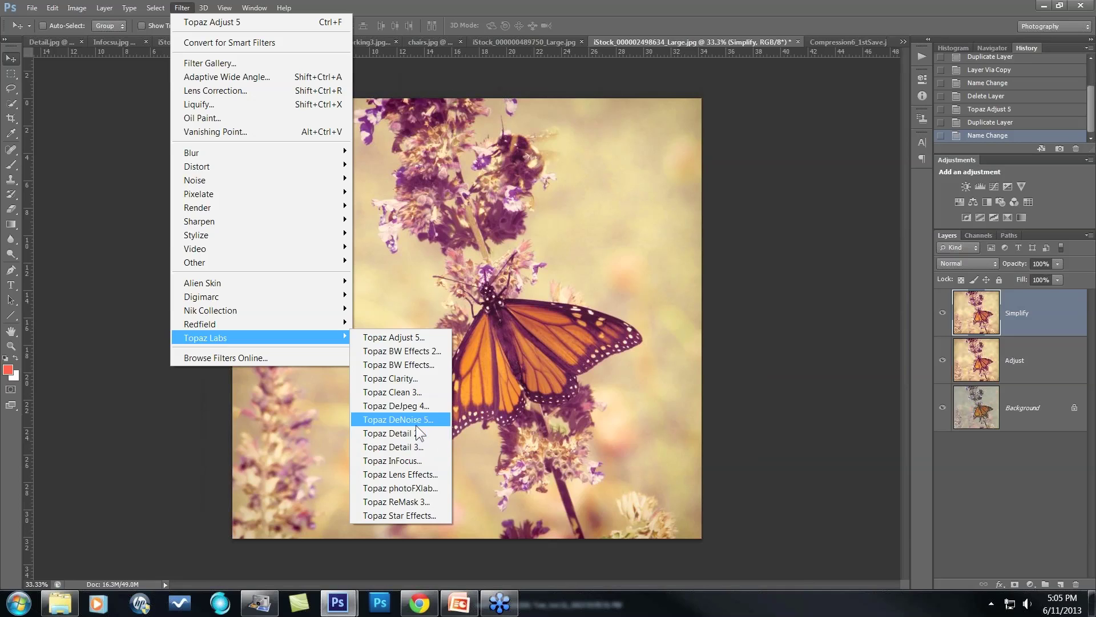
click(404, 392)
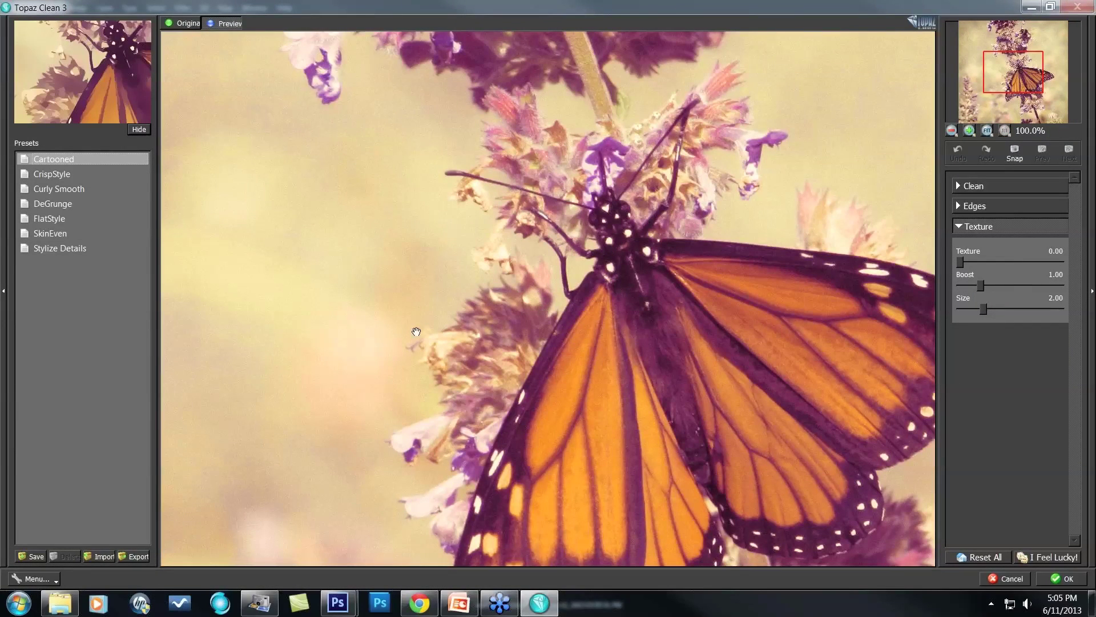
click(72, 190)
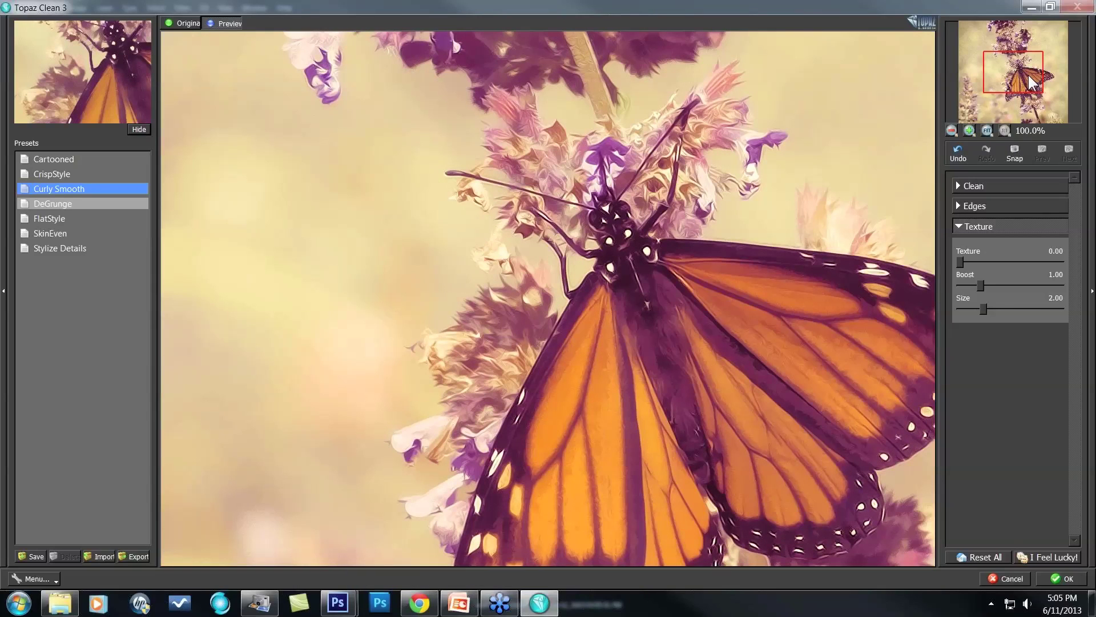
drag(1031, 76, 1030, 49)
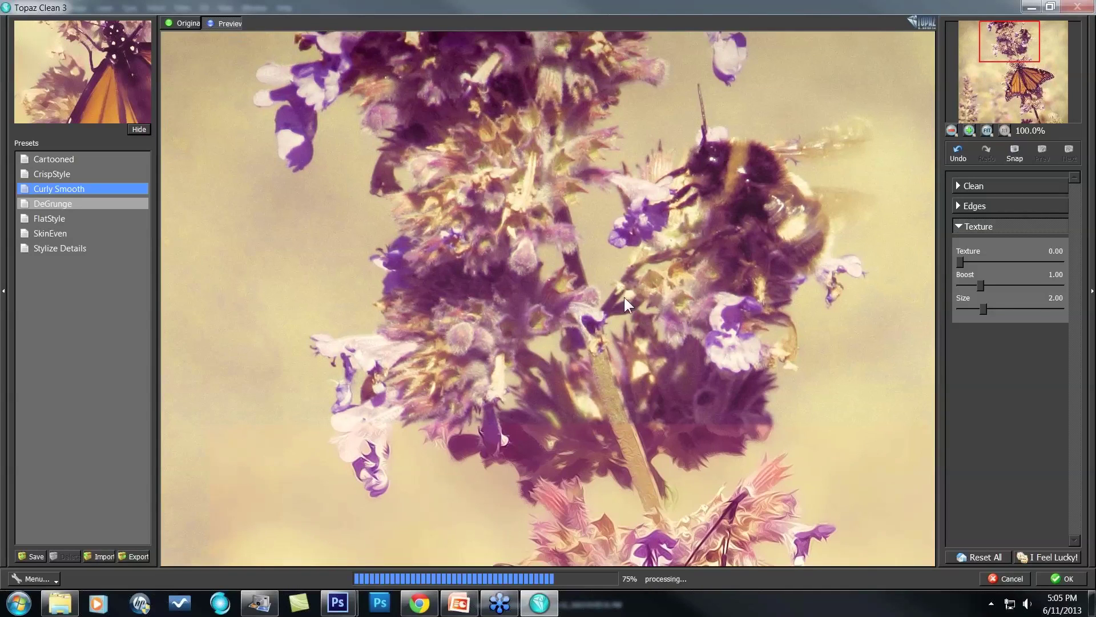
click(547, 321)
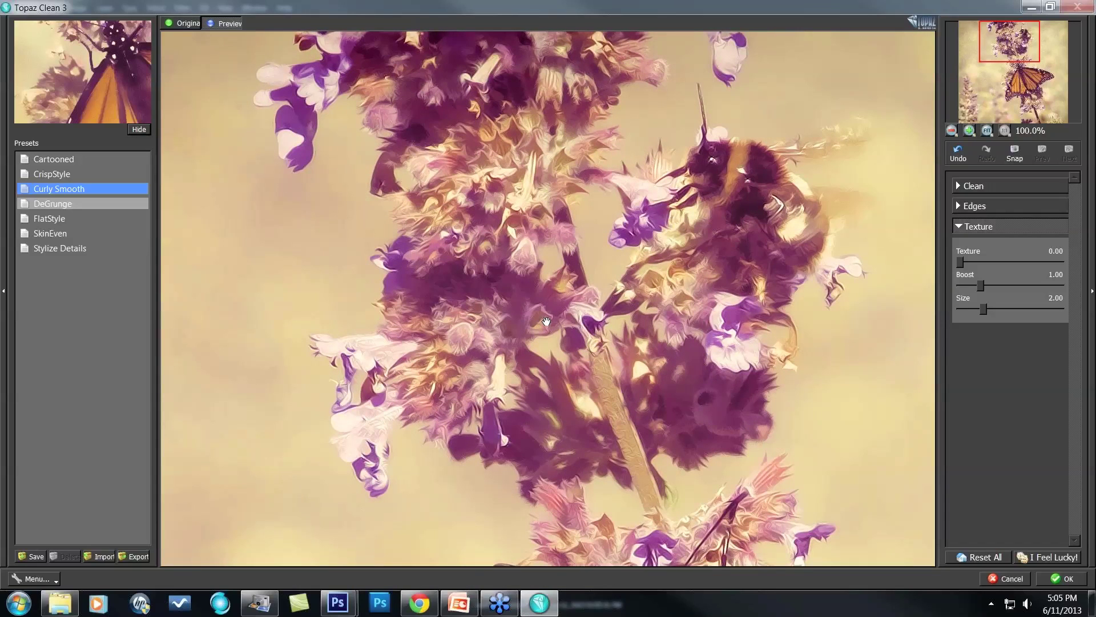
click(547, 321)
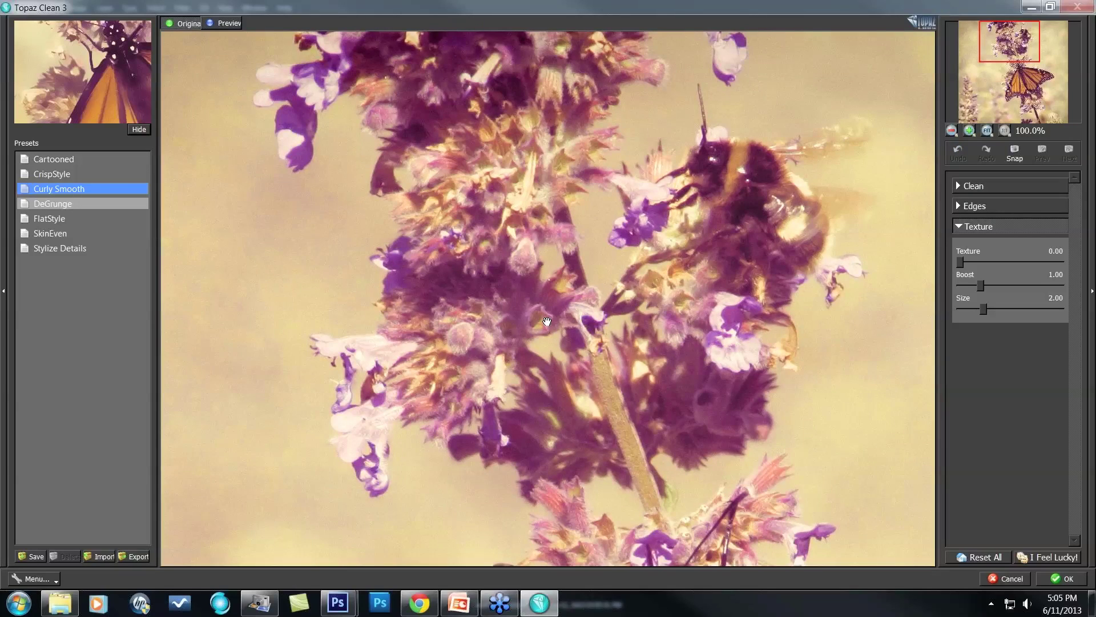
click(1062, 577)
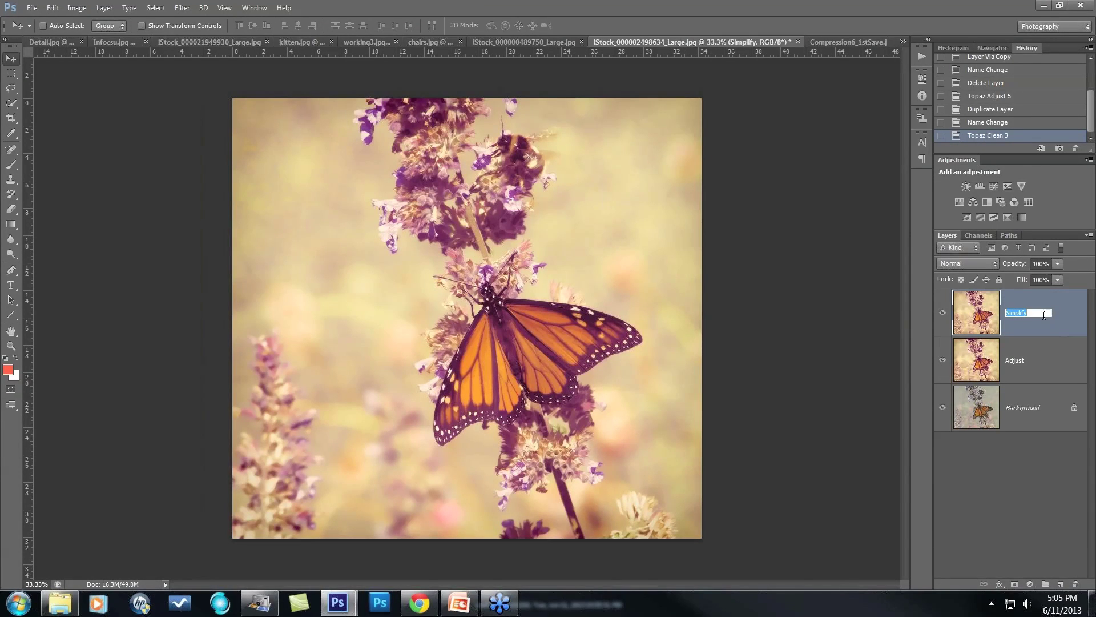
Rename the Simplify layer as clean, compare the butterfly at 100% with and without it, and select the Adjust layer.
key(Return)
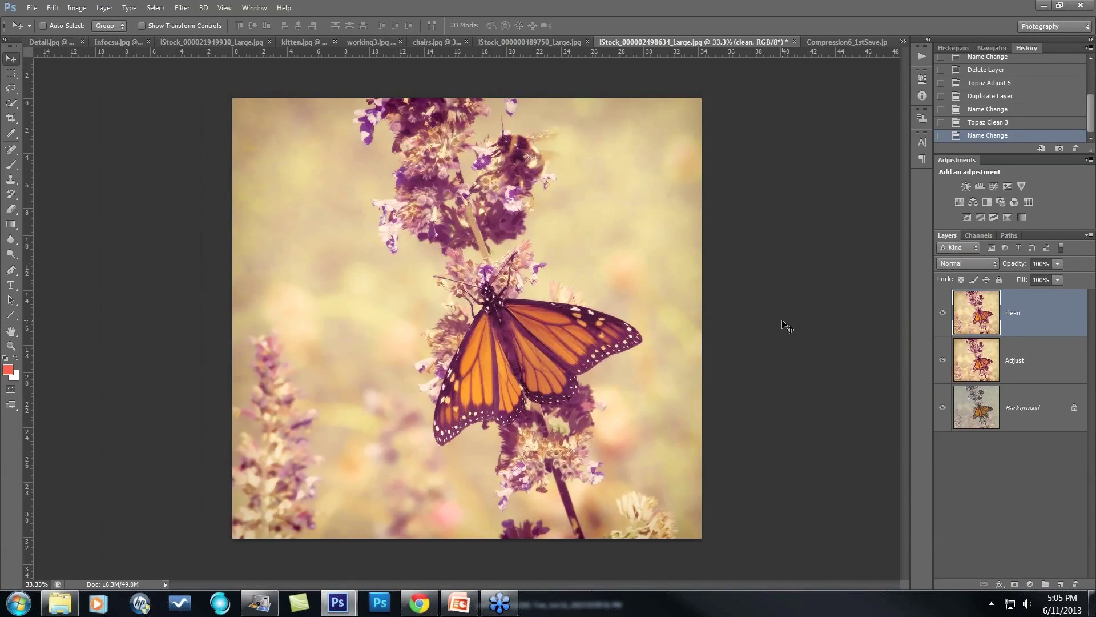
key(ctrl+plus)
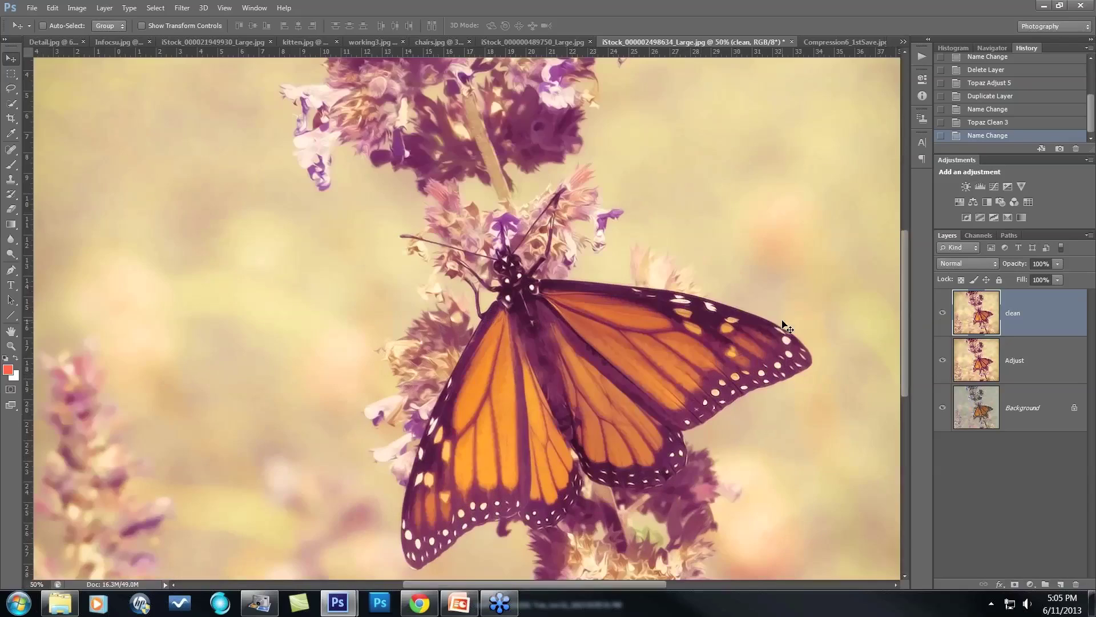
key(ctrl+1)
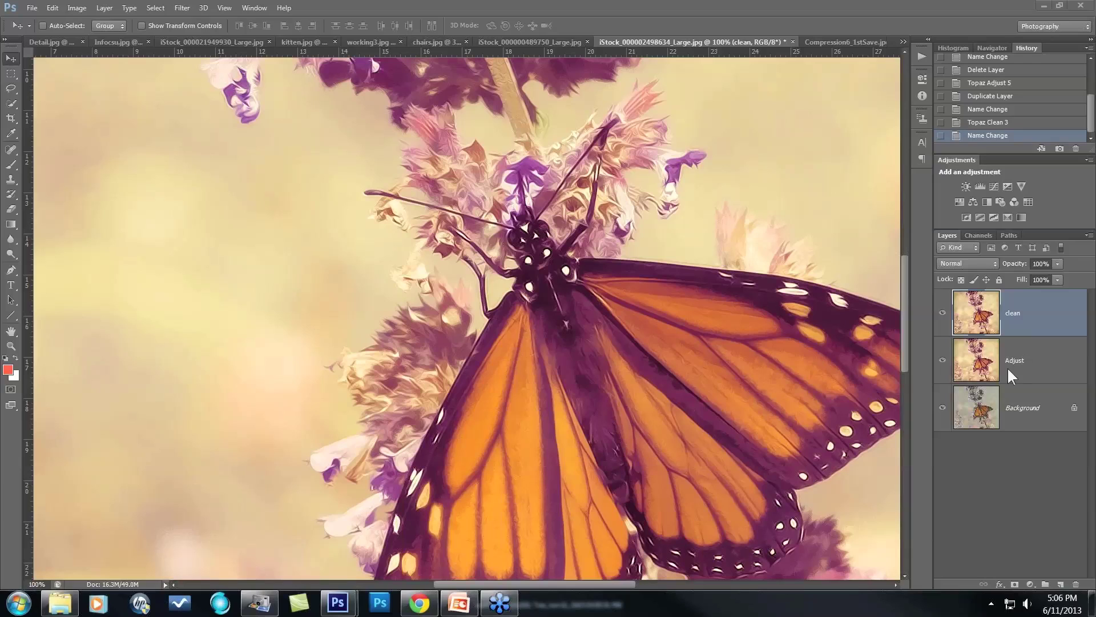
click(942, 315)
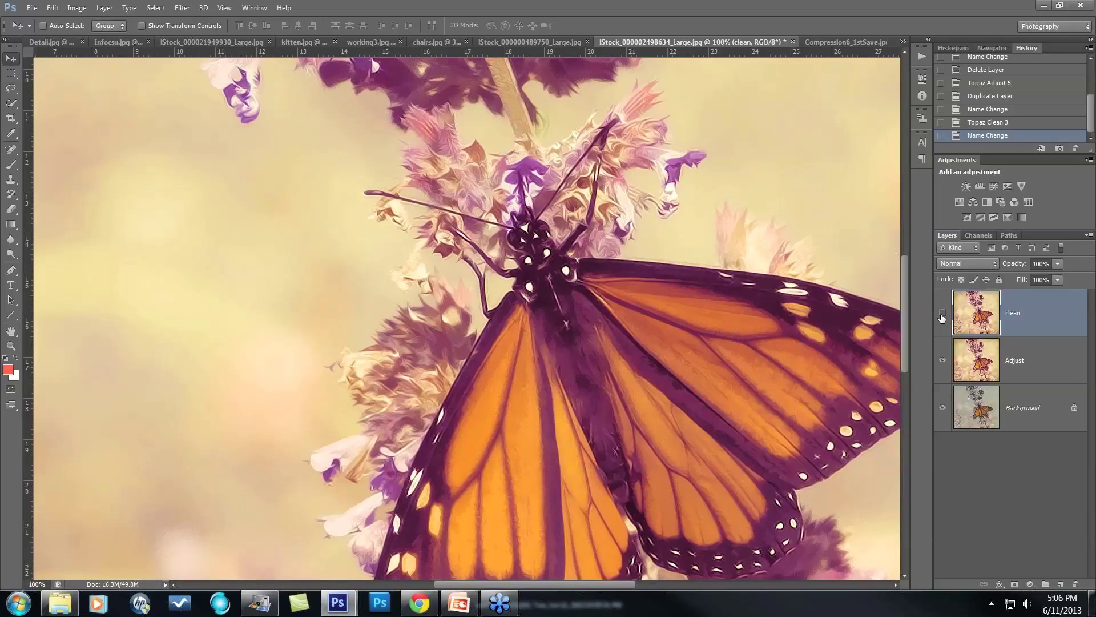
key(alt+bracketleft)
click(942, 313)
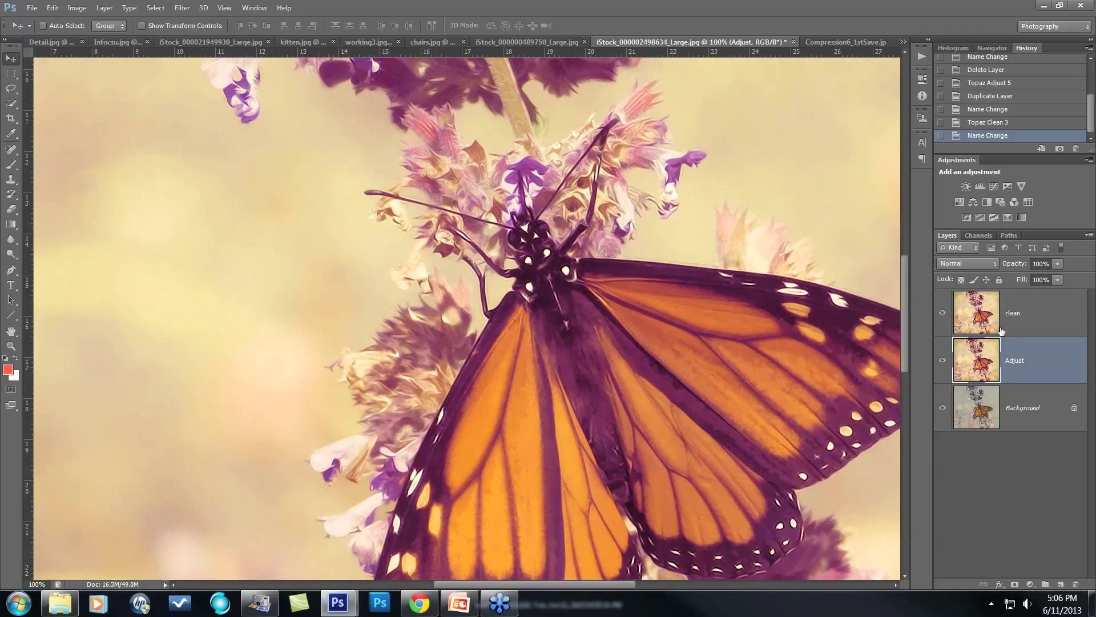
Look through the other open photos and bring up working3.jpg with the vintage car.
click(541, 42)
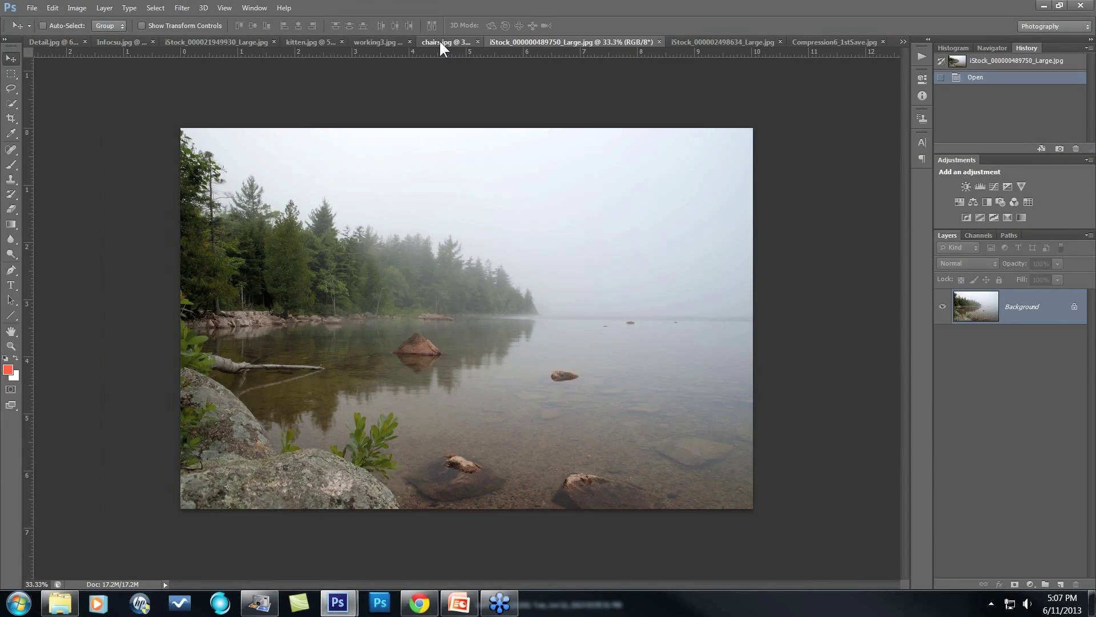
click(441, 42)
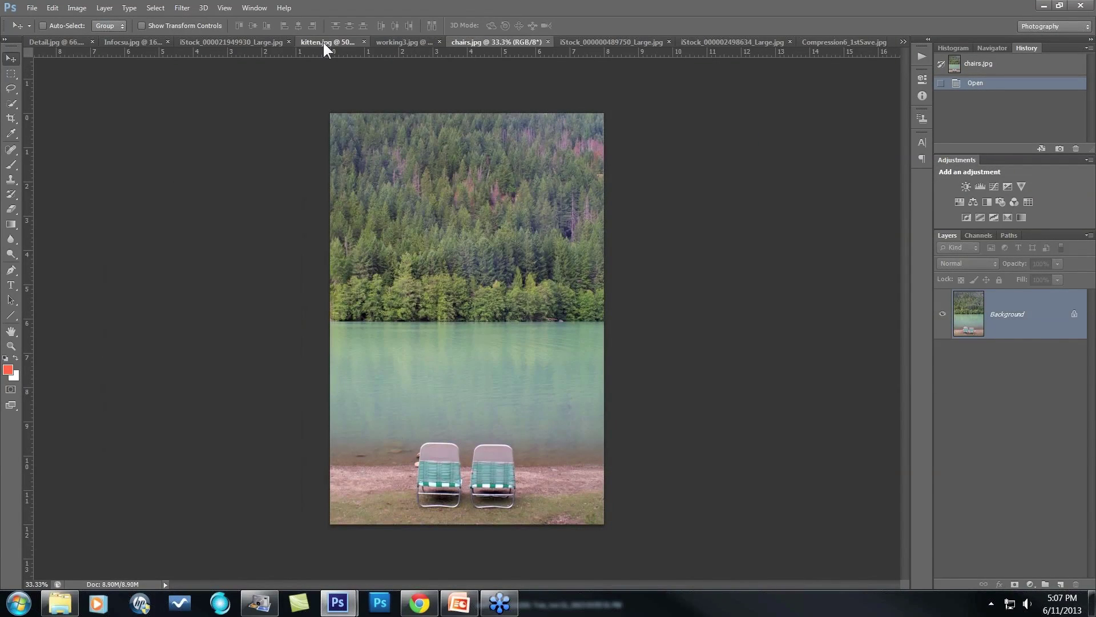
click(323, 42)
click(829, 42)
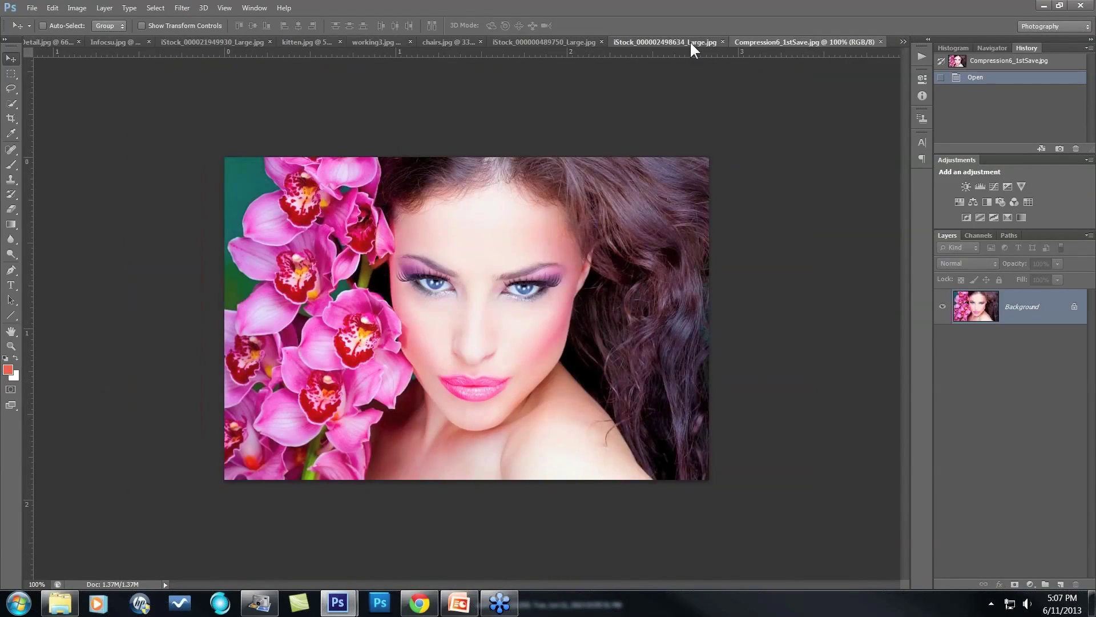
click(690, 41)
click(522, 42)
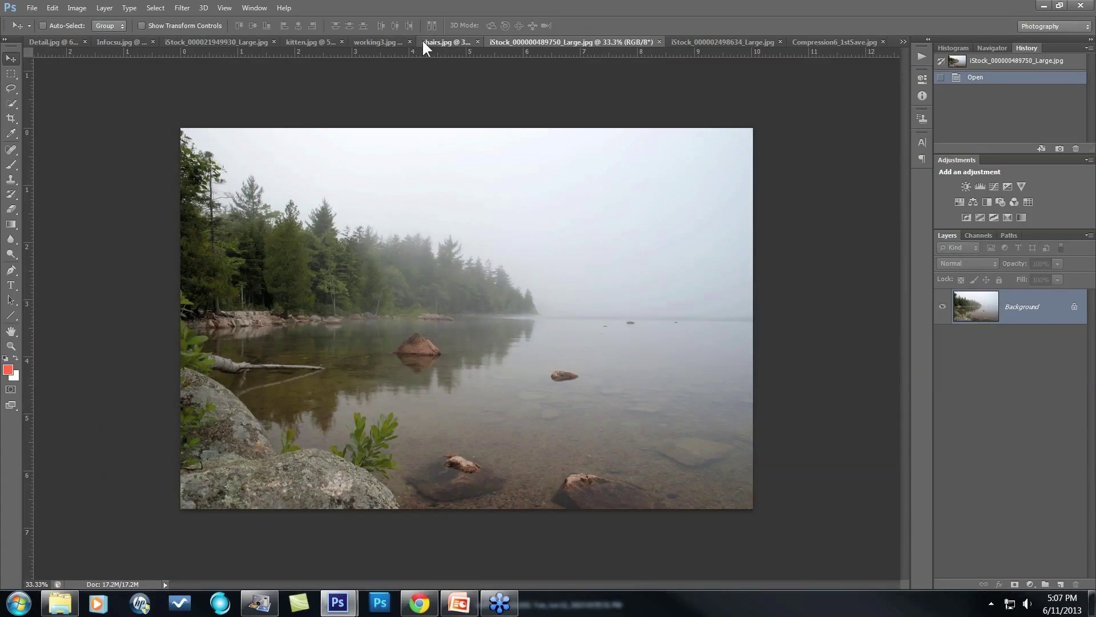
click(423, 41)
click(386, 39)
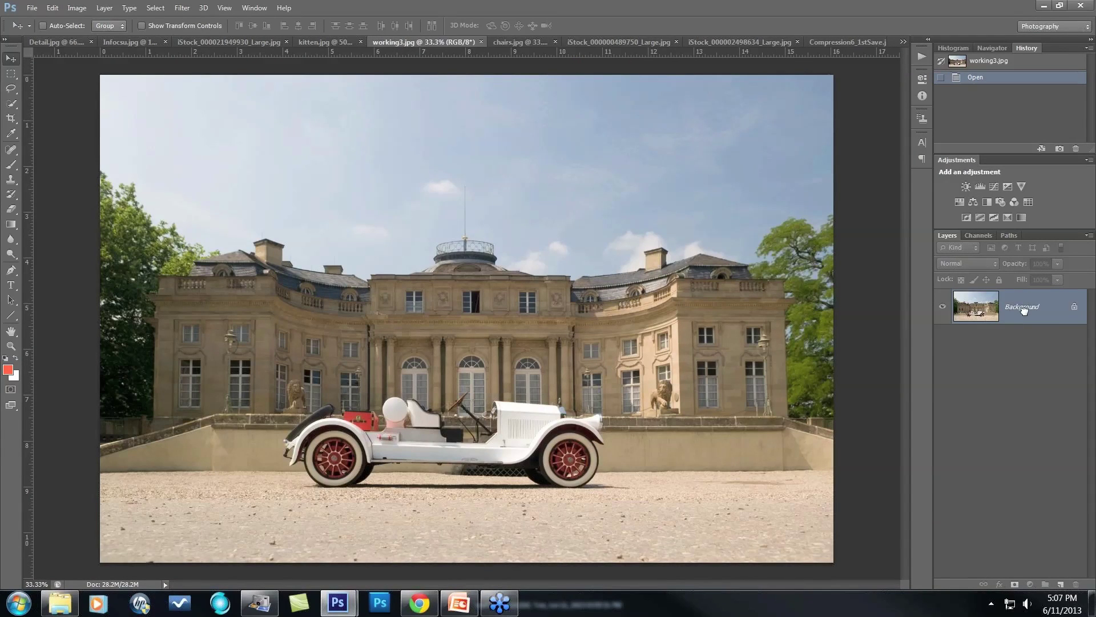
Duplicate the vintage car photo's background layer and open the copy in a maximized Topaz Clarity window.
drag(1024, 309, 1061, 584)
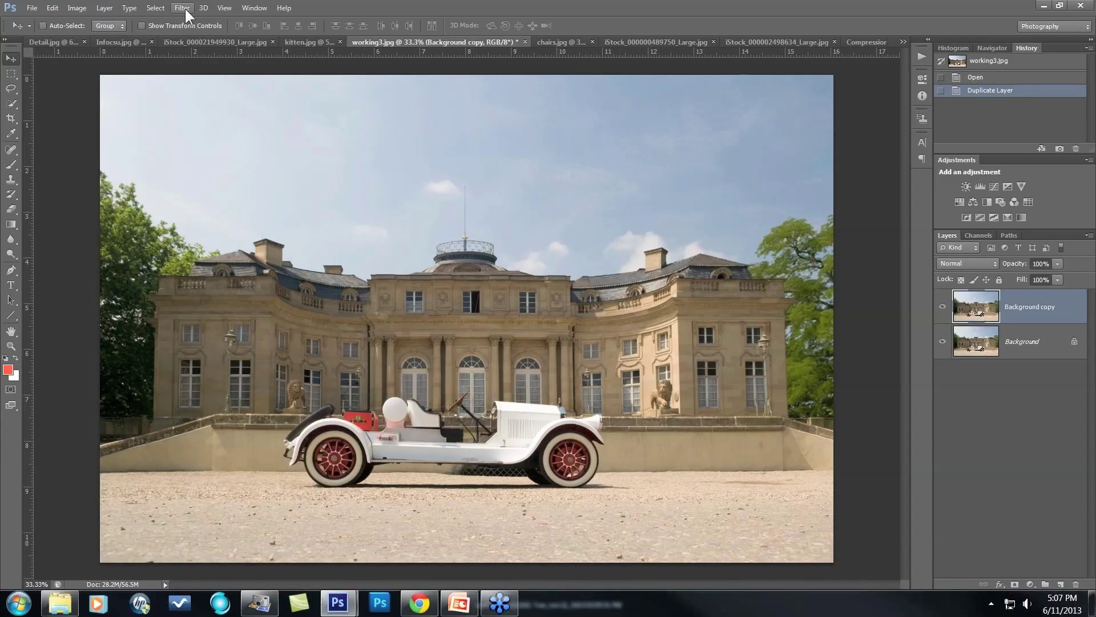
click(185, 9)
click(188, 8)
click(184, 7)
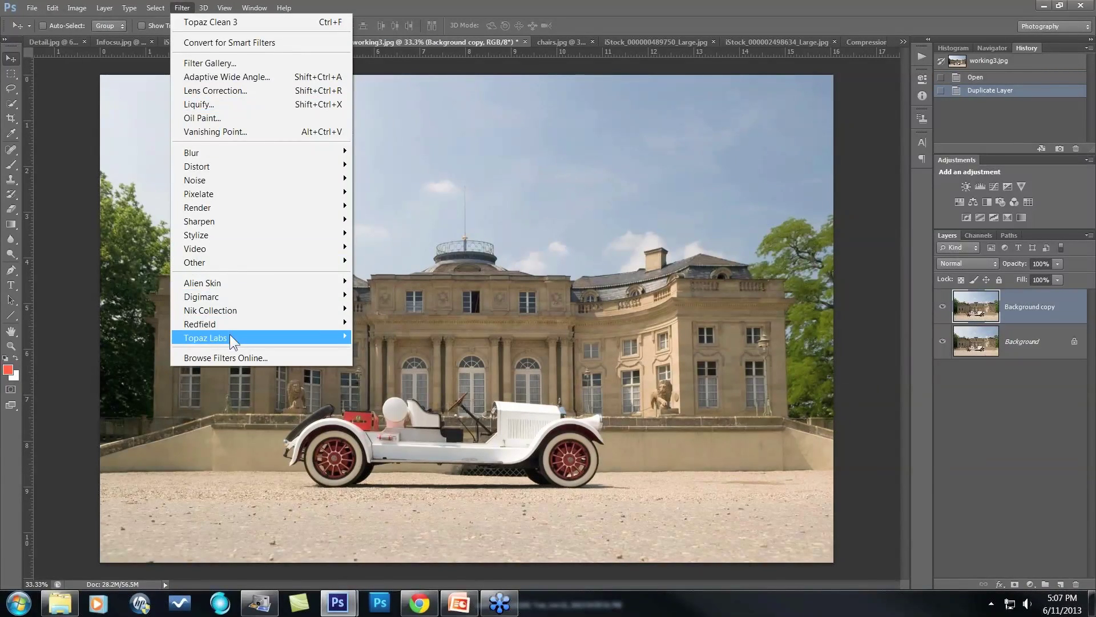
mouse_move(235, 341)
click(404, 377)
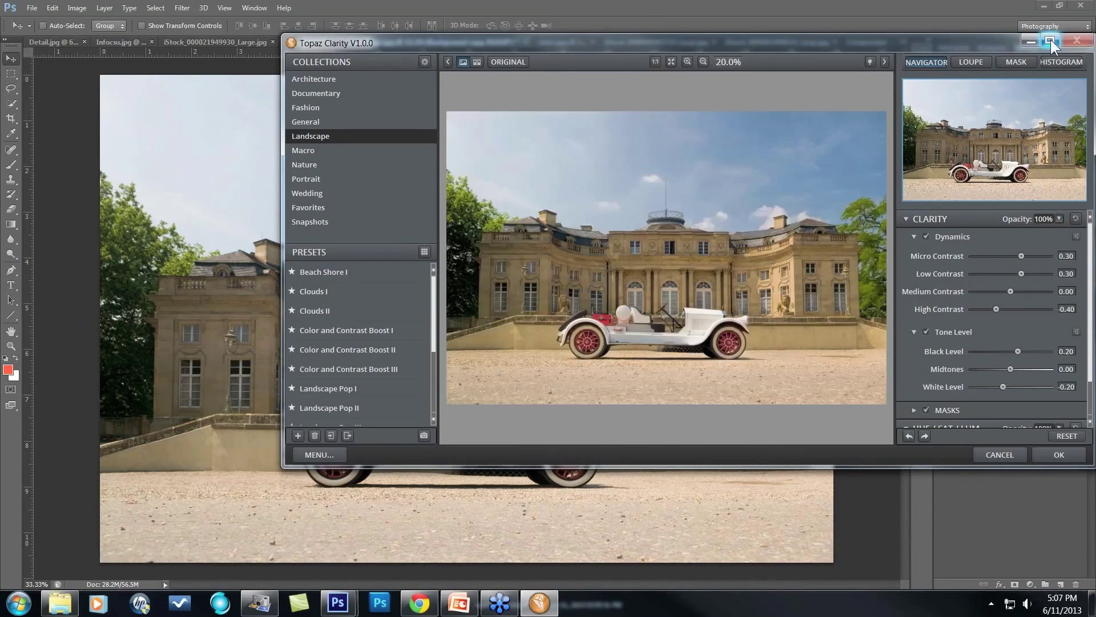
click(1050, 41)
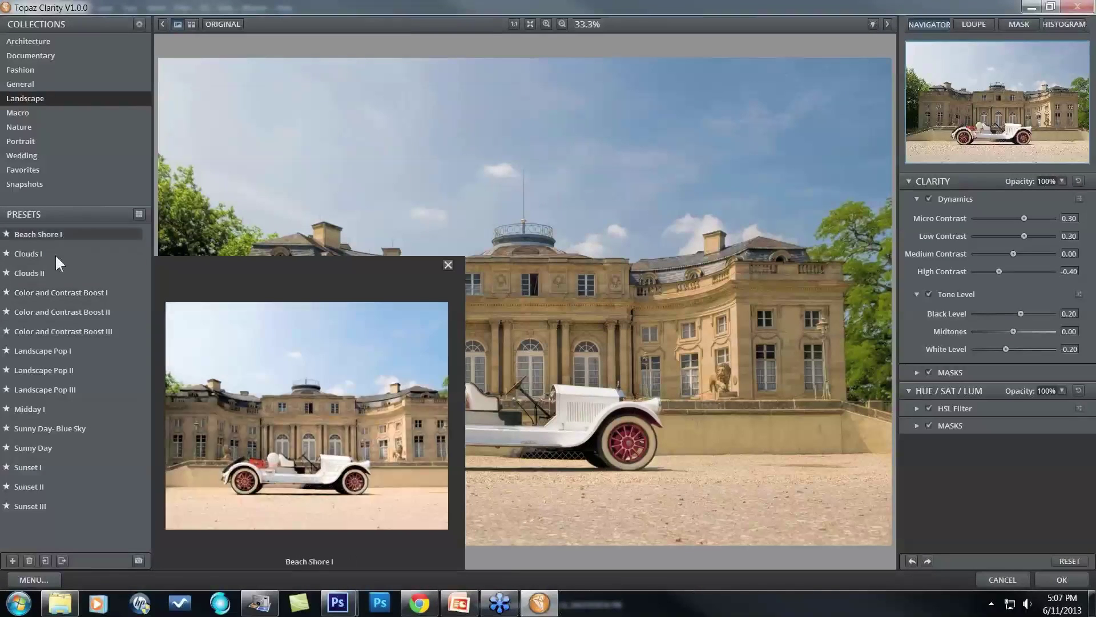
Apply the General collection's Low Contrast and Color Pop II preset to the car photo and set Micro Contrast to 0.42.
click(46, 331)
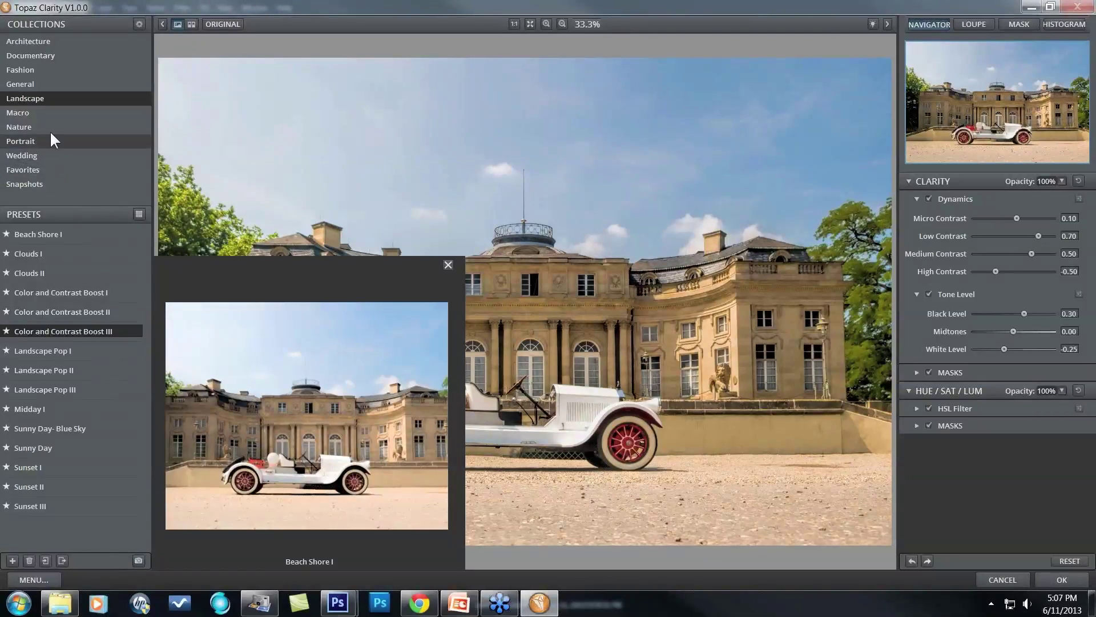
click(20, 84)
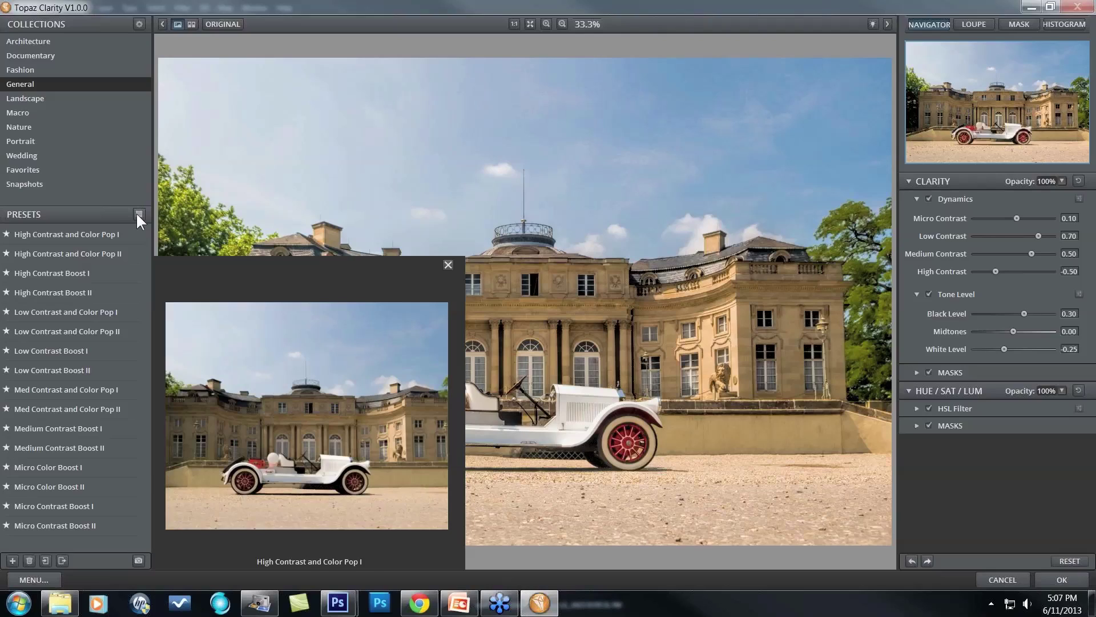
click(139, 215)
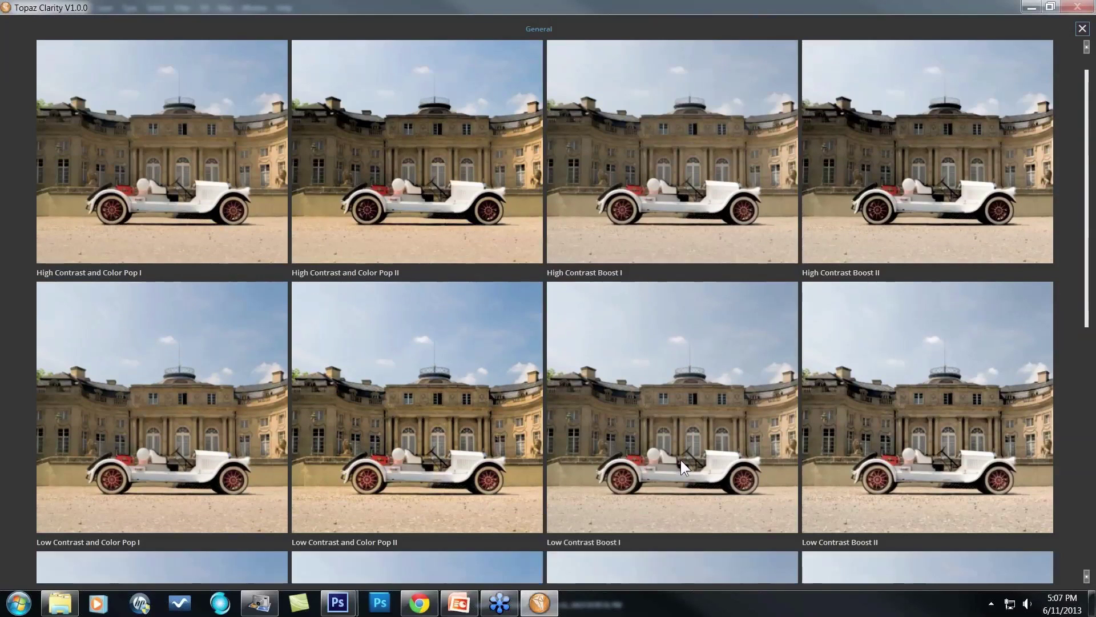
scroll(681, 460, down, 2)
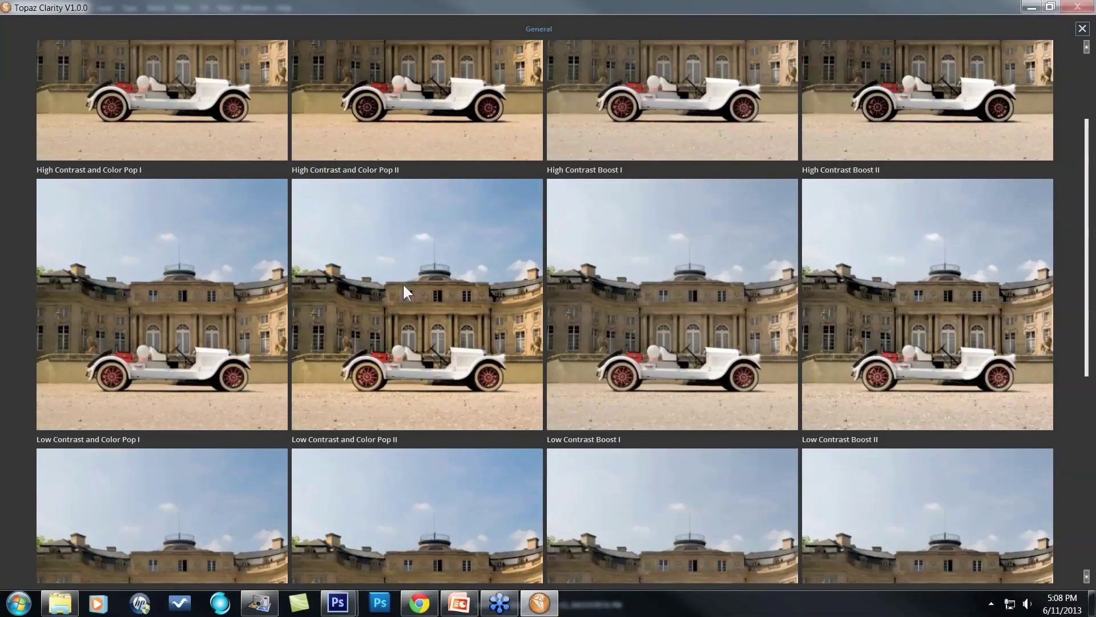
click(402, 331)
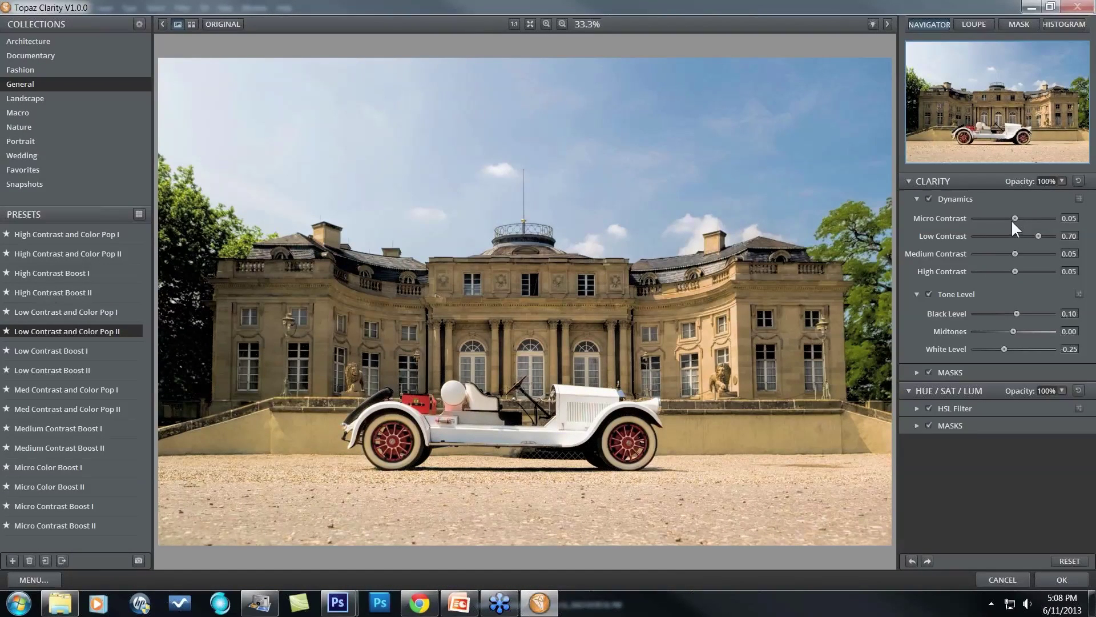
drag(1016, 217, 1022, 216)
drag(1026, 217, 1028, 217)
Mask the blue sky out of the Clarity adjustment by color range with Size 1.00 and Sensitivity 0.64, then compare with the mask off.
click(916, 372)
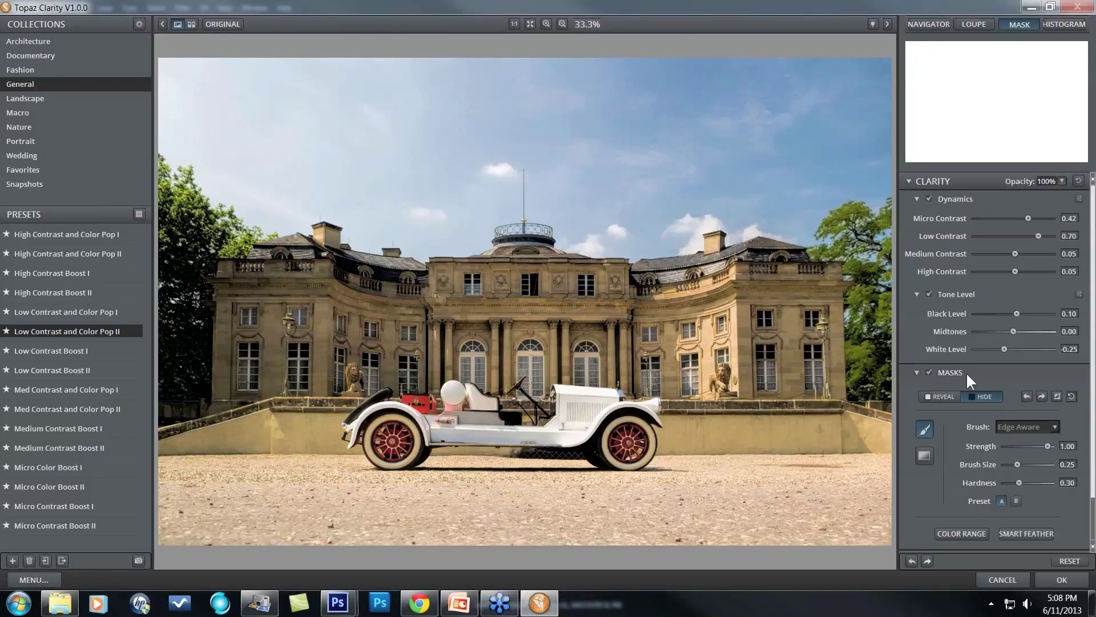
scroll(1012, 492, down, 1)
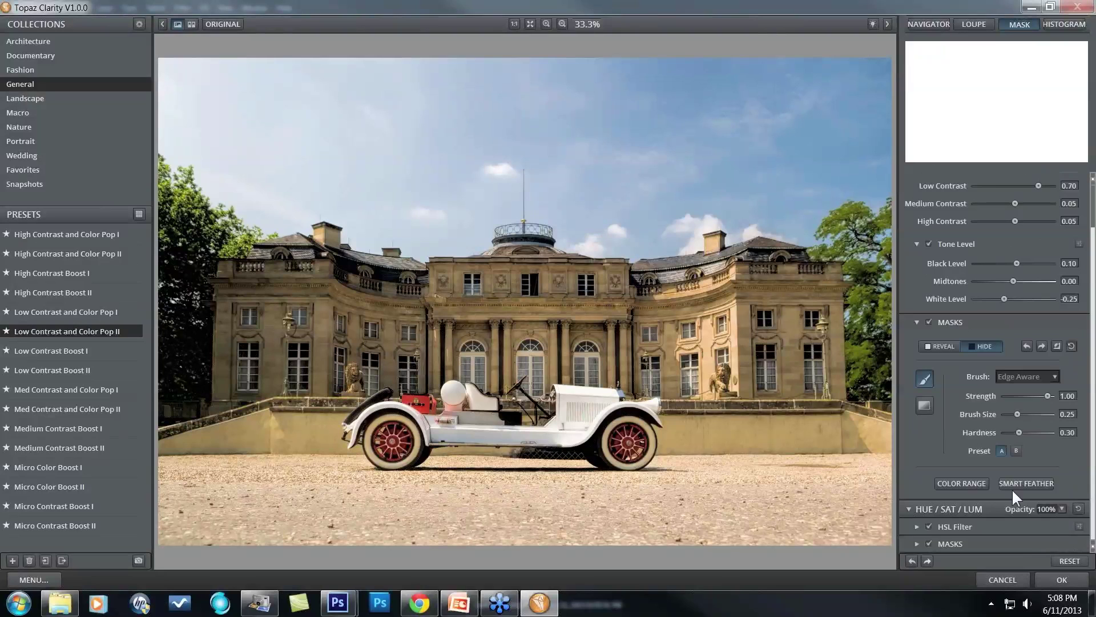
click(961, 483)
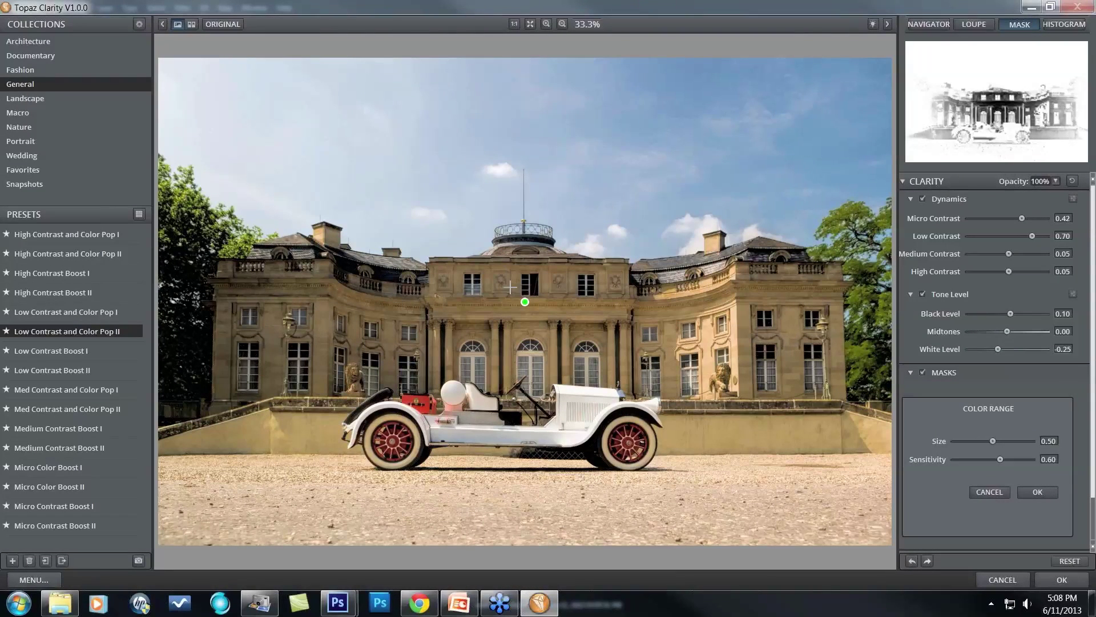
click(700, 141)
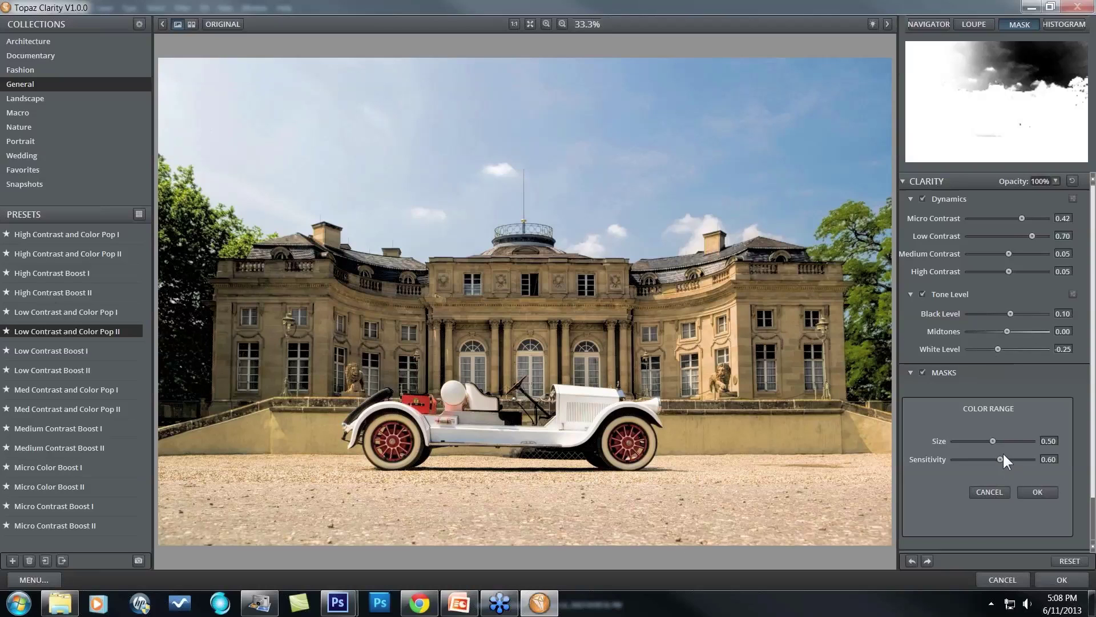
drag(1016, 440, 1021, 441)
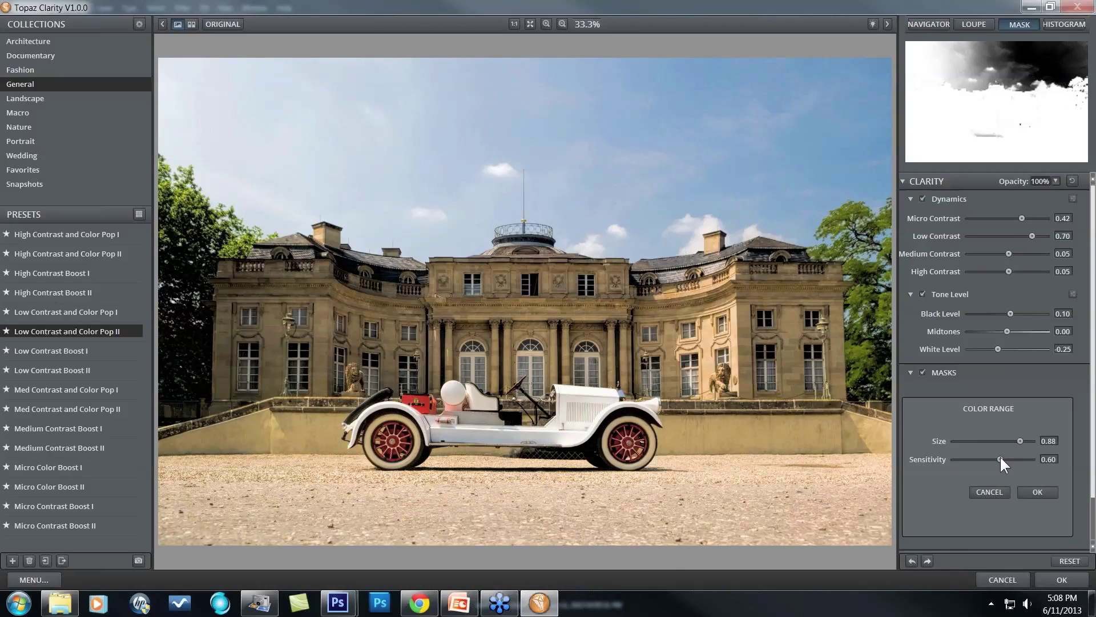
drag(1000, 459, 1032, 441)
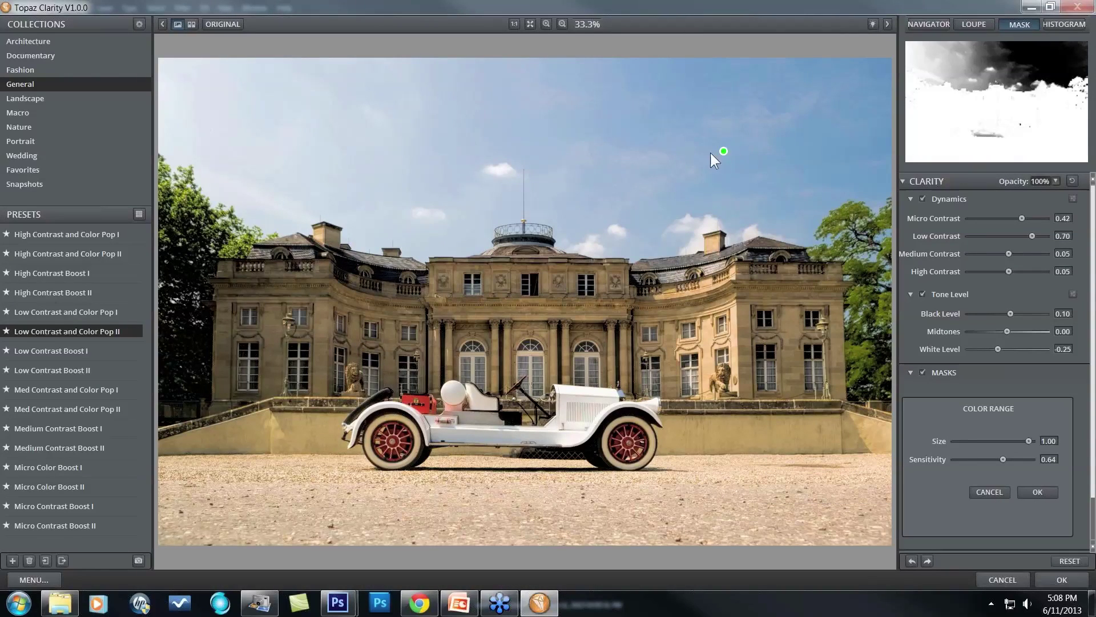
click(643, 150)
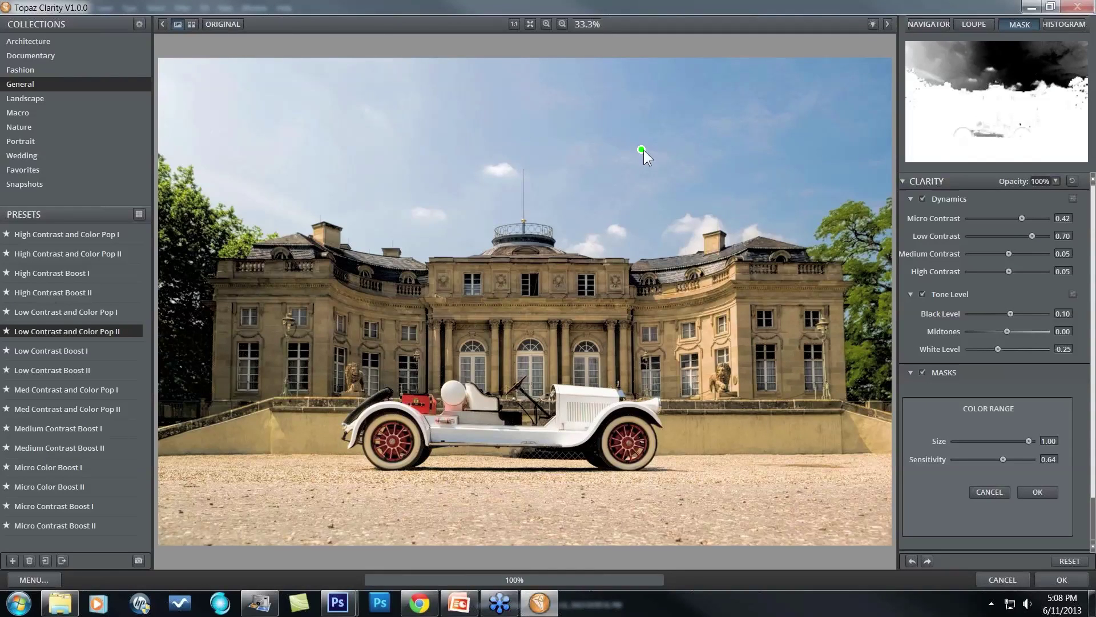
click(632, 122)
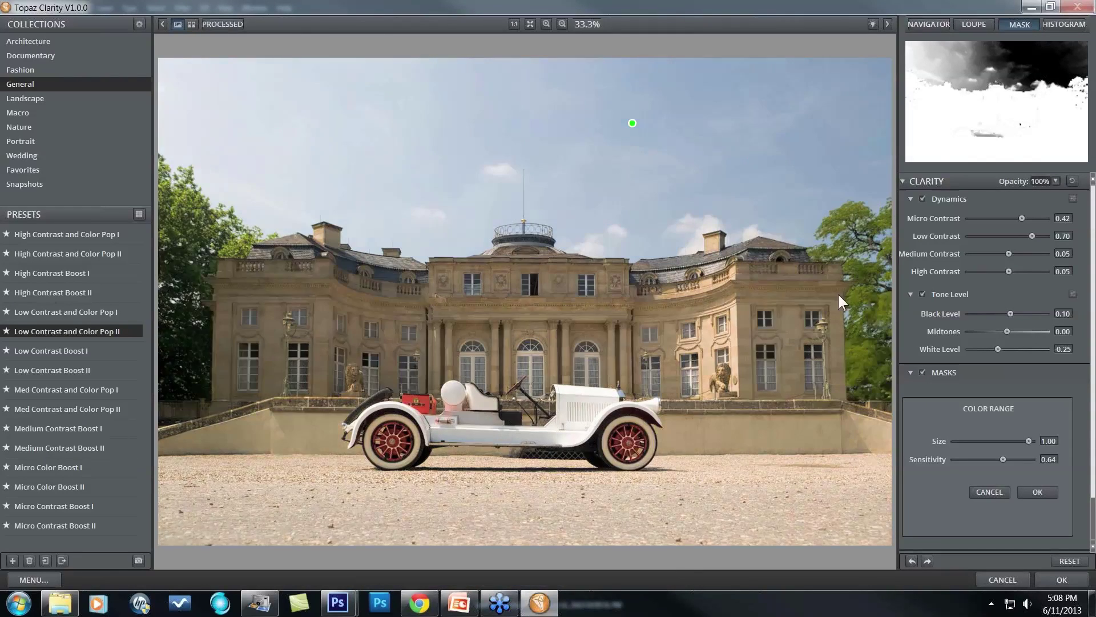
click(1038, 492)
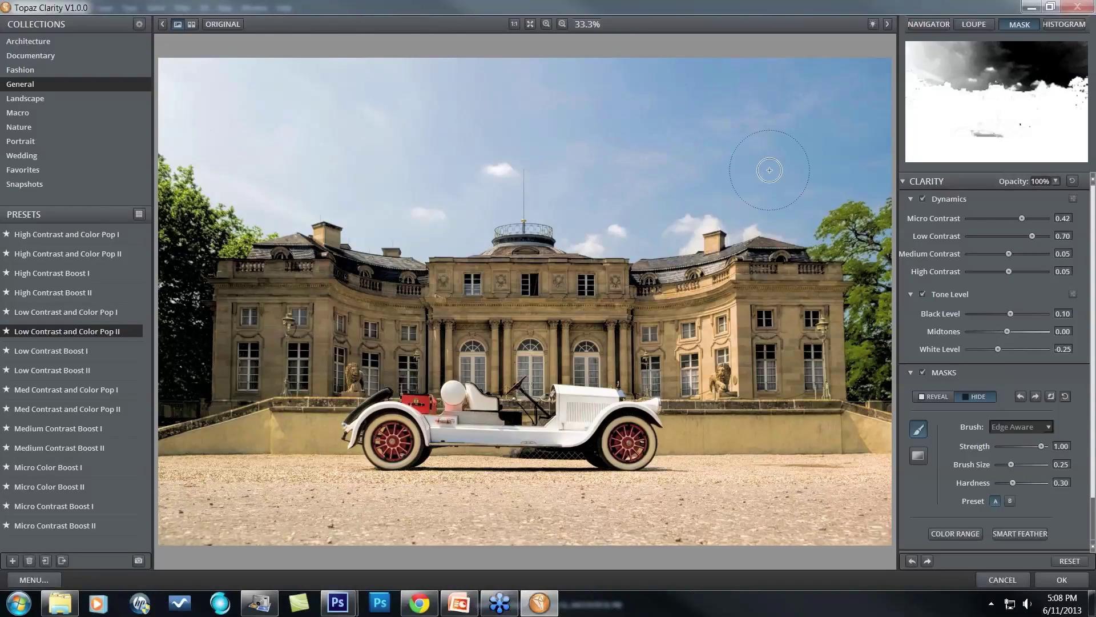
click(922, 372)
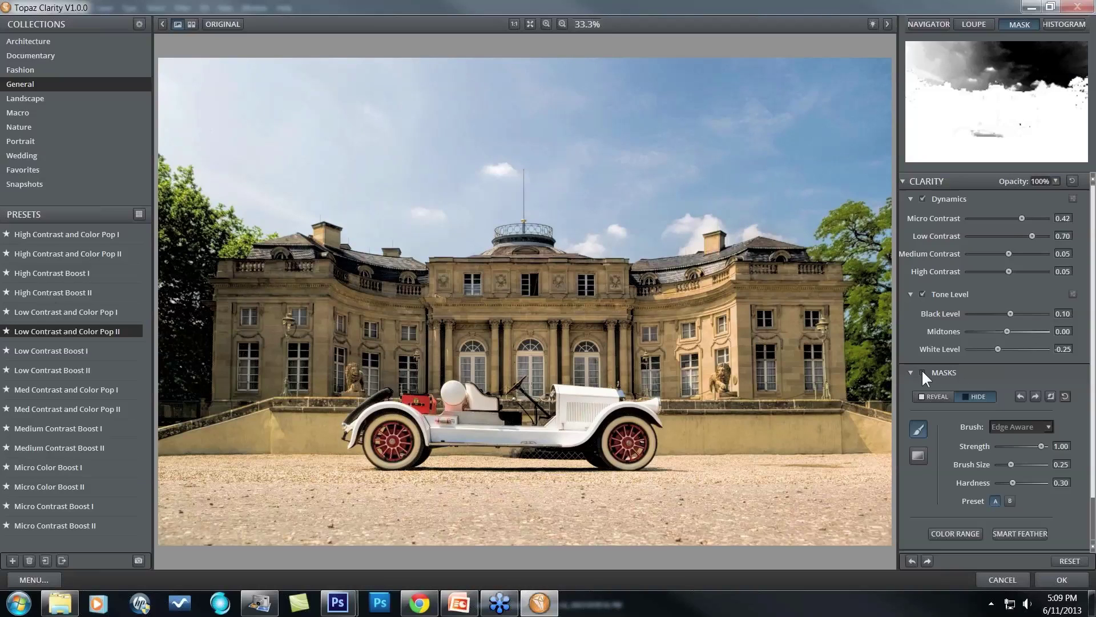
click(923, 373)
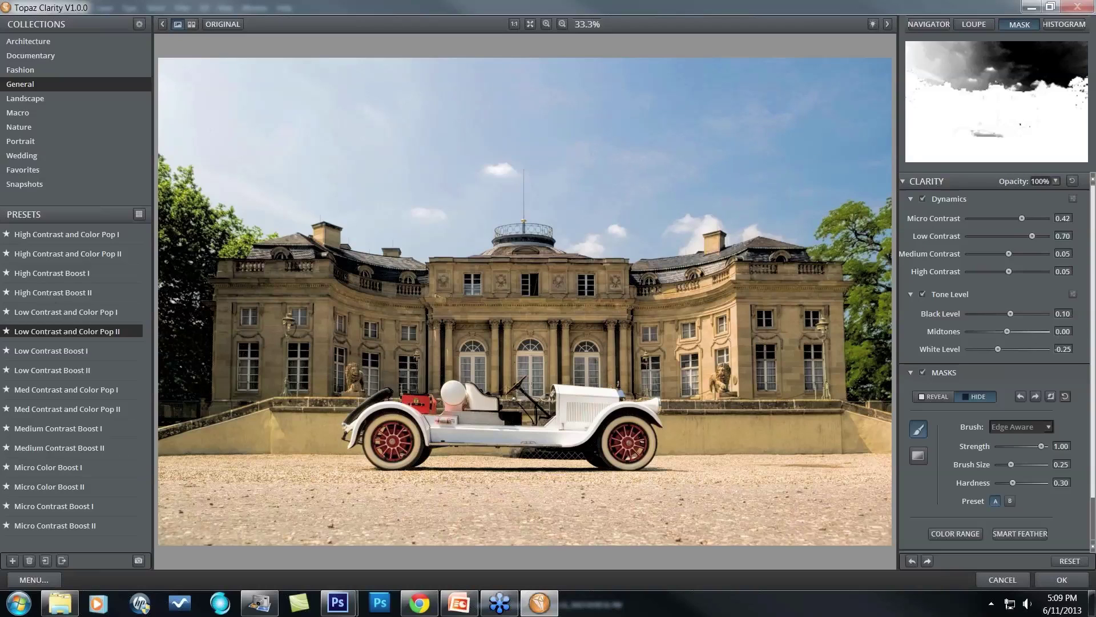
Collapse the Clarity mask settings and show the mask settings of the Hue / Sat / Lum section.
scroll(996, 360, down, 3)
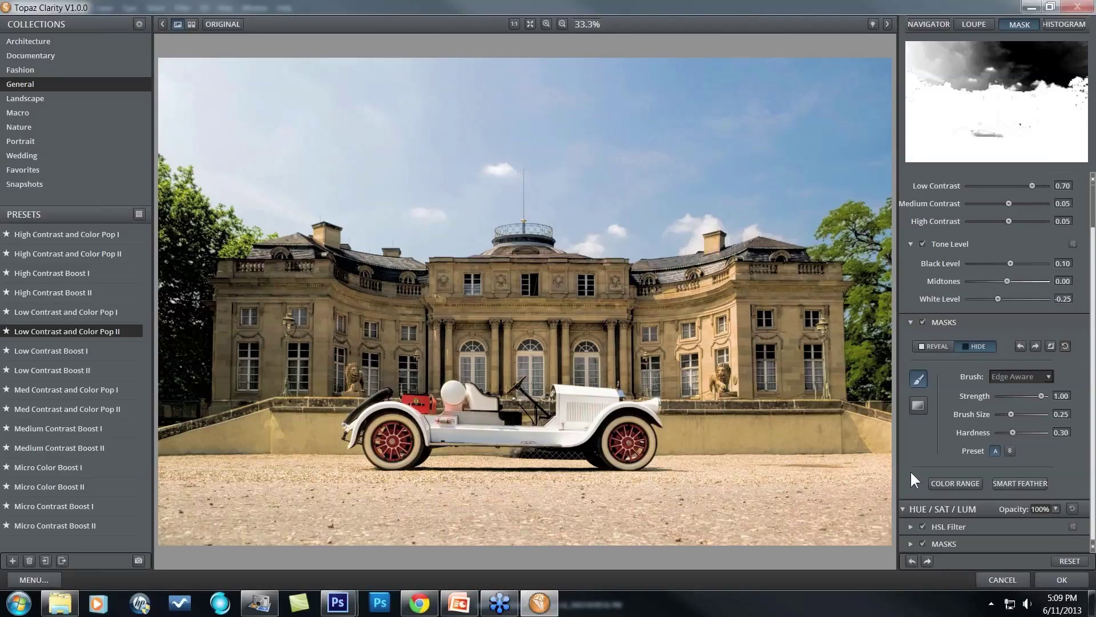
click(903, 508)
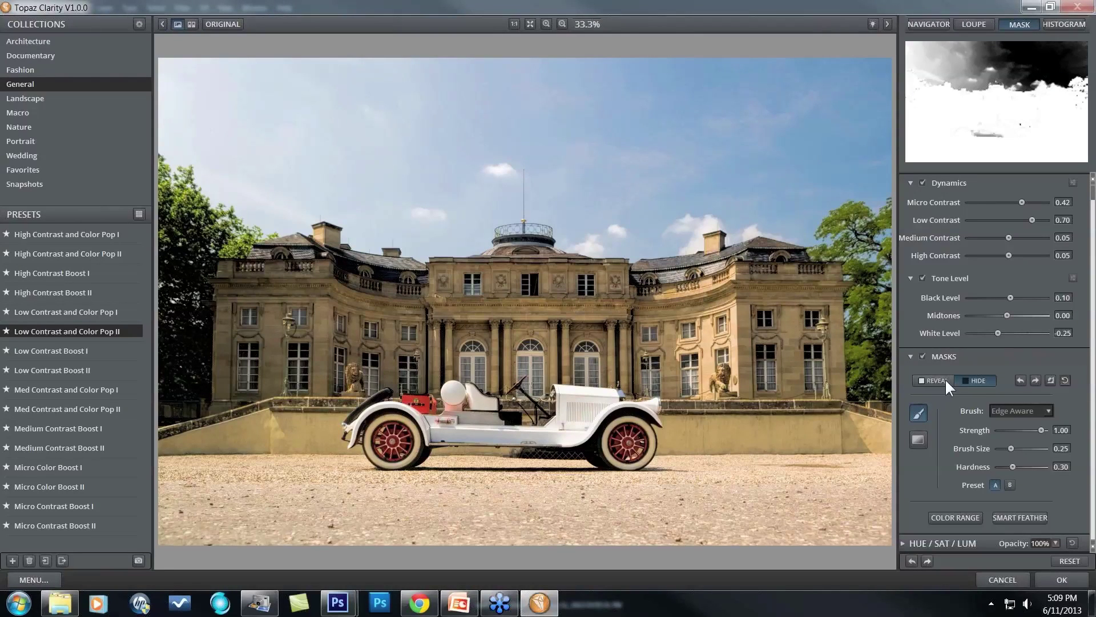
click(909, 357)
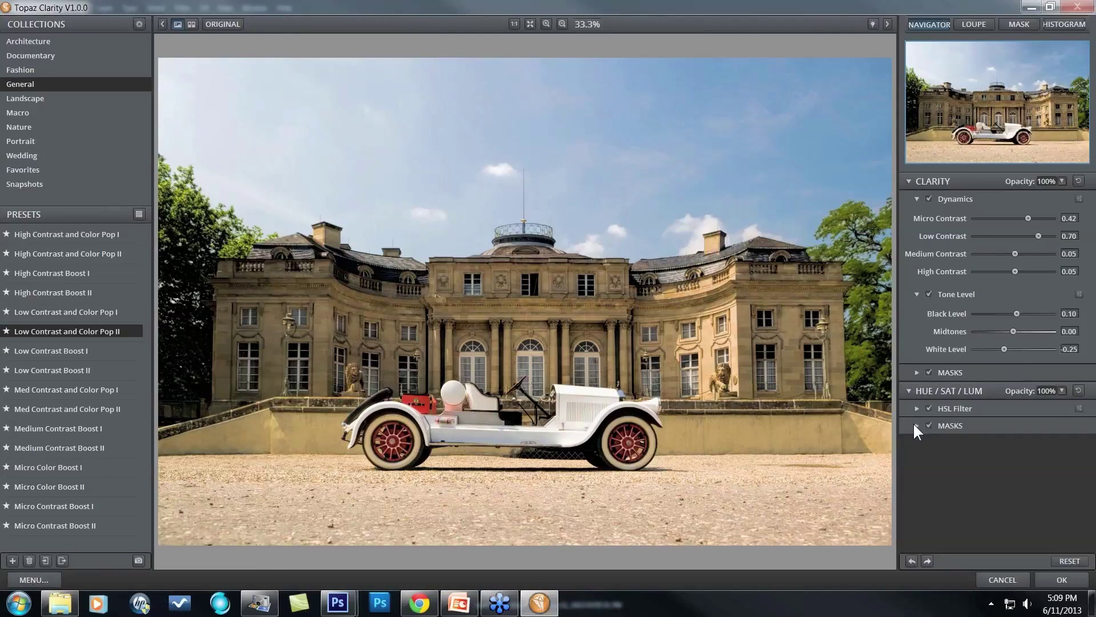
click(916, 426)
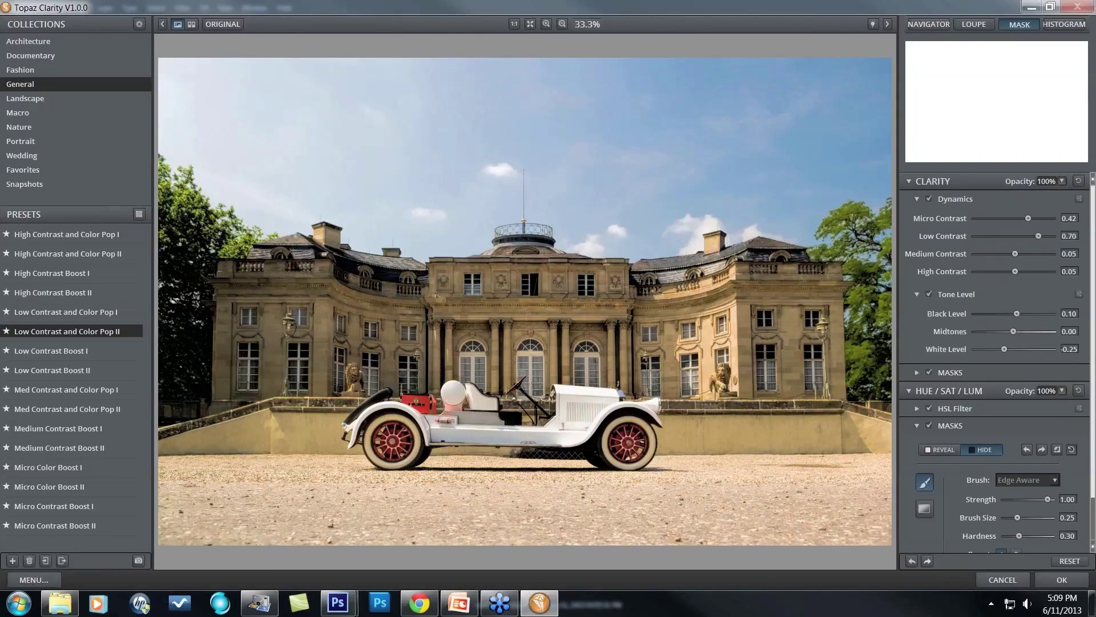
click(1057, 449)
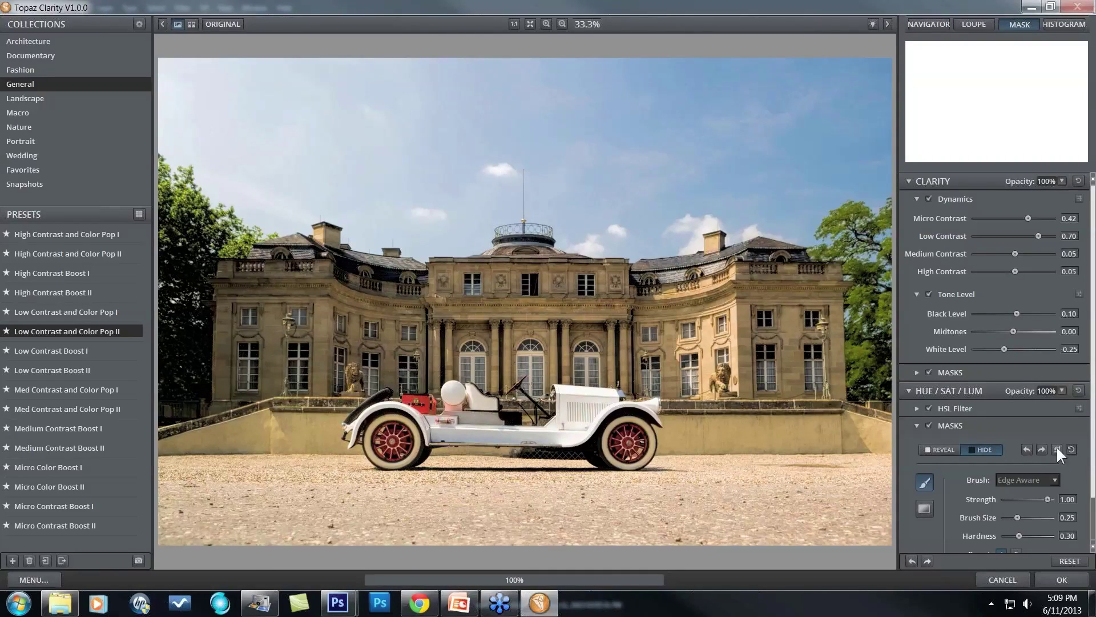
scroll(1091, 455, down, 1)
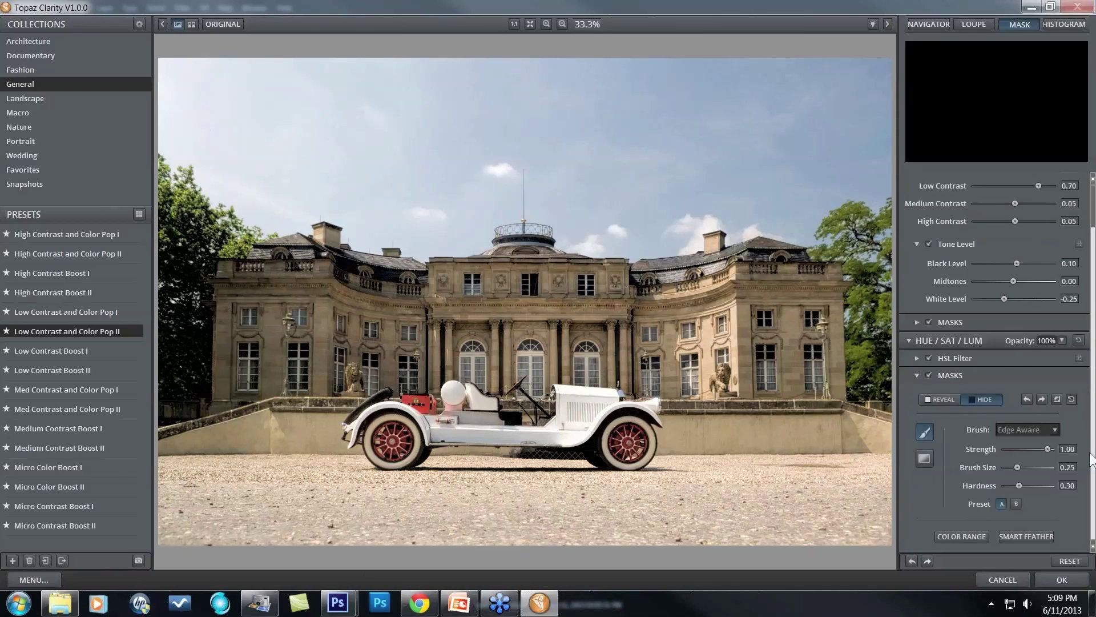
click(959, 536)
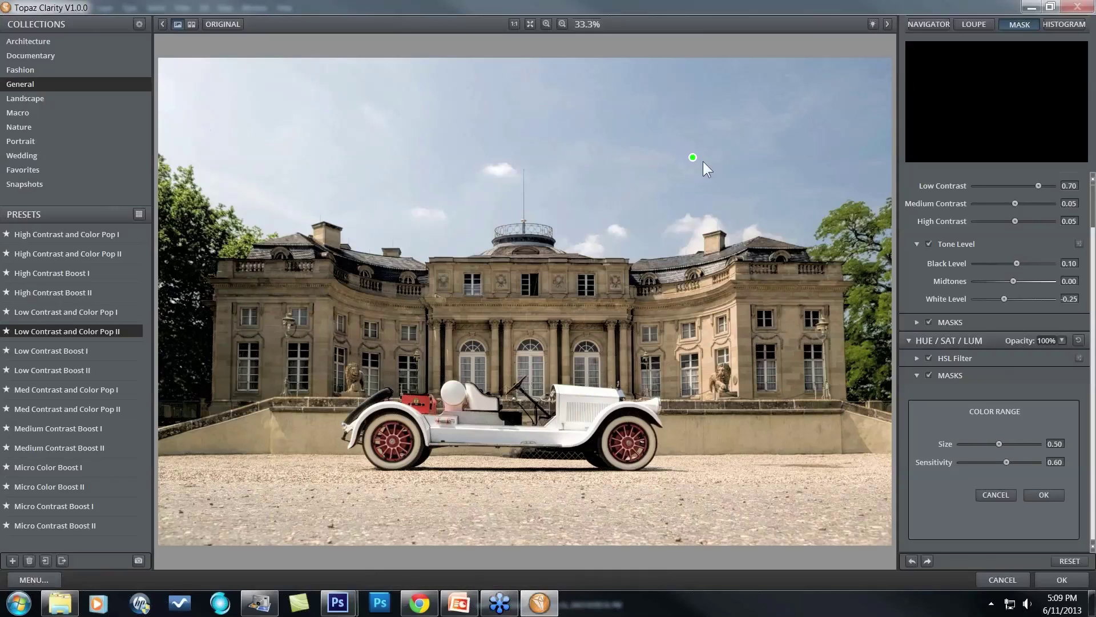
click(917, 374)
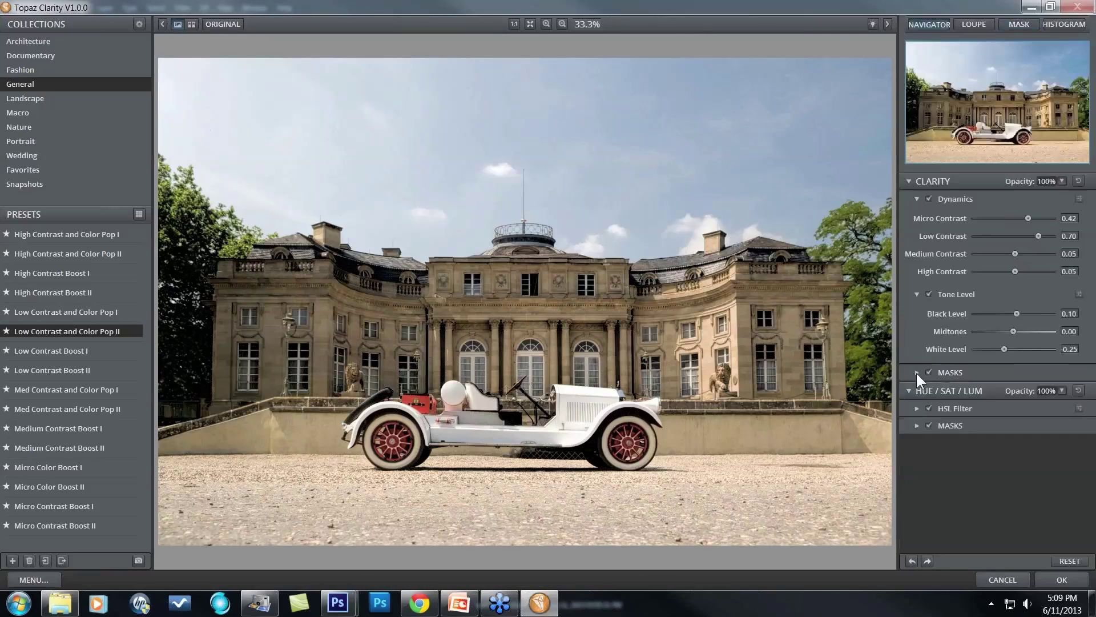
click(916, 425)
scroll(1092, 424, down, 1)
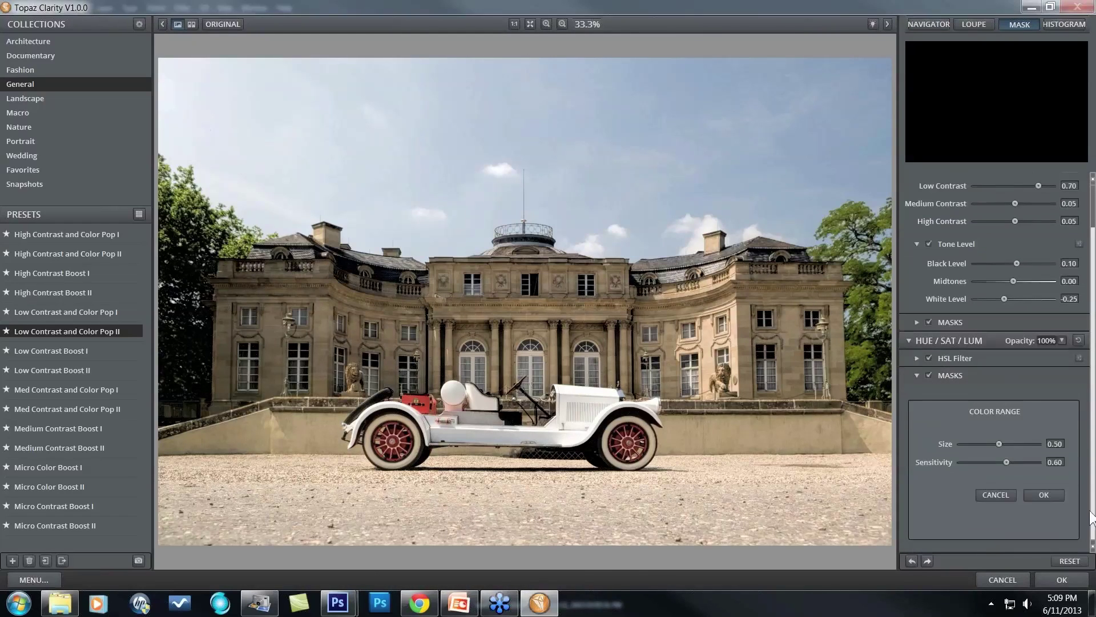
click(999, 491)
click(1058, 399)
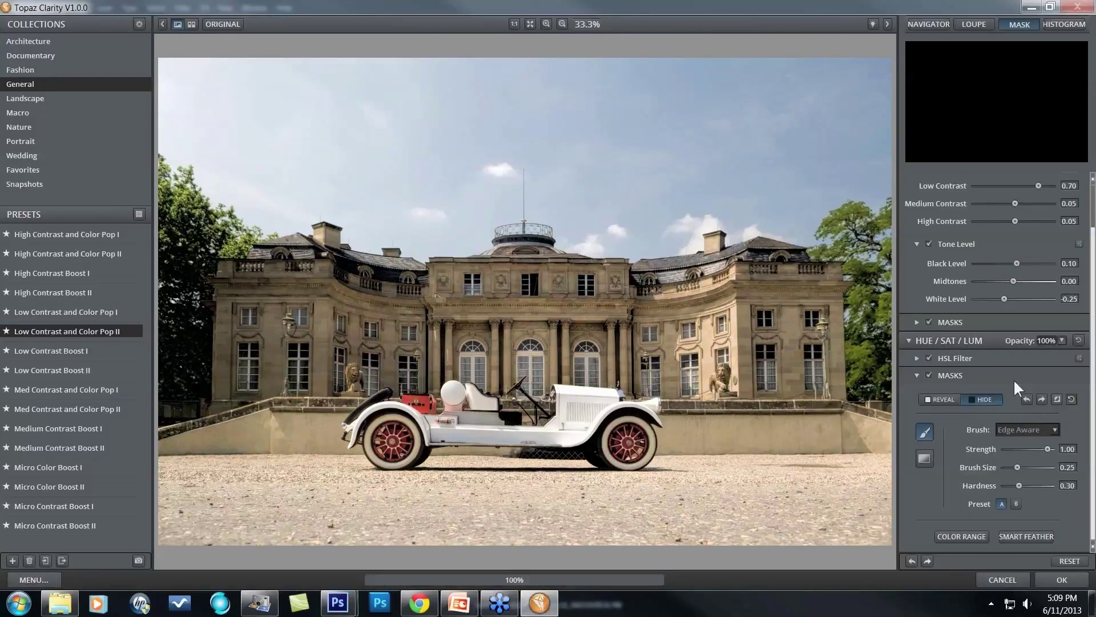
Mask the blue sky in the Hue / Sat / Lum section by color range with Size 1.00 and Sensitivity 0.72, and invert the mask.
click(968, 536)
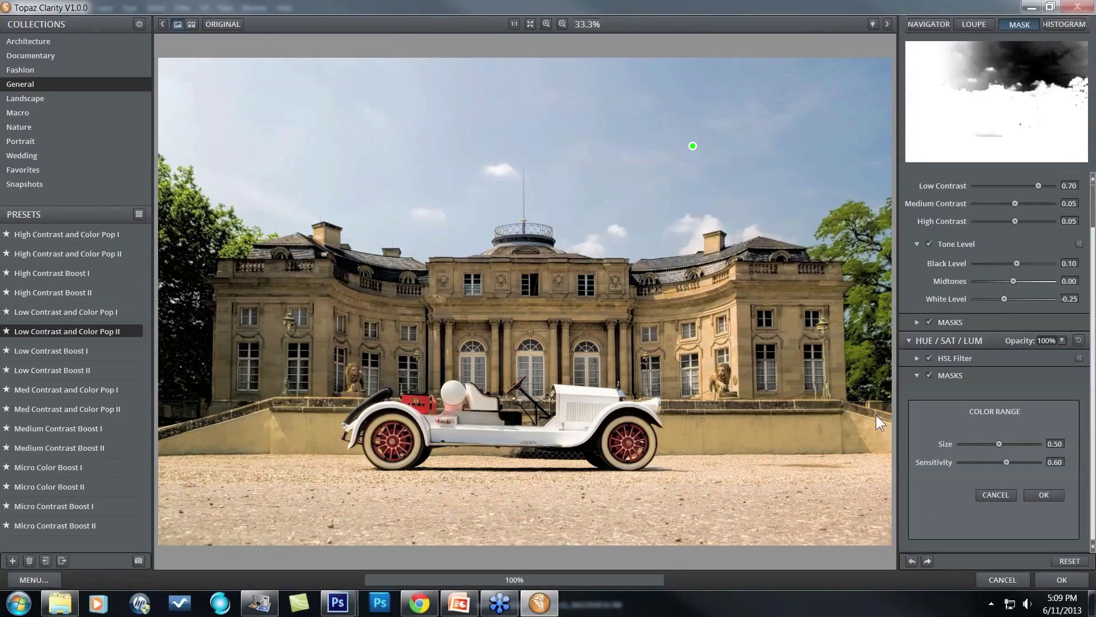
drag(998, 444, 1048, 448)
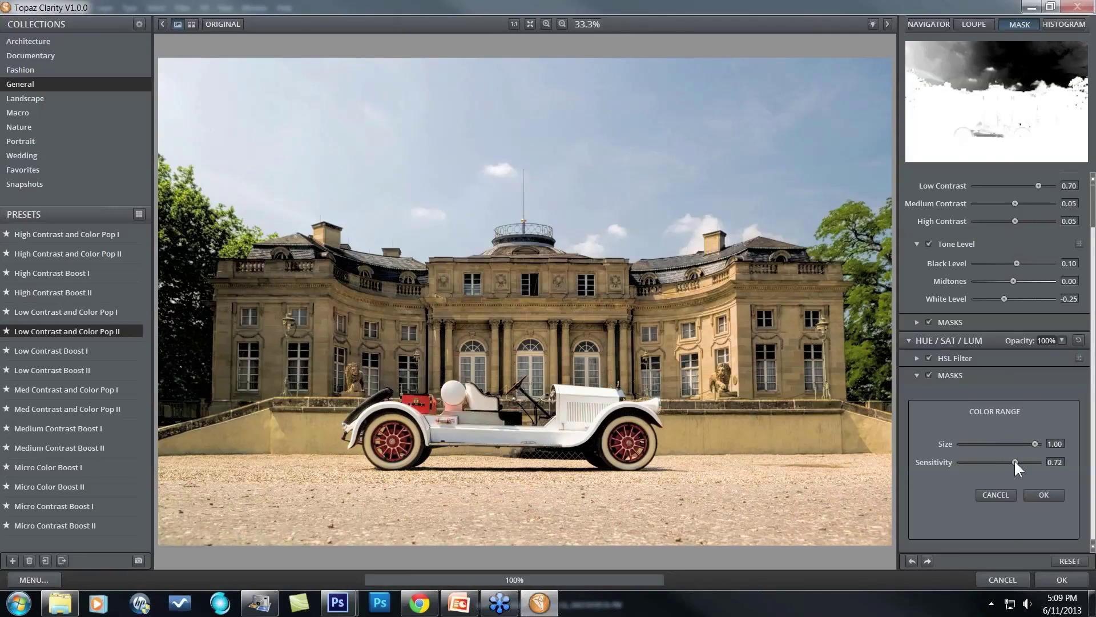
click(1040, 494)
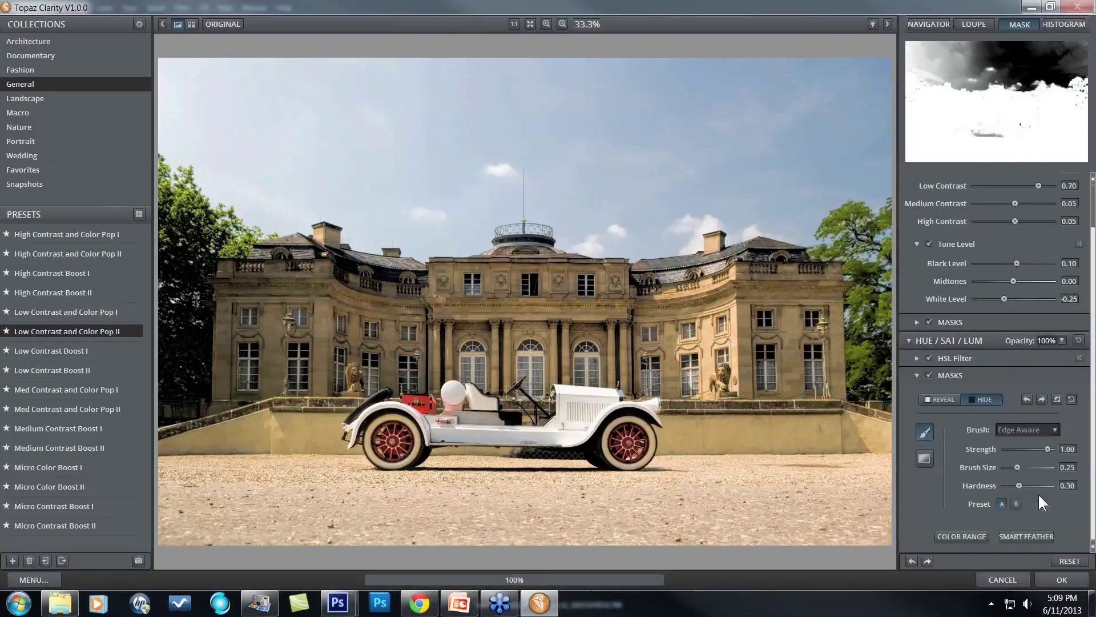
click(1057, 399)
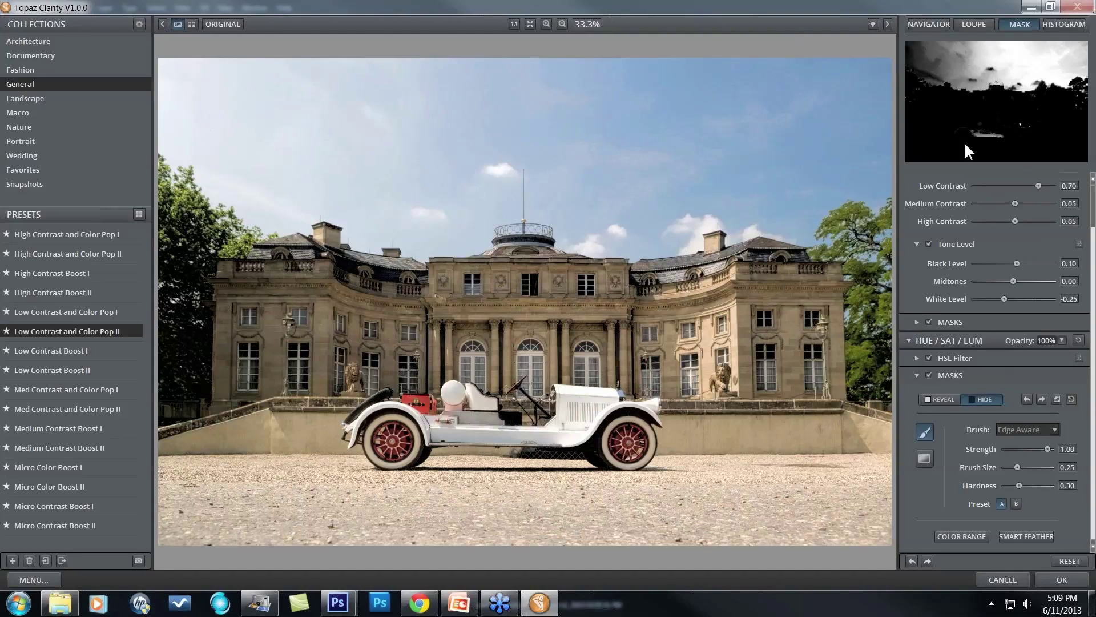
Look over the HSL Filter hue sliders and apply the Clarity effect to the Background copy layer.
click(927, 375)
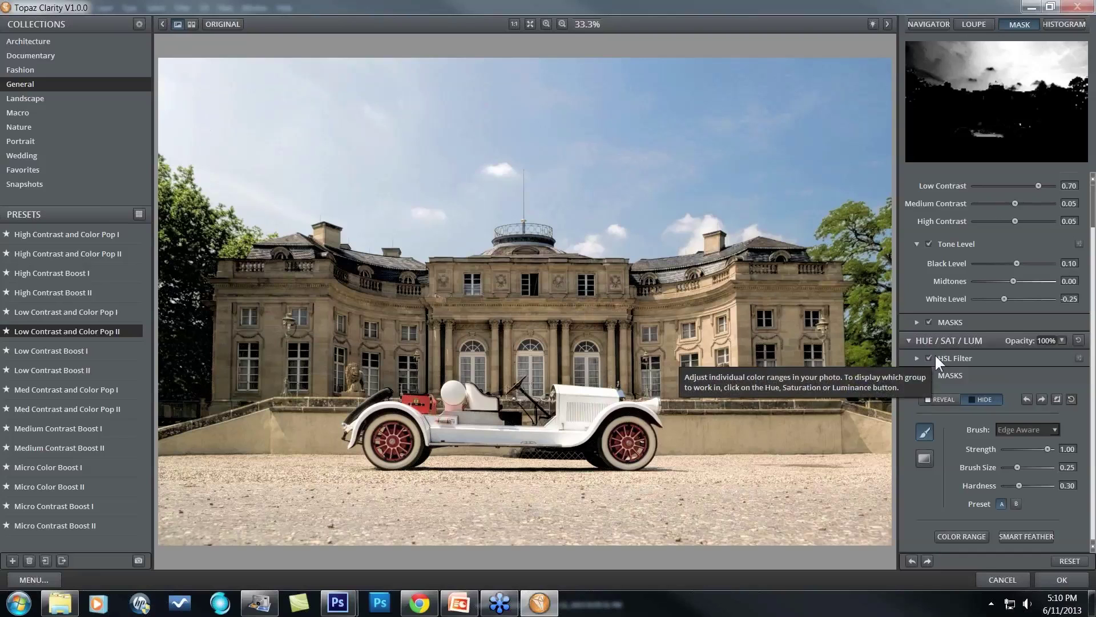
click(917, 358)
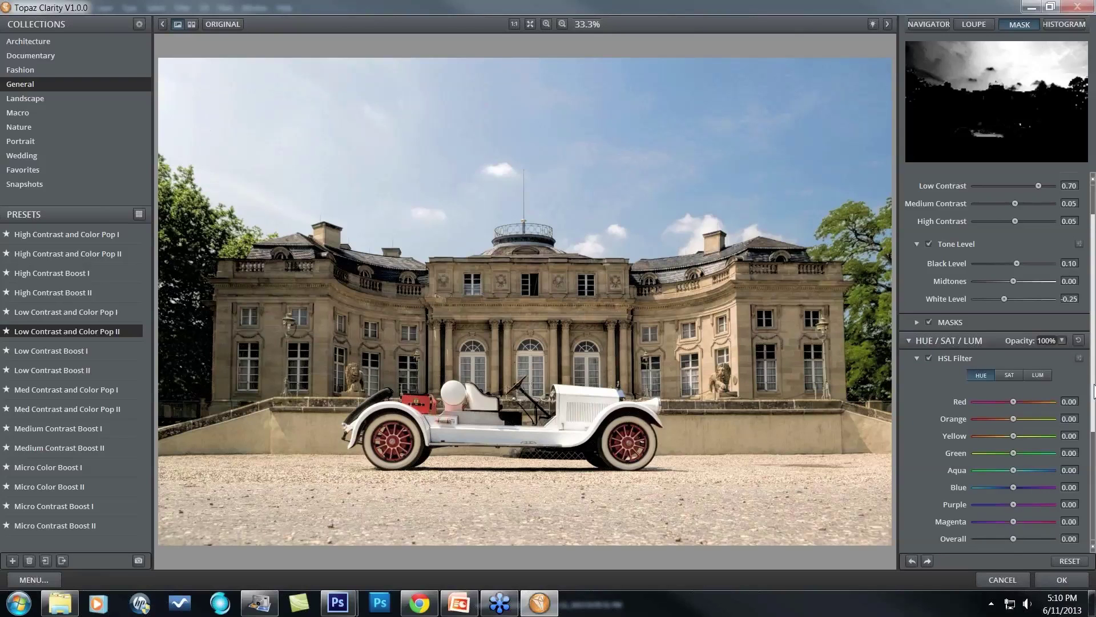
scroll(1094, 440, down, 3)
scroll(1094, 440, down, 2)
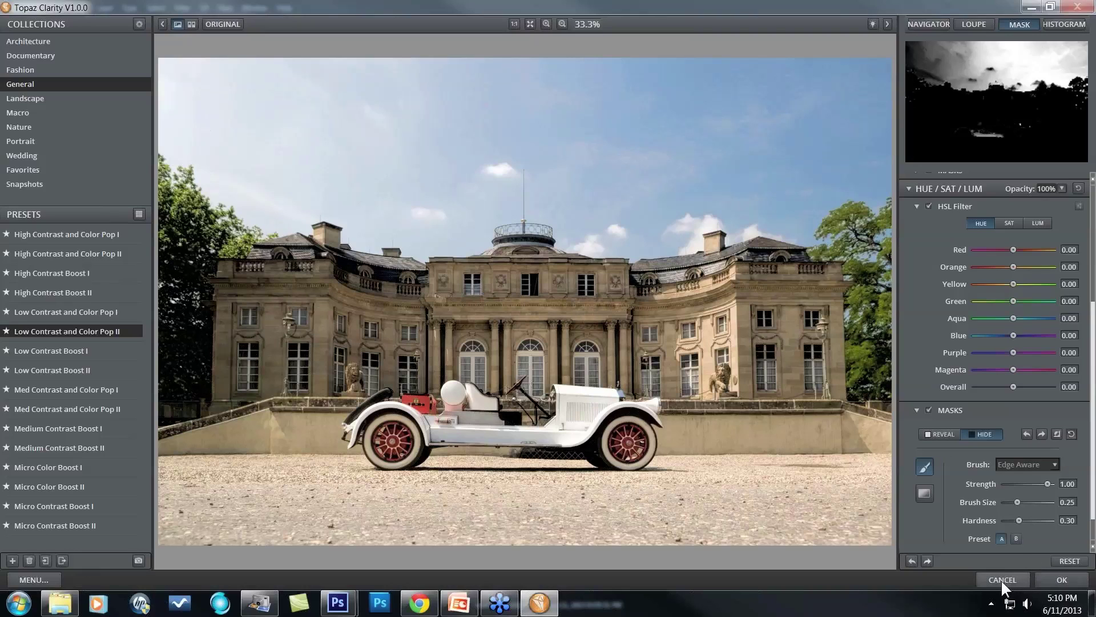
click(1049, 583)
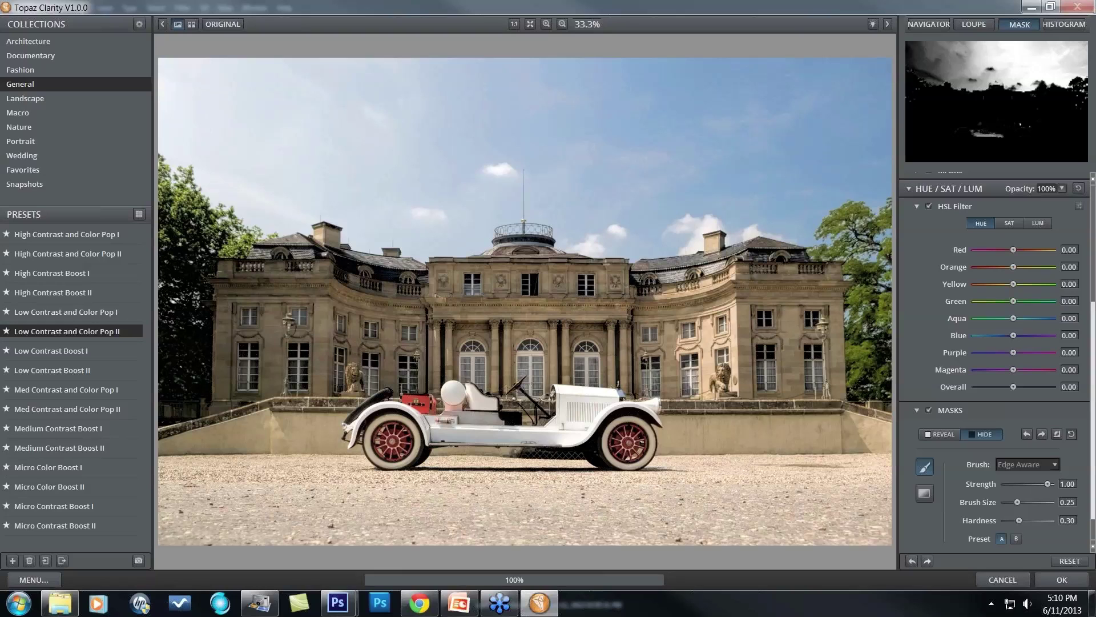
key(Return)
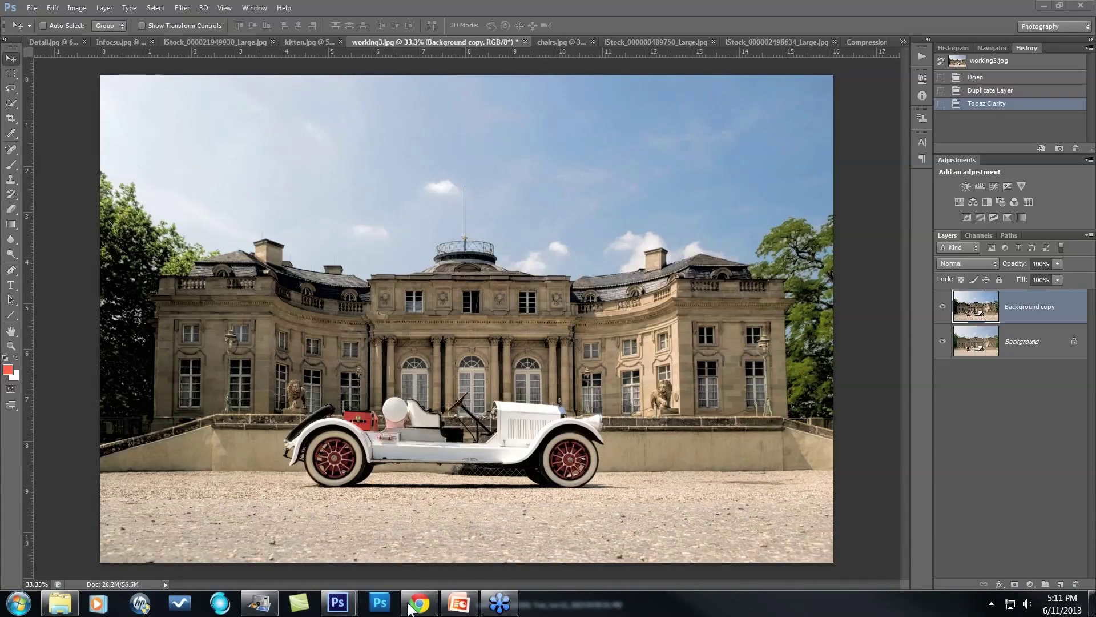
Look over the Topaz workflow diagram in the photo viewer and put the viewer away.
click(260, 605)
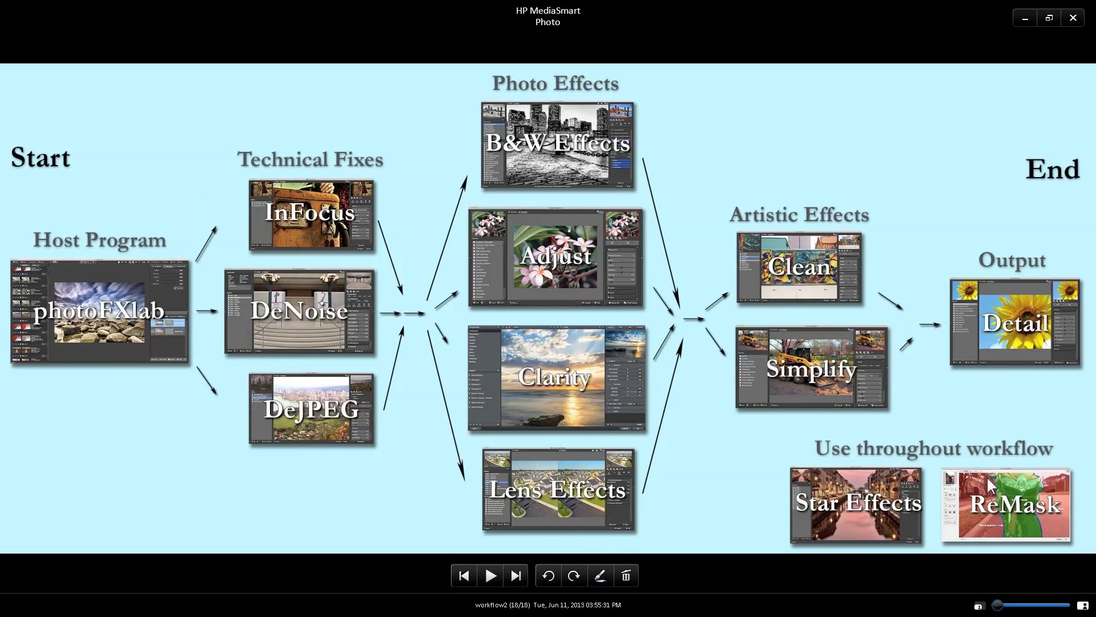
click(1025, 18)
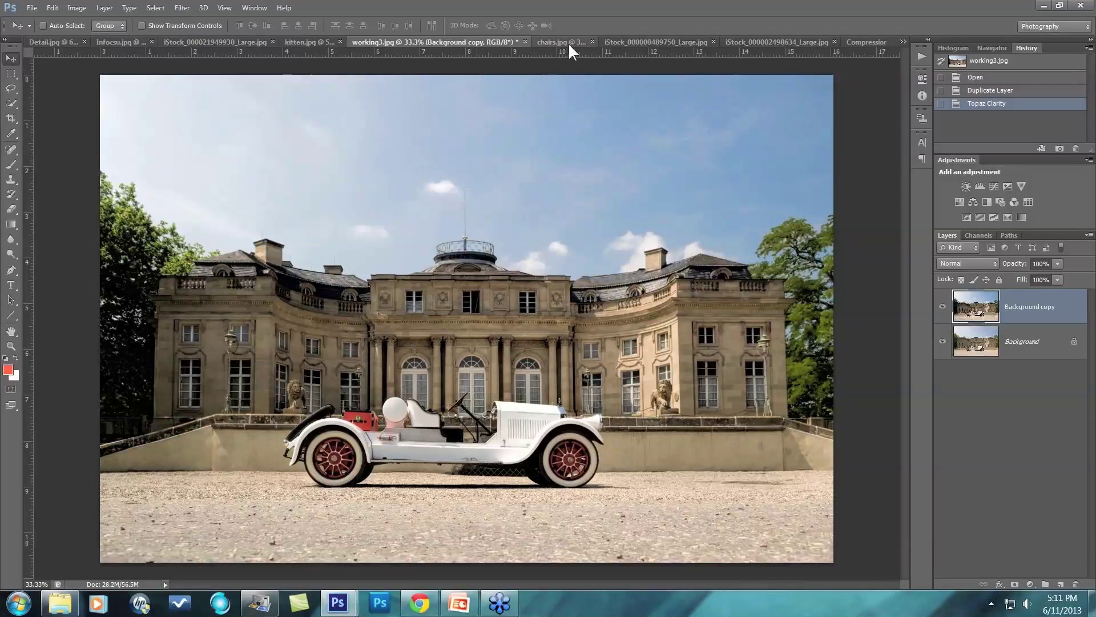
Switch to kitten.jpg and duplicate its Background layer.
click(294, 40)
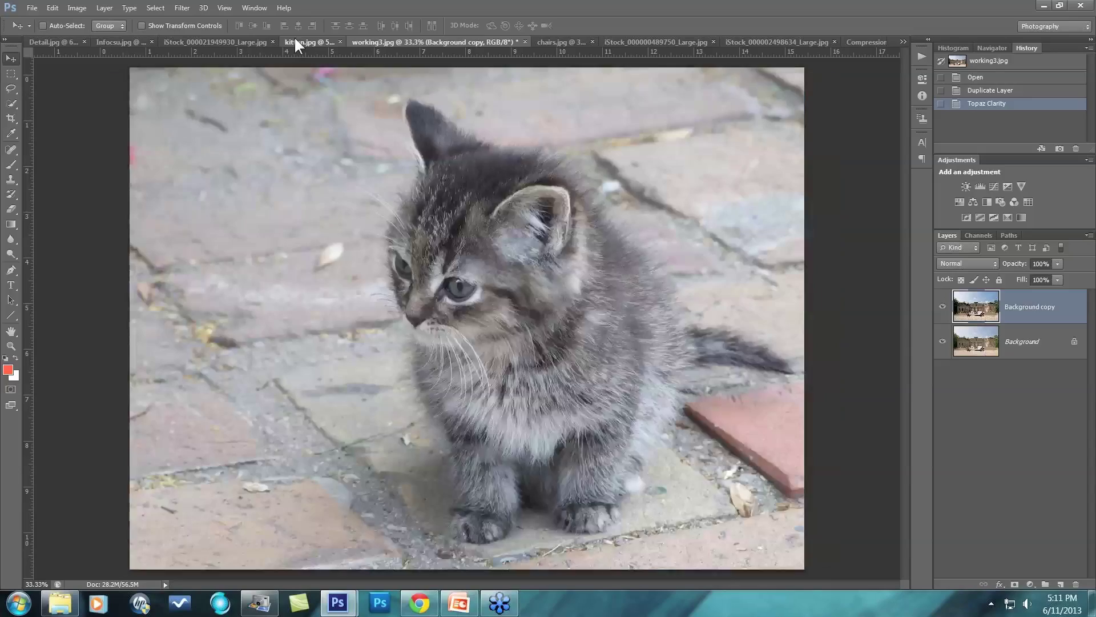
click(178, 9)
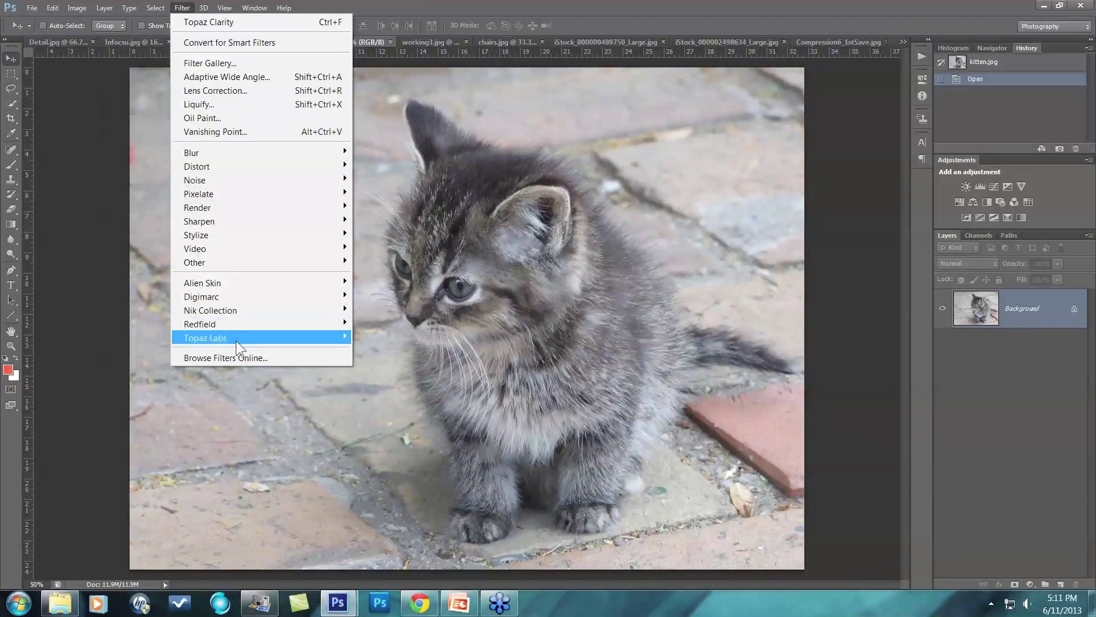
mouse_move(242, 341)
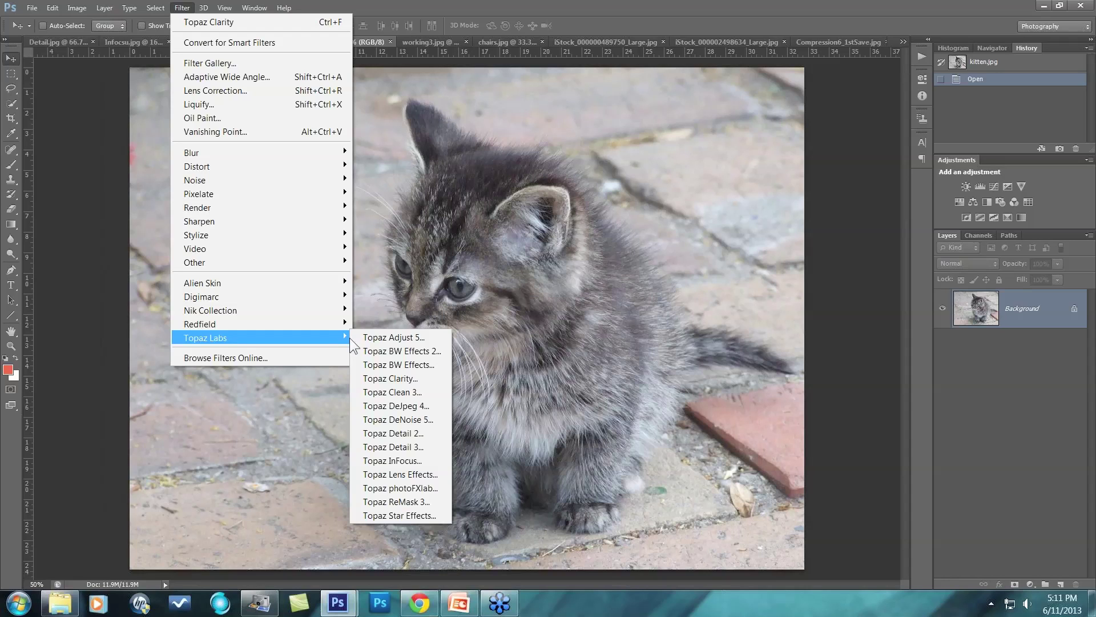
click(1038, 307)
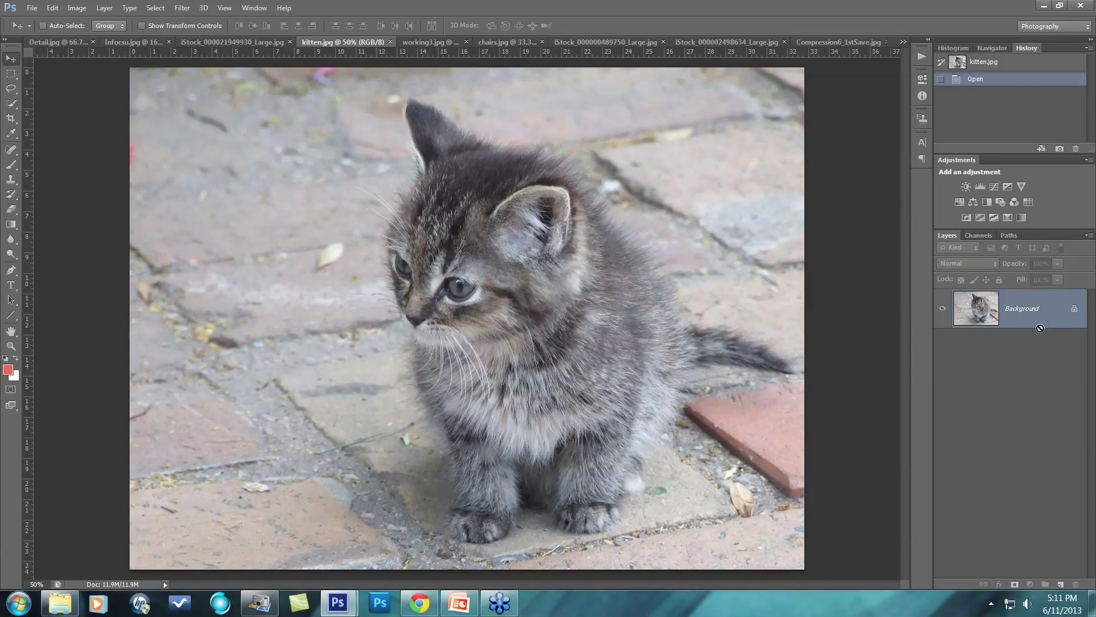
drag(1040, 327, 1060, 584)
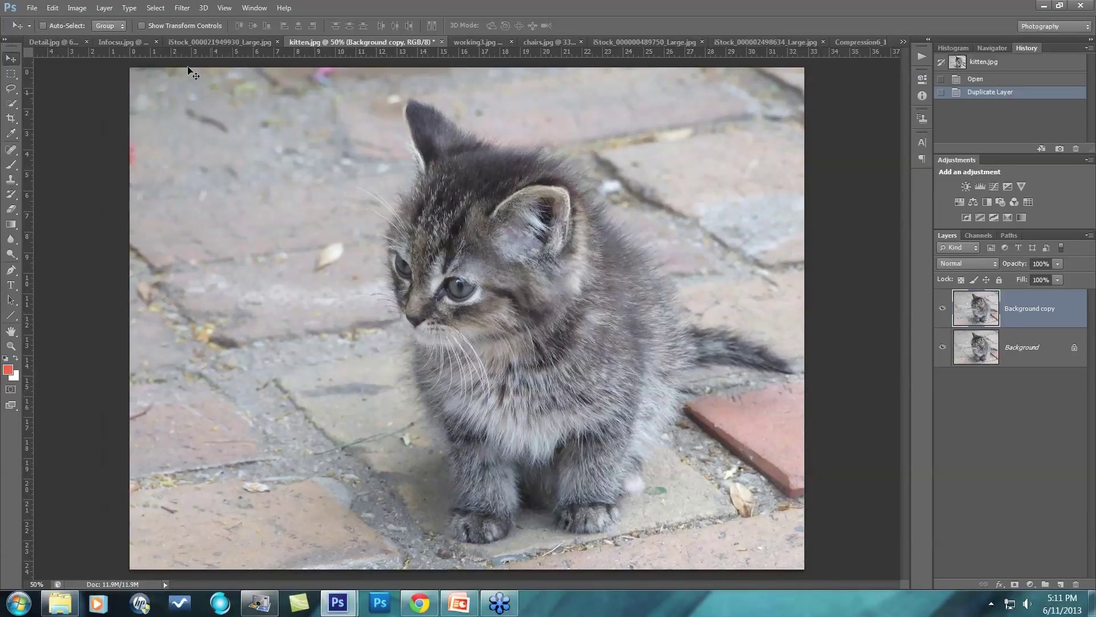
Start Topaz Lens Effects on the kitten's Background copy layer, enlarge its window and choose the Bokeh - Center Focus effect.
click(179, 7)
mouse_move(216, 340)
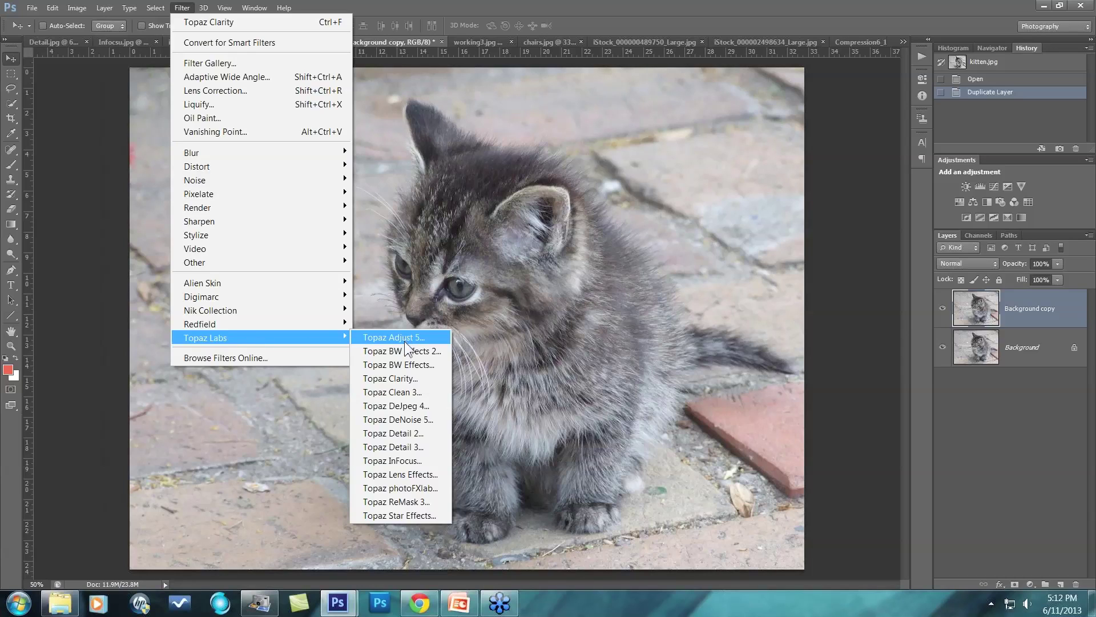
click(397, 472)
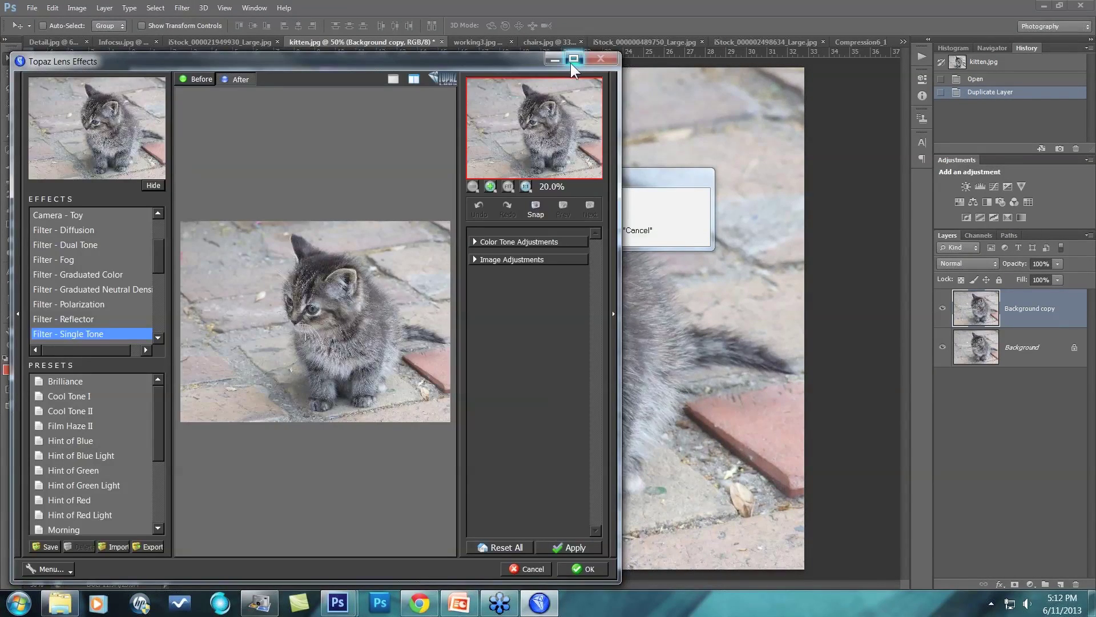
click(573, 59)
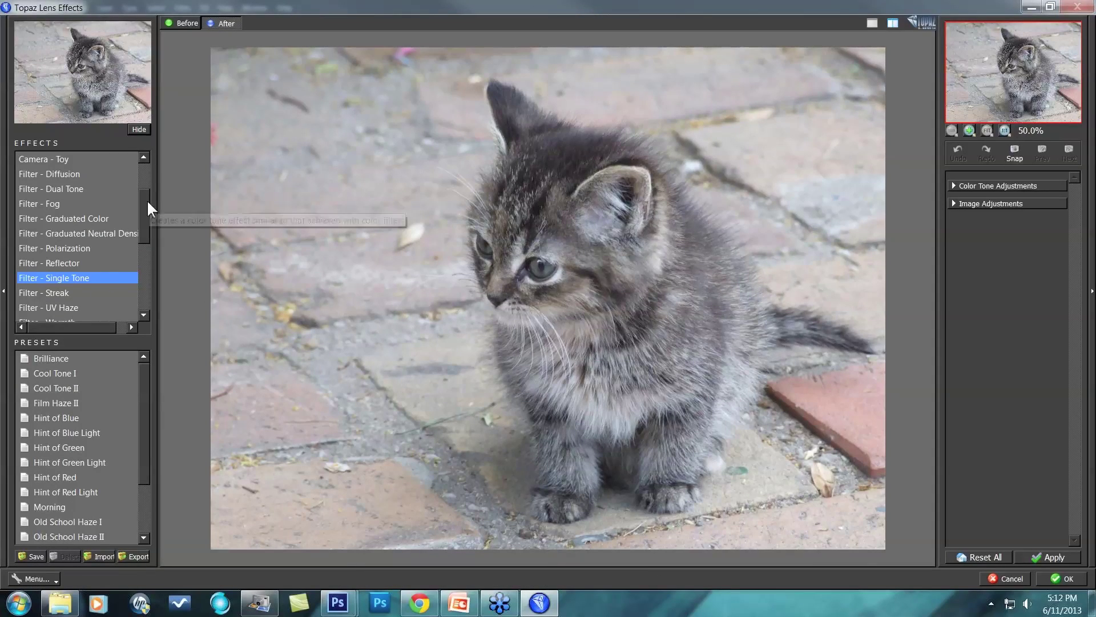
drag(146, 200, 149, 138)
click(73, 159)
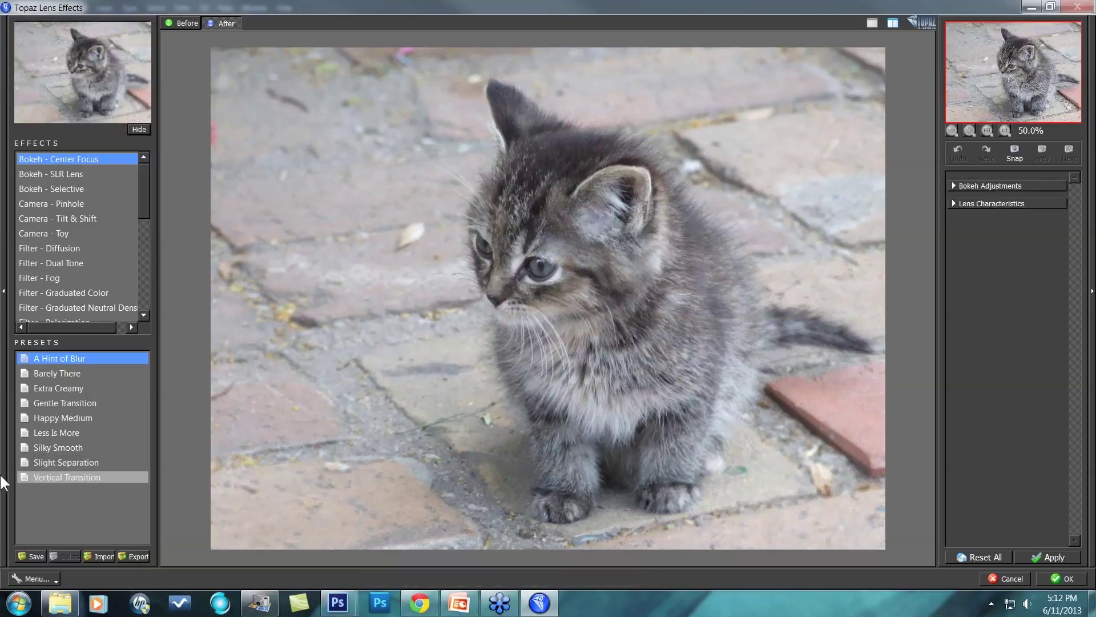
Place the bokeh effect center on the kitten's face at (1272,673) and set Blur Amount to 0.41.
click(954, 186)
click(573, 240)
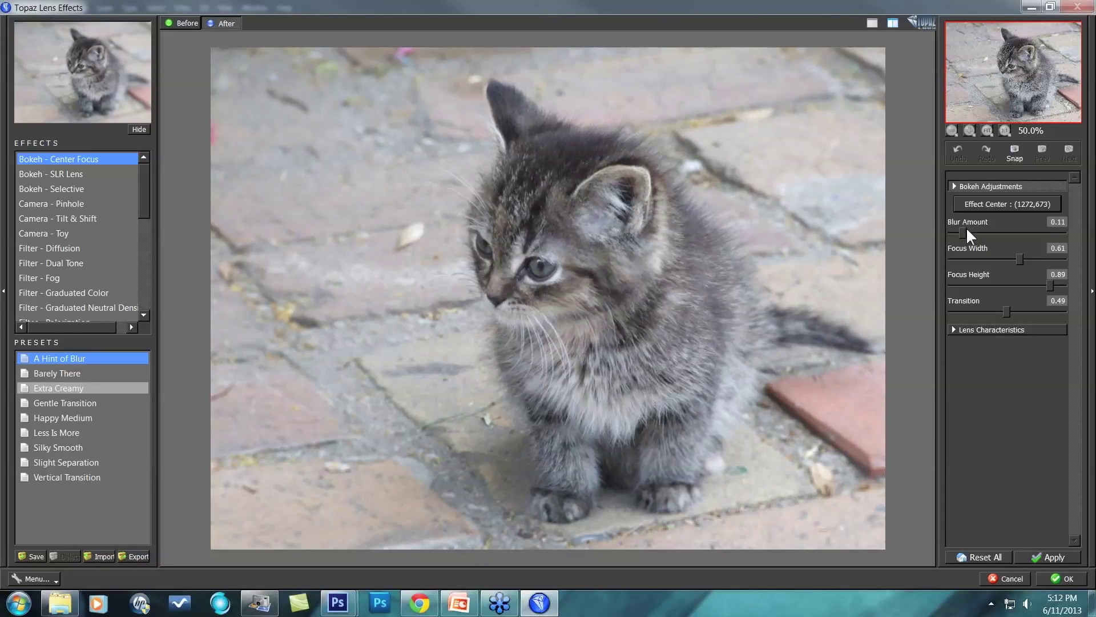
drag(963, 233, 999, 235)
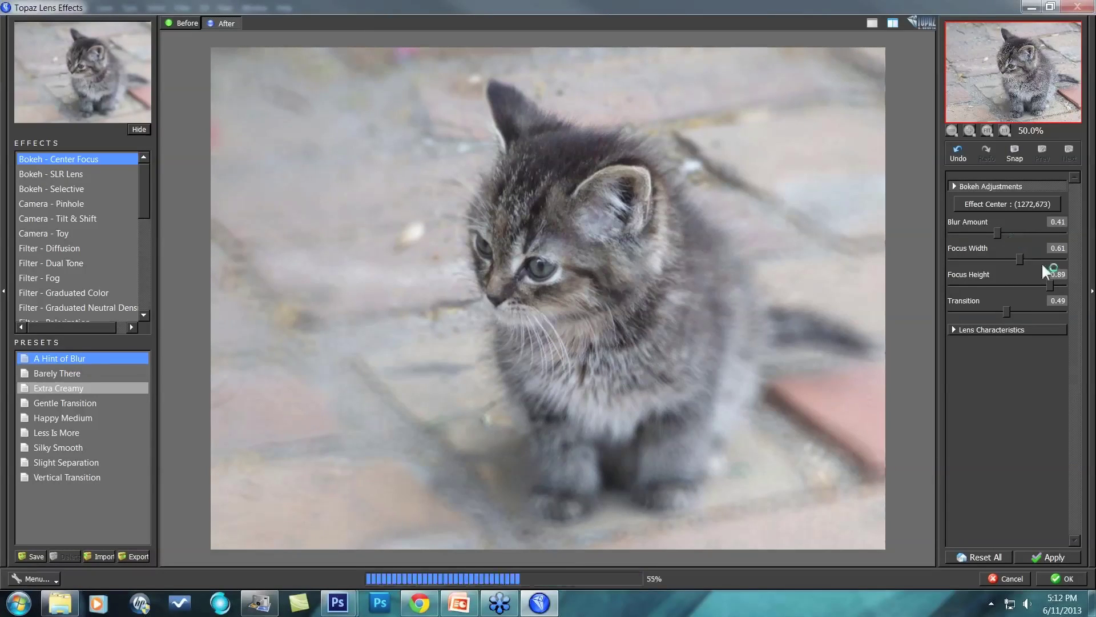
Set the lens characteristic Creamy to 0.30 and refine the bokeh with Blur Amount 0.62, Focus Width 0.47 and Focus Height 0.72.
click(955, 331)
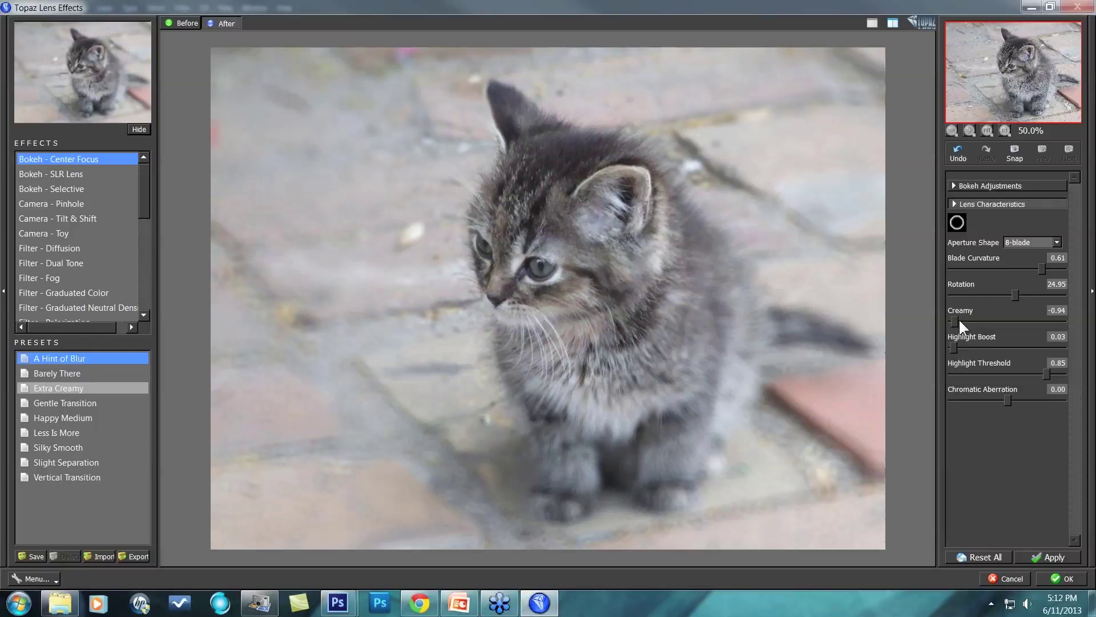
drag(957, 318, 1023, 316)
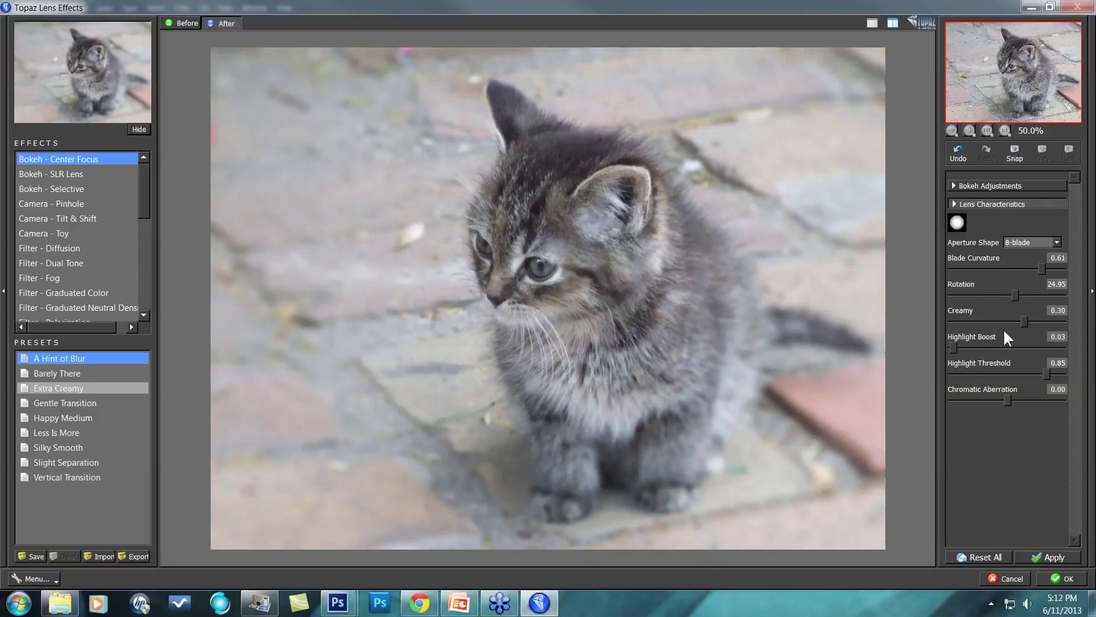
click(949, 183)
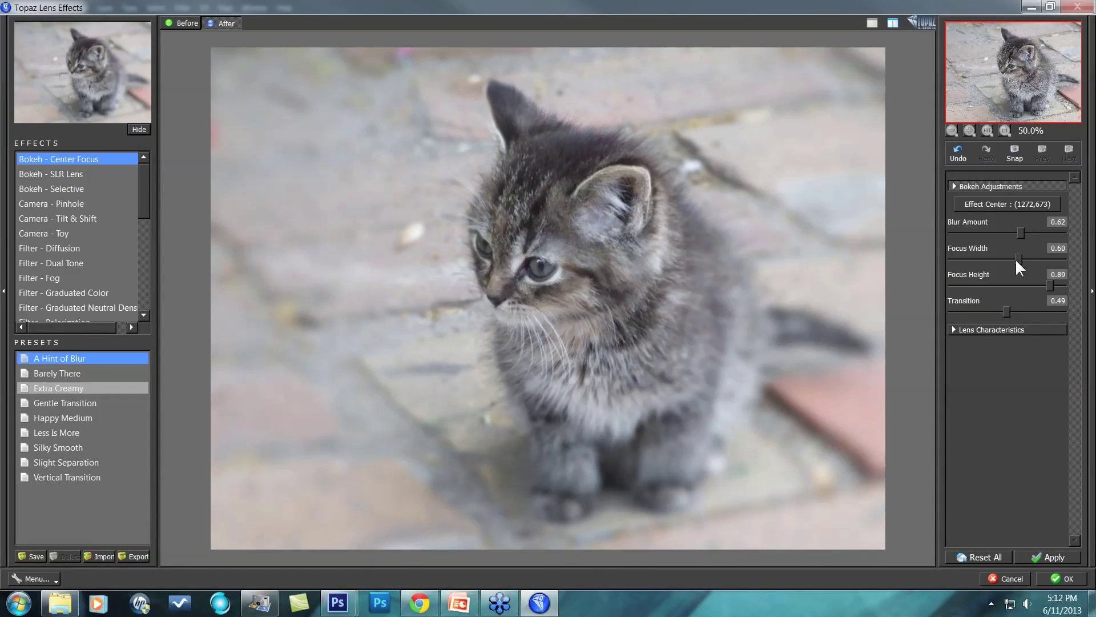
drag(1018, 259, 1032, 285)
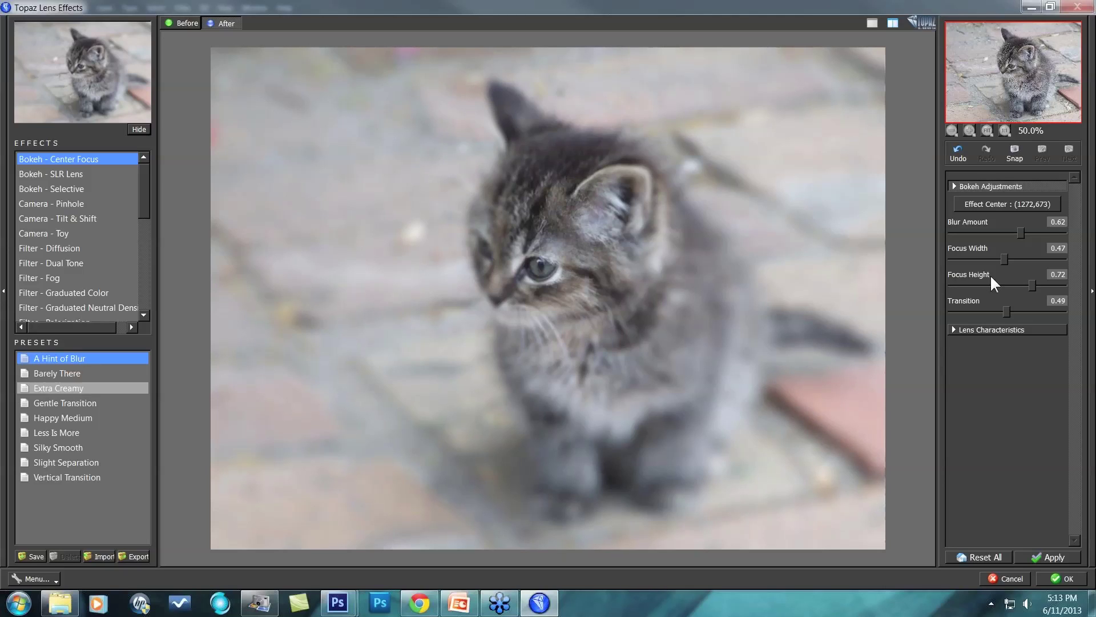
Check the version information of Topaz Lens Effects and close it again.
click(46, 577)
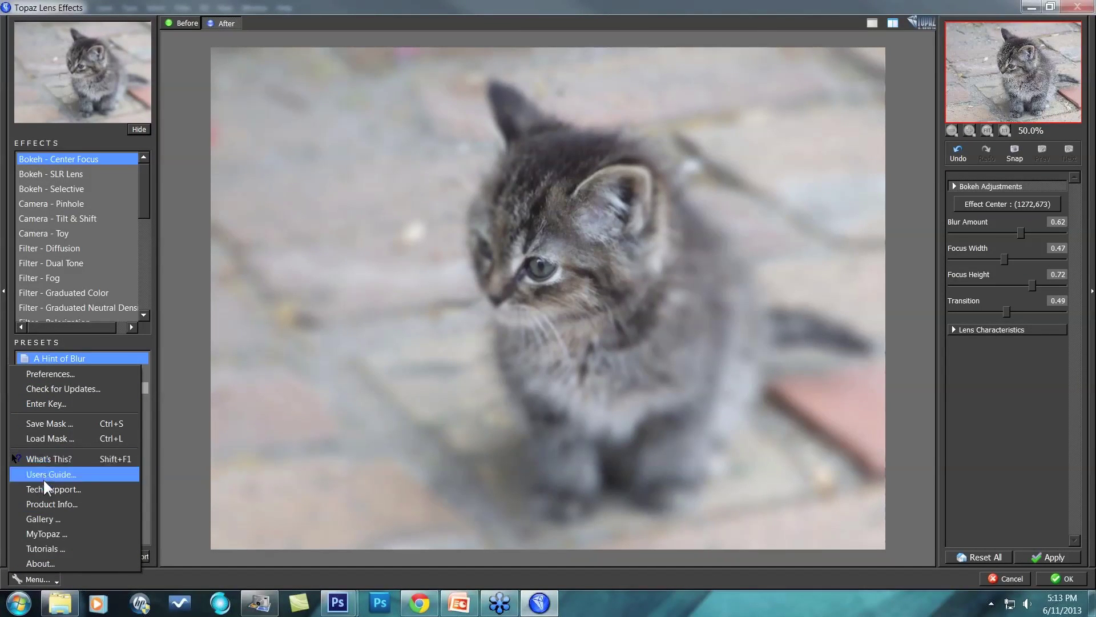
click(50, 563)
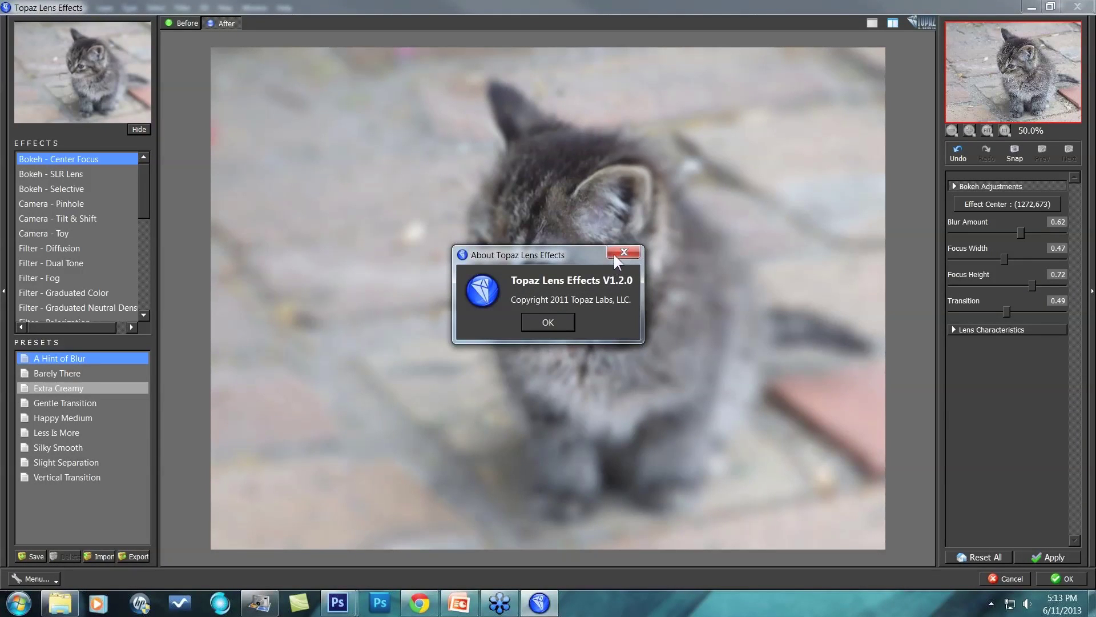
click(539, 326)
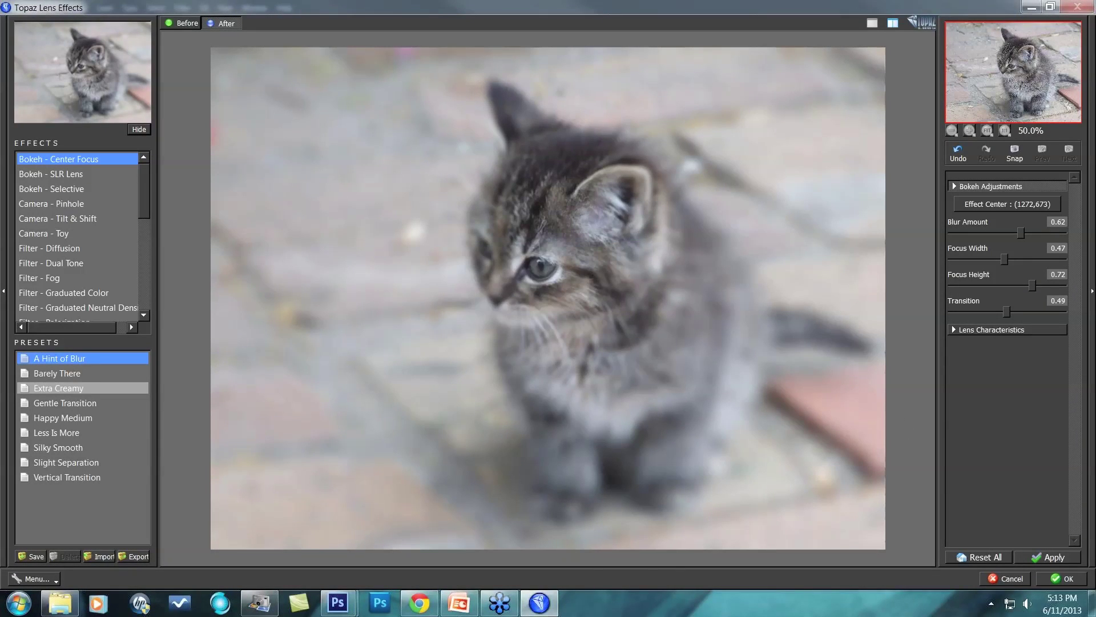